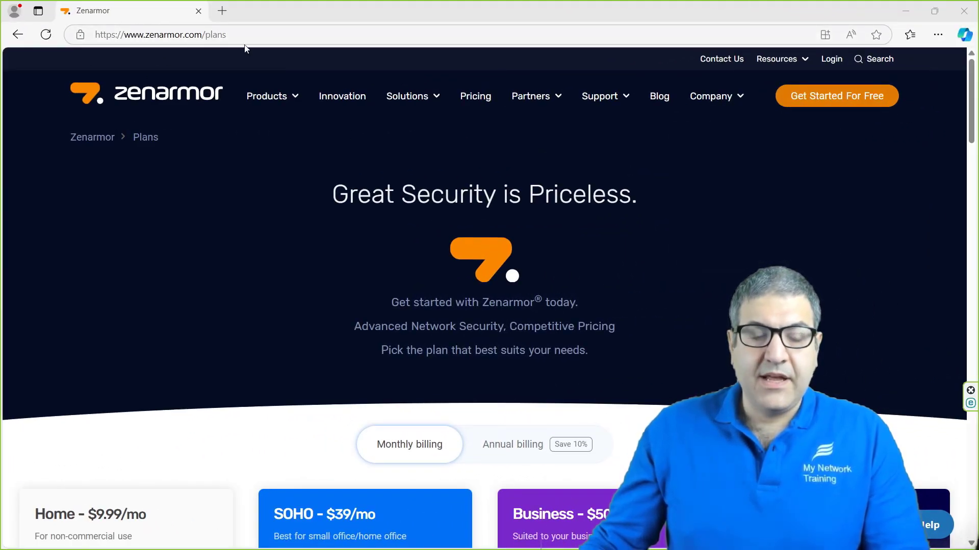
Step: Open the Zenarmor Next Generation Firewall Plugin page from the Products menu
{"action": "mouse_move", "coordinate": [293, 102]}
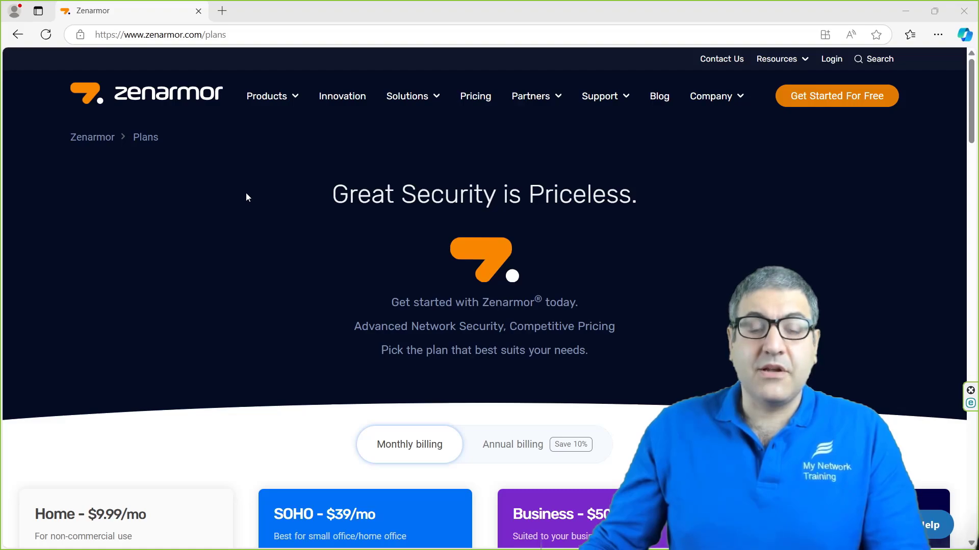
{"action": "scroll", "coordinate": [247, 197], "scroll_direction": "down", "scroll_amount": 15}
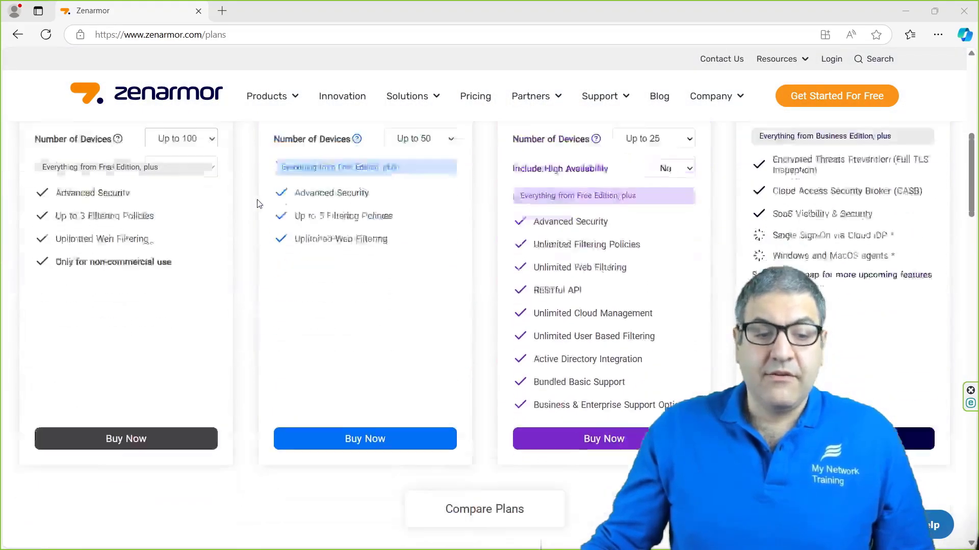
{"action": "scroll", "coordinate": [260, 204], "scroll_direction": "up", "scroll_amount": 8}
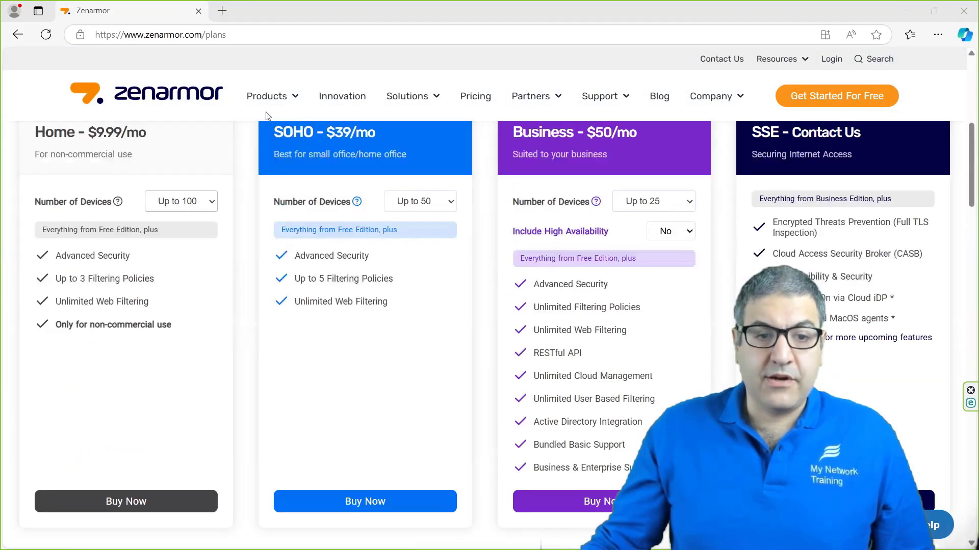
{"action": "mouse_move", "coordinate": [293, 122]}
{"action": "left_click", "coordinate": [293, 147]}
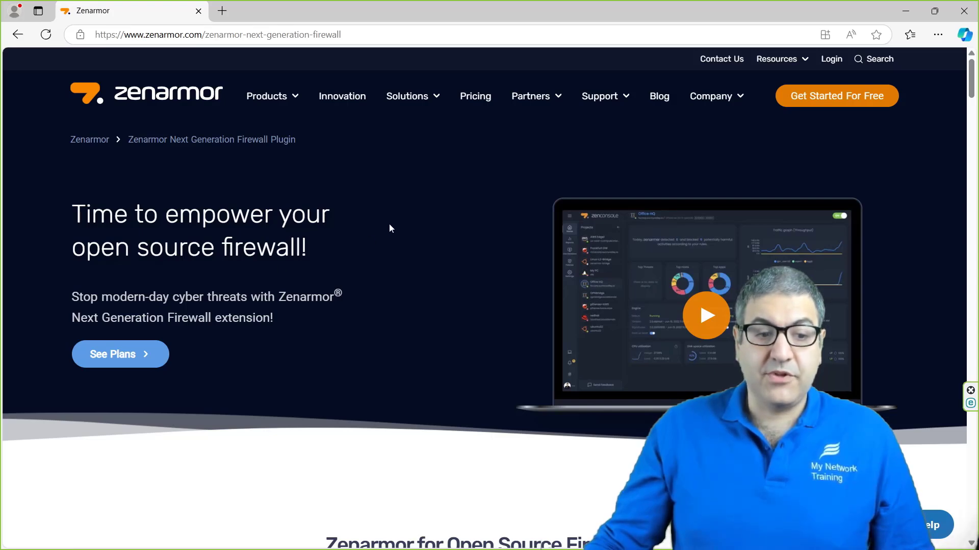
Step: Scroll through the plugin's feature sections down to Application Control
{"action": "scroll", "coordinate": [386, 225], "scroll_direction": "down", "scroll_amount": 7}
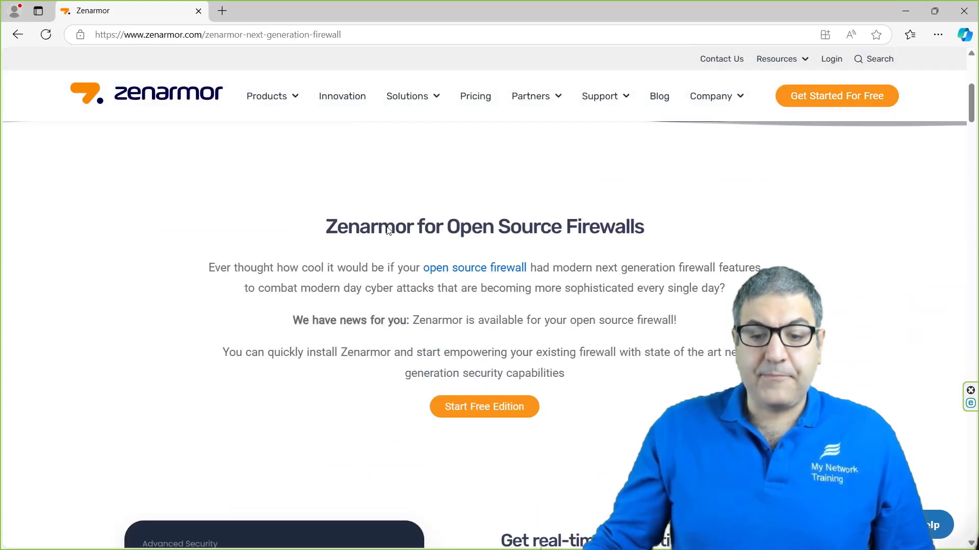
{"action": "scroll", "coordinate": [388, 227], "scroll_direction": "down", "scroll_amount": 2}
{"action": "scroll", "coordinate": [584, 273], "scroll_direction": "up", "scroll_amount": 1}
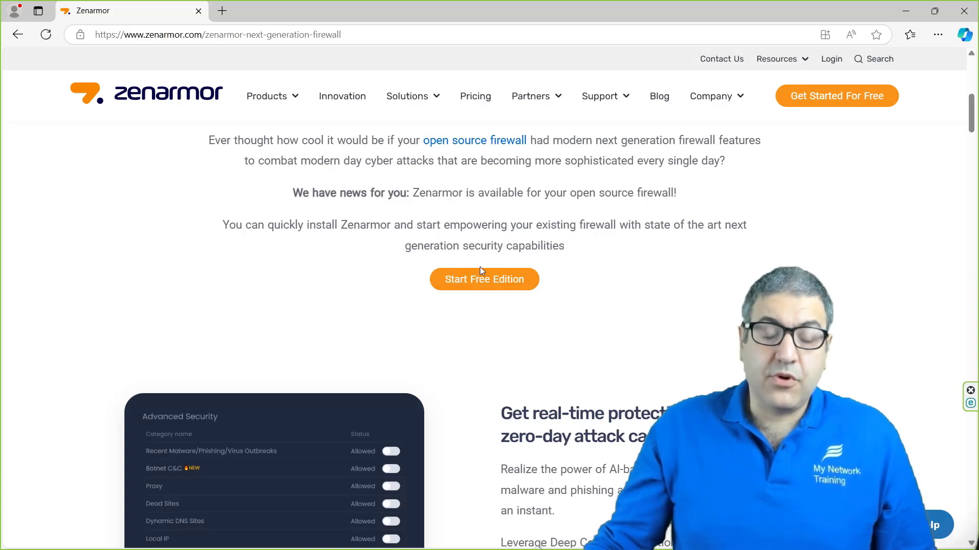
{"action": "scroll", "coordinate": [561, 254], "scroll_direction": "down", "scroll_amount": 2}
{"action": "scroll", "coordinate": [560, 255], "scroll_direction": "down", "scroll_amount": 1}
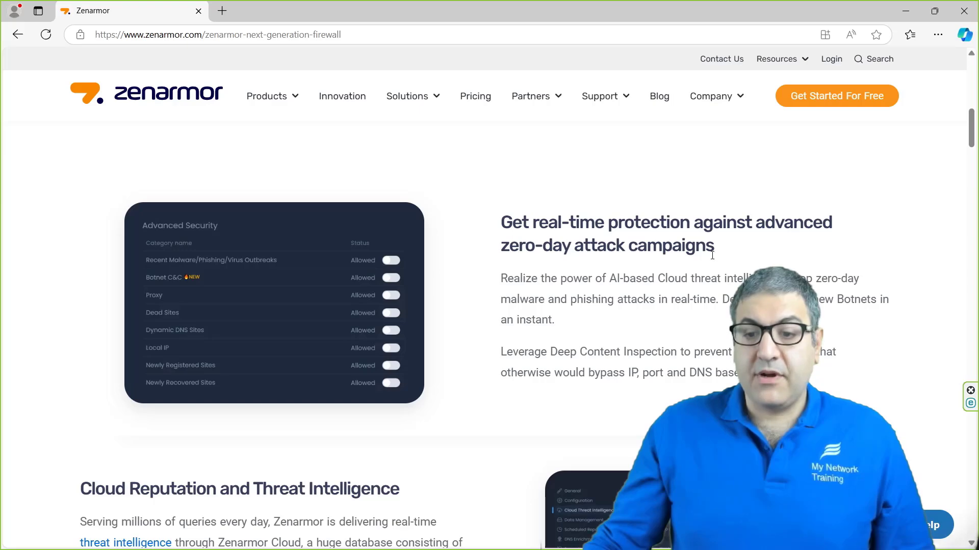
{"action": "scroll", "coordinate": [817, 267], "scroll_direction": "down", "scroll_amount": 3}
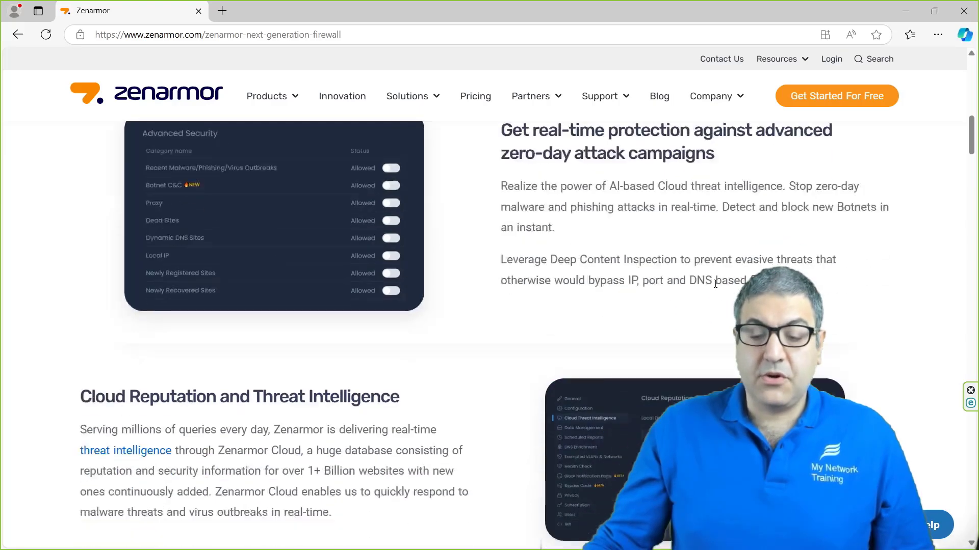
{"action": "scroll", "coordinate": [167, 197], "scroll_direction": "down", "scroll_amount": 2}
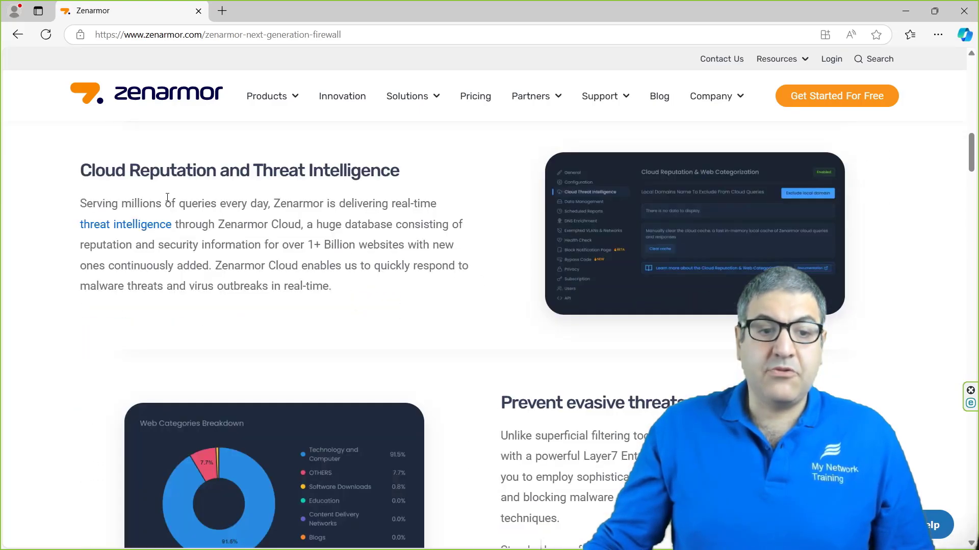
{"action": "scroll", "coordinate": [466, 209], "scroll_direction": "down", "scroll_amount": 2}
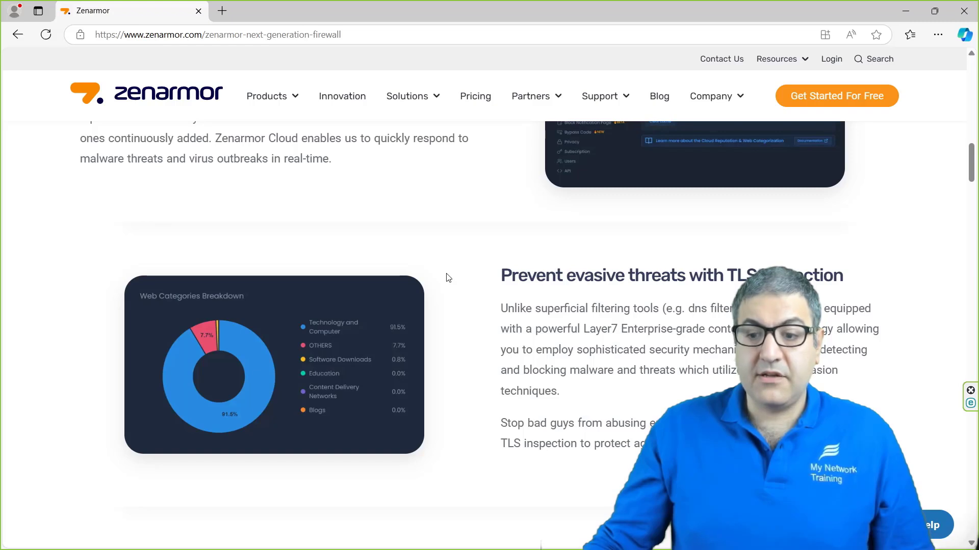
{"action": "scroll", "coordinate": [448, 277], "scroll_direction": "down", "scroll_amount": 5}
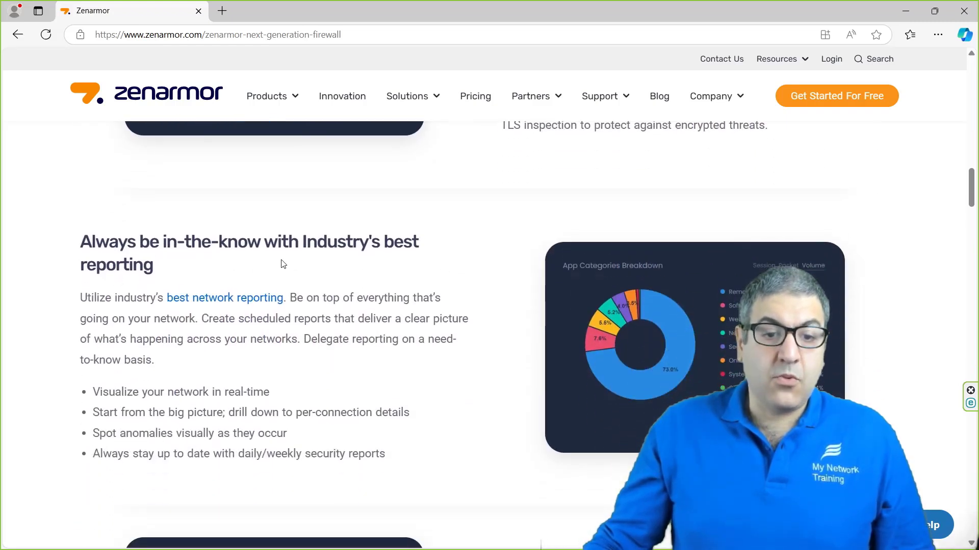
{"action": "scroll", "coordinate": [709, 331], "scroll_direction": "down", "scroll_amount": 1}
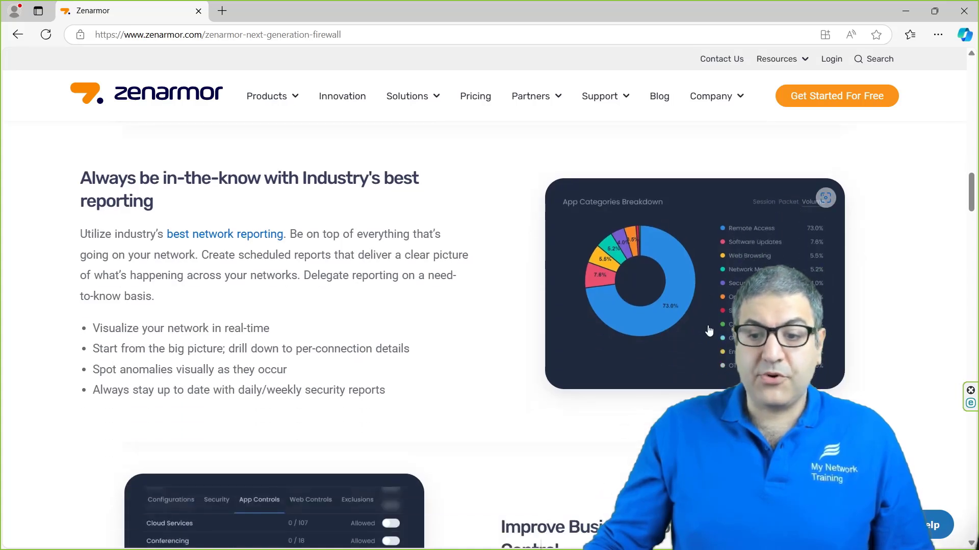
{"action": "scroll", "coordinate": [666, 306], "scroll_direction": "down", "scroll_amount": 4}
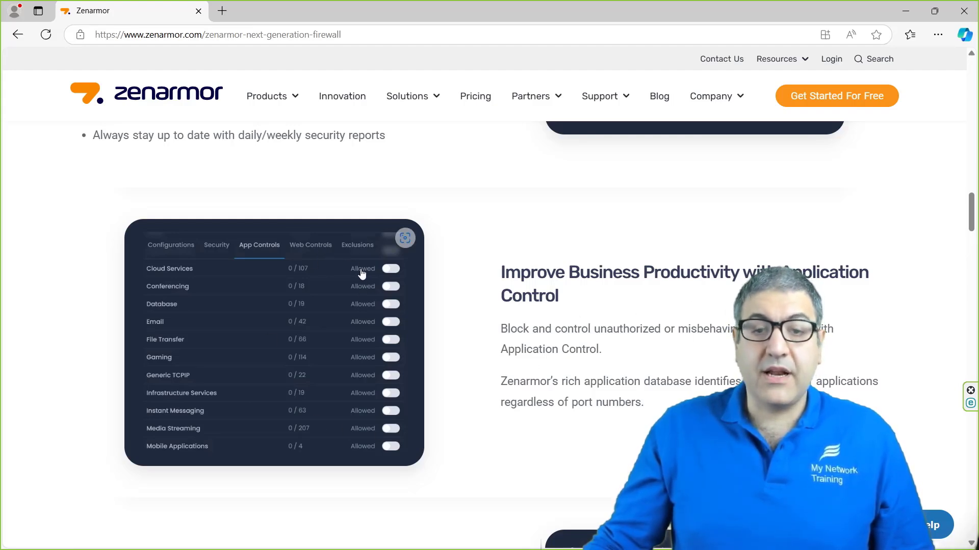
{"action": "scroll", "coordinate": [362, 274], "scroll_direction": "down", "scroll_amount": 1}
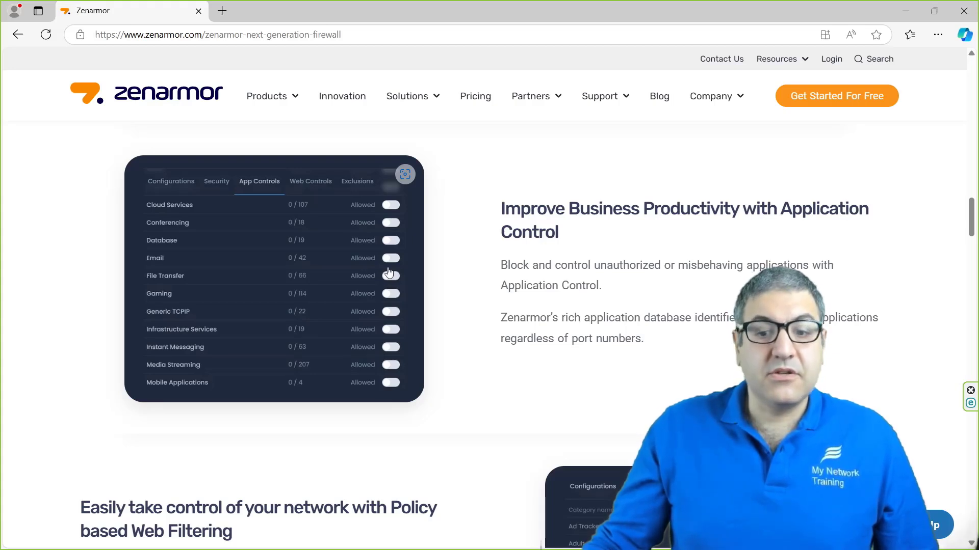
{"action": "scroll", "coordinate": [360, 258], "scroll_direction": "down", "scroll_amount": 5}
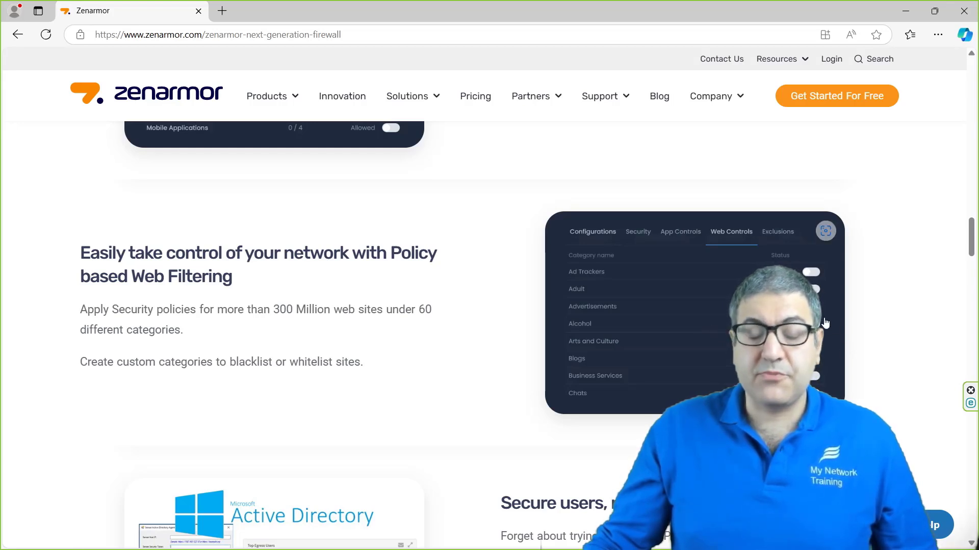
{"action": "scroll", "coordinate": [535, 318], "scroll_direction": "down", "scroll_amount": 5}
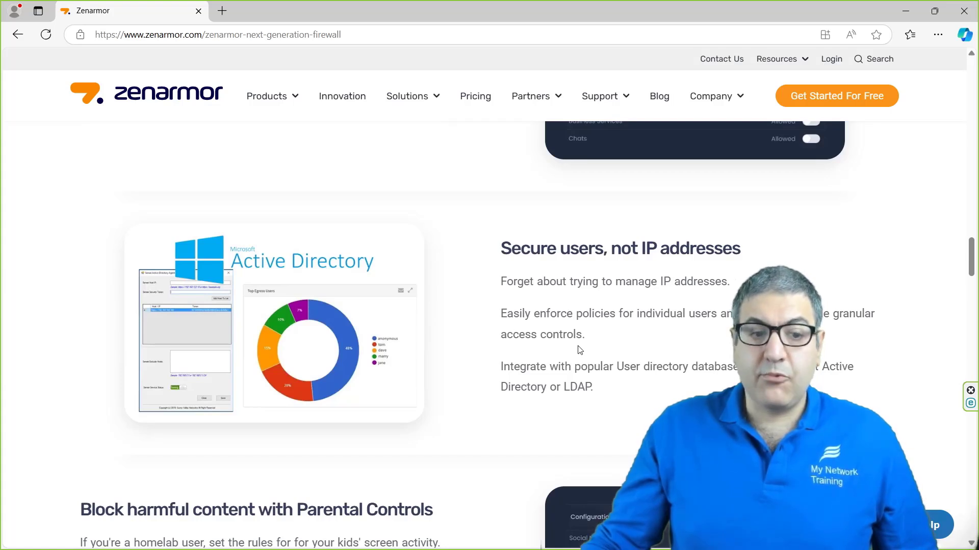
{"action": "scroll", "coordinate": [583, 350], "scroll_direction": "down", "scroll_amount": 5}
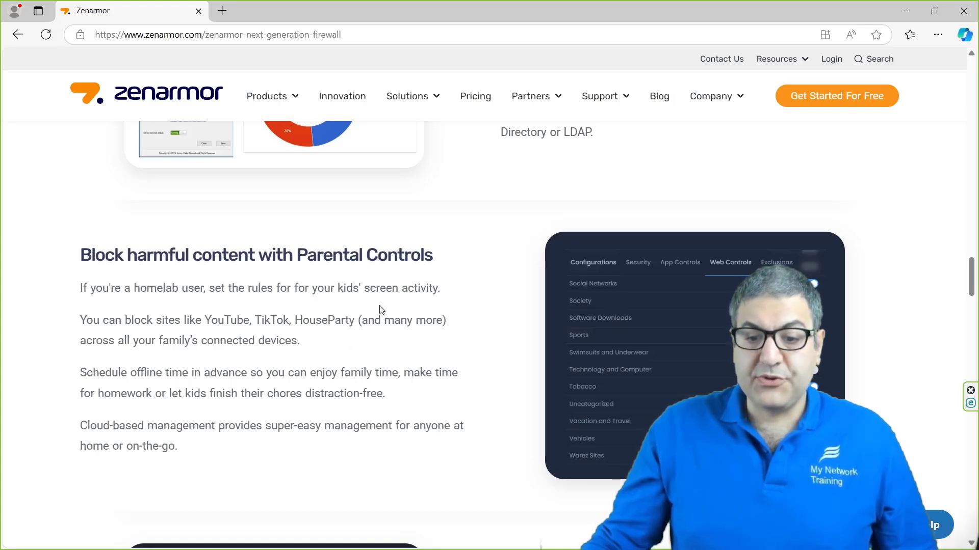
{"action": "scroll", "coordinate": [382, 309], "scroll_direction": "down", "scroll_amount": 3}
{"action": "scroll", "coordinate": [382, 310], "scroll_direction": "down", "scroll_amount": 3}
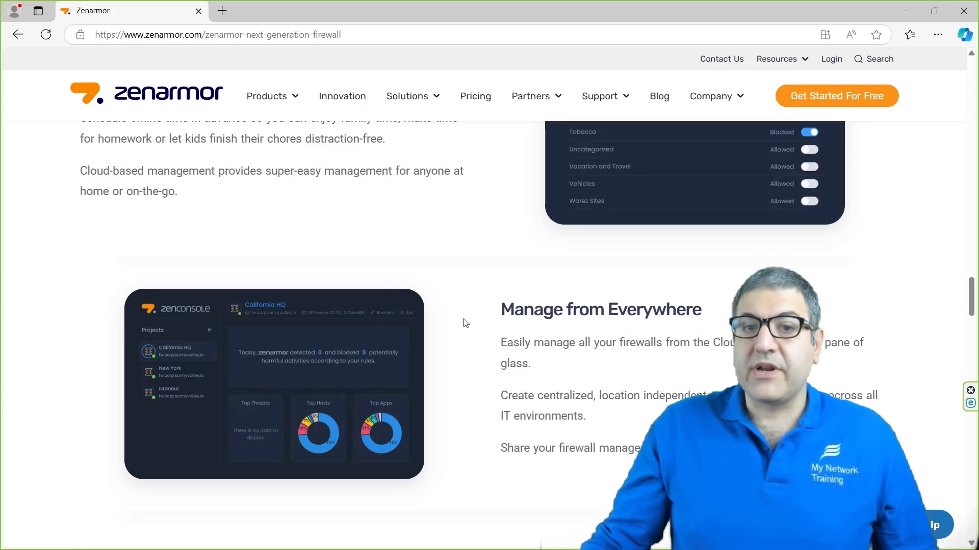
{"action": "scroll", "coordinate": [452, 326], "scroll_direction": "down", "scroll_amount": 6}
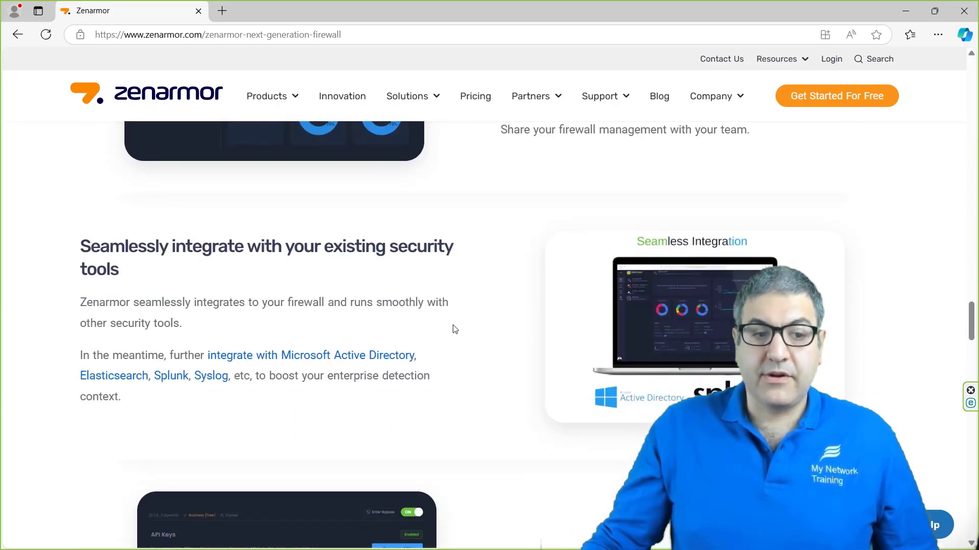
{"action": "scroll", "coordinate": [456, 329], "scroll_direction": "down", "scroll_amount": 4}
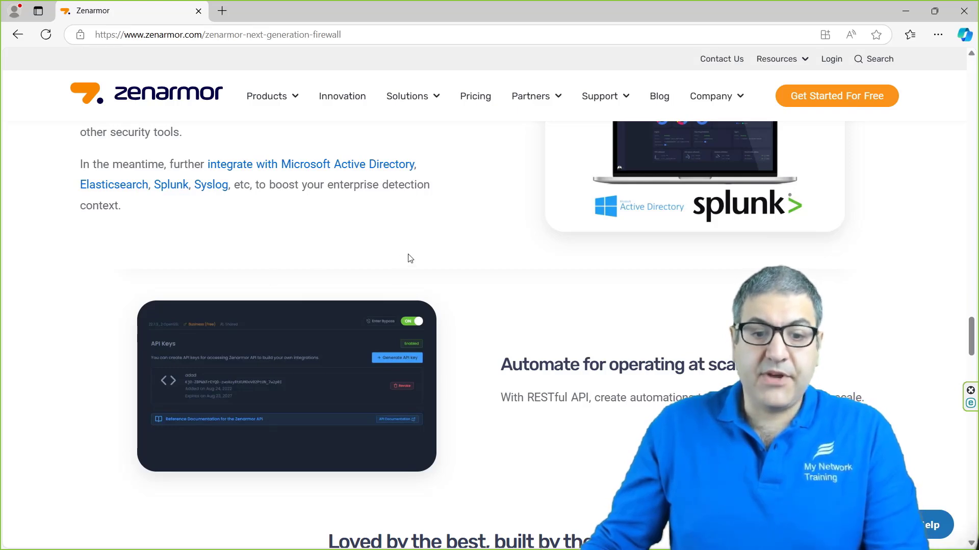
{"action": "scroll", "coordinate": [411, 258], "scroll_direction": "down", "scroll_amount": 1}
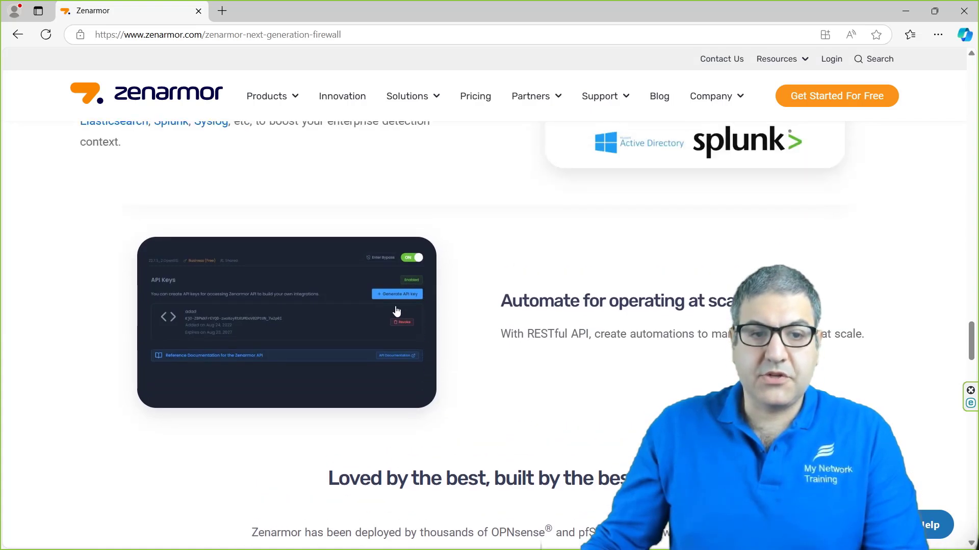
Step: Go to the Zenarmor pricing plans page and look over the top plans
{"action": "left_click", "coordinate": [472, 99]}
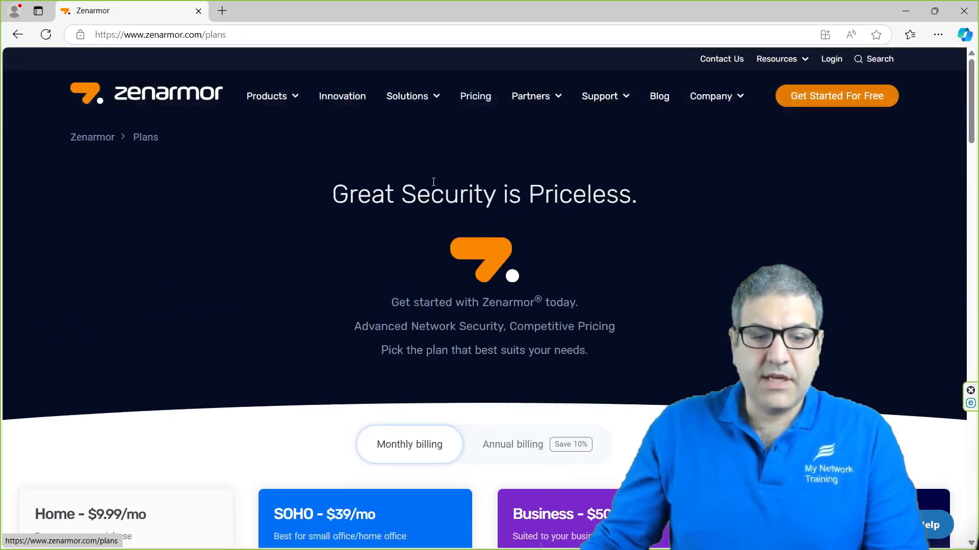
{"action": "scroll", "coordinate": [432, 186], "scroll_direction": "down", "scroll_amount": 2}
{"action": "scroll", "coordinate": [432, 188], "scroll_direction": "up", "scroll_amount": 2}
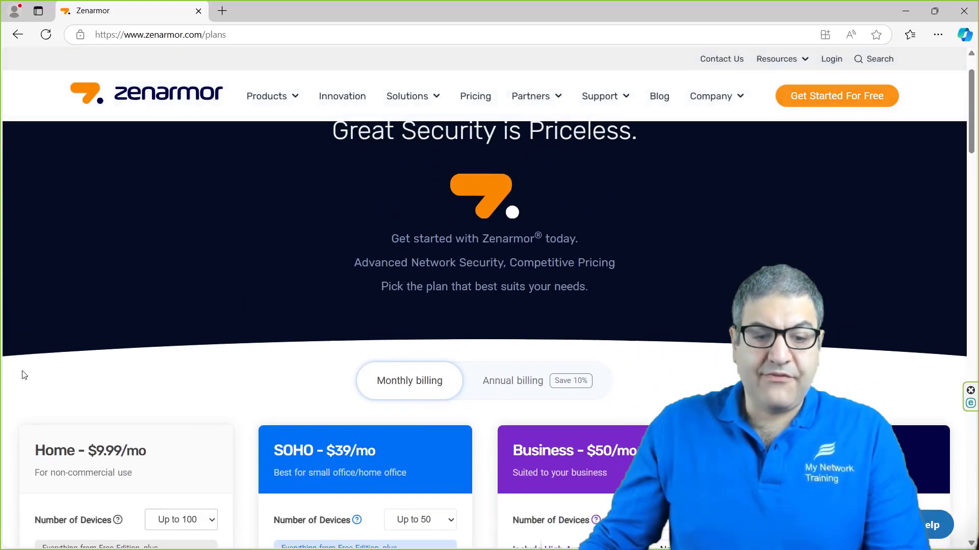
{"action": "scroll", "coordinate": [632, 317], "scroll_direction": "down", "scroll_amount": 20}
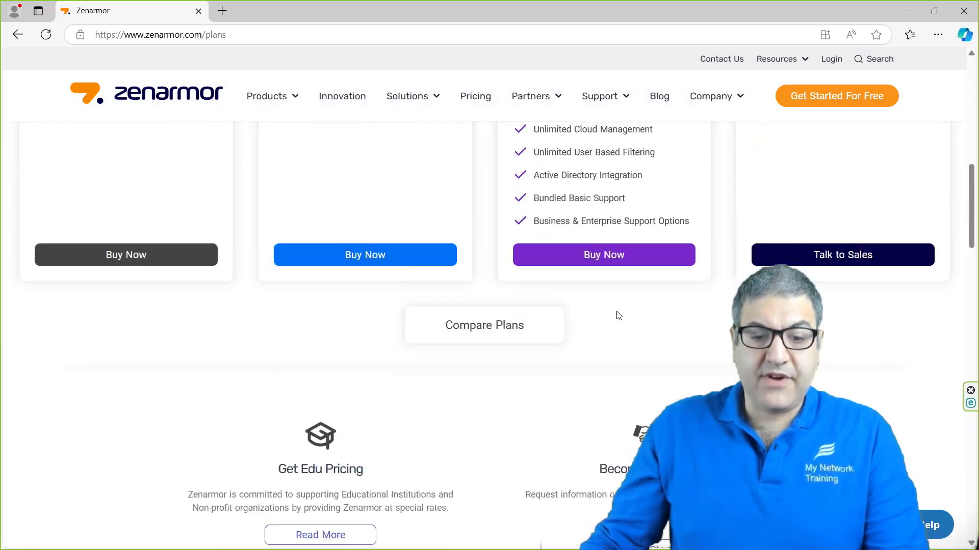
{"action": "scroll", "coordinate": [387, 224], "scroll_direction": "down", "scroll_amount": 3}
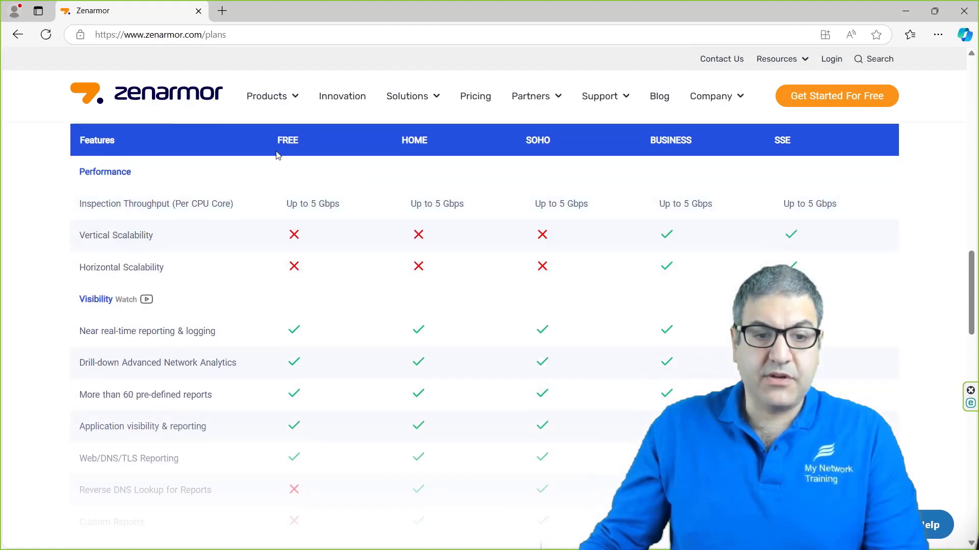
{"action": "scroll", "coordinate": [205, 186], "scroll_direction": "down", "scroll_amount": 1}
{"action": "scroll", "coordinate": [221, 185], "scroll_direction": "up", "scroll_amount": 1}
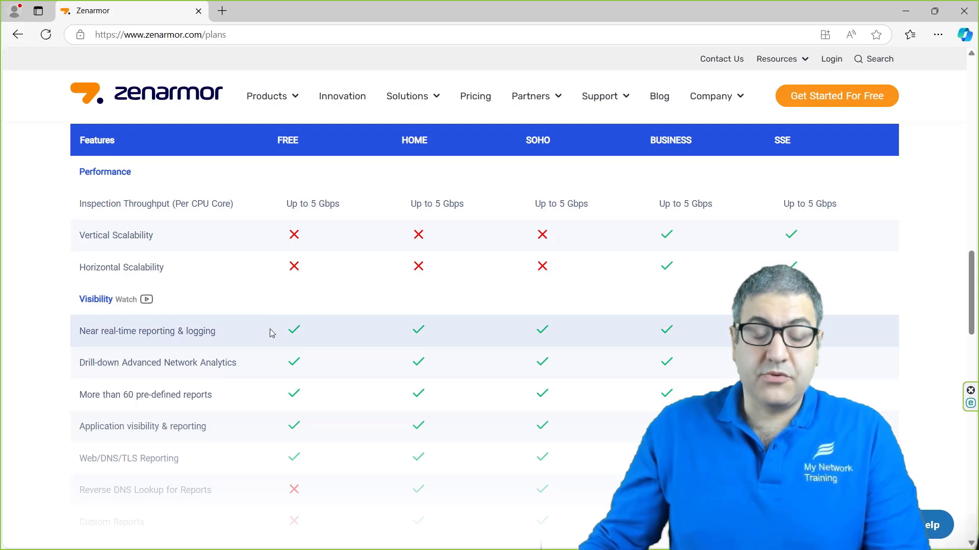
Step: Scroll down to the Free Edition offer and its device-count footnote
{"action": "scroll", "coordinate": [267, 331], "scroll_direction": "down", "scroll_amount": 2}
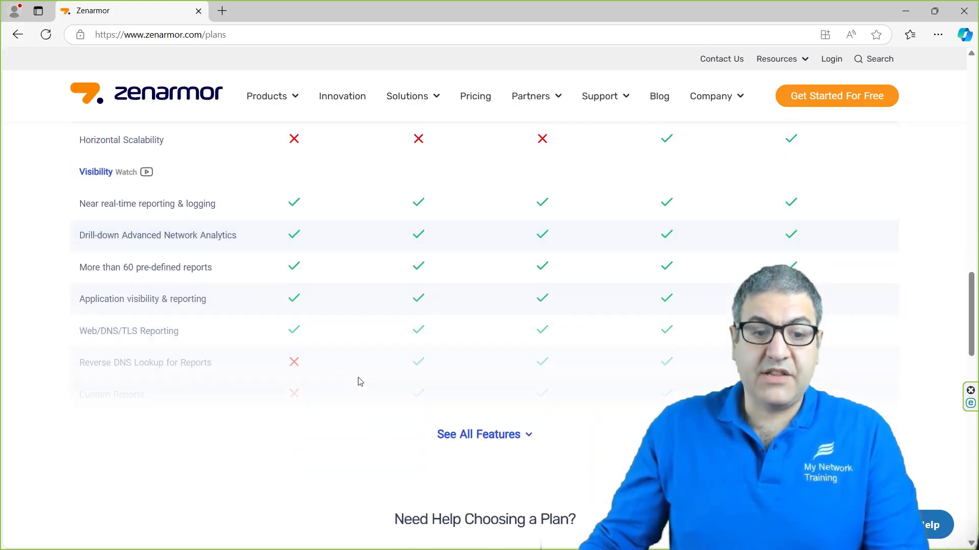
{"action": "scroll", "coordinate": [397, 394], "scroll_direction": "up", "scroll_amount": 3}
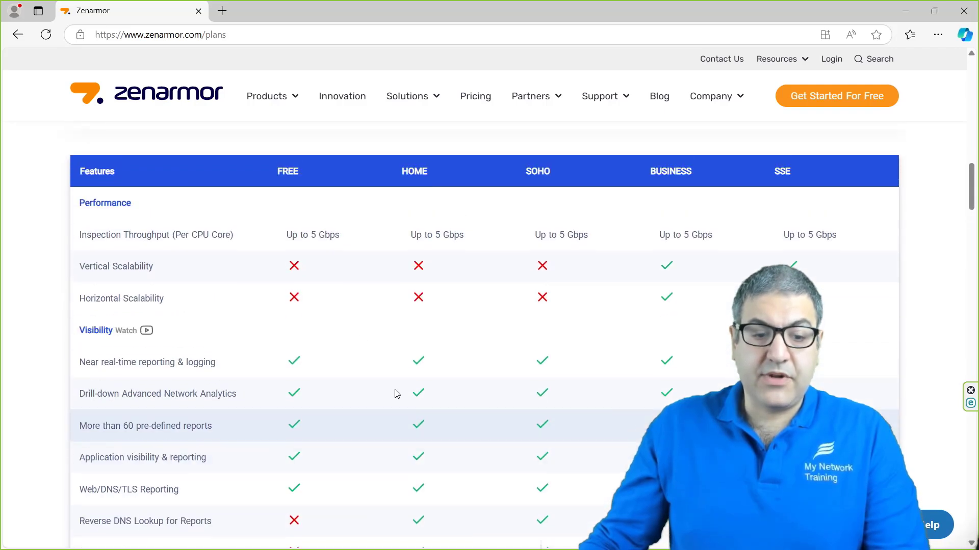
{"action": "scroll", "coordinate": [341, 345], "scroll_direction": "down", "scroll_amount": 10}
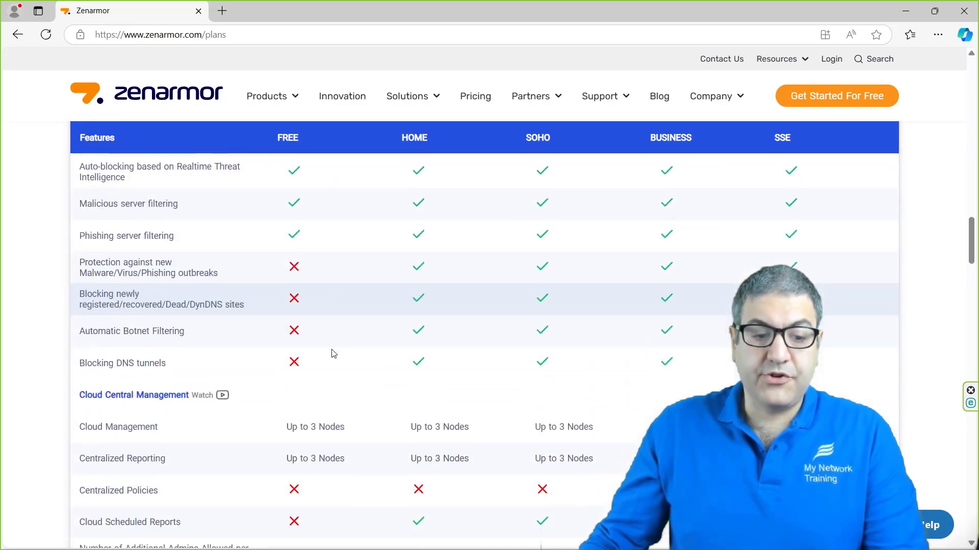
{"action": "scroll", "coordinate": [333, 353], "scroll_direction": "down", "scroll_amount": 20}
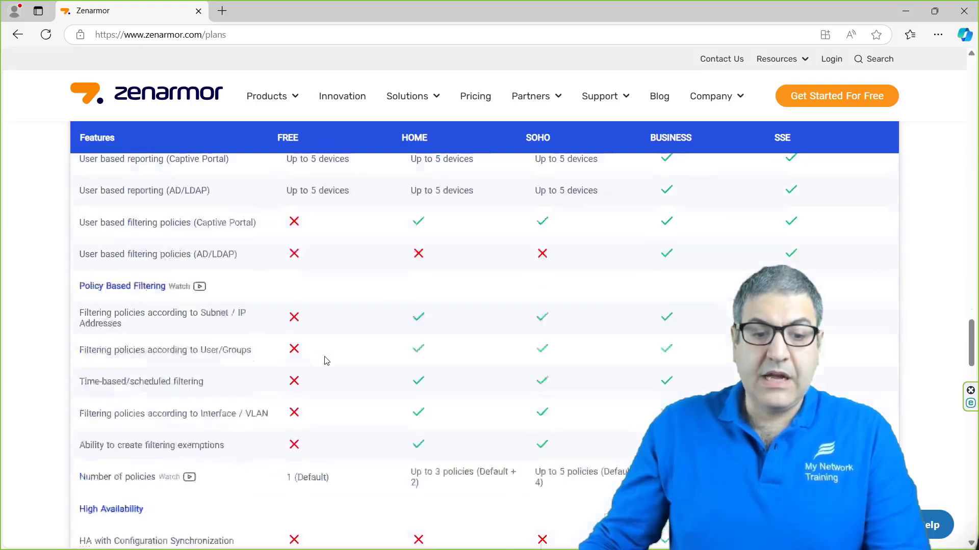
{"action": "scroll", "coordinate": [326, 361], "scroll_direction": "down", "scroll_amount": 14}
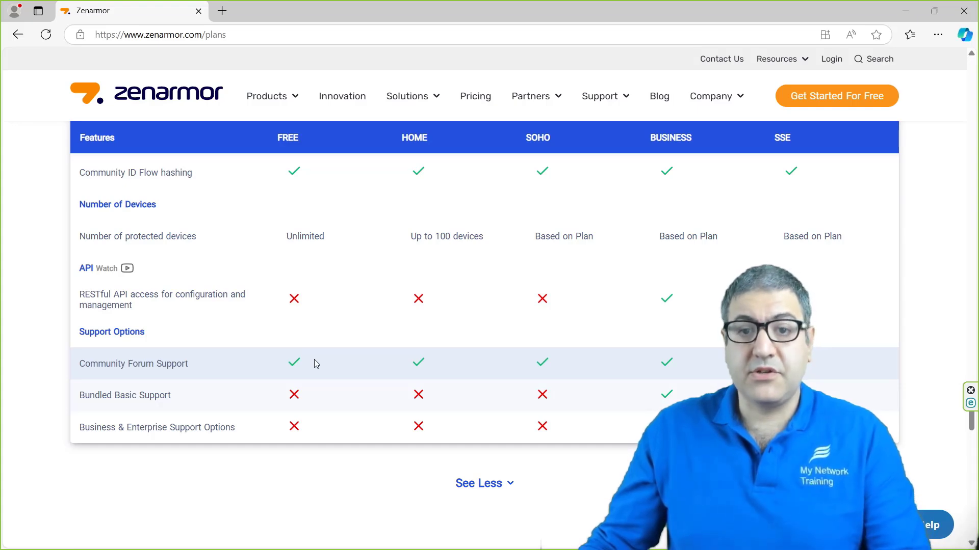
{"action": "scroll", "coordinate": [316, 363], "scroll_direction": "down", "scroll_amount": 5}
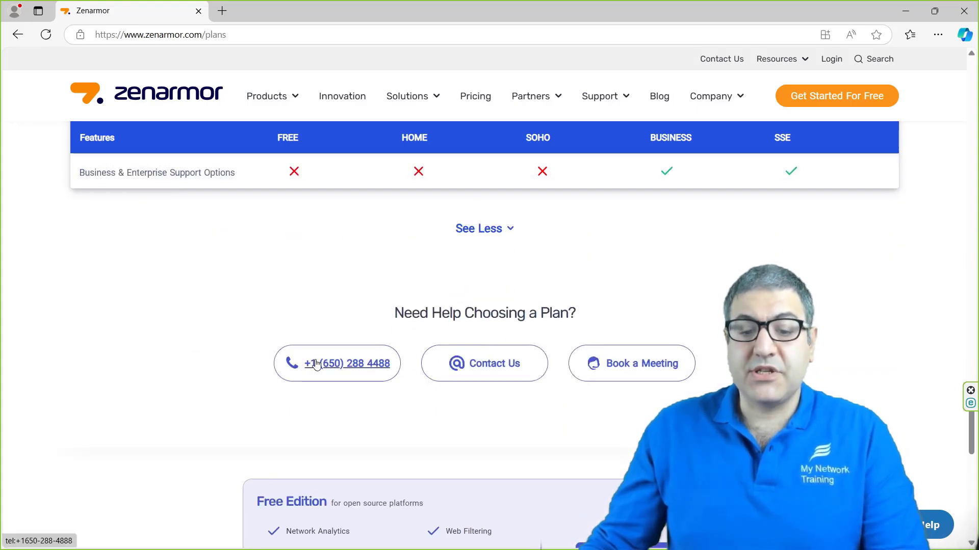
{"action": "scroll", "coordinate": [316, 364], "scroll_direction": "down", "scroll_amount": 3}
{"action": "scroll", "coordinate": [316, 363], "scroll_direction": "down", "scroll_amount": 2}
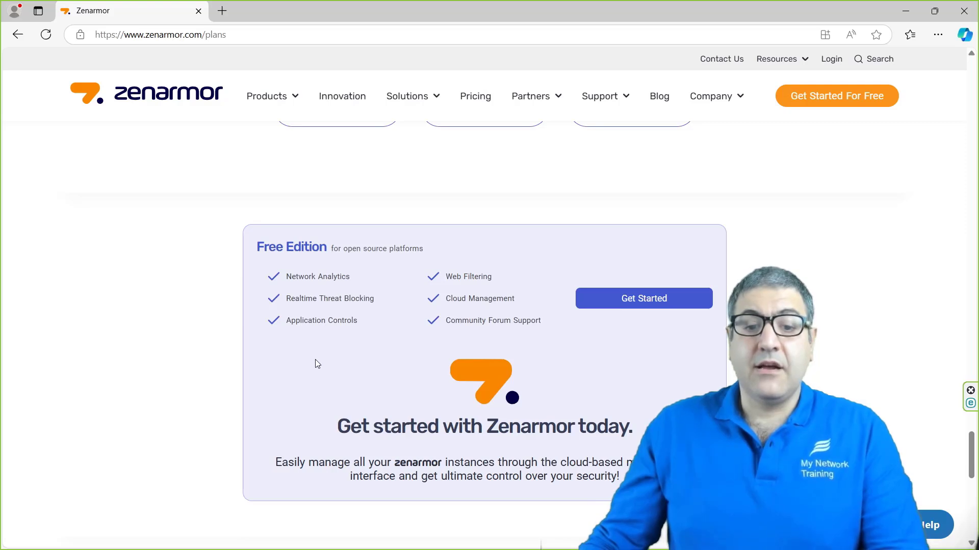
{"action": "scroll", "coordinate": [316, 361], "scroll_direction": "down", "scroll_amount": 1}
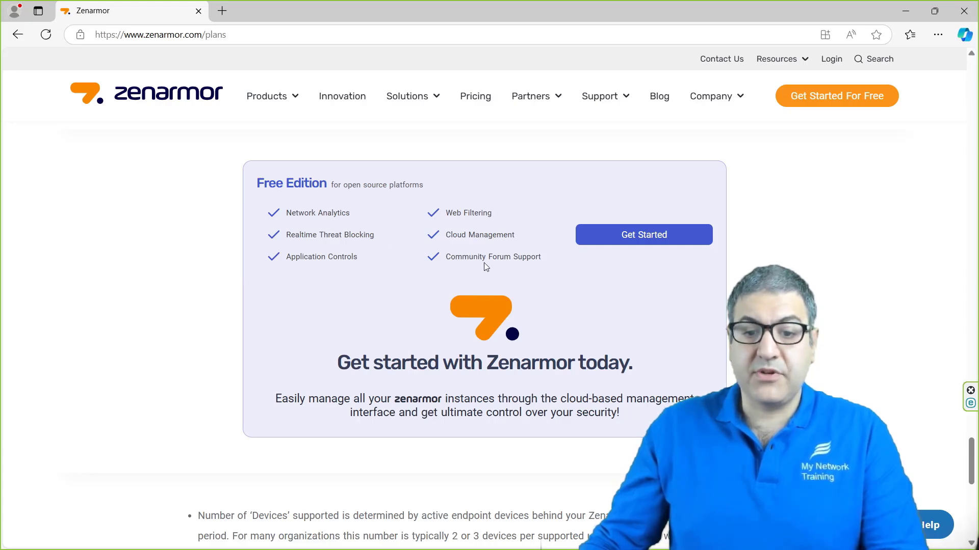
{"action": "scroll", "coordinate": [648, 243], "scroll_direction": "down", "scroll_amount": 3}
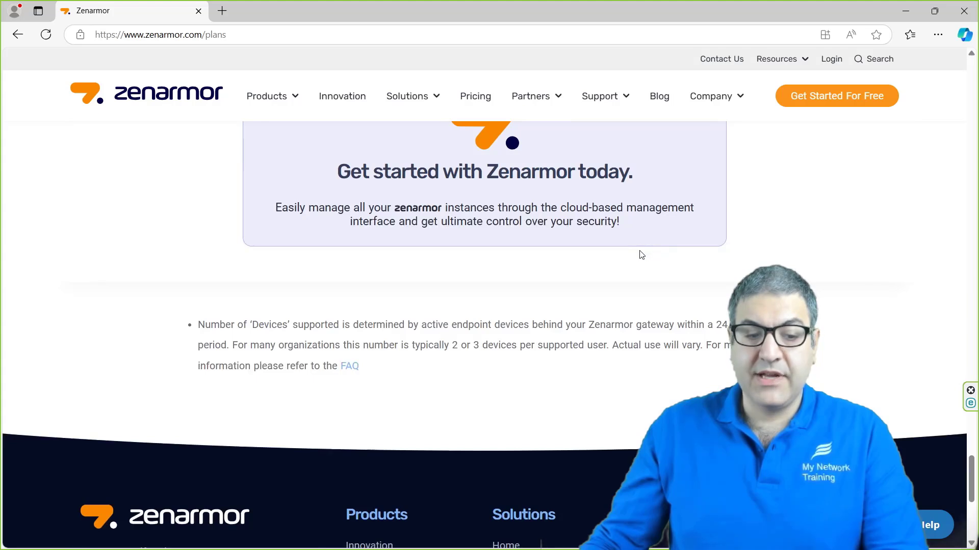
{"action": "scroll", "coordinate": [618, 283], "scroll_direction": "up", "scroll_amount": 1}
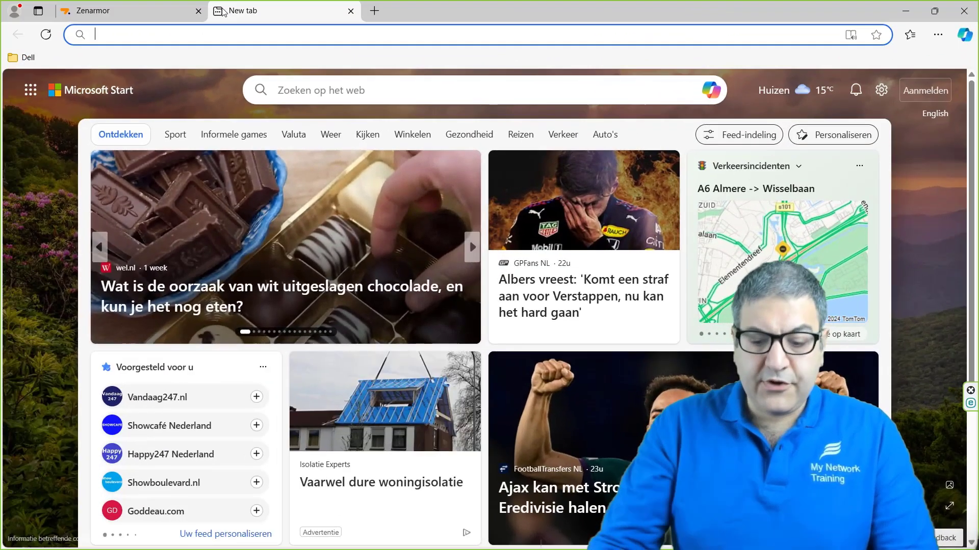
Step: Search 'opnsense' and open the OPNsense website's download page
{"action": "type", "text": "o"}
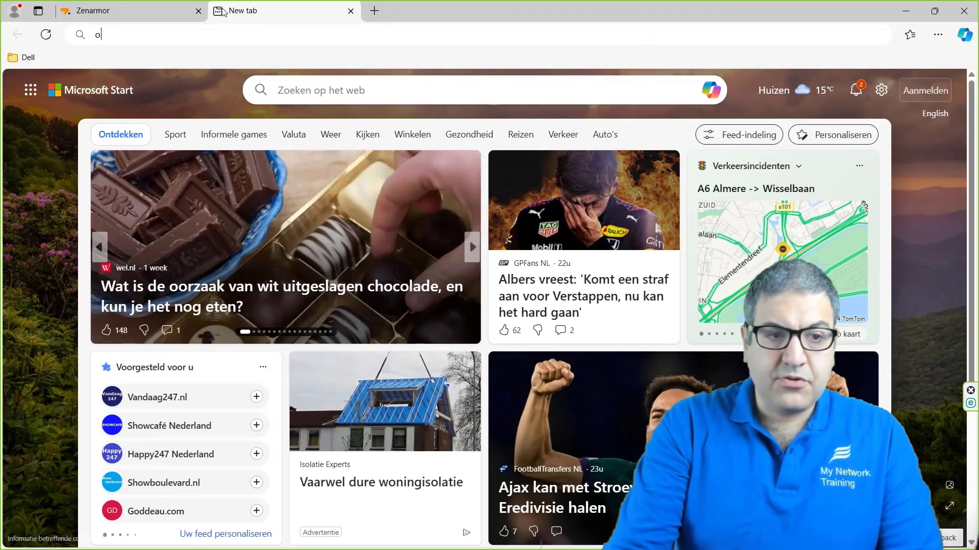
{"action": "type", "text": "pnsense"}
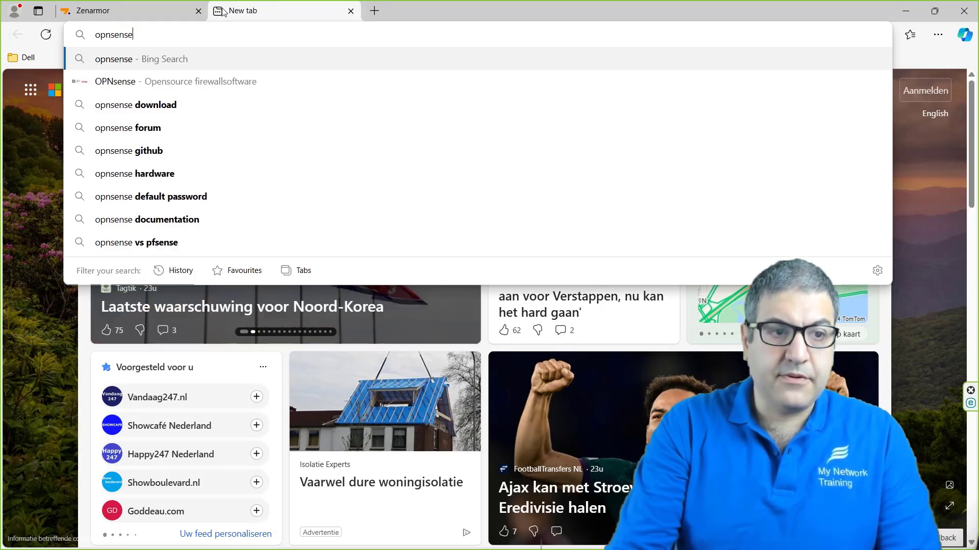
{"action": "key", "text": "Return"}
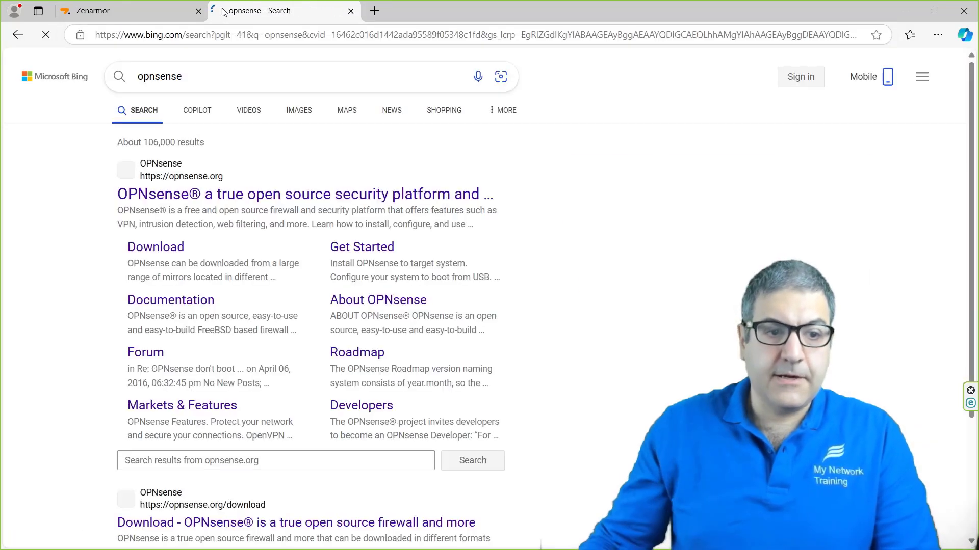
{"action": "left_click", "coordinate": [244, 196]}
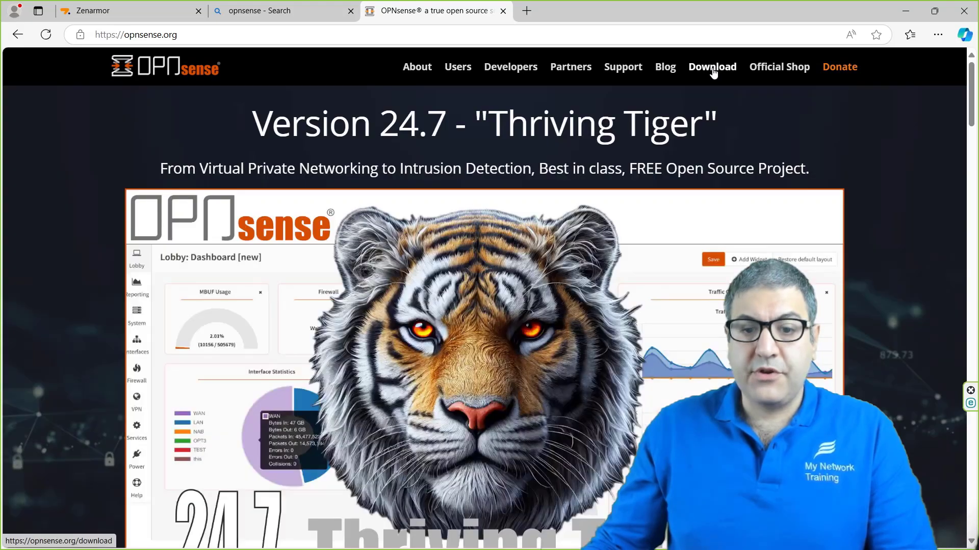
{"action": "left_click", "coordinate": [713, 69]}
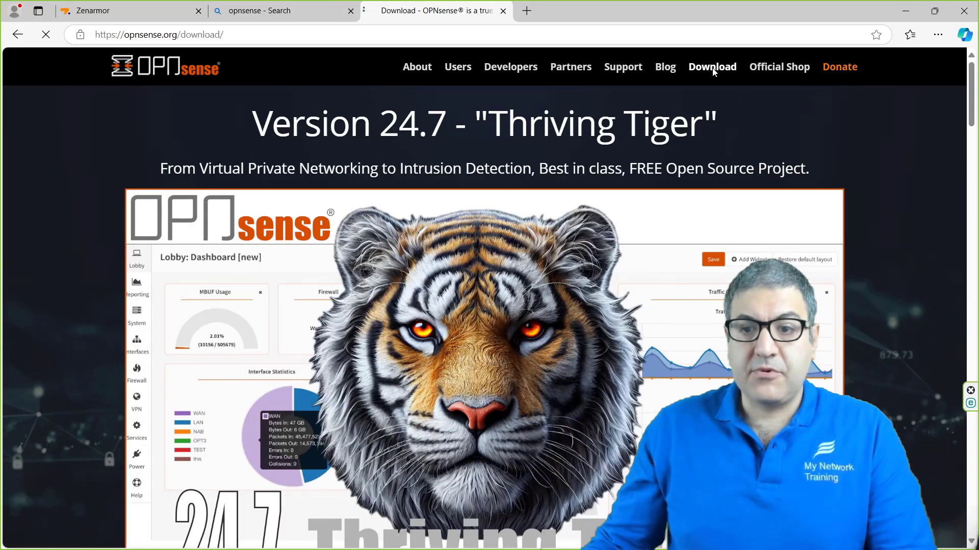
Step: Set the download image type to dvd, keeping amd64 and the LeaseWeb mirror
{"action": "scroll", "coordinate": [76, 270], "scroll_direction": "down", "scroll_amount": 5}
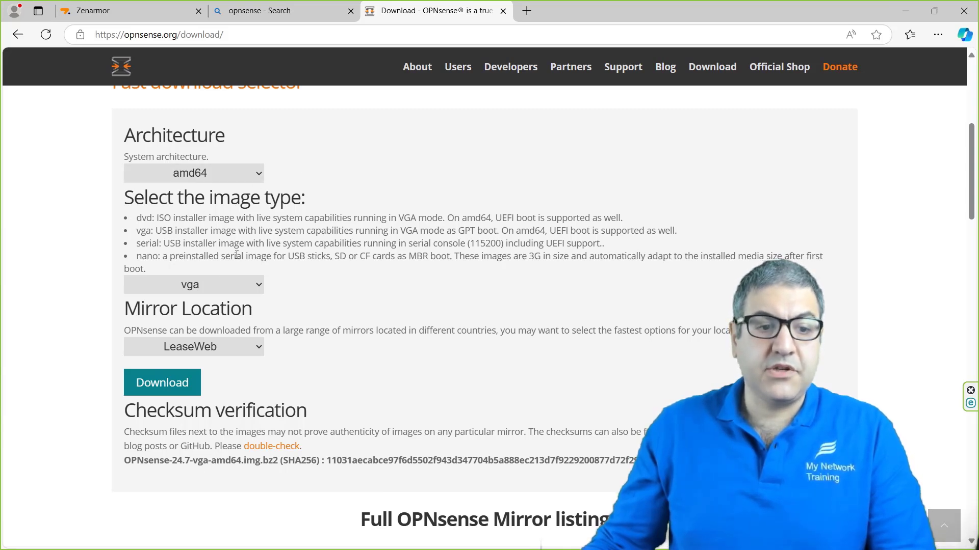
{"action": "left_click", "coordinate": [211, 284]}
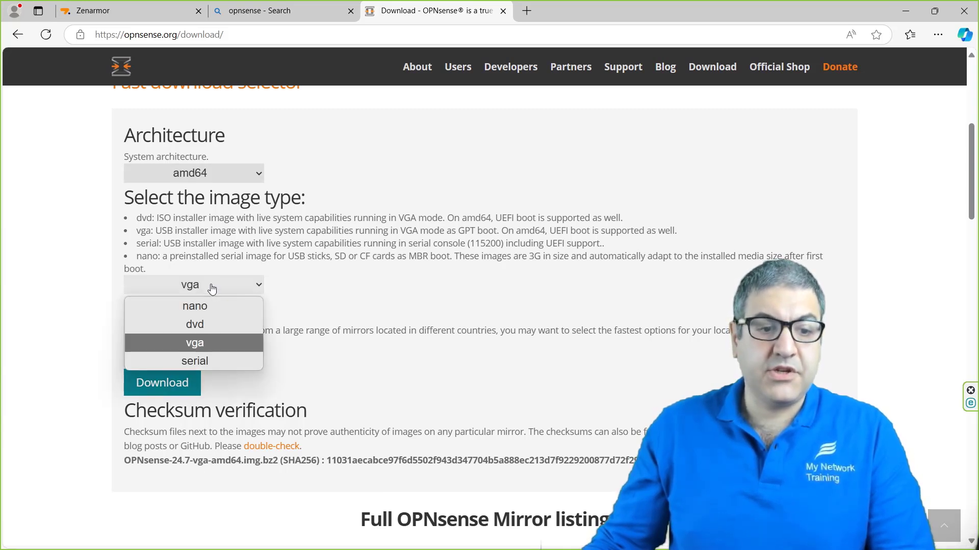
{"action": "left_click", "coordinate": [218, 327]}
{"action": "scroll", "coordinate": [337, 270], "scroll_direction": "down", "scroll_amount": 3}
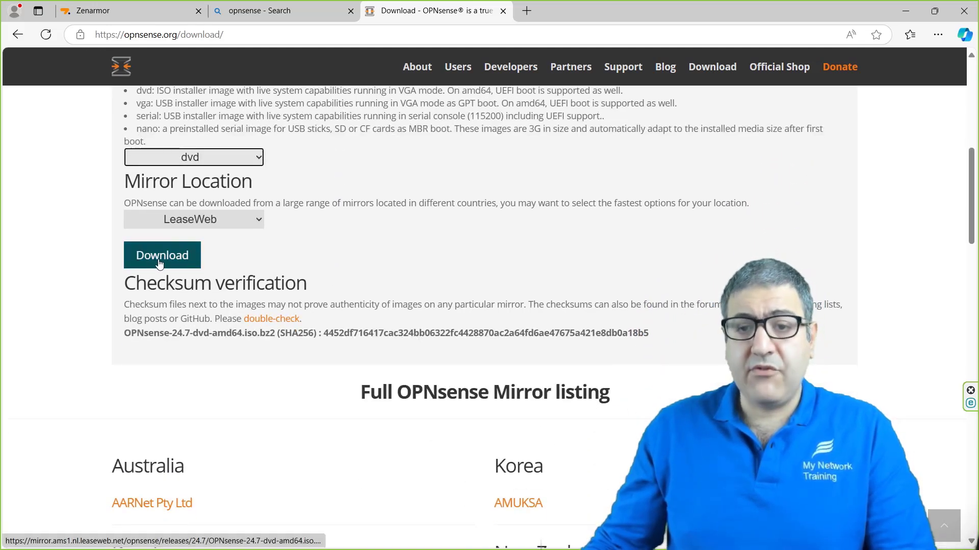
Step: Check the OpnSense desktop folder for the OPNsense-24.7-dvd-amd64 image, about 2.03 GB
{"action": "left_click", "coordinate": [910, 12]}
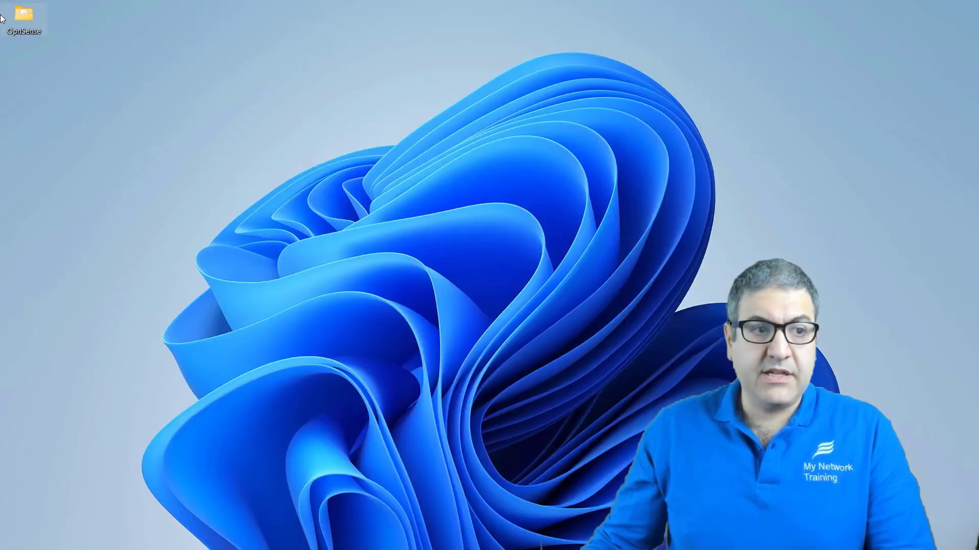
{"action": "double_click", "coordinate": [17, 22]}
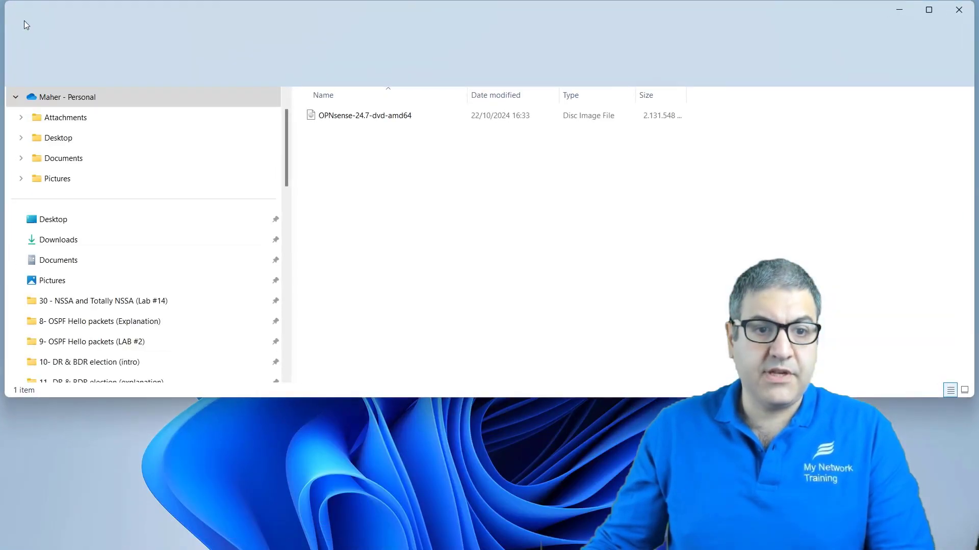
{"action": "left_click", "coordinate": [384, 121]}
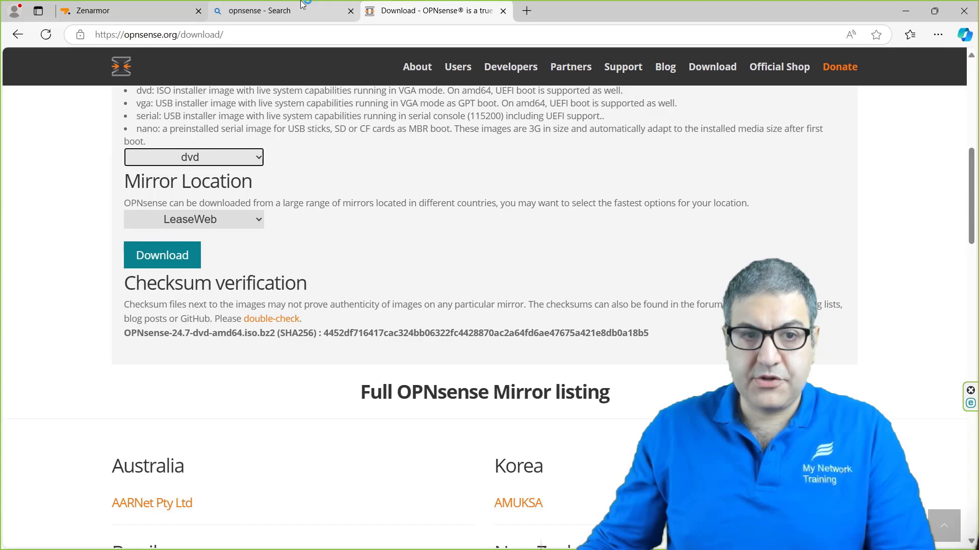
Step: Replace the opnsense query in Bing with a search for 'virtualbox'
{"action": "left_click", "coordinate": [296, 9]}
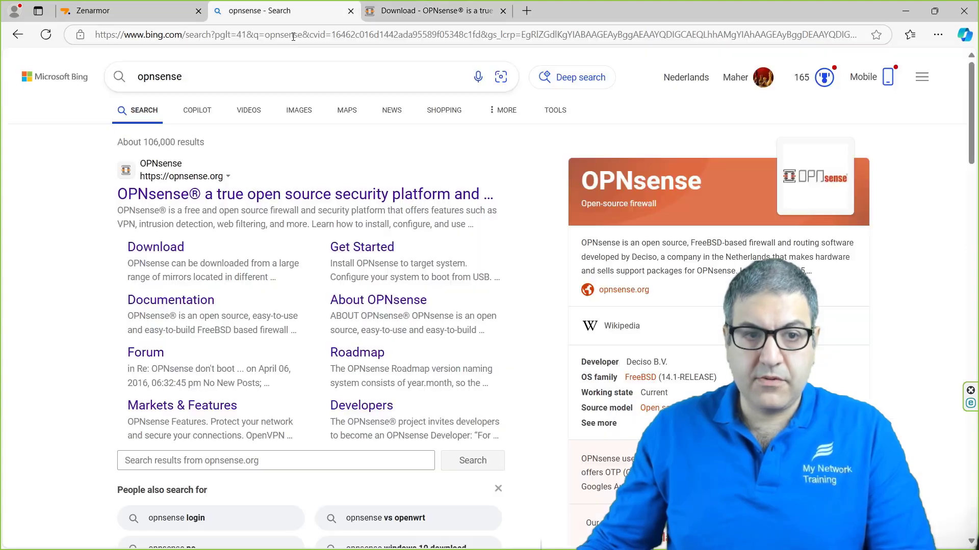
{"action": "left_click_drag", "start_coordinate": [214, 82], "coordinate": [100, 88]}
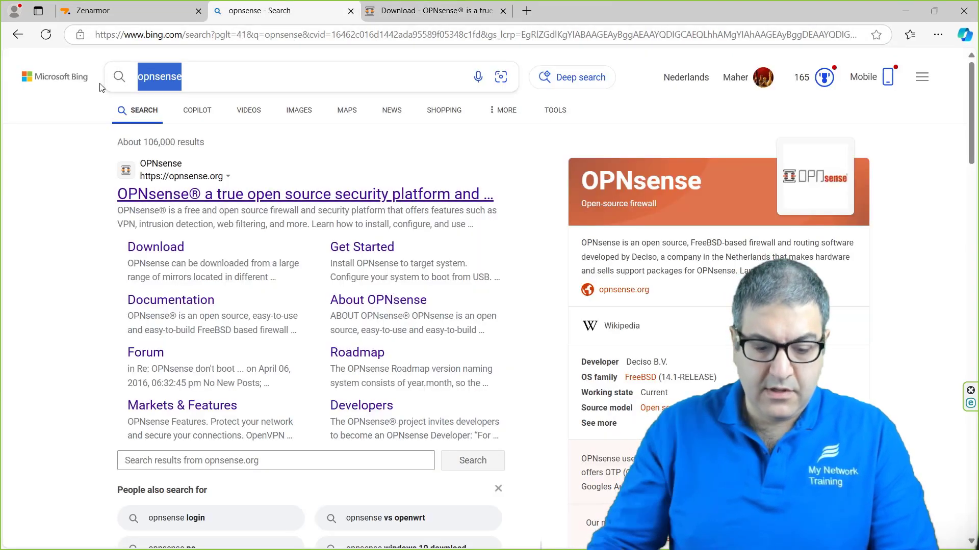
{"action": "type", "text": "virtual"}
{"action": "key", "text": "Return"}
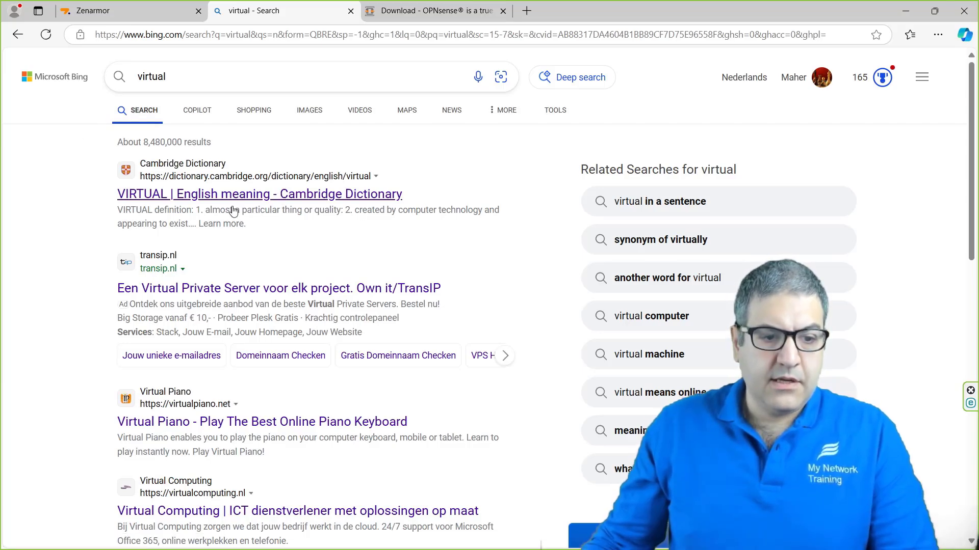
{"action": "left_click", "coordinate": [180, 80]}
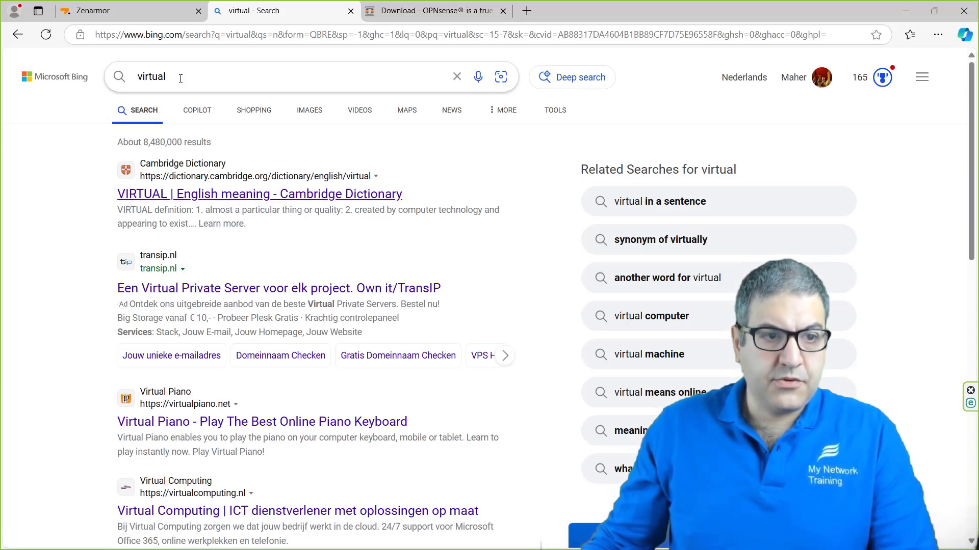
{"action": "type", "text": "box"}
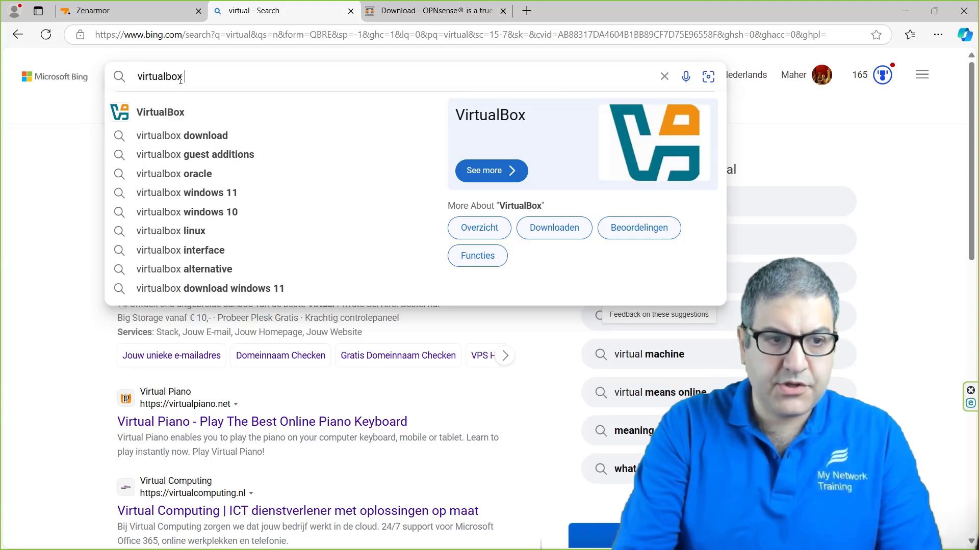
{"action": "key", "text": "Return"}
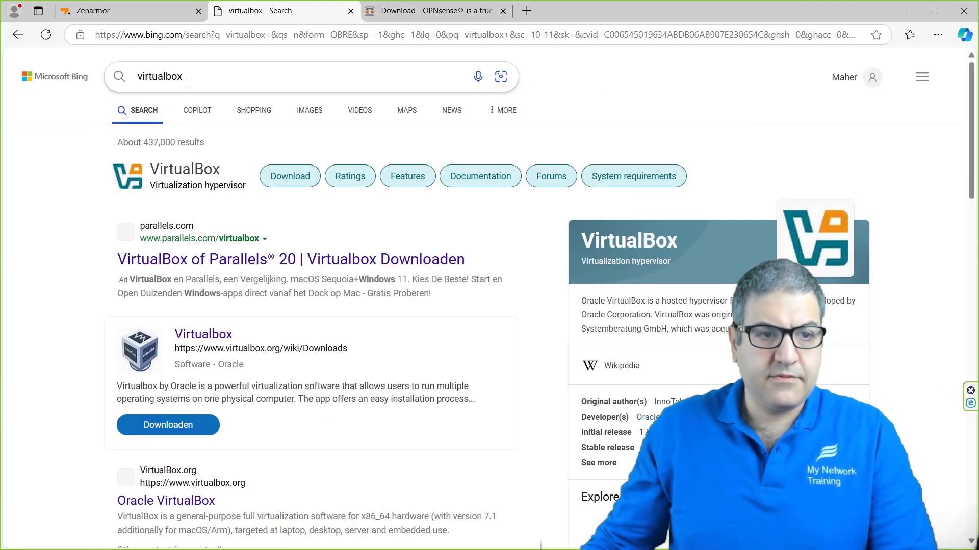
Step: Open the official Oracle VirtualBox website's Download VirtualBox page
{"action": "left_click", "coordinate": [184, 171]}
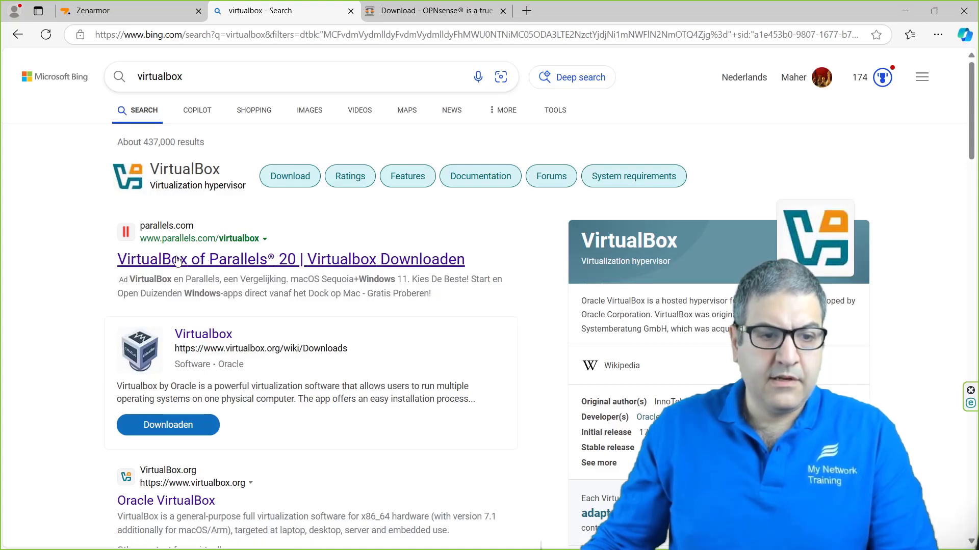
{"action": "scroll", "coordinate": [193, 316], "scroll_direction": "down", "scroll_amount": 2}
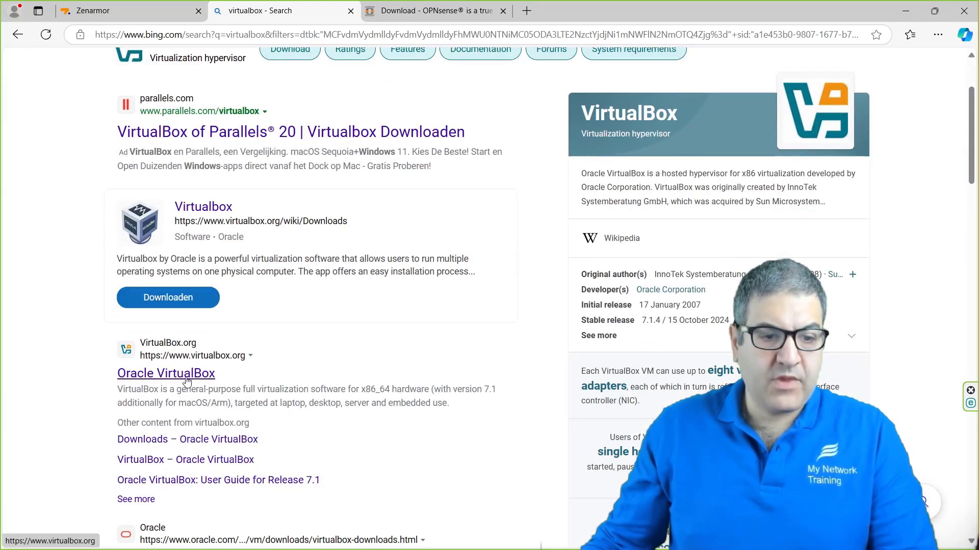
{"action": "left_click", "coordinate": [187, 379]}
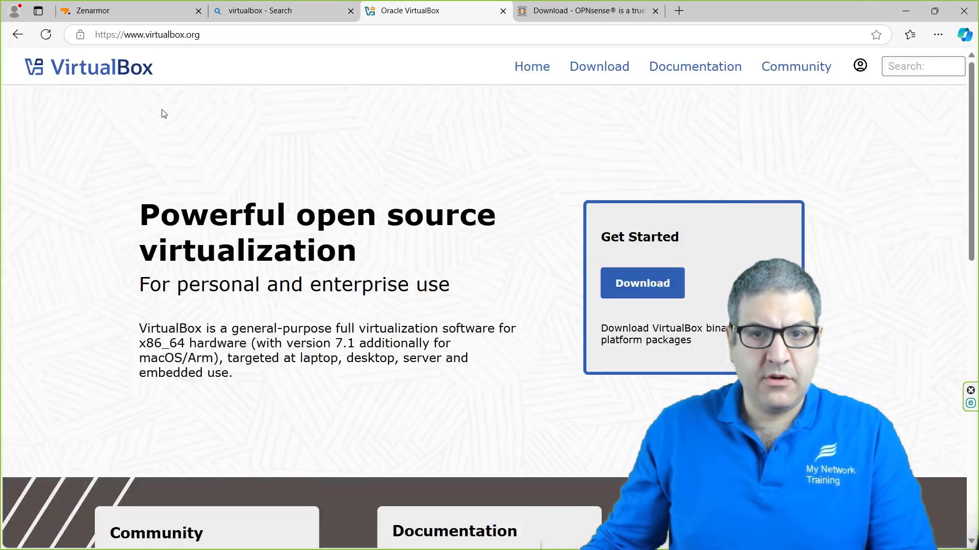
{"action": "left_click", "coordinate": [613, 67]}
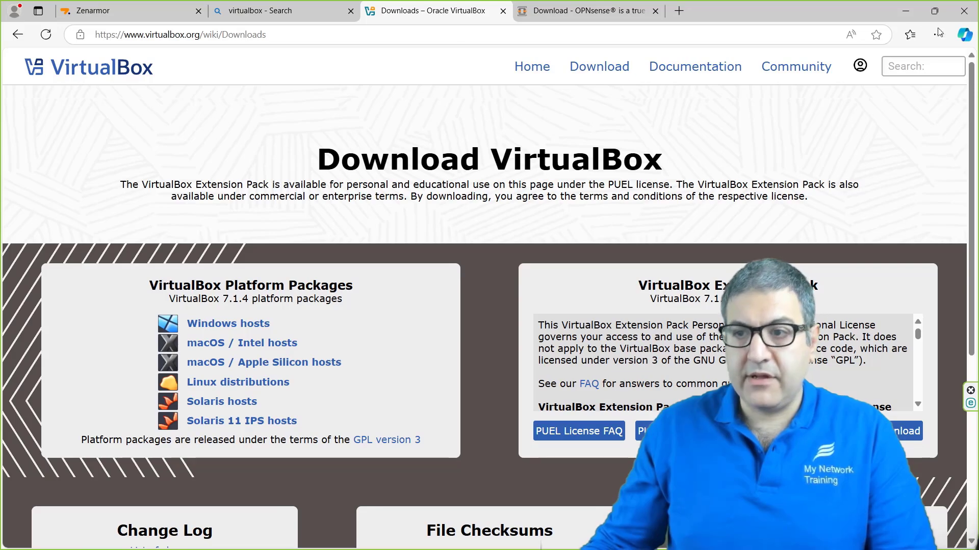
Step: Maximize VirtualBox Manager and show the OpnSense machine's details with its OPNsense-24.7 dvd image
{"action": "left_click_drag", "start_coordinate": [978, 103], "coordinate": [621, 80]}
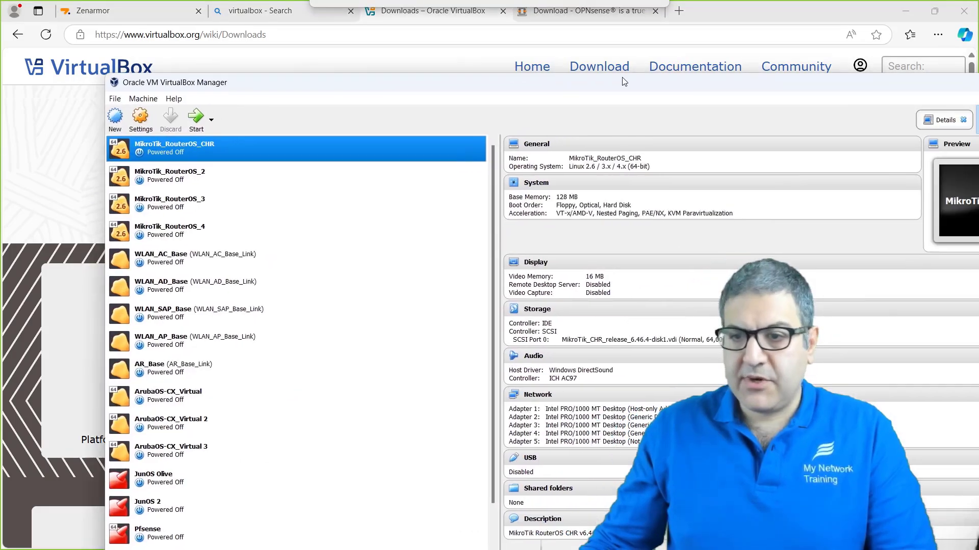
{"action": "double_click", "coordinate": [622, 79]}
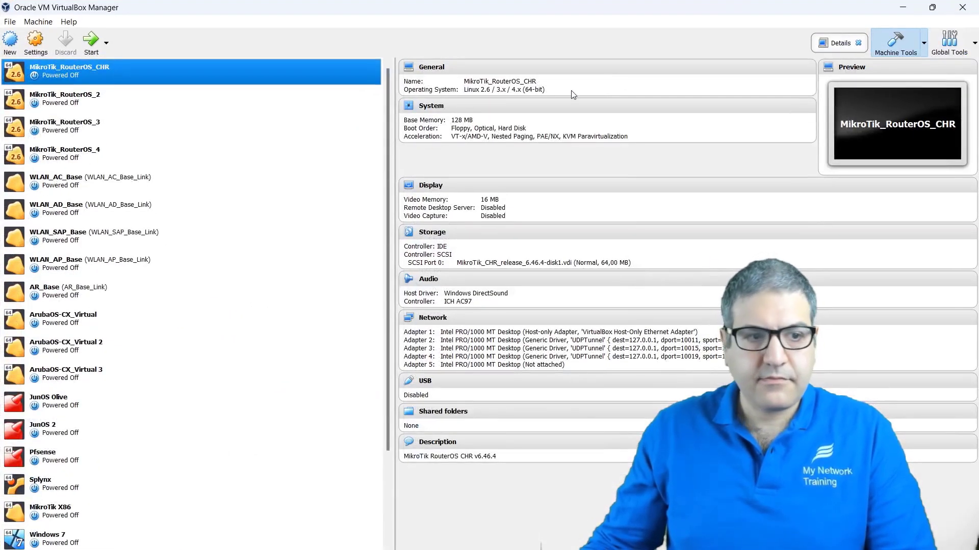
{"action": "scroll", "coordinate": [128, 275], "scroll_direction": "down", "scroll_amount": 2}
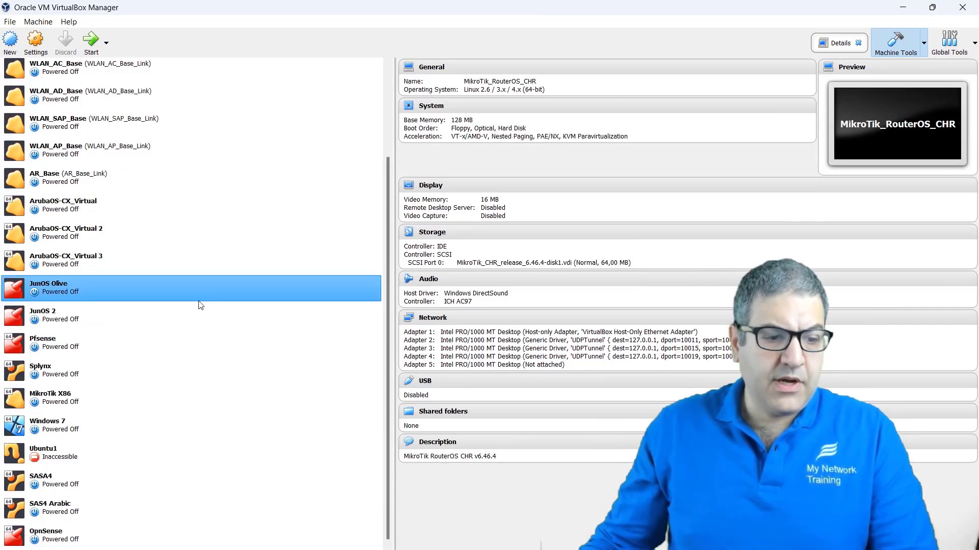
{"action": "left_click", "coordinate": [53, 543]}
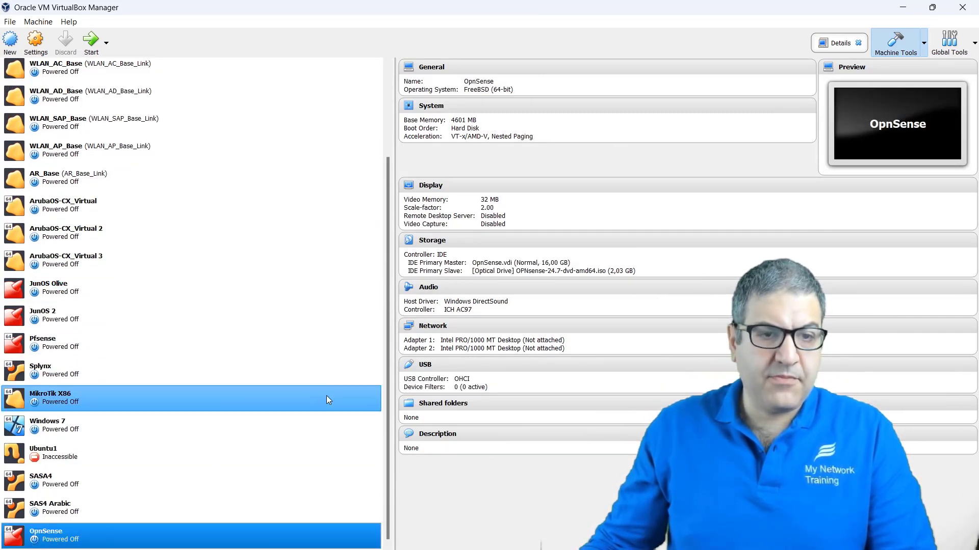
{"action": "left_click", "coordinate": [166, 509]}
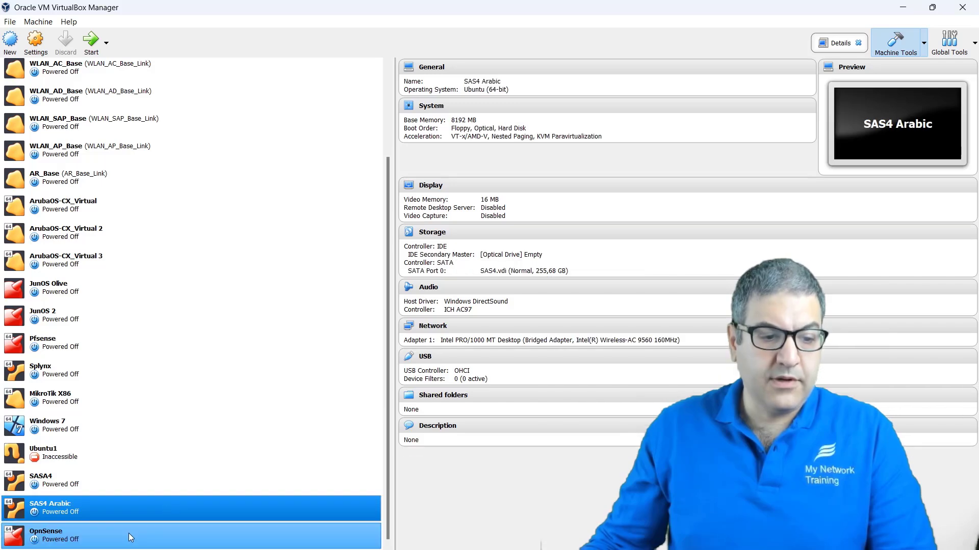
{"action": "left_click", "coordinate": [130, 535]}
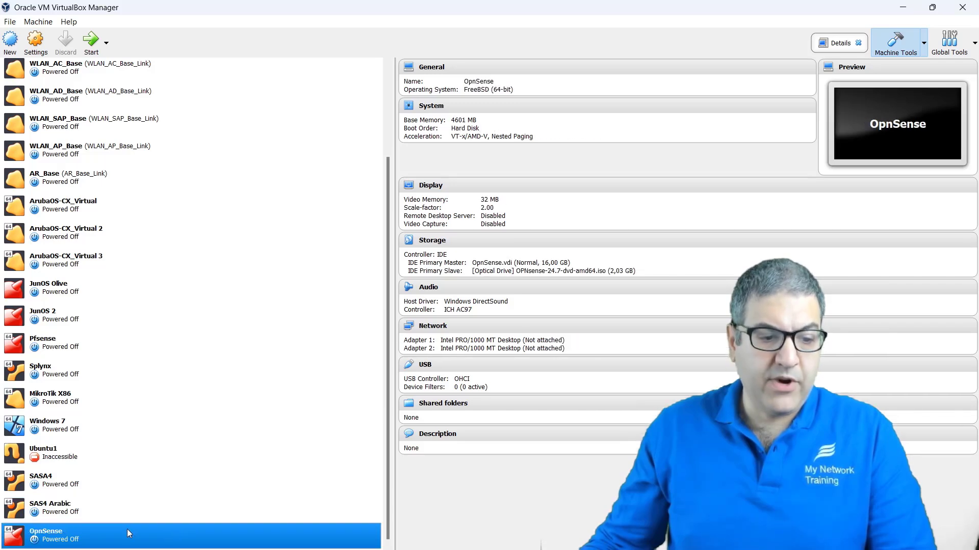
Step: Create machine 'OpnSense2' as BSD / FreeBSD (64-bit) with 6284 MB memory, continuing to disk setup
{"action": "left_click", "coordinate": [9, 41]}
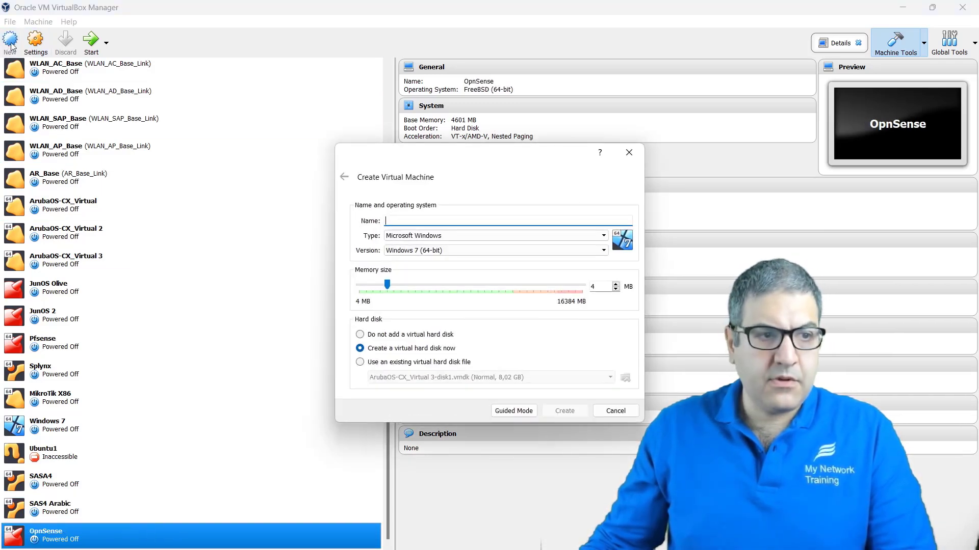
{"action": "type", "text": "Opn"}
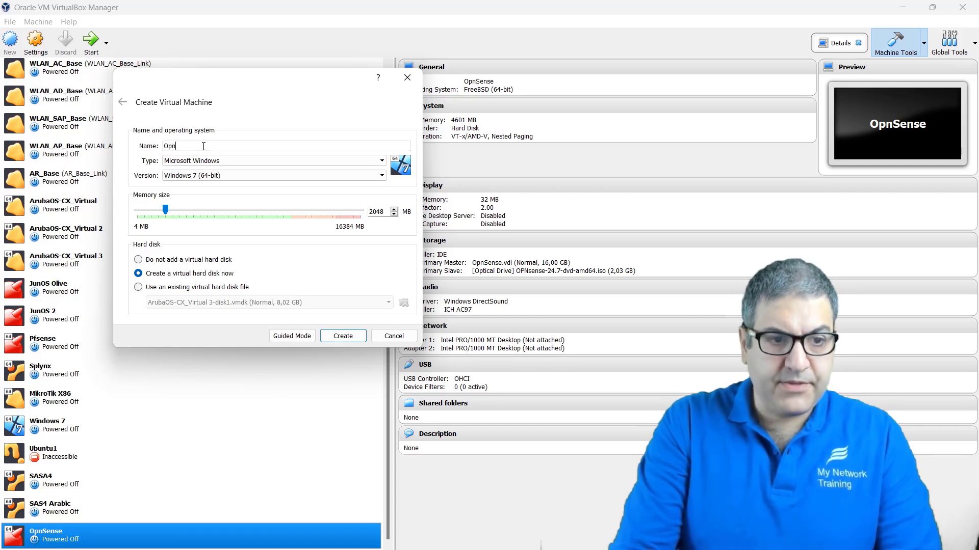
{"action": "type", "text": "Sense"}
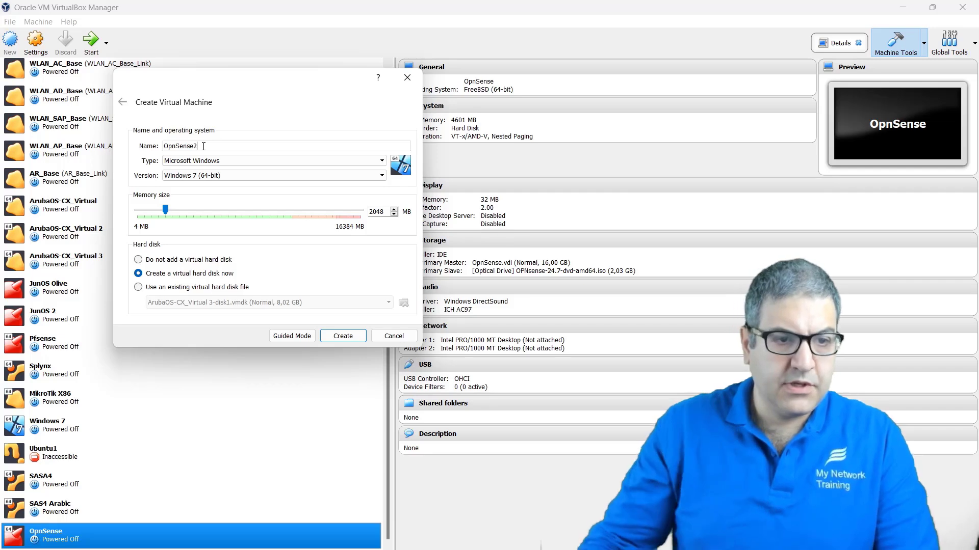
{"action": "type", "text": "2"}
{"action": "left_click", "coordinate": [262, 161]}
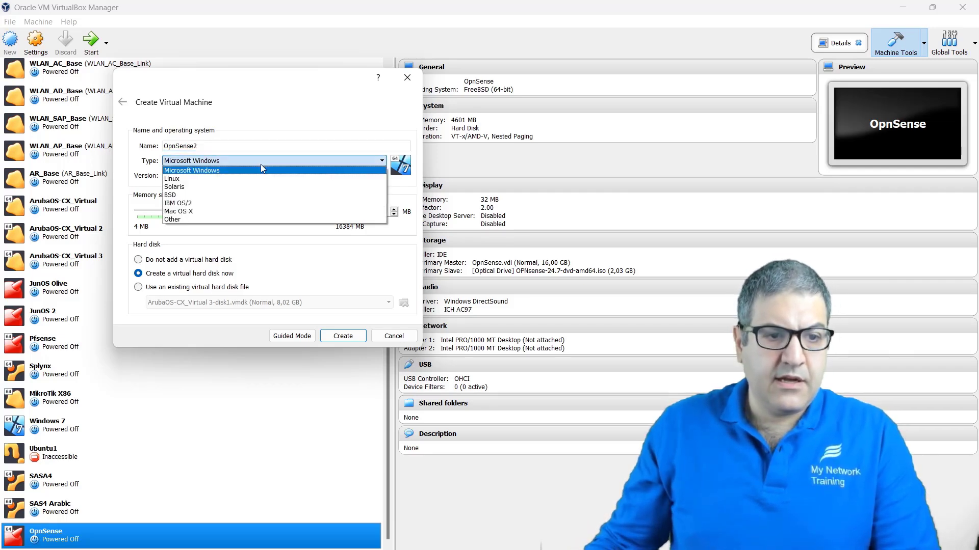
{"action": "left_click", "coordinate": [195, 187]}
{"action": "left_click", "coordinate": [198, 175]}
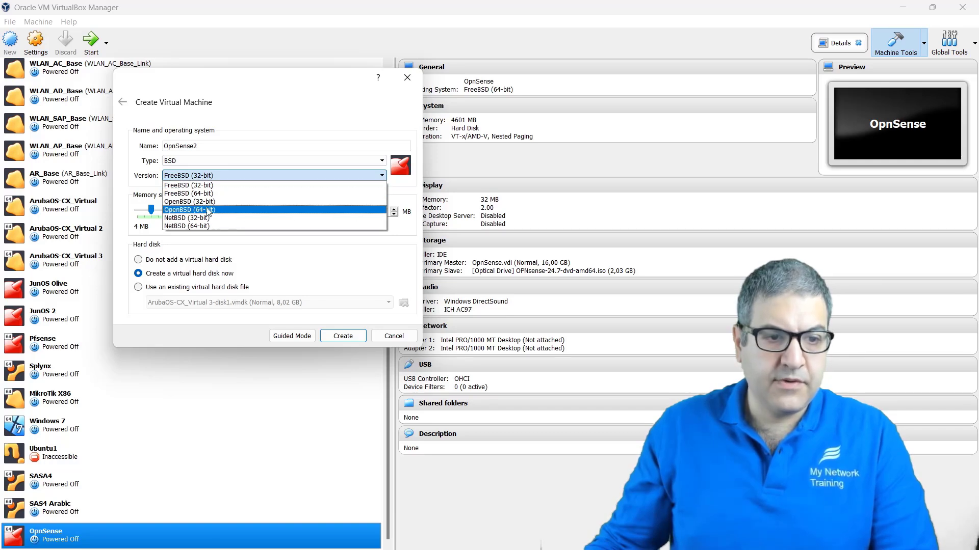
{"action": "left_click", "coordinate": [200, 194]}
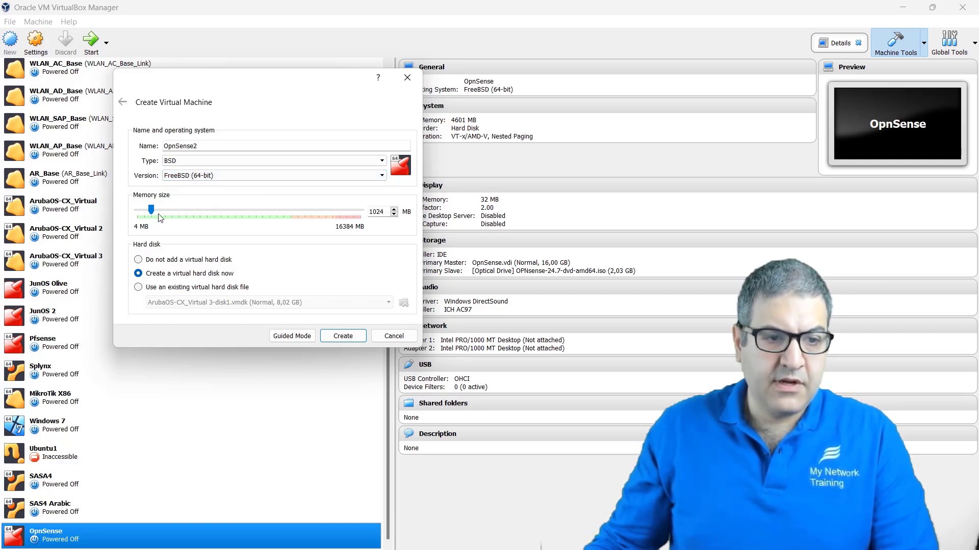
{"action": "left_click_drag", "start_coordinate": [151, 210], "coordinate": [225, 212]}
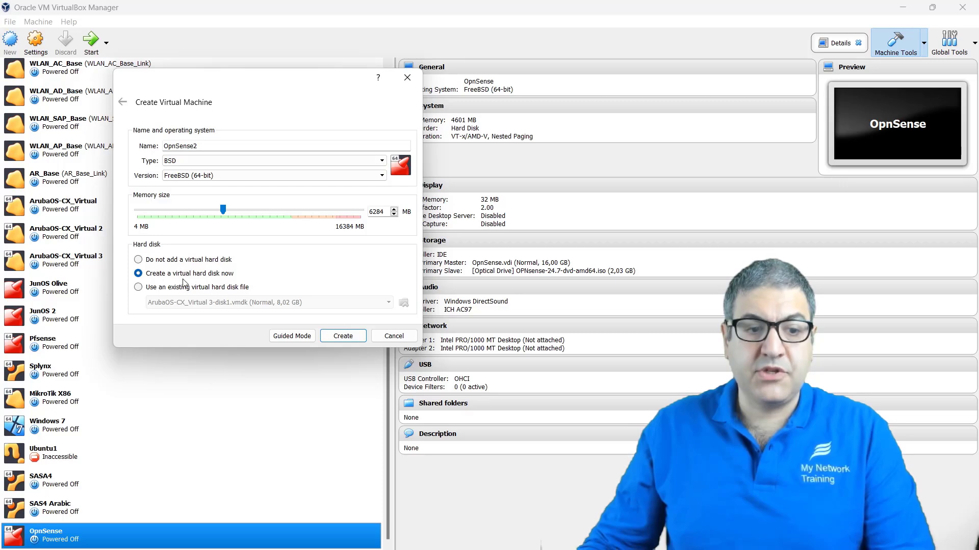
{"action": "left_click", "coordinate": [343, 336]}
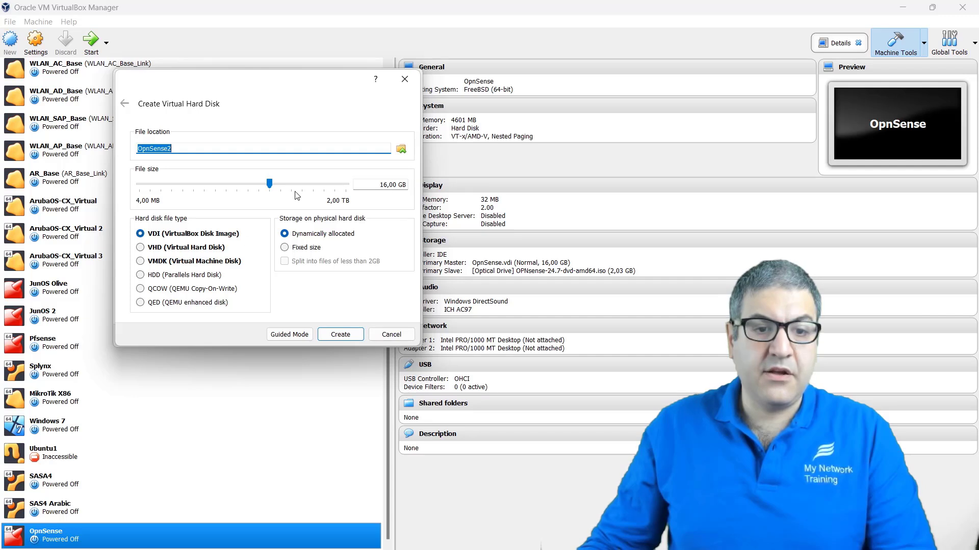
Step: Give OpnSense2 a 20,66 GB dynamically allocated VDI disk and finish creating it
{"action": "mouse_move", "coordinate": [270, 187]}
{"action": "left_mouse_down"}
{"action": "mouse_move", "coordinate": [287, 187]}
{"action": "mouse_move", "coordinate": [272, 187]}
{"action": "left_mouse_up"}
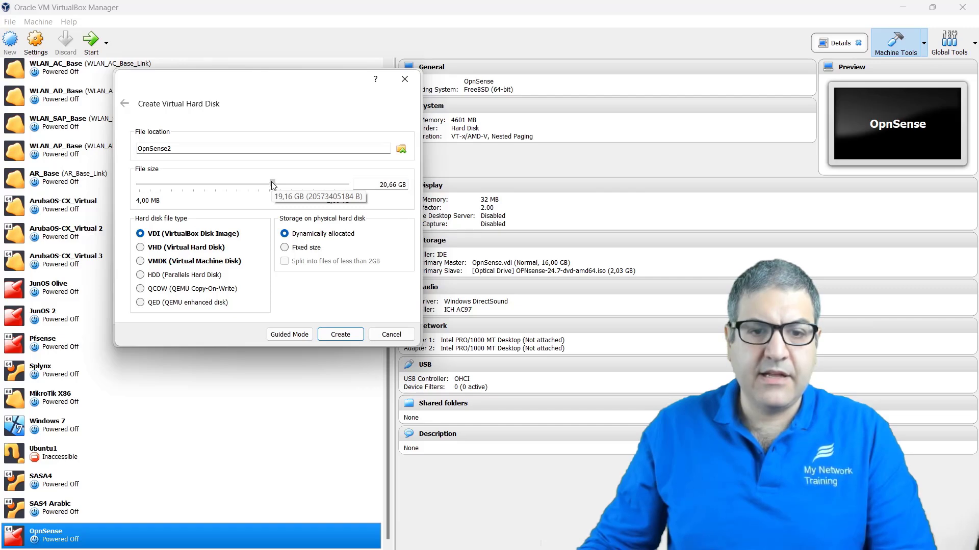
{"action": "left_click_drag", "start_coordinate": [272, 185], "coordinate": [276, 184]}
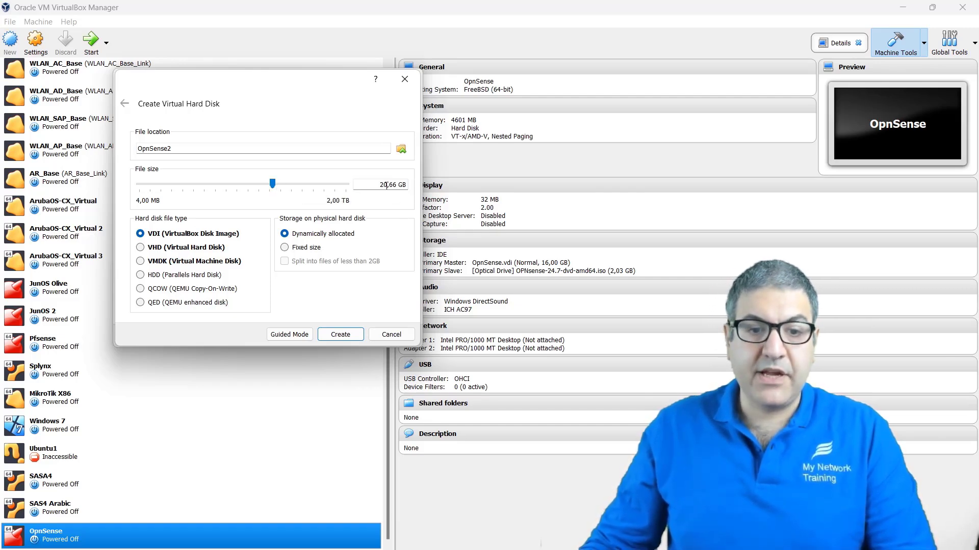
{"action": "left_click", "coordinate": [340, 335]}
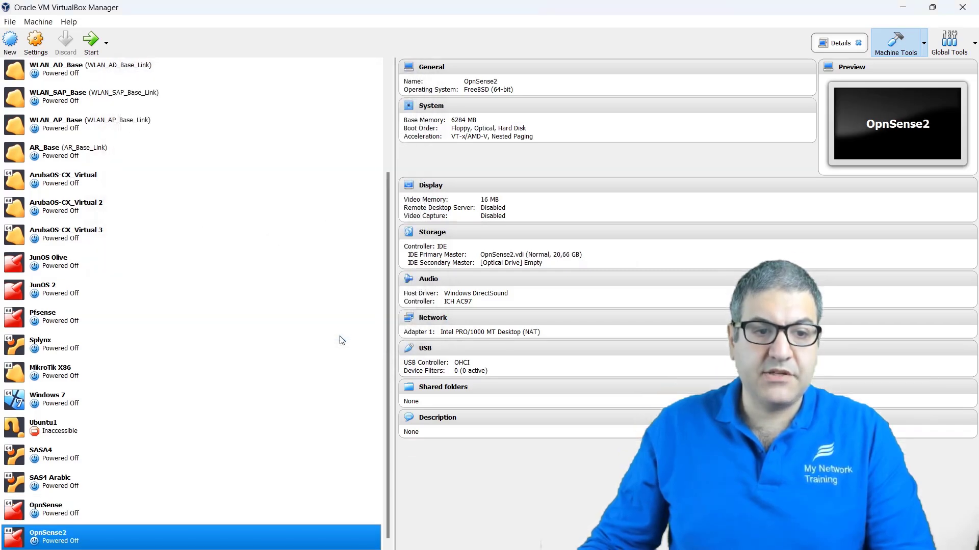
Step: Open OpnSense2's Settings, review System, and show the Storage page with its IDE controller
{"action": "right_click", "coordinate": [58, 542]}
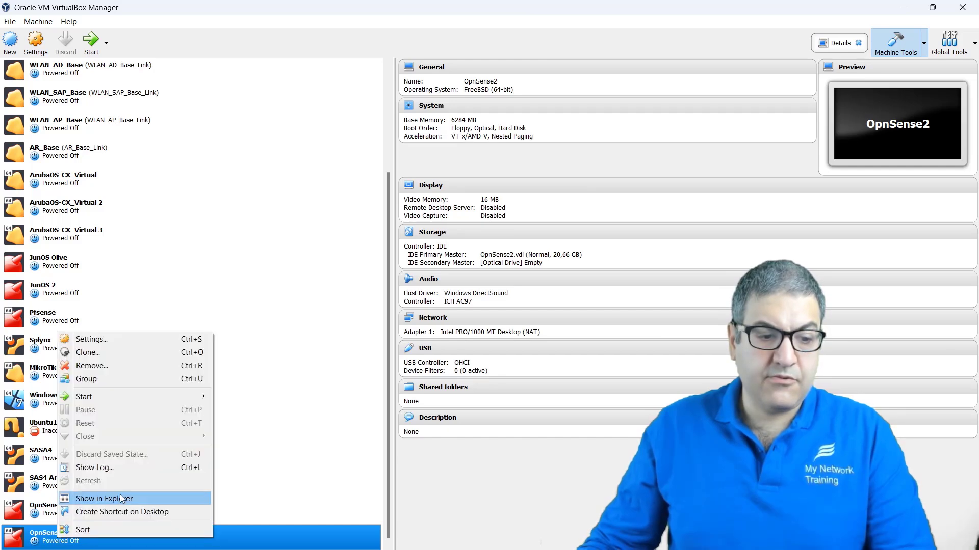
{"action": "left_click", "coordinate": [103, 339]}
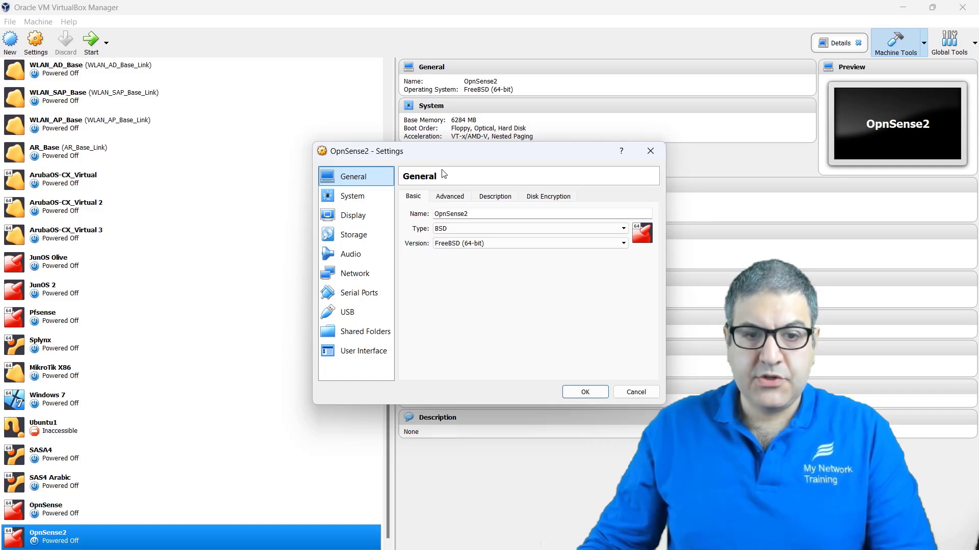
{"action": "left_click_drag", "start_coordinate": [444, 155], "coordinate": [319, 69]}
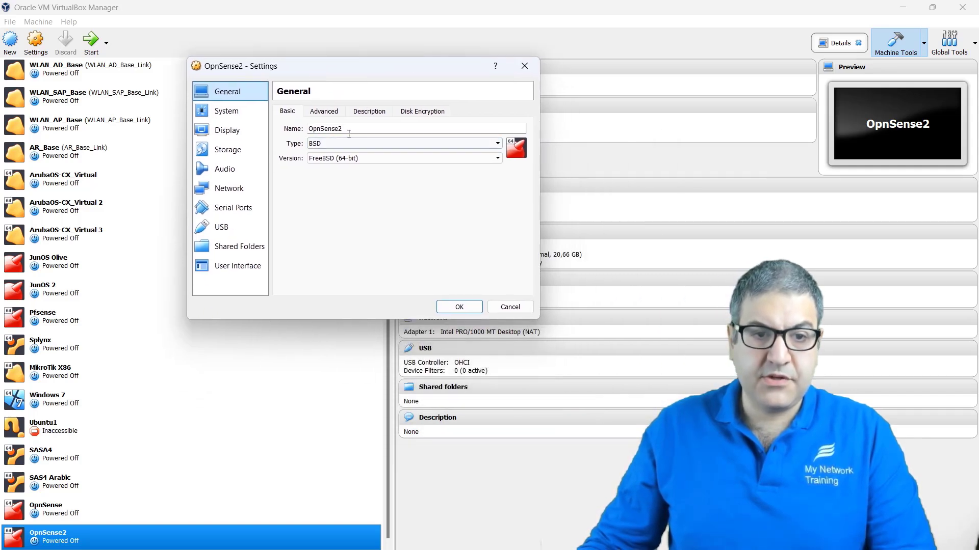
{"action": "left_click", "coordinate": [230, 115]}
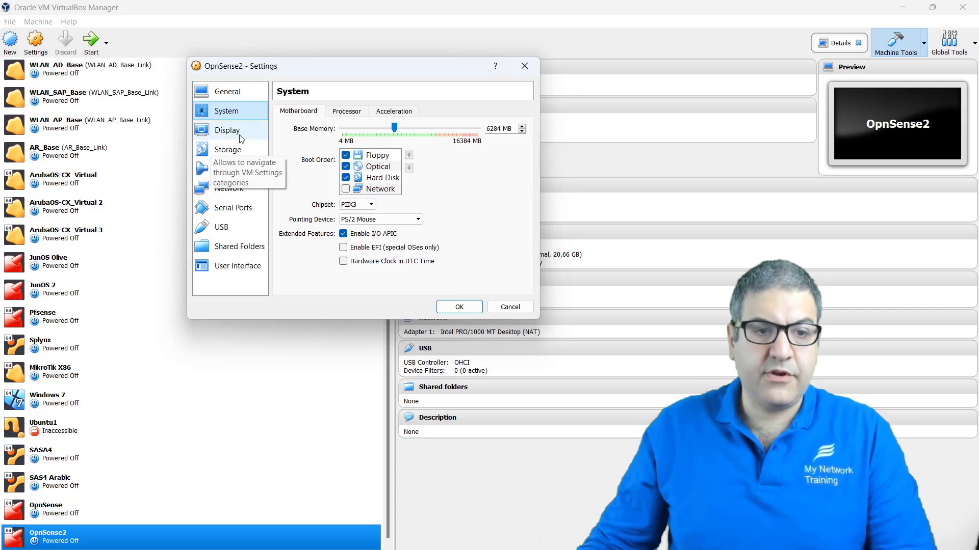
{"action": "left_click", "coordinate": [229, 150]}
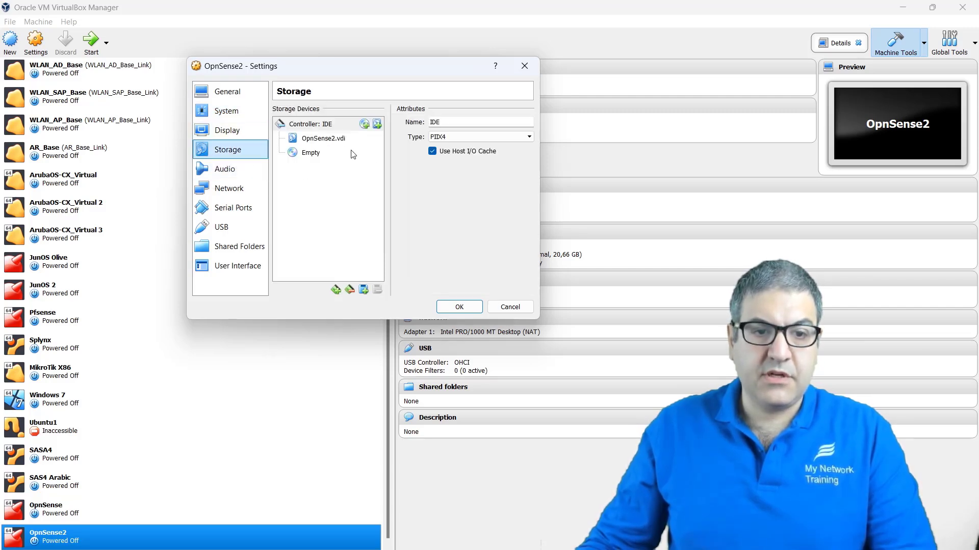
Step: Insert OPNsense-24.7-dvd-amd64.iso into OpnSense2's empty optical drive
{"action": "left_click", "coordinate": [326, 139]}
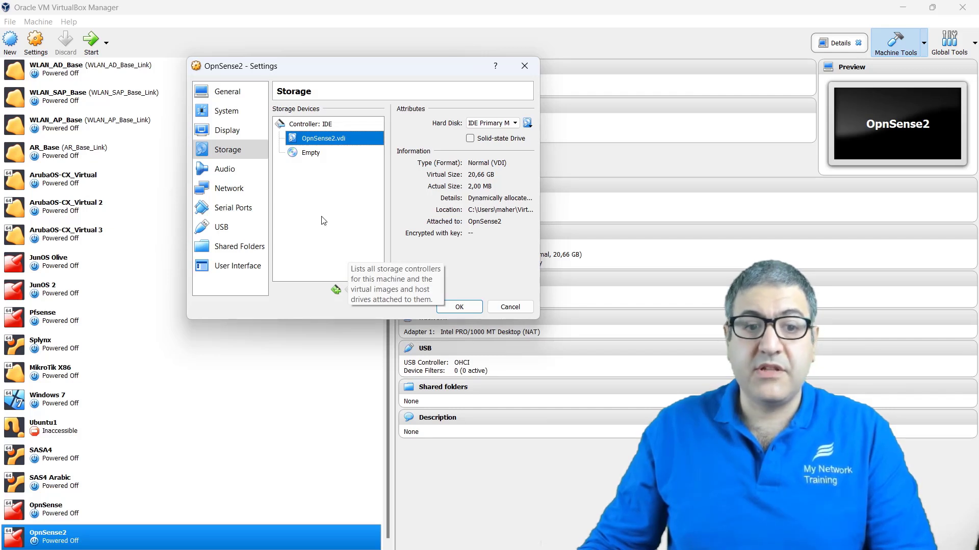
{"action": "left_click", "coordinate": [309, 154]}
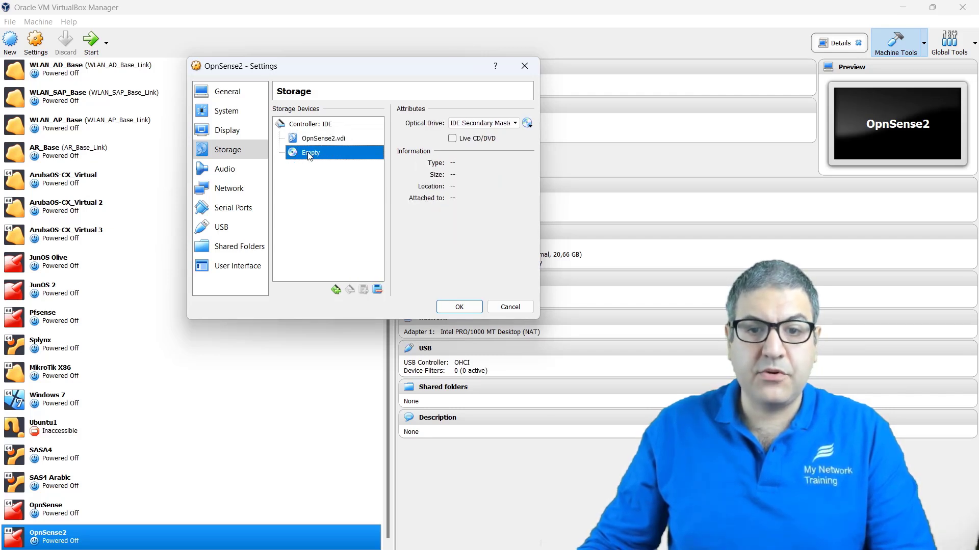
{"action": "left_click", "coordinate": [528, 124]}
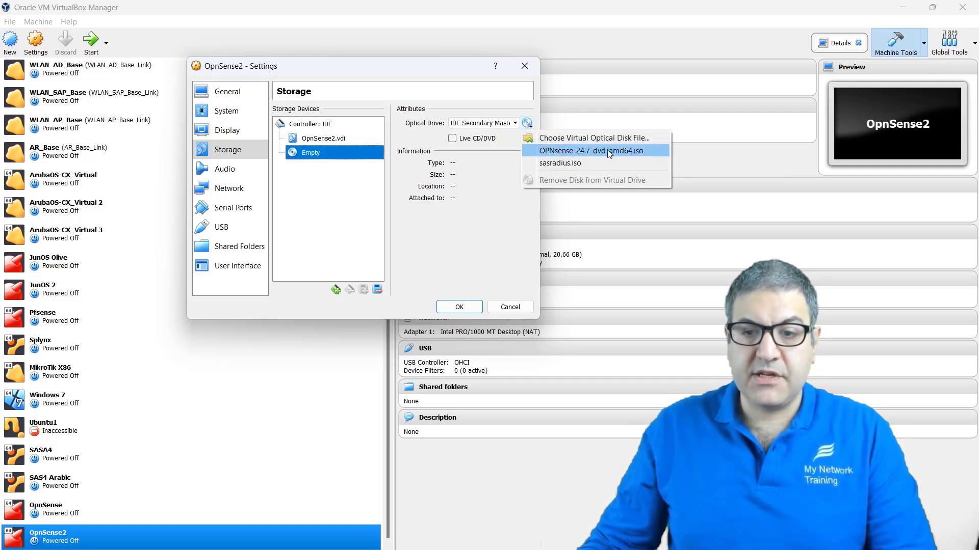
{"action": "left_click", "coordinate": [643, 152]}
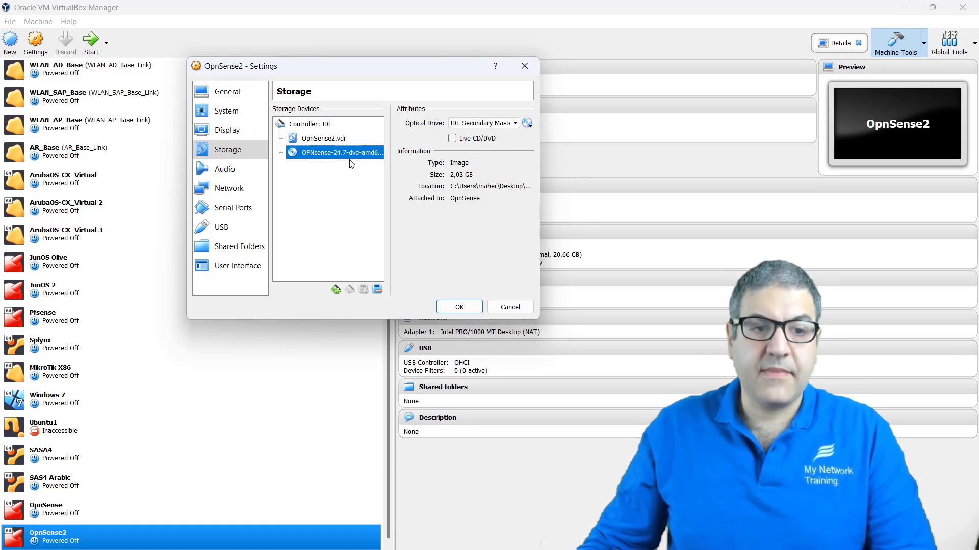
{"action": "left_click", "coordinate": [222, 169]}
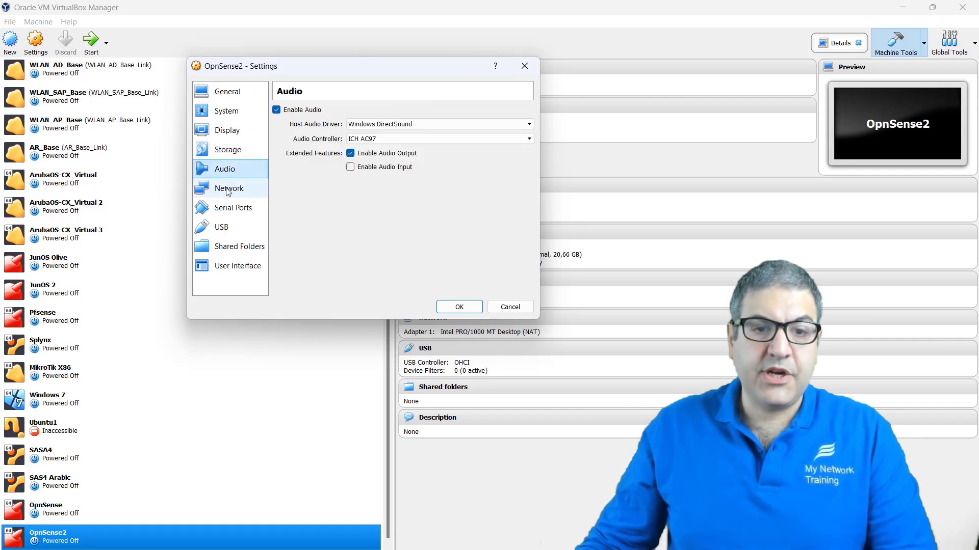
Step: Enable OpnSense2's second network adapter in its VirtualBox network settings
{"action": "left_click", "coordinate": [222, 189]}
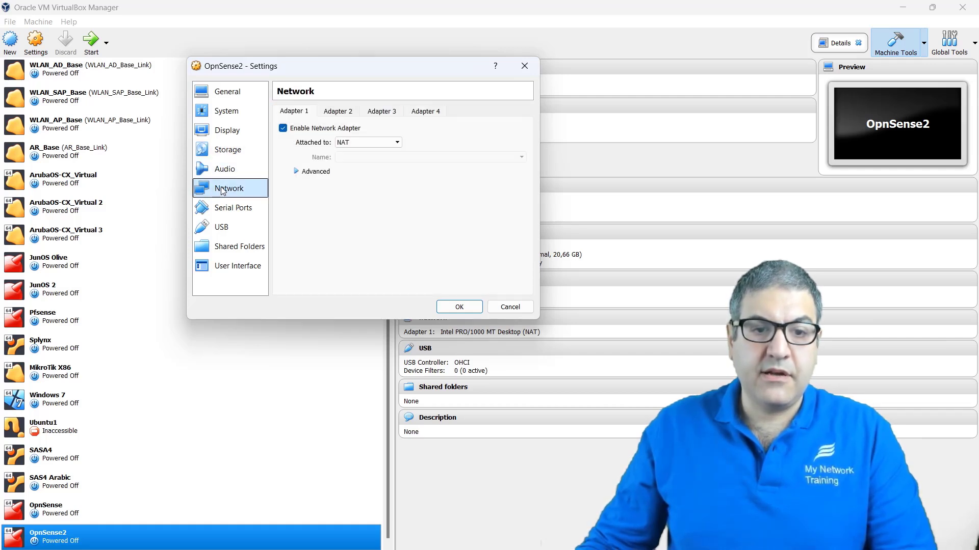
{"action": "left_click", "coordinate": [339, 112]}
{"action": "left_click", "coordinate": [378, 112]}
{"action": "left_click", "coordinate": [329, 112]}
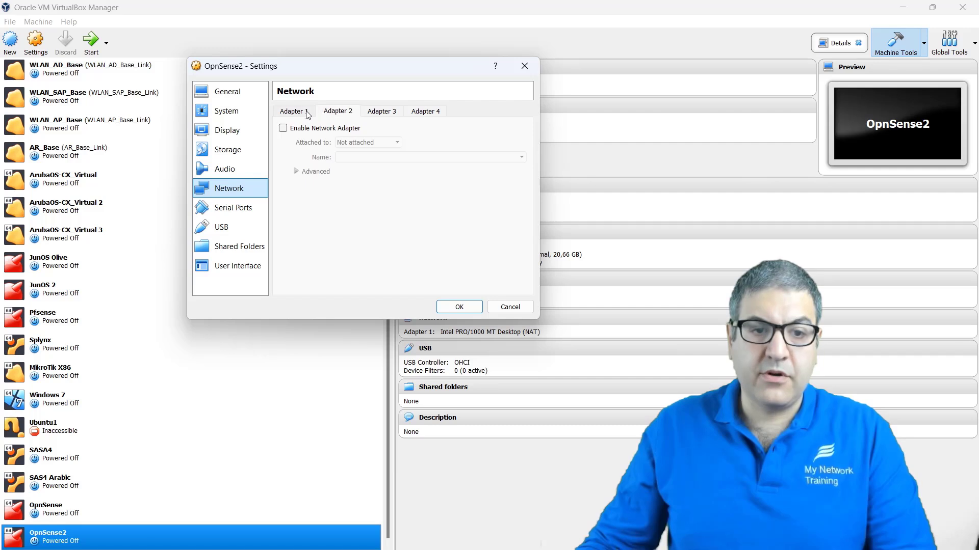
{"action": "left_click", "coordinate": [299, 112]}
{"action": "left_click", "coordinate": [347, 111]}
{"action": "left_click", "coordinate": [284, 128]}
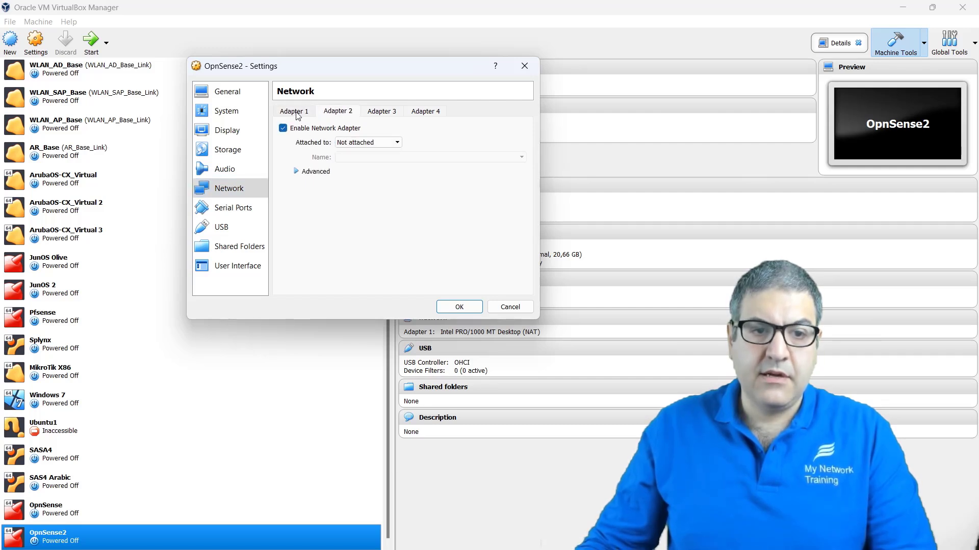
Step: Set Adapter 1 to Not attached, then look over the serial port, USB and user interface pages
{"action": "left_click", "coordinate": [298, 113]}
{"action": "left_click", "coordinate": [357, 143]}
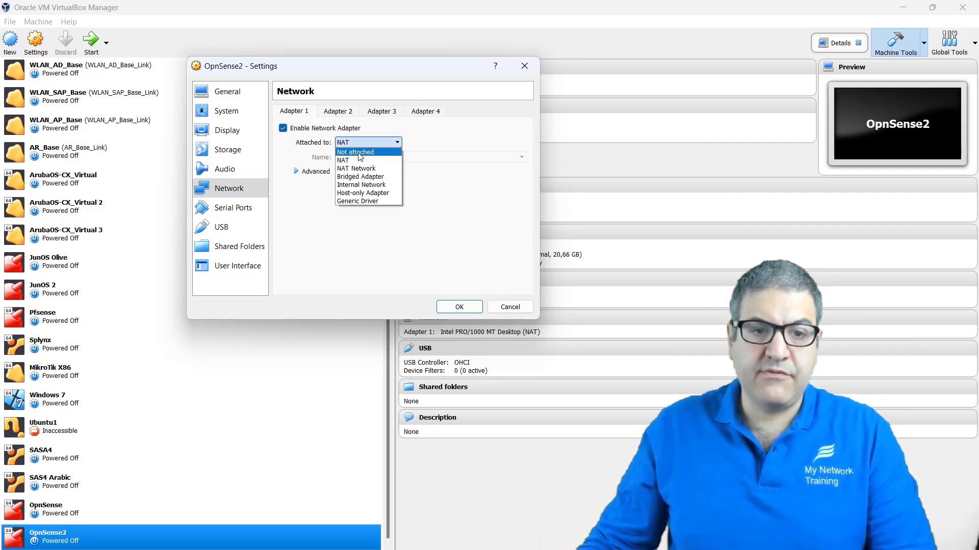
{"action": "left_click", "coordinate": [357, 152]}
{"action": "left_click", "coordinate": [338, 112]}
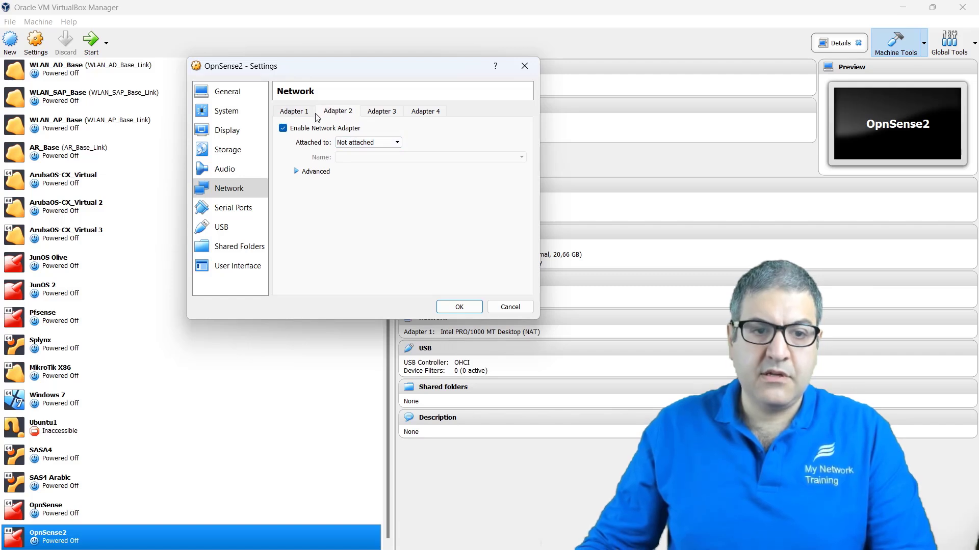
{"action": "left_click", "coordinate": [295, 114]}
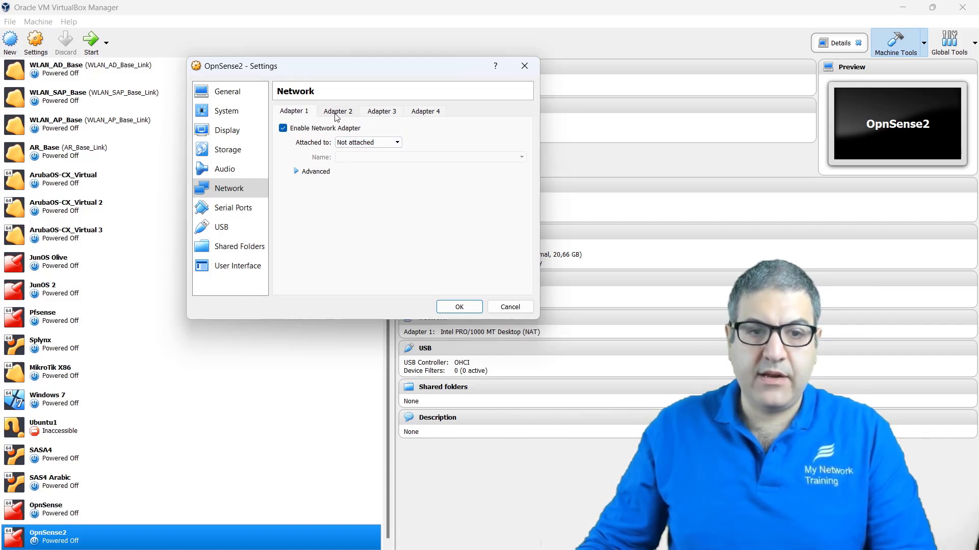
{"action": "left_click", "coordinate": [336, 115]}
{"action": "left_click", "coordinate": [304, 117]}
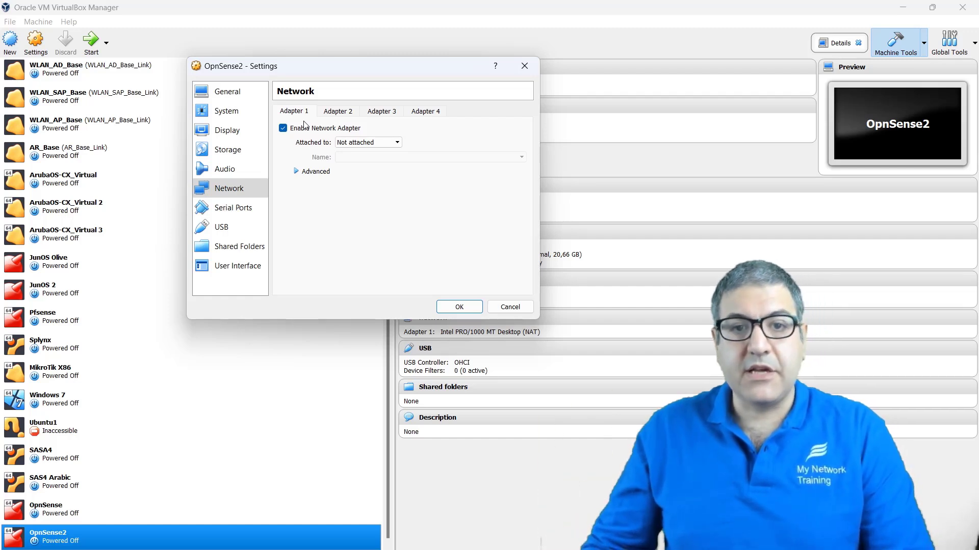
{"action": "left_click", "coordinate": [224, 208]}
{"action": "left_click", "coordinate": [222, 227]}
{"action": "left_click", "coordinate": [230, 266]}
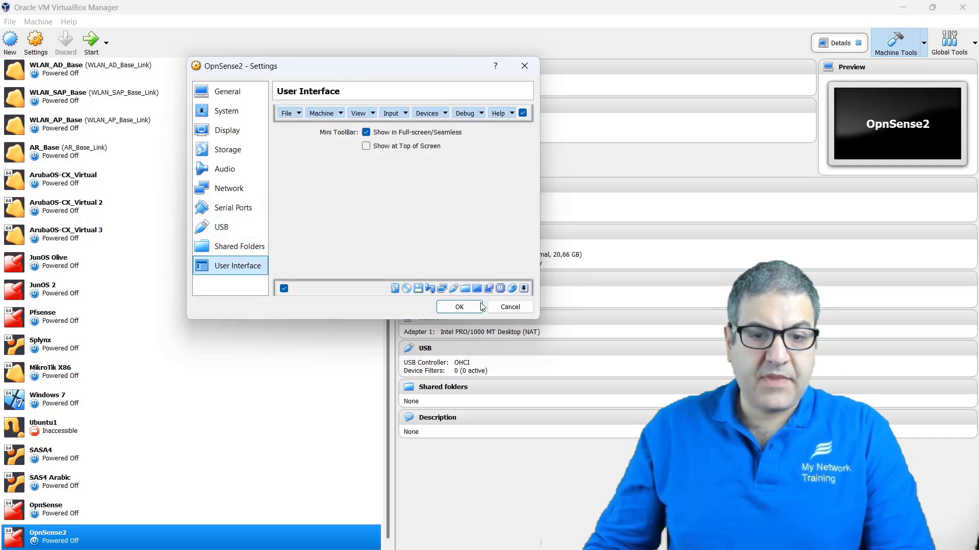
Step: Apply OpnSense2's settings so both Intel PRO/1000 adapters show as Not attached
{"action": "left_click", "coordinate": [459, 307]}
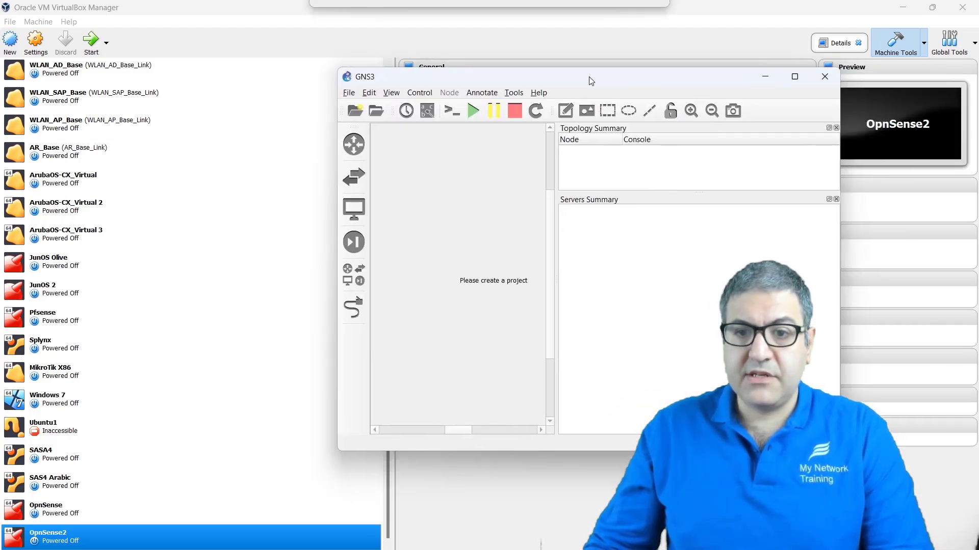
Step: Maximize GNS3 and create a new blank project named zenarmor
{"action": "double_click", "coordinate": [578, 80]}
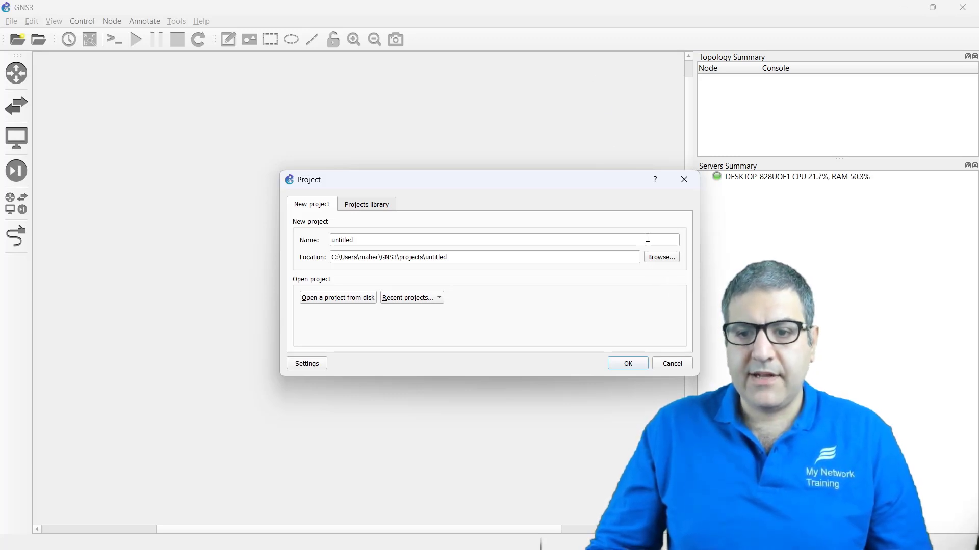
{"action": "left_click", "coordinate": [695, 177]}
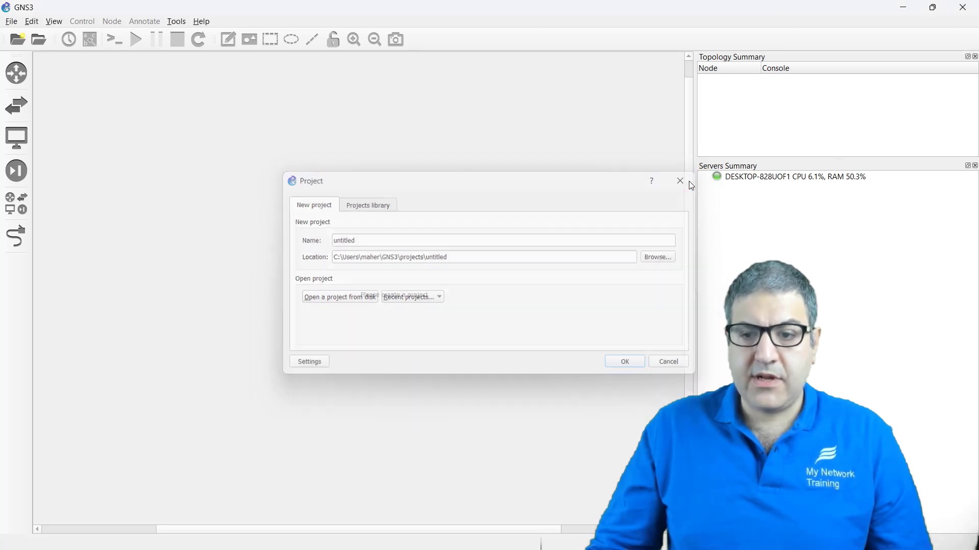
{"action": "left_click", "coordinate": [12, 22]}
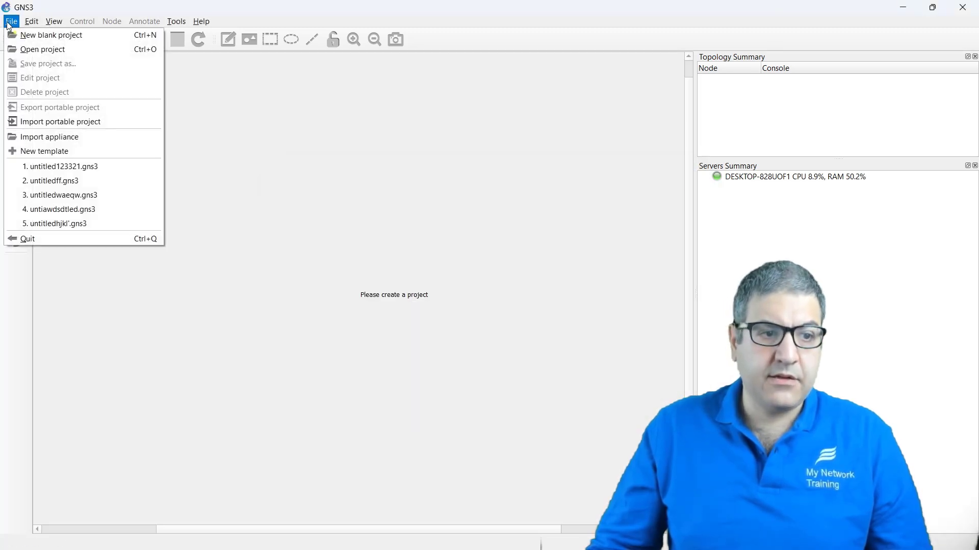
{"action": "mouse_move", "coordinate": [31, 30]}
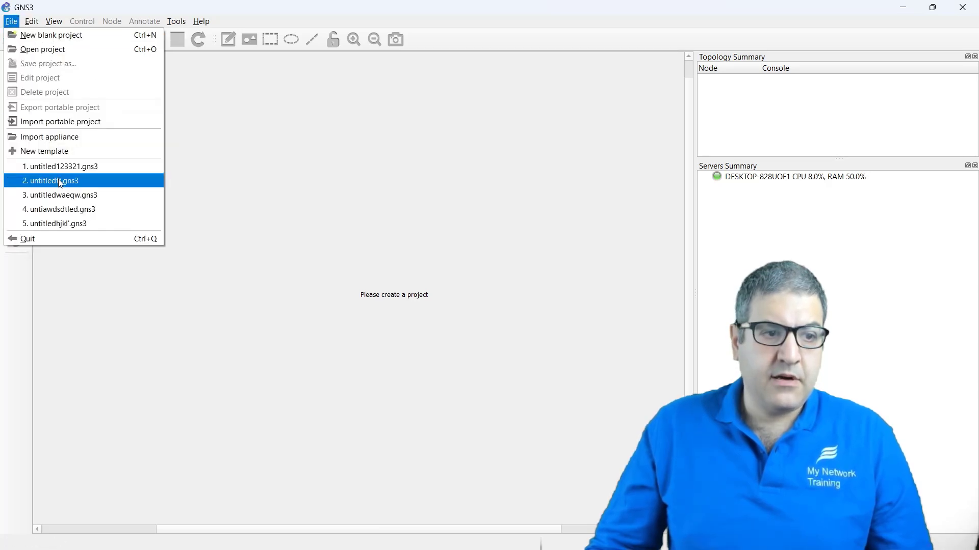
{"action": "left_click", "coordinate": [84, 36]}
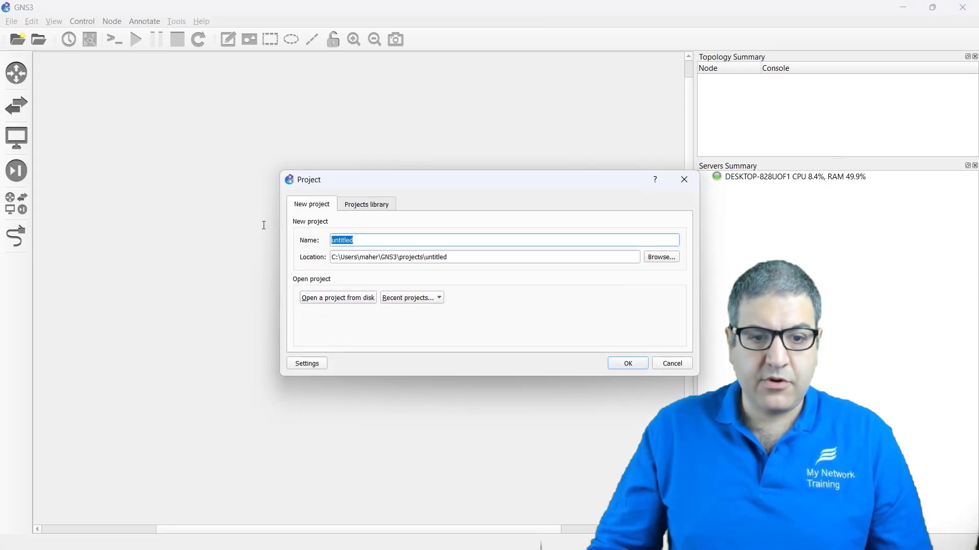
{"action": "type", "text": "Ve"}
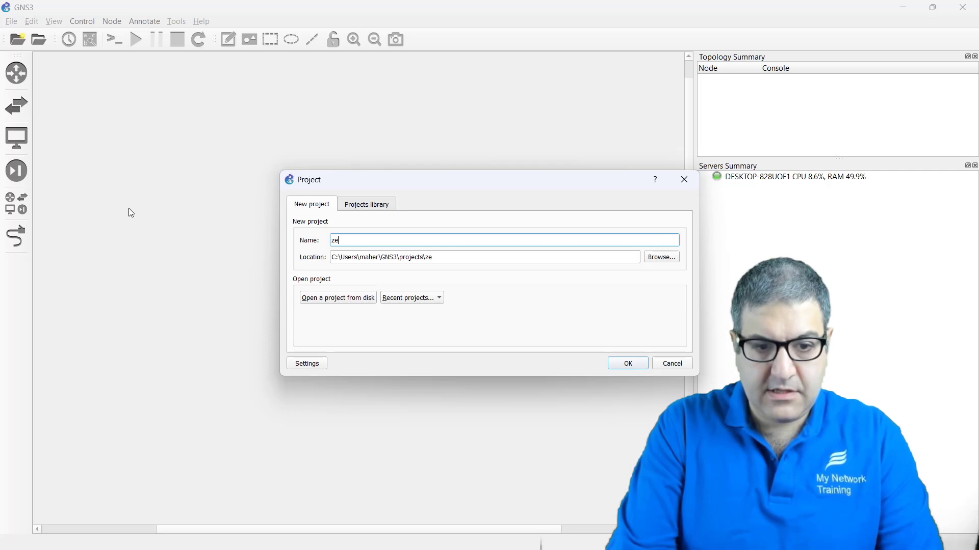
{"action": "type", "text": "narmor"}
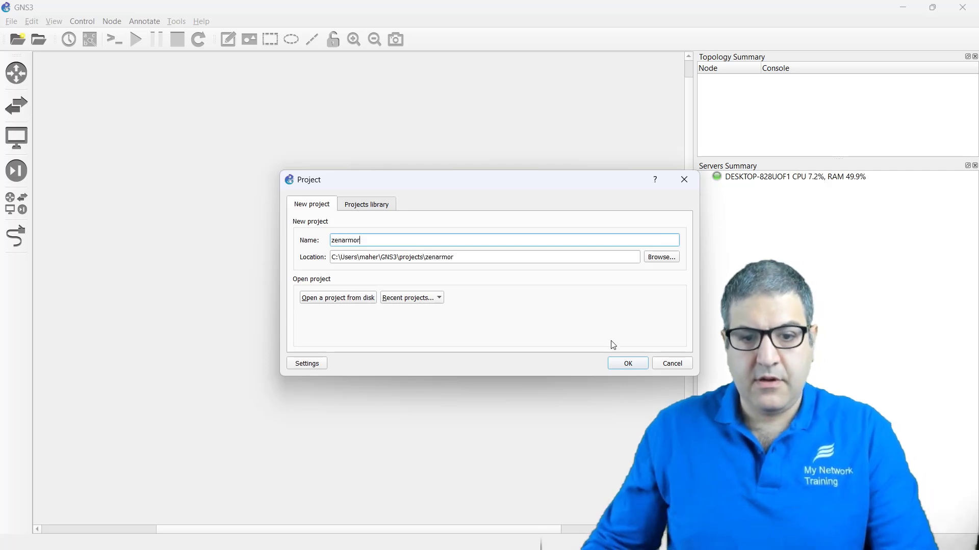
{"action": "left_click", "coordinate": [620, 365]}
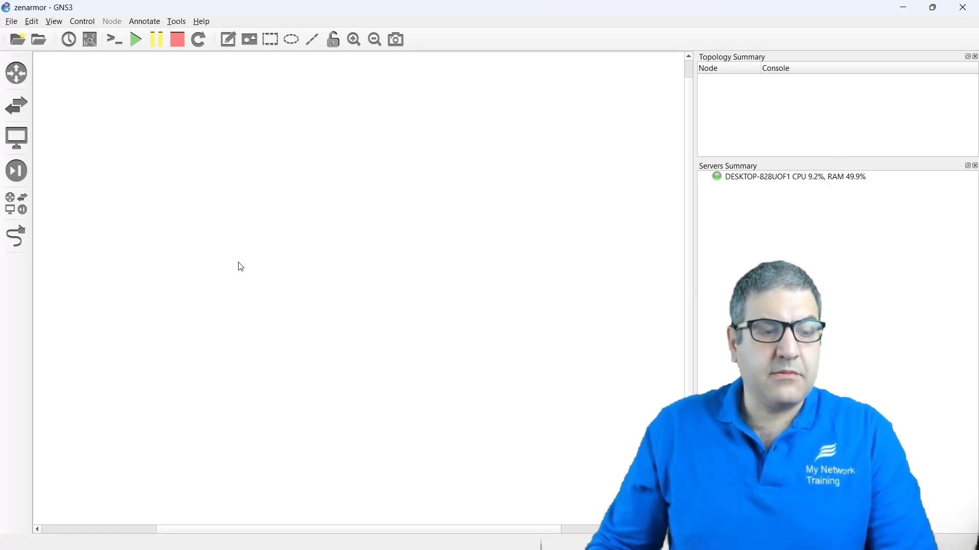
Step: Add a VirtualBox VM template in GNS3 Preferences for OpnSense2, running on the local computer
{"action": "left_click", "coordinate": [30, 23]}
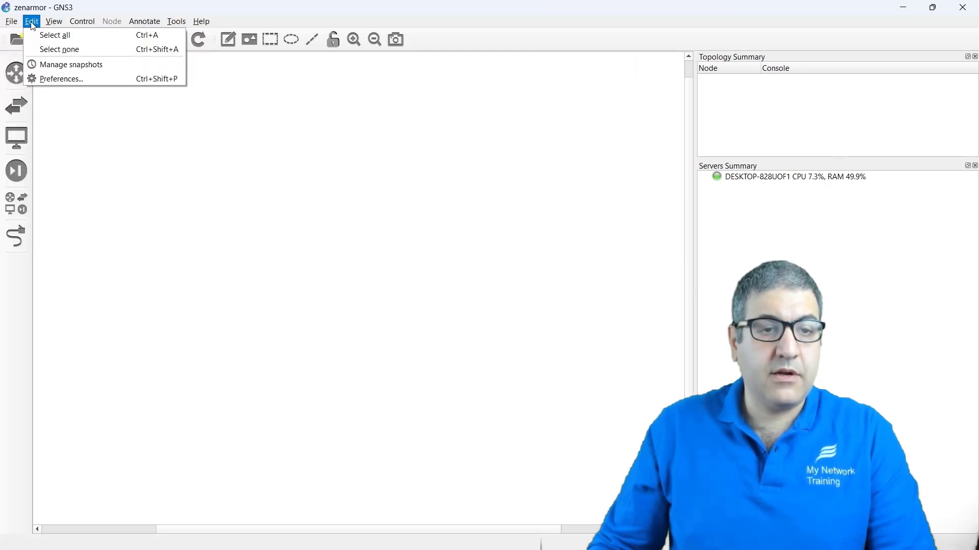
{"action": "left_click", "coordinate": [60, 81]}
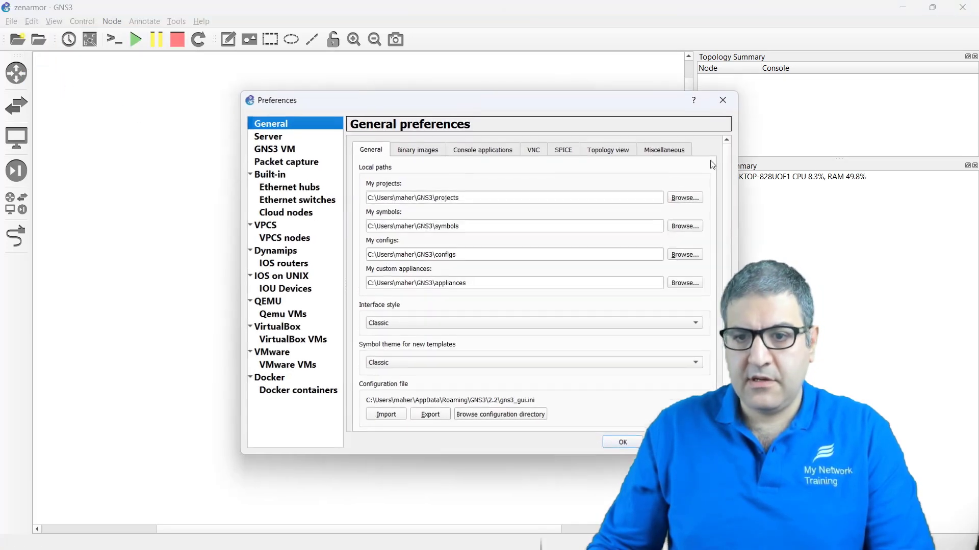
{"action": "left_click", "coordinate": [289, 329]}
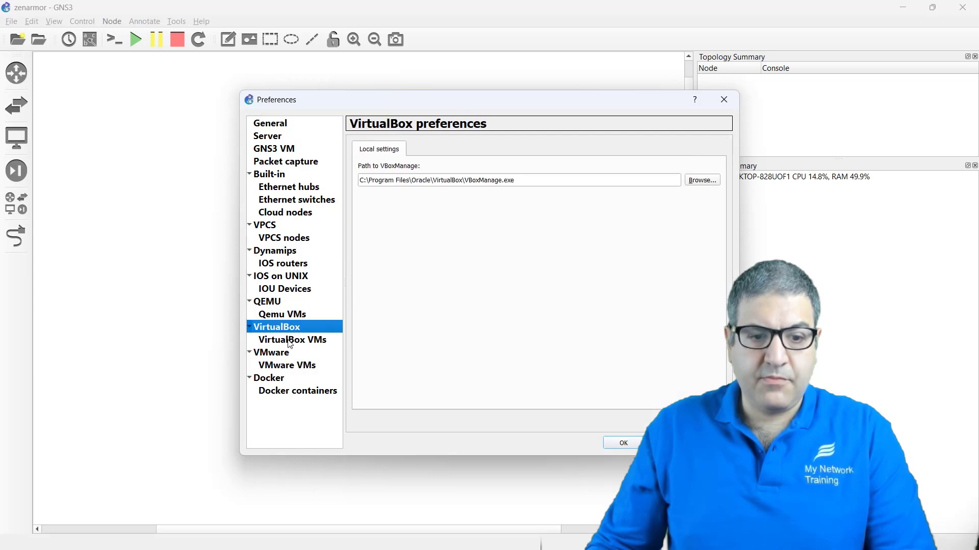
{"action": "left_click", "coordinate": [290, 342]}
{"action": "left_click_drag", "start_coordinate": [402, 111], "coordinate": [318, 69]}
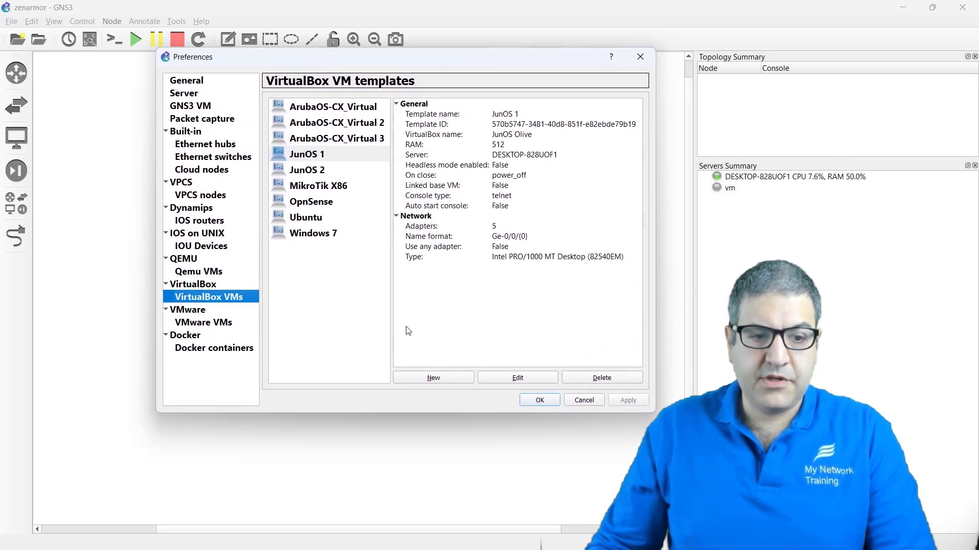
{"action": "left_click", "coordinate": [433, 378]}
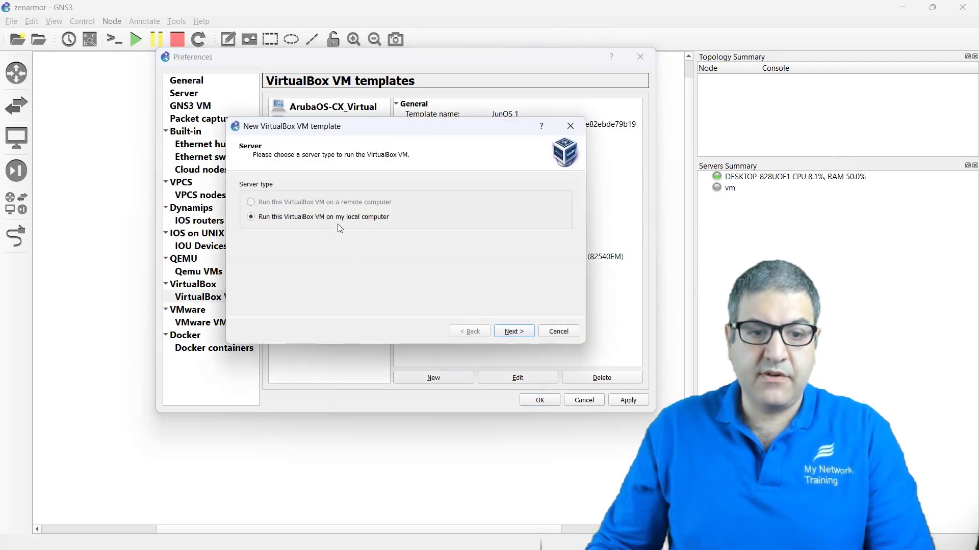
{"action": "left_click", "coordinate": [514, 332]}
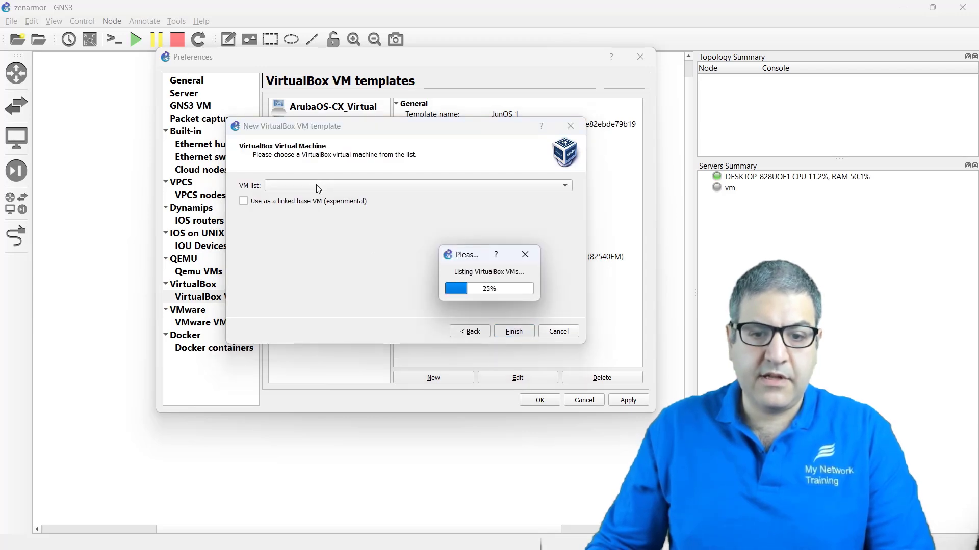
{"action": "left_click", "coordinate": [330, 191]}
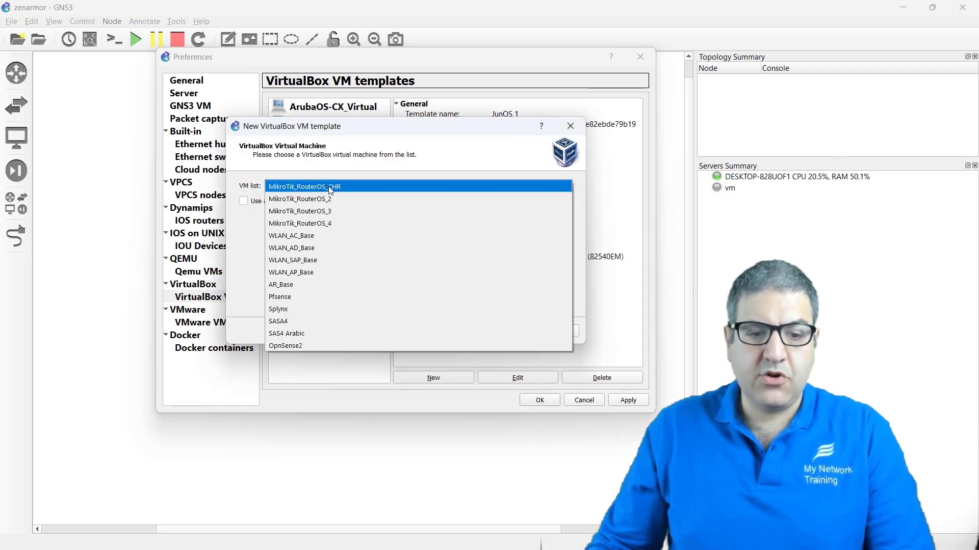
{"action": "left_click", "coordinate": [296, 346]}
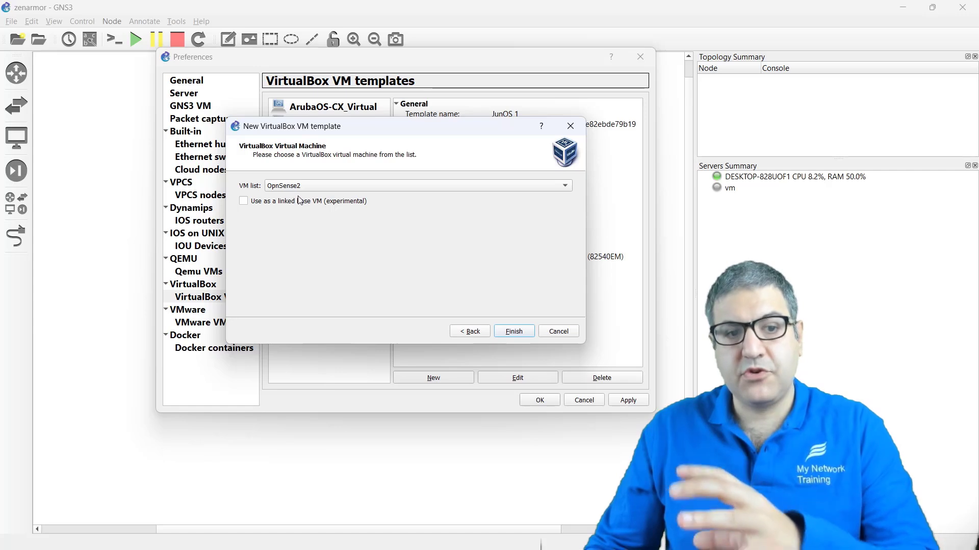
{"action": "left_click", "coordinate": [516, 334]}
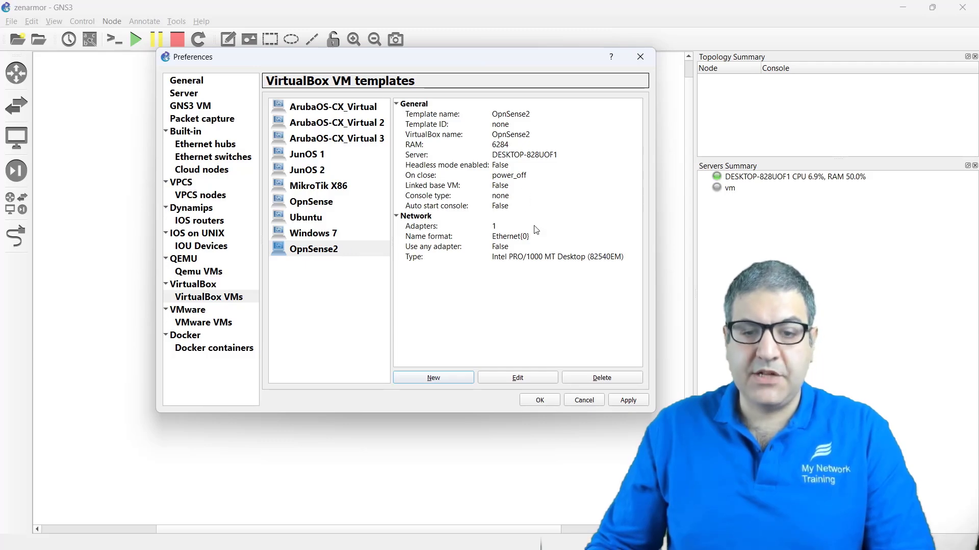
Step: Edit the OpnSense2 template to 2 adapters with name format em{0}, then save and close Preferences
{"action": "left_click", "coordinate": [519, 381]}
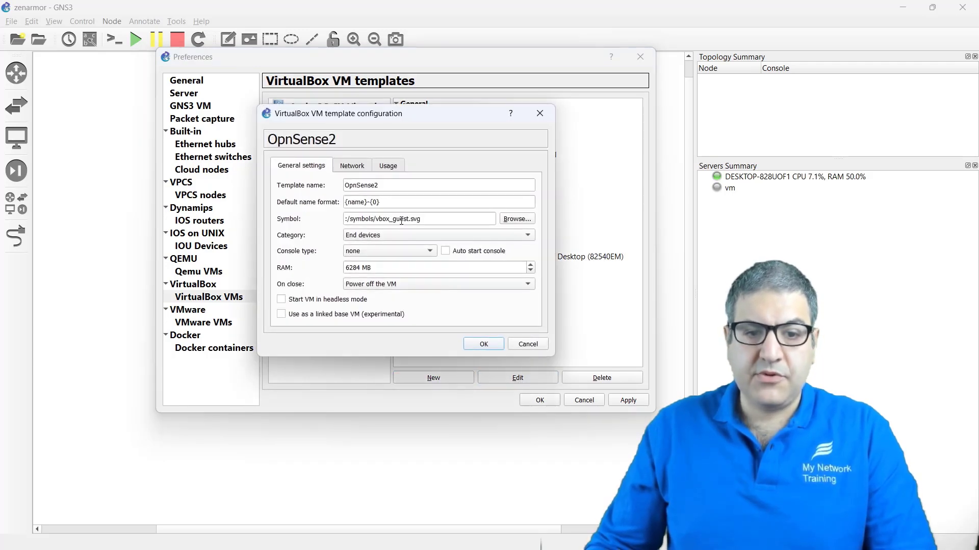
{"action": "left_click", "coordinate": [348, 167]}
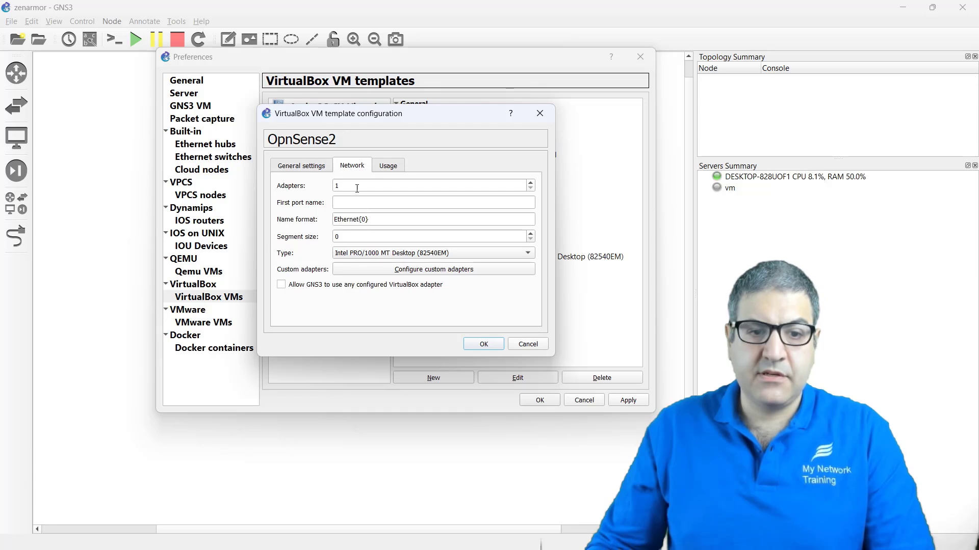
{"action": "double_click", "coordinate": [358, 186]}
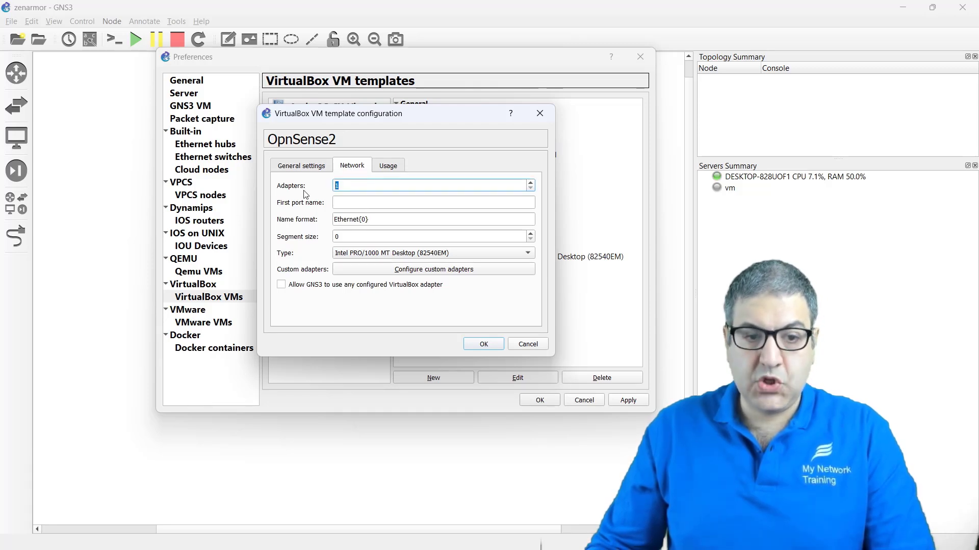
{"action": "type", "text": "2"}
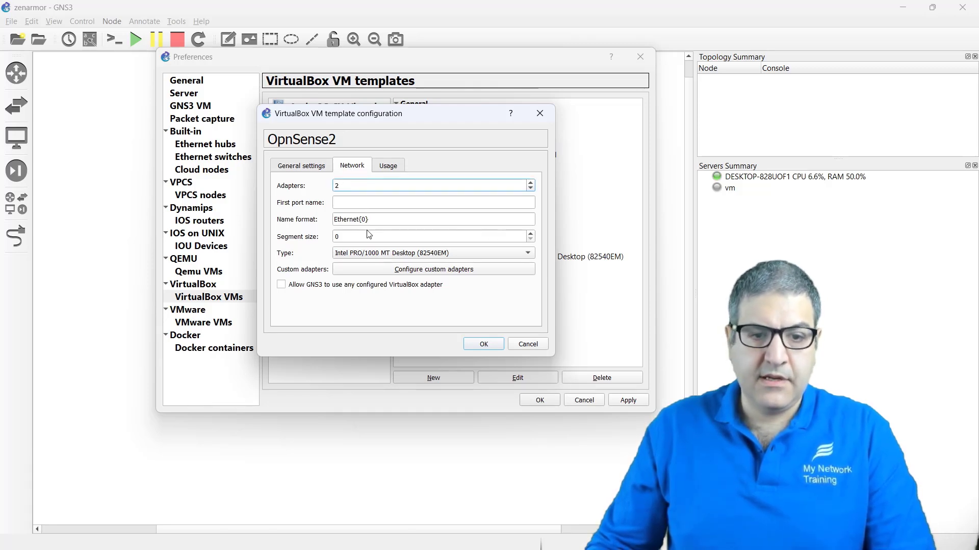
{"action": "left_click_drag", "start_coordinate": [358, 219], "coordinate": [334, 219]}
{"action": "key", "text": "BackSpace"}
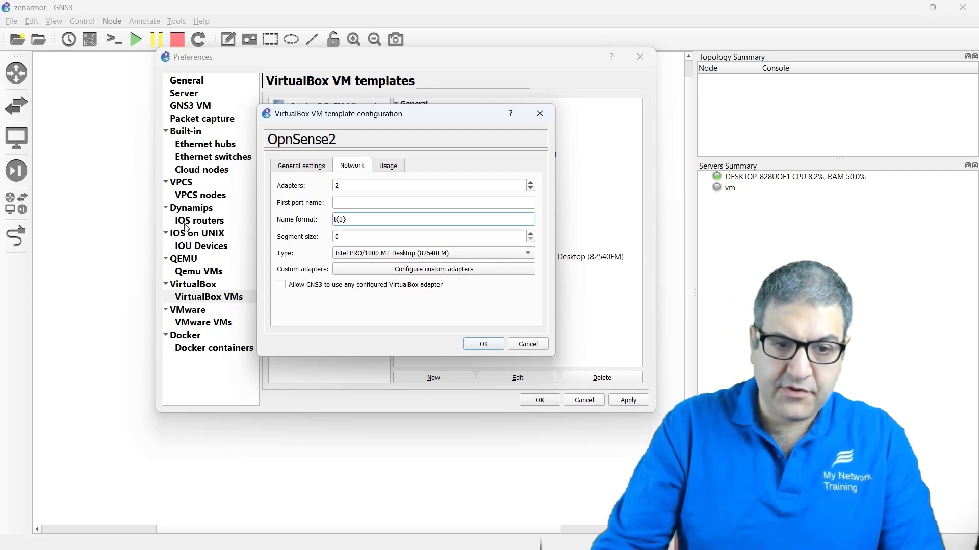
{"action": "type", "text": "t"}
{"action": "type", "text": "em"}
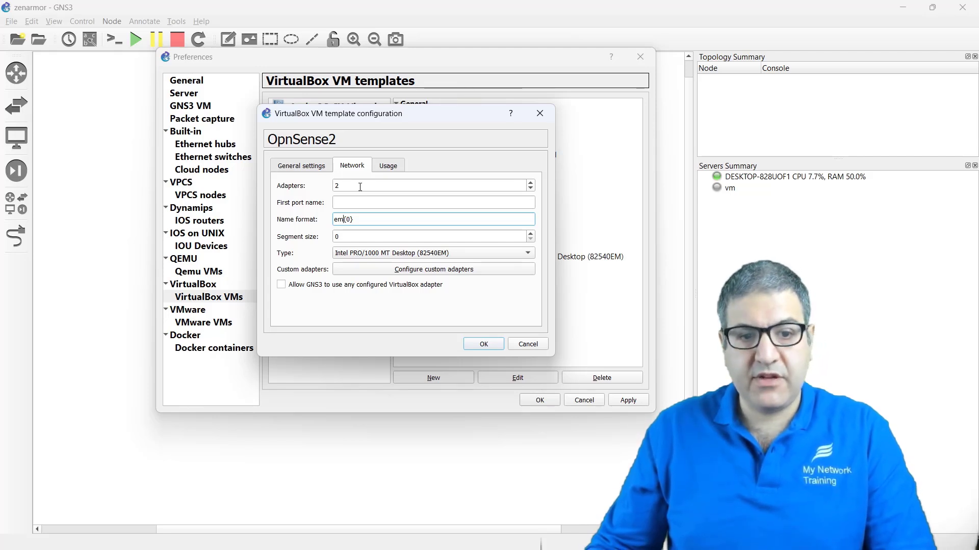
{"action": "left_click", "coordinate": [385, 166]}
{"action": "left_click", "coordinate": [351, 166]}
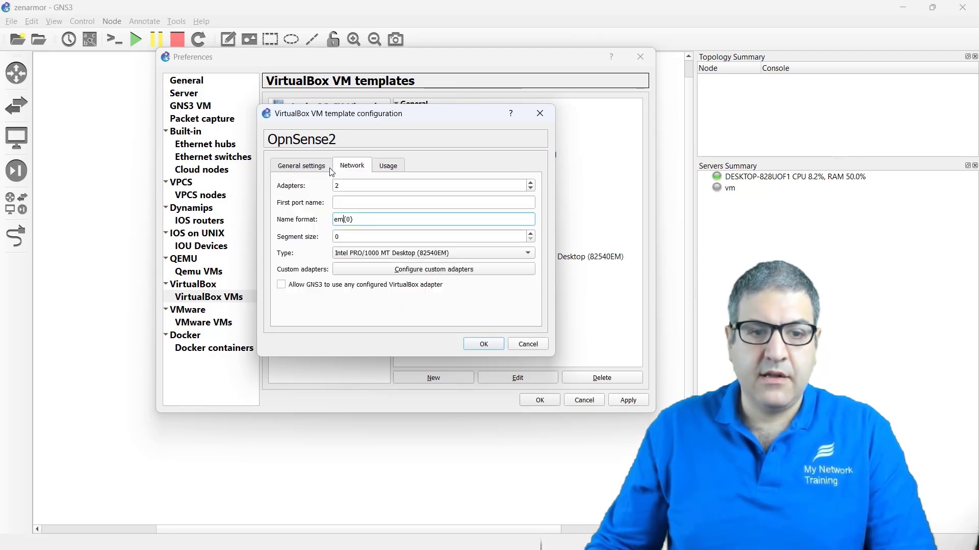
{"action": "left_click", "coordinate": [482, 344]}
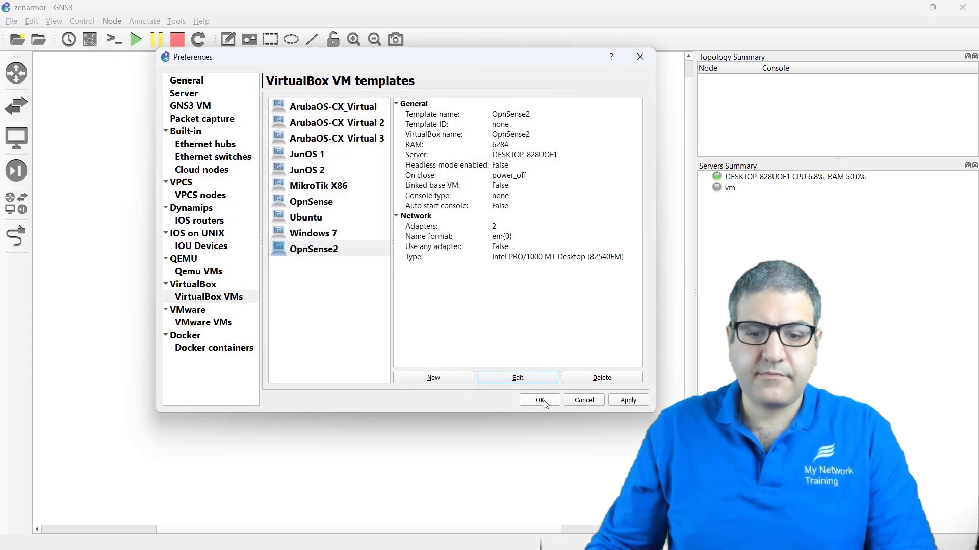
{"action": "left_click", "coordinate": [540, 400]}
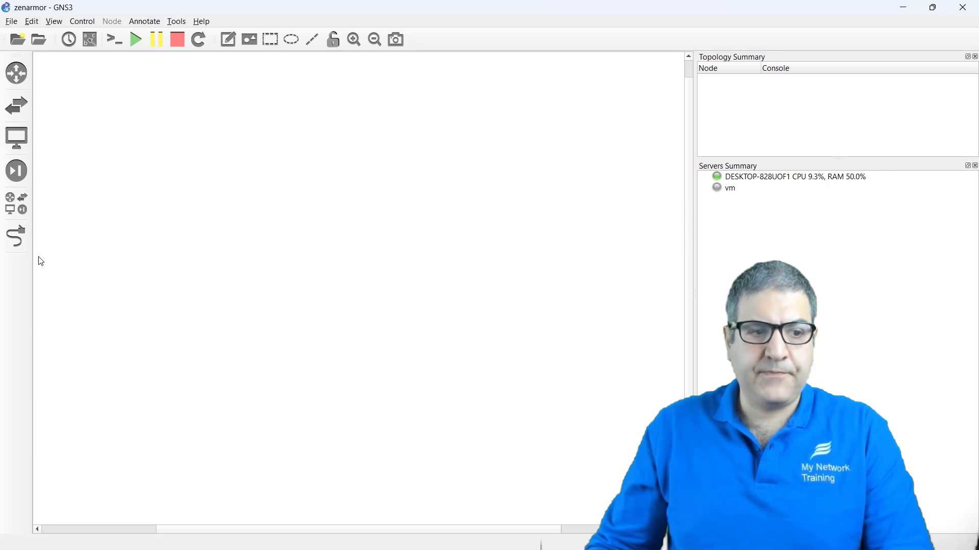
Step: Place OpnSense2-1, Cloud1 and Cloud2 on the canvas, then delete Cloud2
{"action": "left_click", "coordinate": [16, 205]}
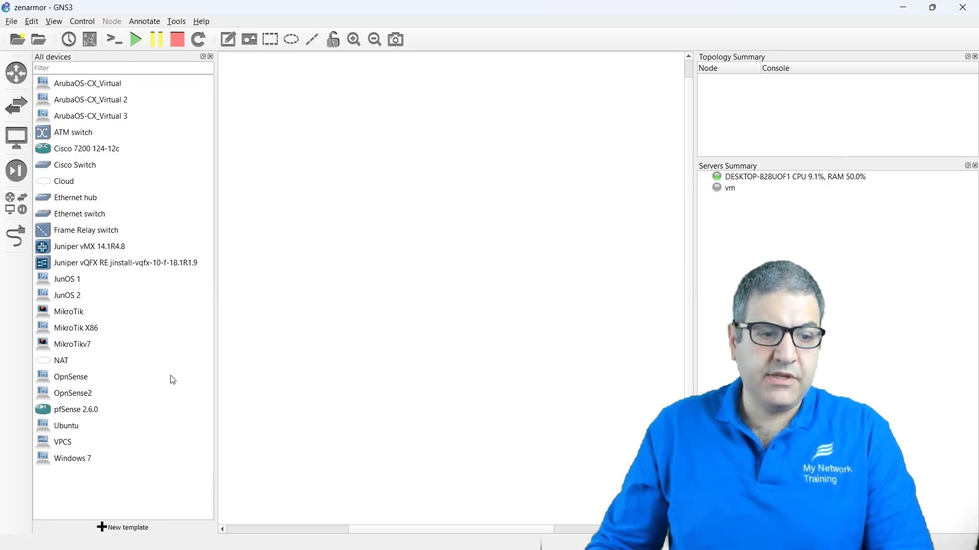
{"action": "left_click", "coordinate": [70, 400]}
{"action": "left_click_drag", "start_coordinate": [67, 402], "coordinate": [437, 181]}
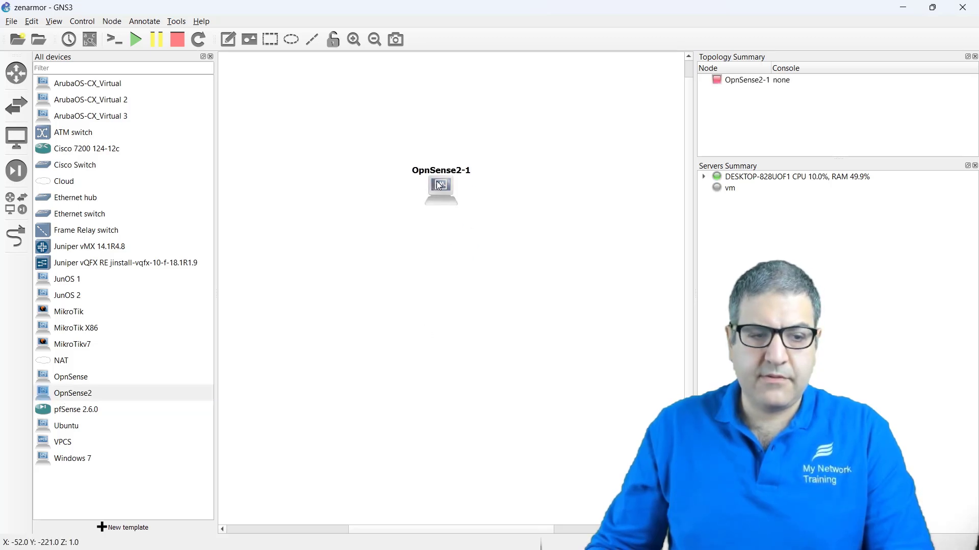
{"action": "left_click_drag", "start_coordinate": [66, 183], "coordinate": [296, 166]}
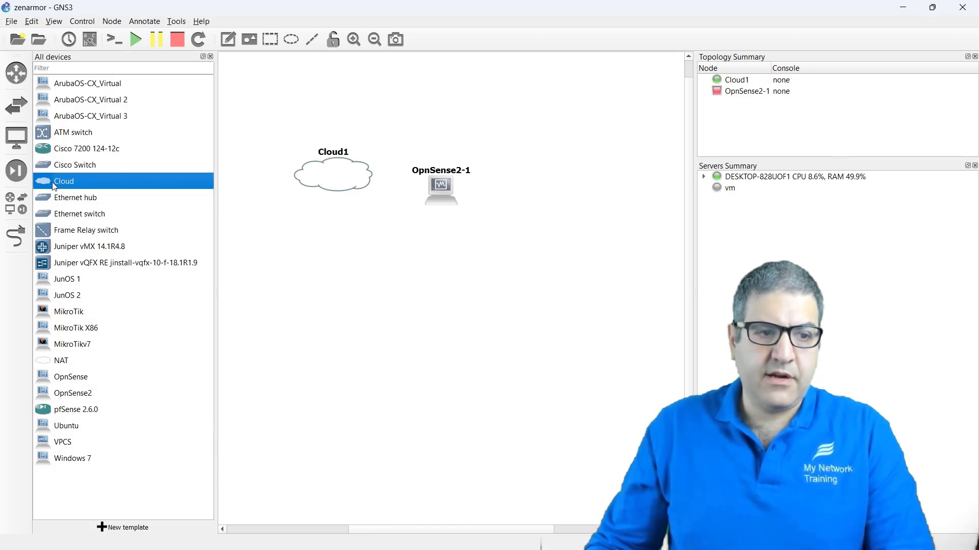
{"action": "left_click_drag", "start_coordinate": [66, 186], "coordinate": [589, 177]}
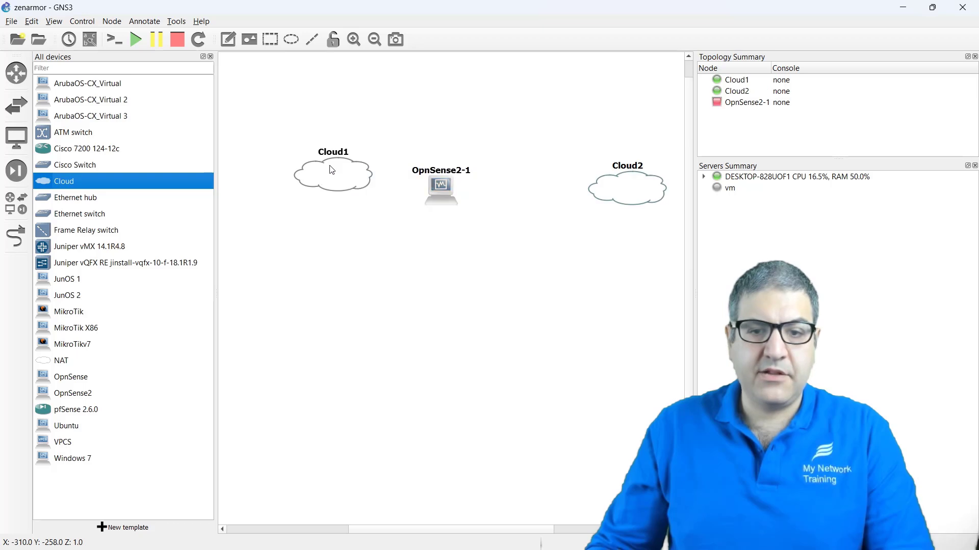
{"action": "left_click_drag", "start_coordinate": [332, 169], "coordinate": [319, 171]}
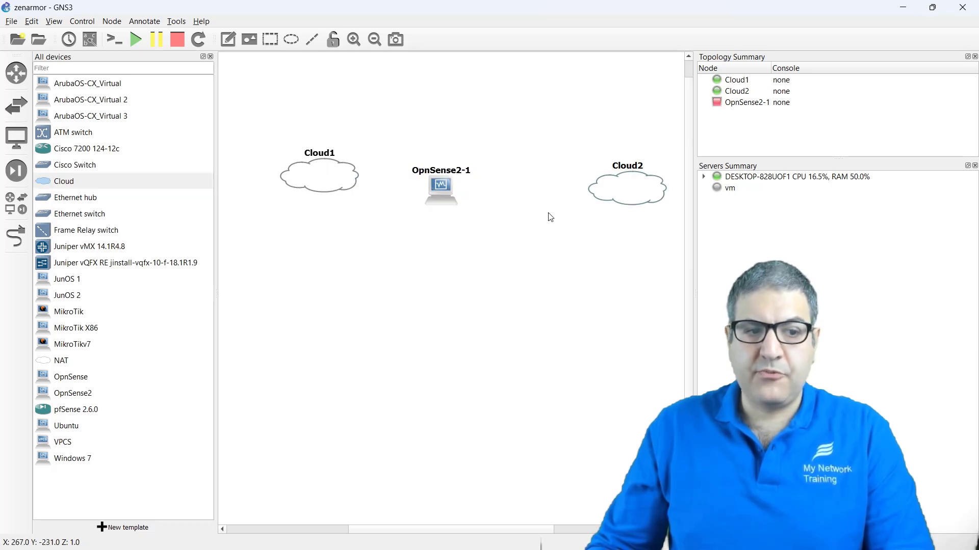
{"action": "left_click_drag", "start_coordinate": [626, 193], "coordinate": [625, 194]}
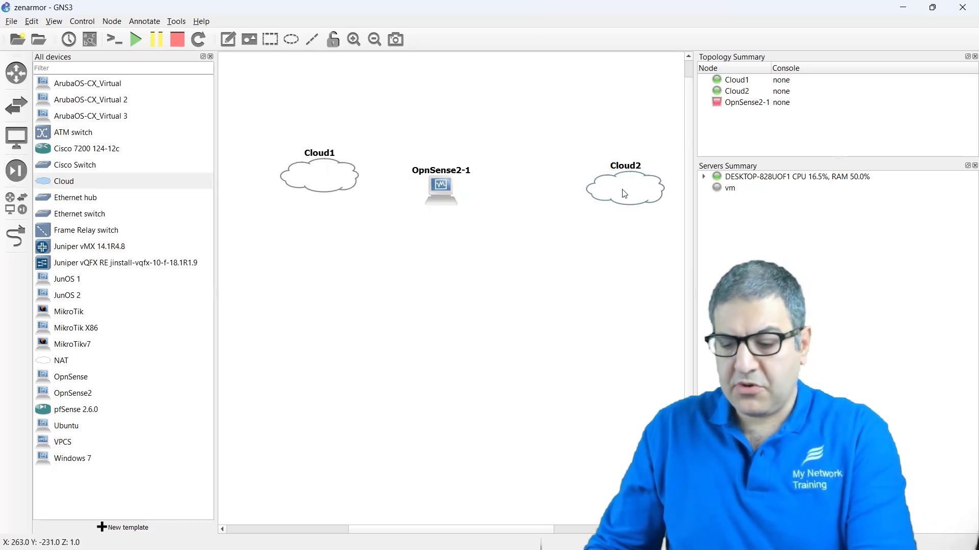
{"action": "key", "text": "Delete"}
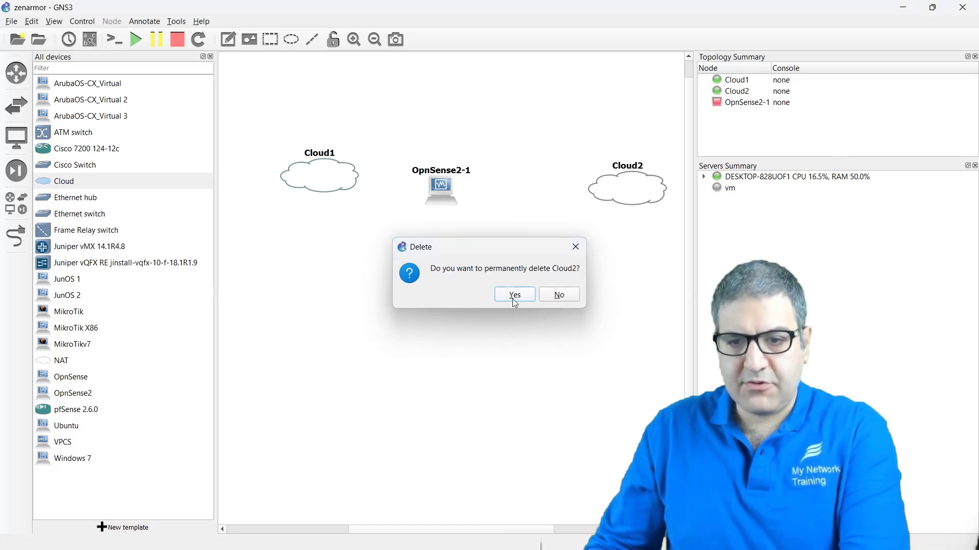
Step: Confirm removing Cloud2, add a Windows 7 node, and line it up with OpnSense2-1
{"action": "left_click", "coordinate": [514, 295]}
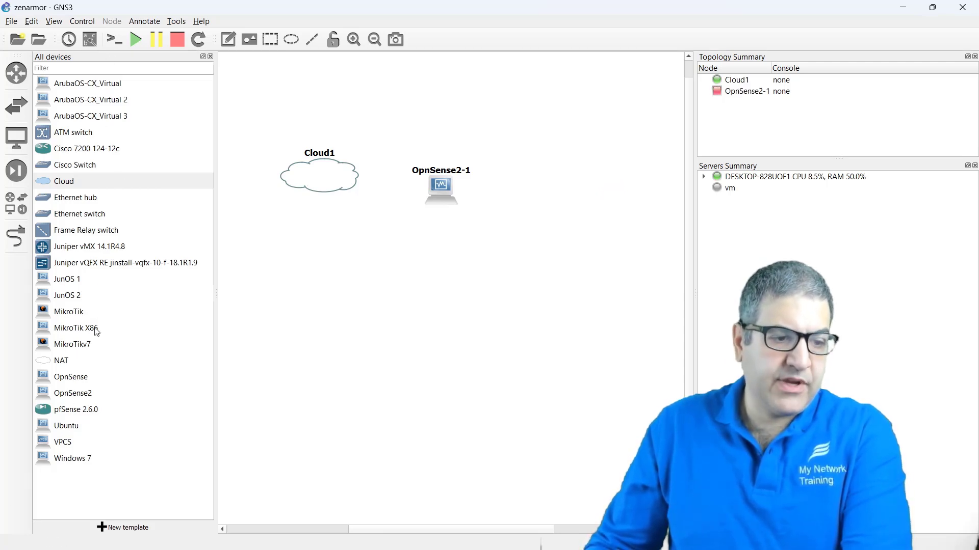
{"action": "left_click", "coordinate": [64, 462]}
{"action": "left_click_drag", "start_coordinate": [64, 464], "coordinate": [598, 188]}
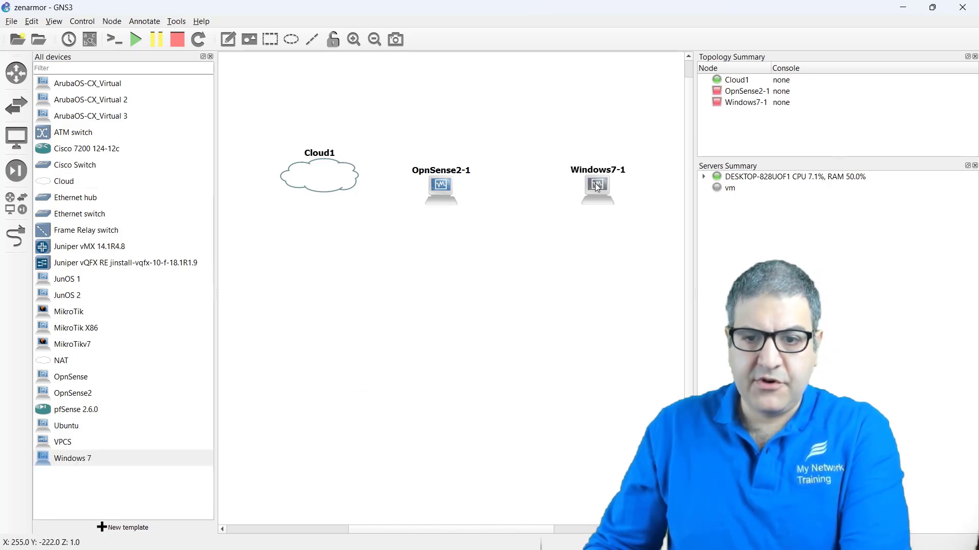
{"action": "left_click_drag", "start_coordinate": [436, 189], "coordinate": [450, 187]}
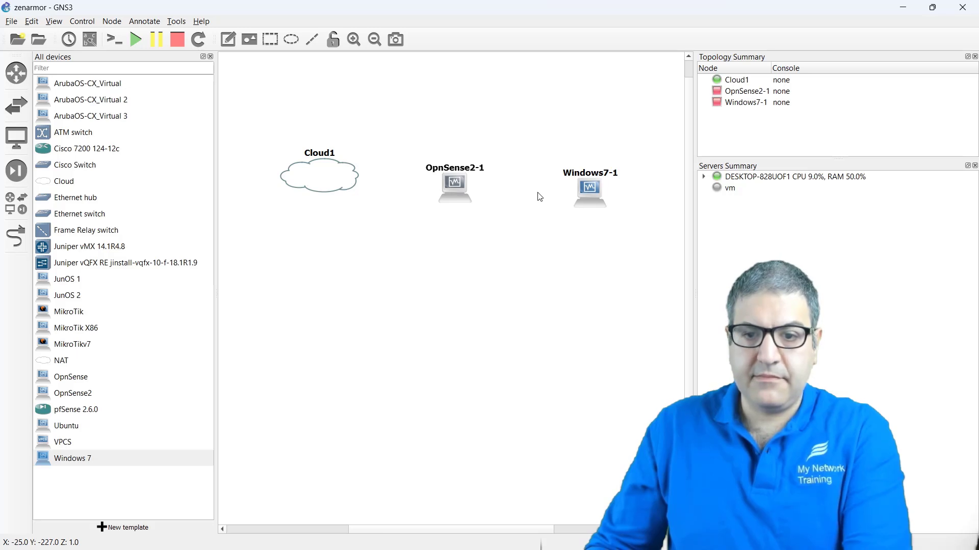
{"action": "left_click_drag", "start_coordinate": [593, 189], "coordinate": [593, 185]}
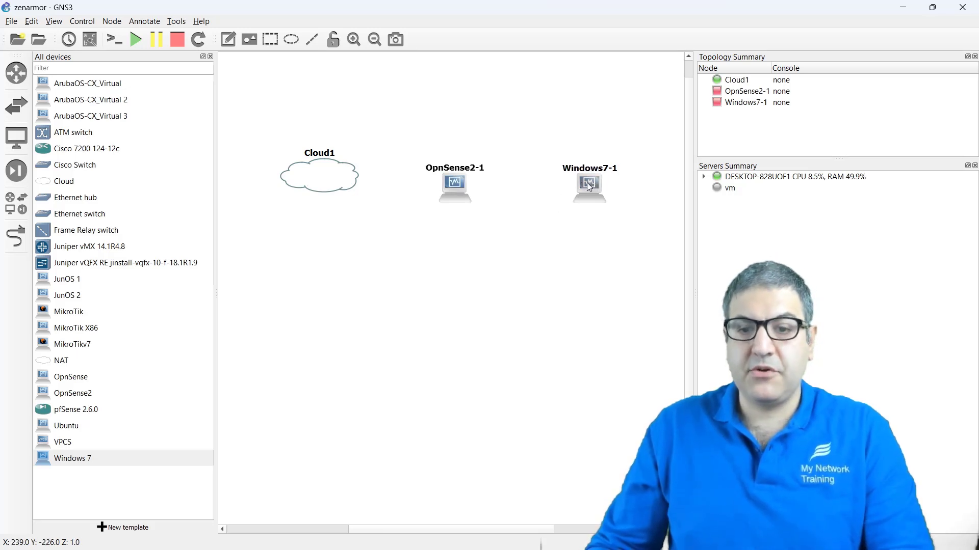
Step: Link Windows7-1's Ethernet0 to OpnSense2-1's em1, then begin a second link from em0
{"action": "left_click", "coordinate": [17, 238]}
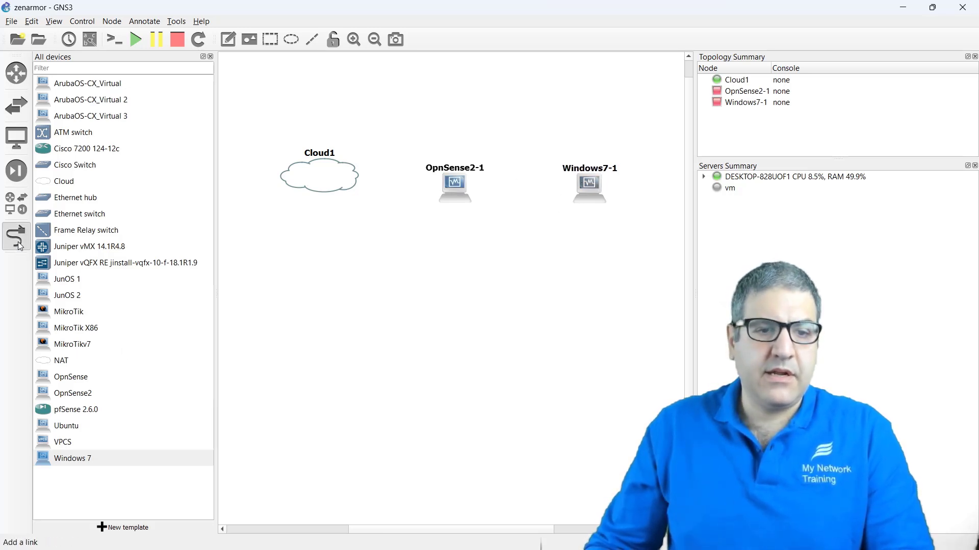
{"action": "left_click", "coordinate": [590, 187]}
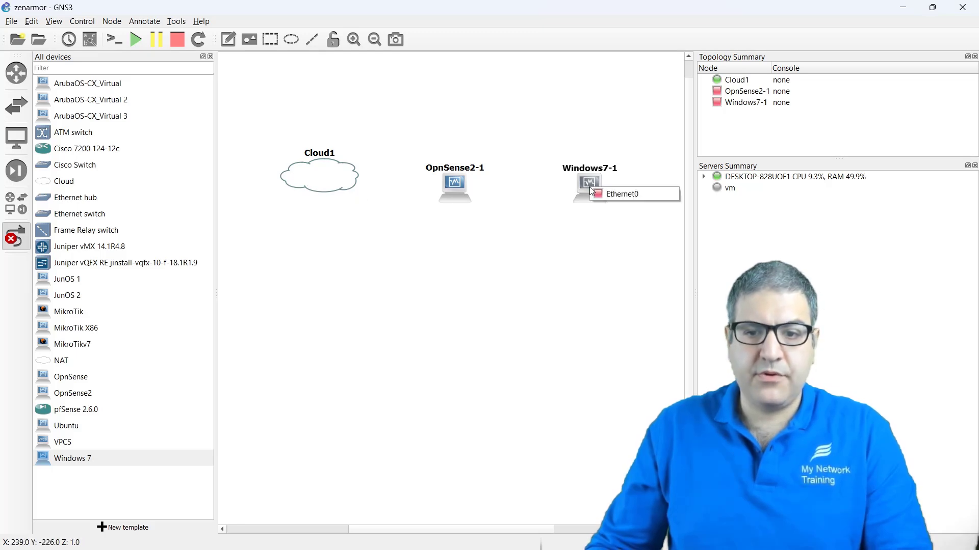
{"action": "left_click", "coordinate": [602, 191]}
{"action": "left_click", "coordinate": [457, 192]}
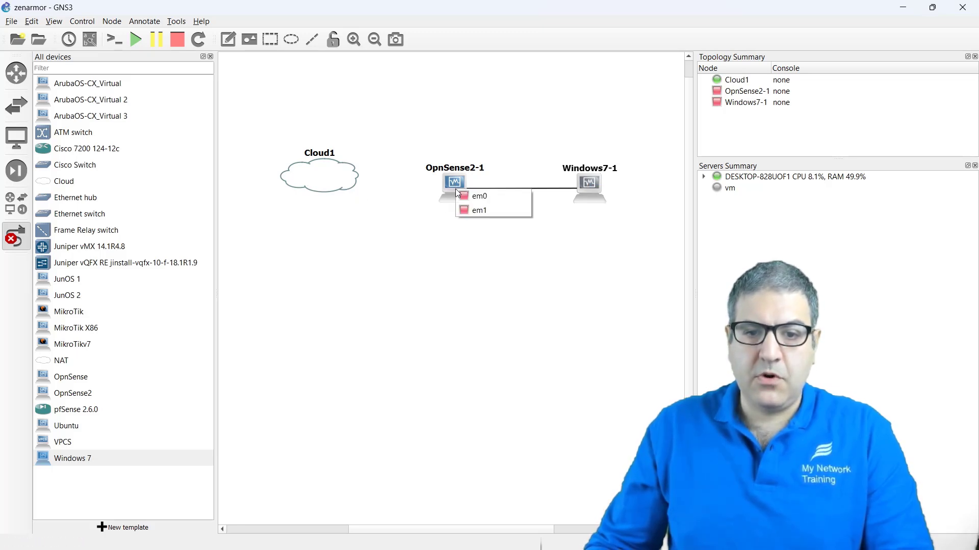
{"action": "left_click", "coordinate": [460, 208]}
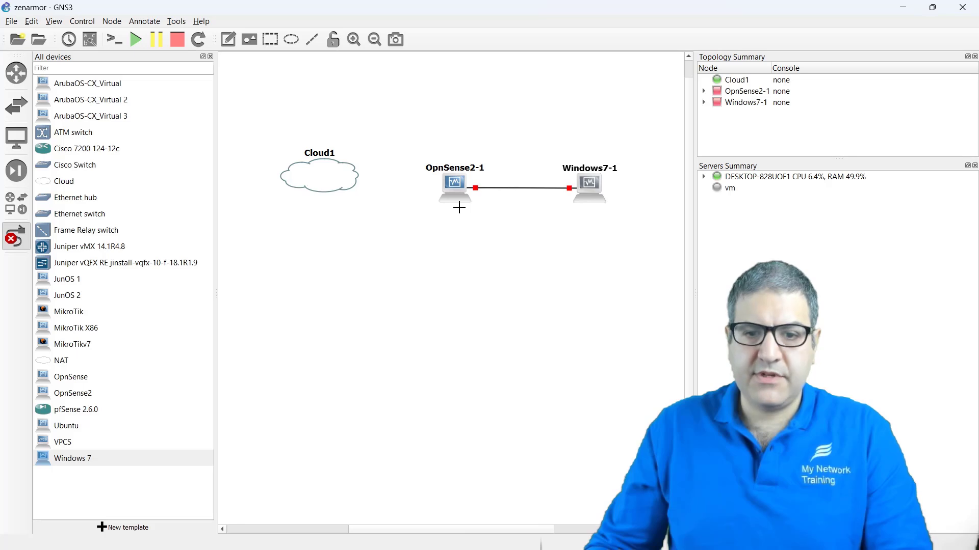
{"action": "left_click", "coordinate": [455, 188]}
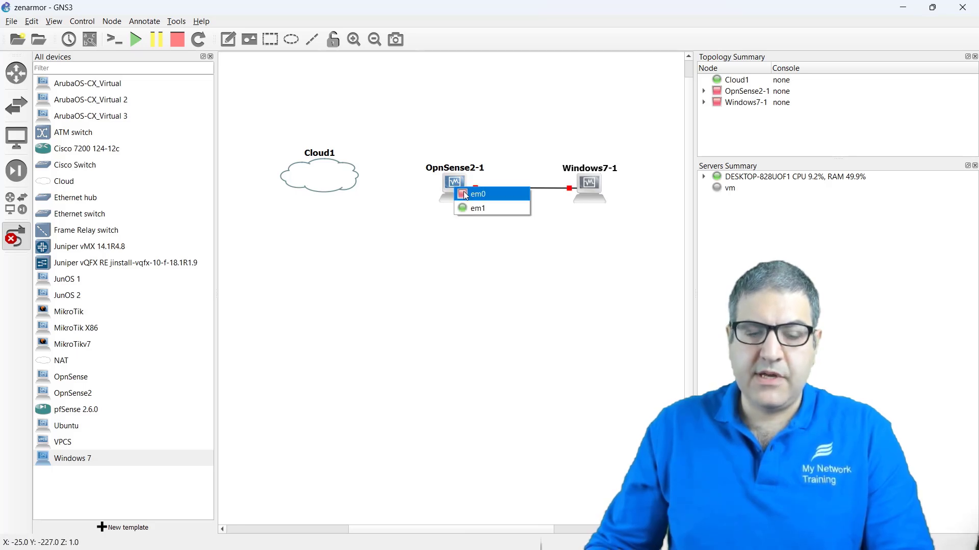
{"action": "left_click", "coordinate": [466, 195]}
{"action": "right_click", "coordinate": [310, 182]}
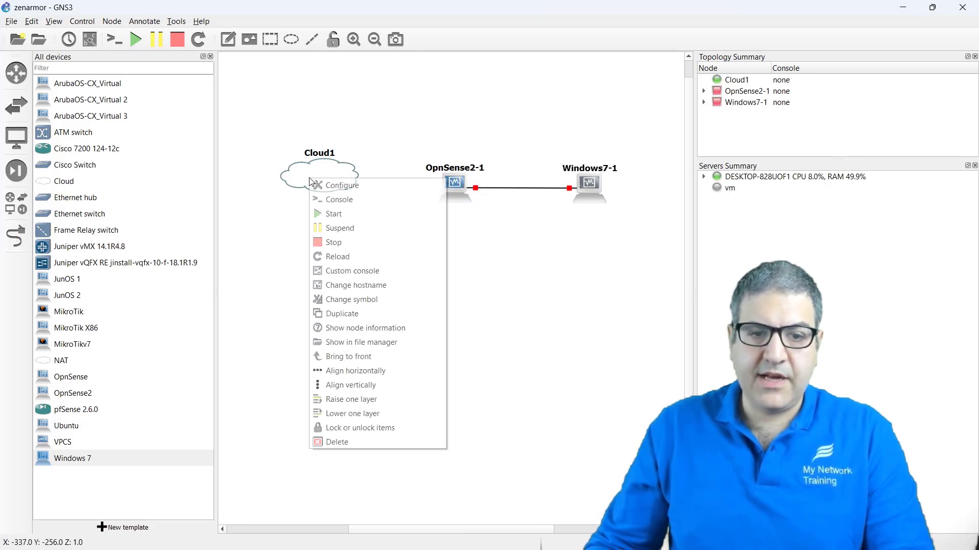
Step: Add the host's Wi-Fi interface to Cloud1, showing special Ethernet interfaces
{"action": "left_click", "coordinate": [316, 185]}
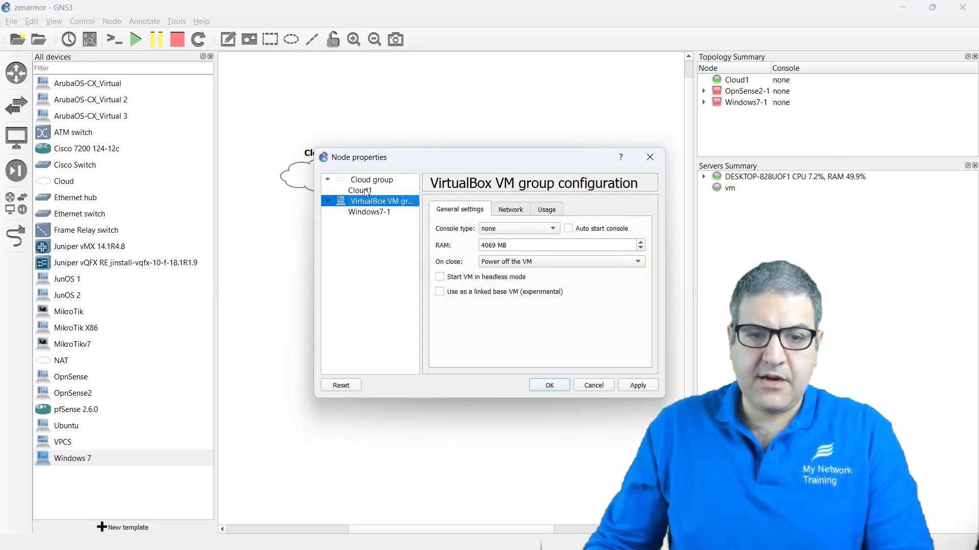
{"action": "key", "text": "Escape"}
{"action": "right_click", "coordinate": [319, 176]}
{"action": "left_click", "coordinate": [342, 183]}
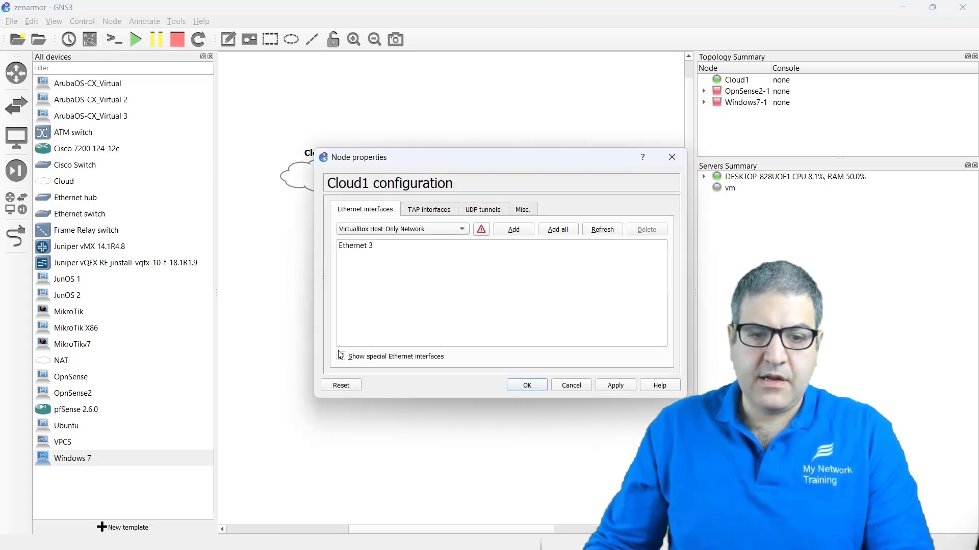
{"action": "left_click", "coordinate": [340, 355]}
{"action": "left_click", "coordinate": [387, 229]}
{"action": "left_click", "coordinate": [382, 239]}
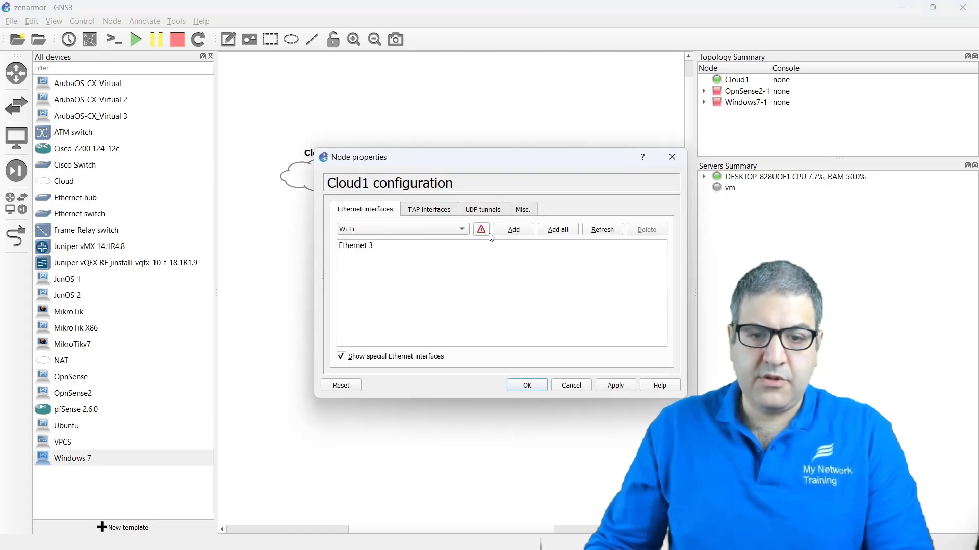
{"action": "left_click", "coordinate": [510, 230]}
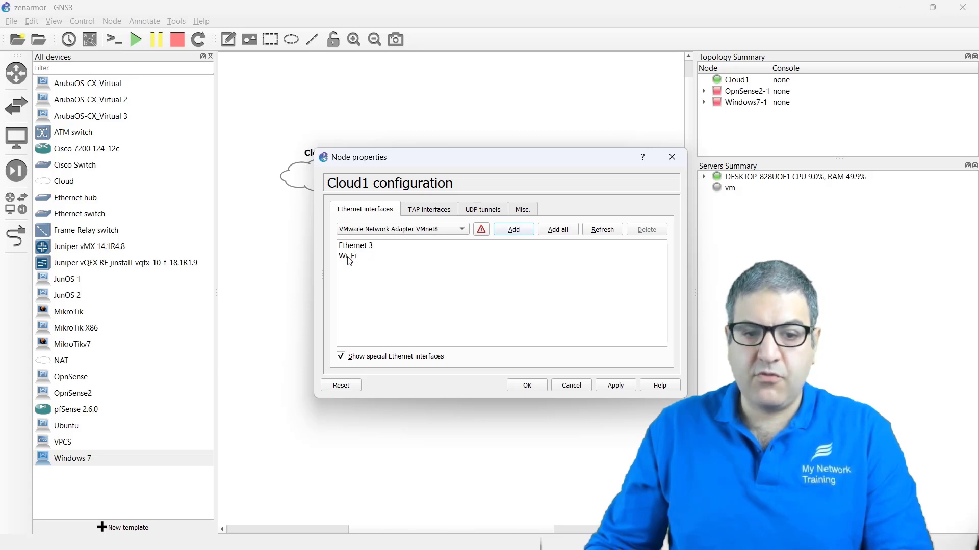
{"action": "left_click", "coordinate": [530, 388]}
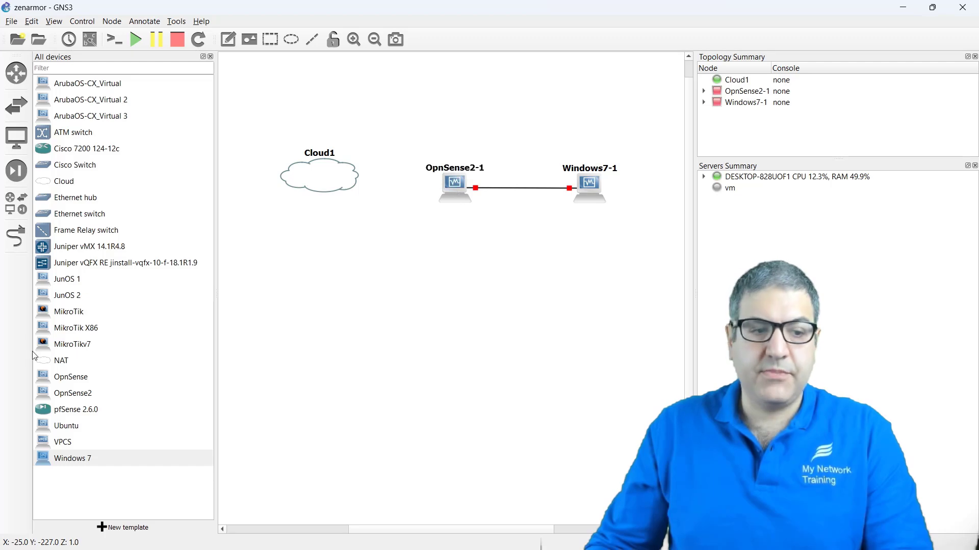
Step: Link Cloud1's Wi-Fi to OpnSense2-1's em0, then select OpnSense2-1 and Windows7-1
{"action": "left_click", "coordinate": [16, 236]}
{"action": "left_click", "coordinate": [323, 172]}
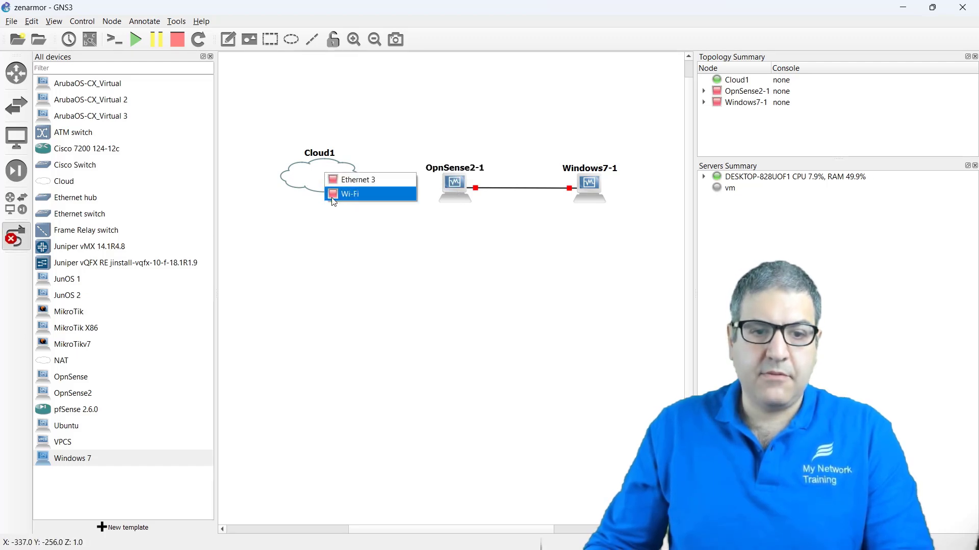
{"action": "left_click", "coordinate": [337, 194]}
{"action": "left_click", "coordinate": [448, 181]}
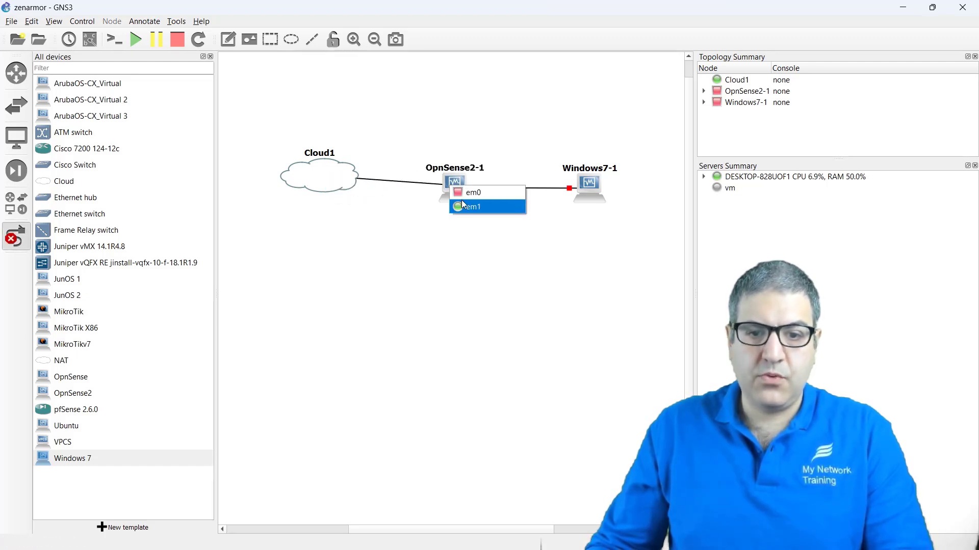
{"action": "left_click", "coordinate": [463, 194]}
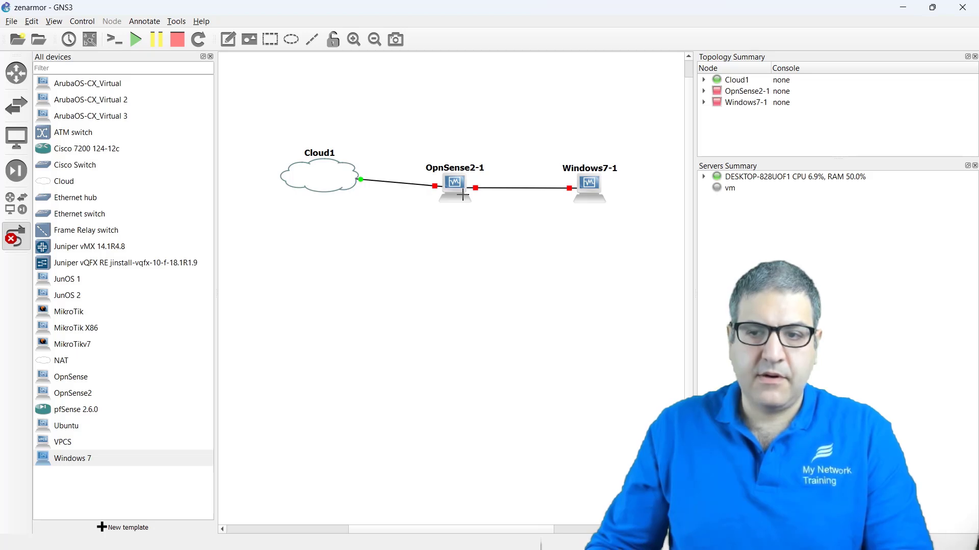
{"action": "key", "text": "Escape"}
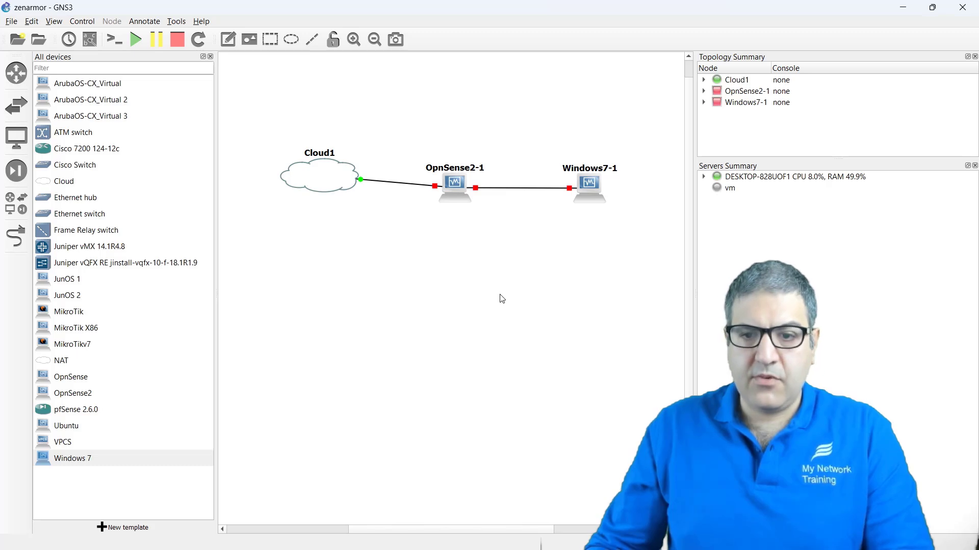
{"action": "left_click_drag", "start_coordinate": [648, 279], "coordinate": [417, 106]}
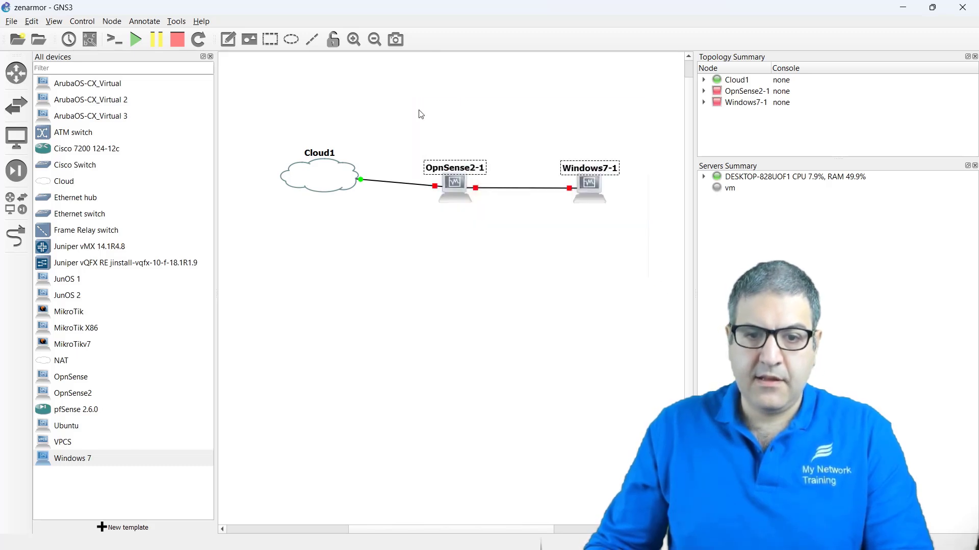
Step: Start all lab nodes, boot Windows 7 with Start Windows Normally, and minimise its console
{"action": "left_click", "coordinate": [135, 40]}
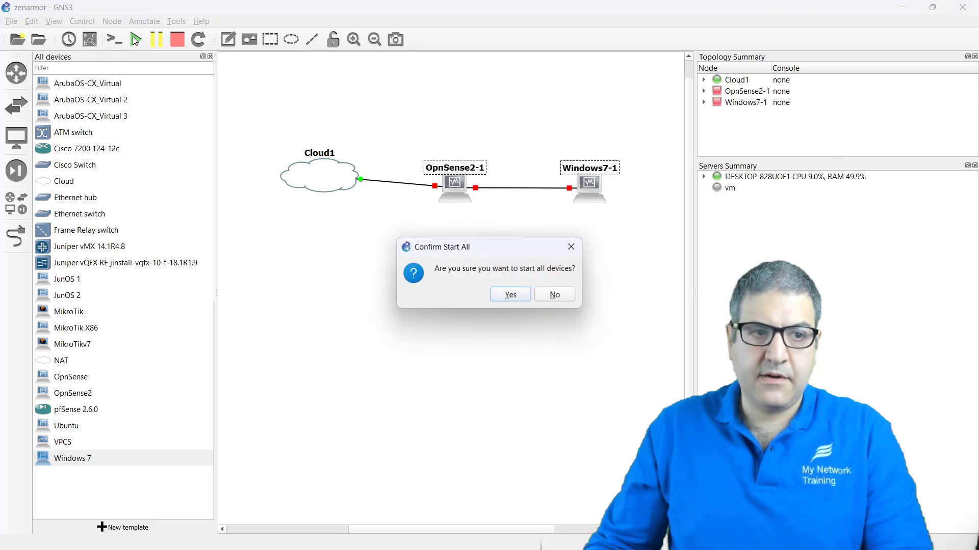
{"action": "left_click", "coordinate": [510, 295]}
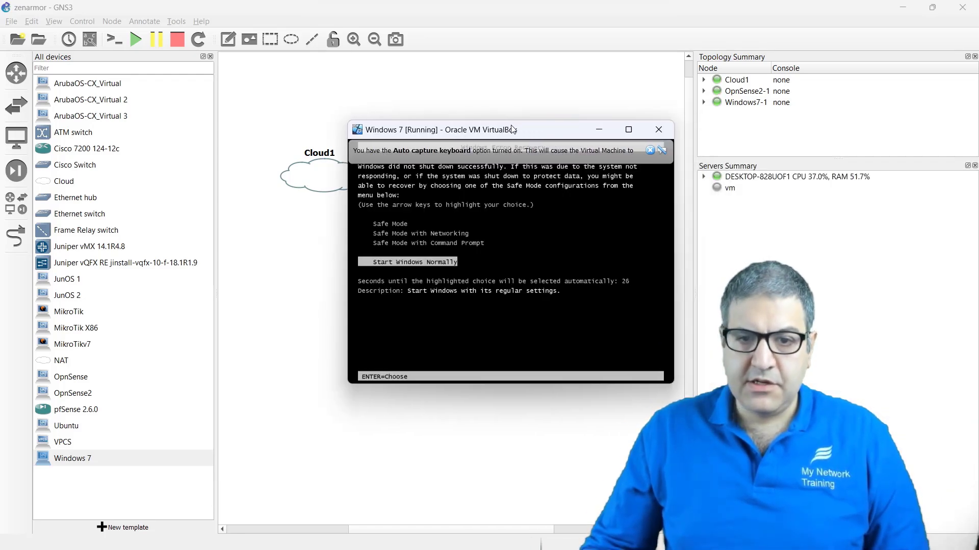
{"action": "double_click", "coordinate": [488, 131]}
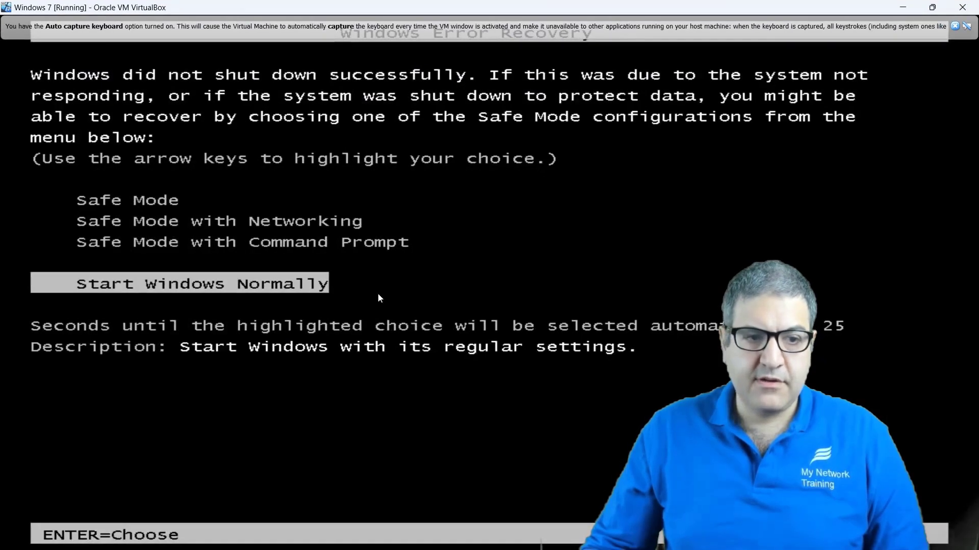
{"action": "key", "text": "Return"}
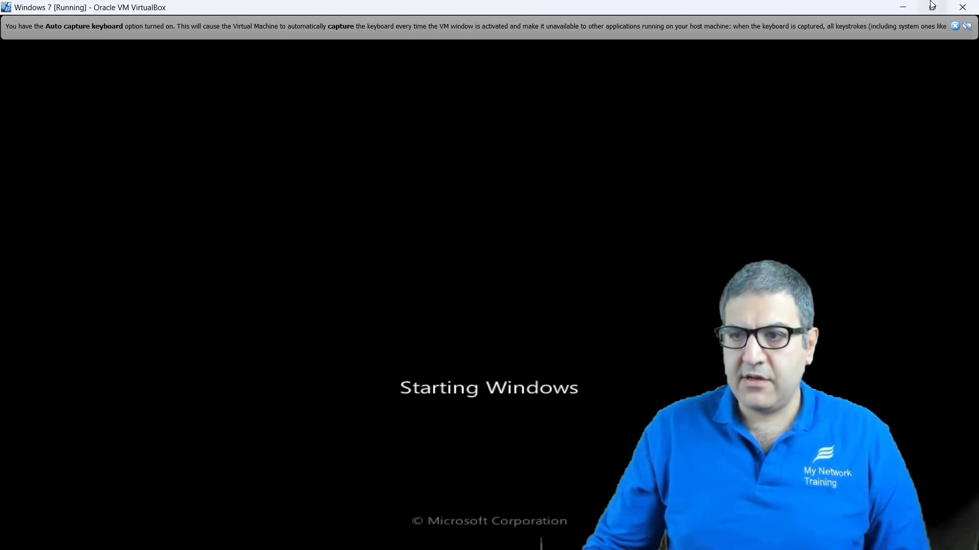
{"action": "left_click", "coordinate": [905, 7]}
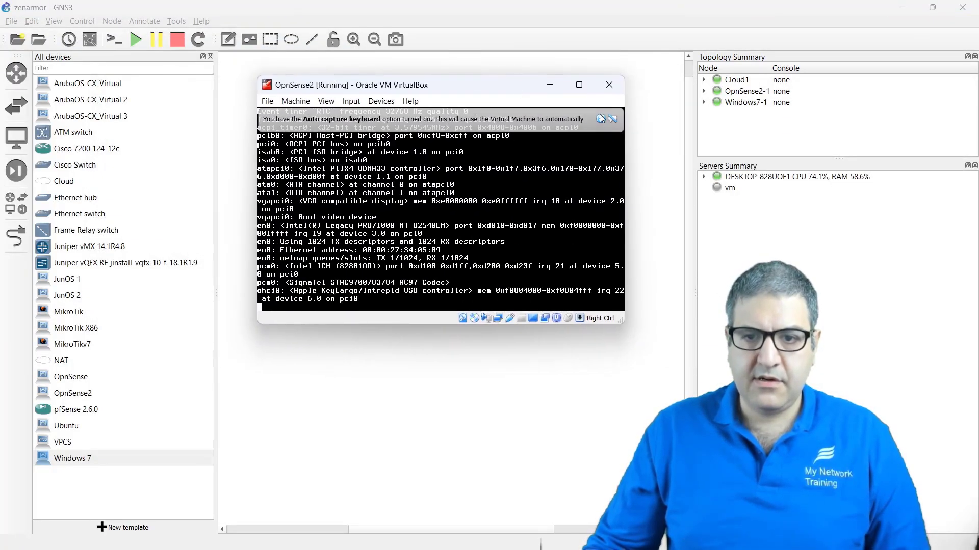
Step: Dismiss the VirtualBox notices and maximize the OpnSense2 console at its login prompt
{"action": "left_click", "coordinate": [601, 118]}
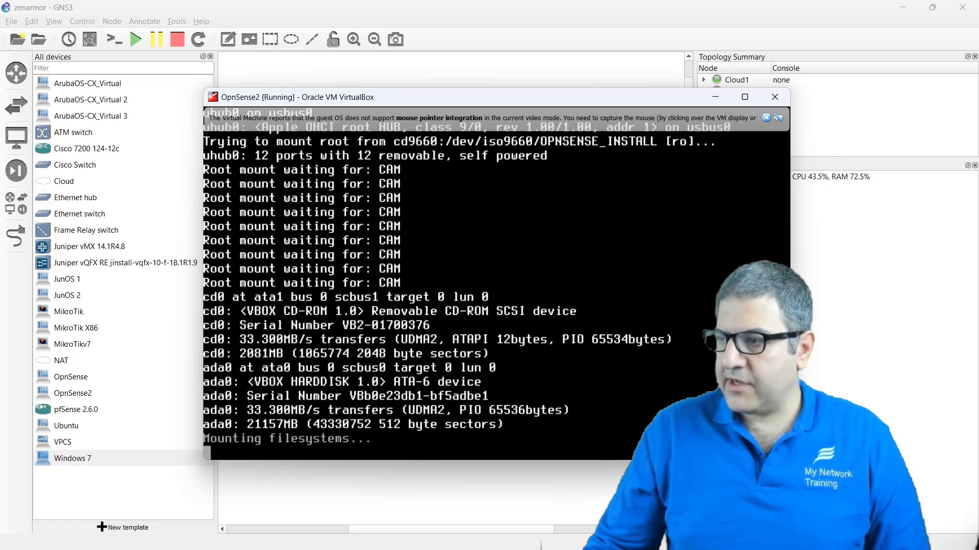
{"action": "left_click", "coordinate": [767, 117]}
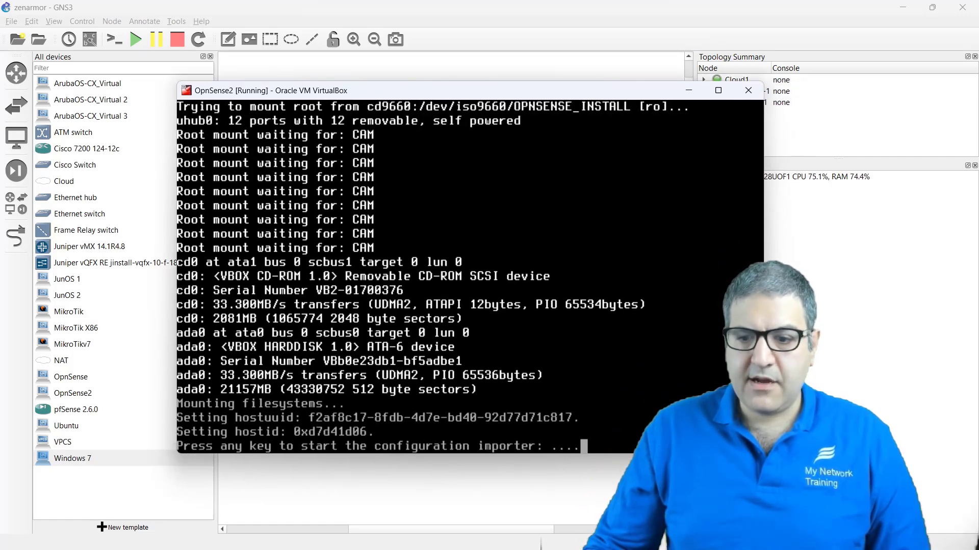
{"action": "left_click_drag", "start_coordinate": [630, 91], "coordinate": [581, 71]}
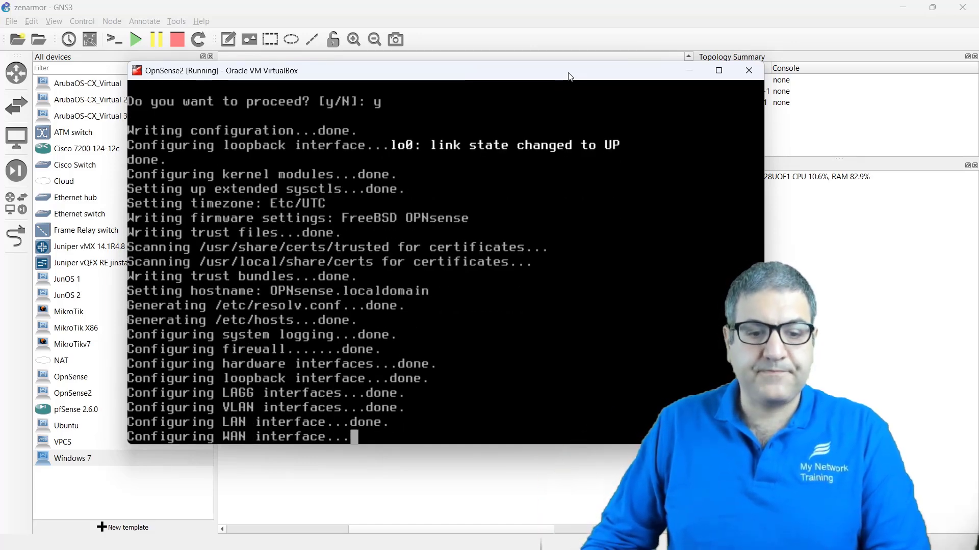
{"action": "left_click", "coordinate": [718, 72]}
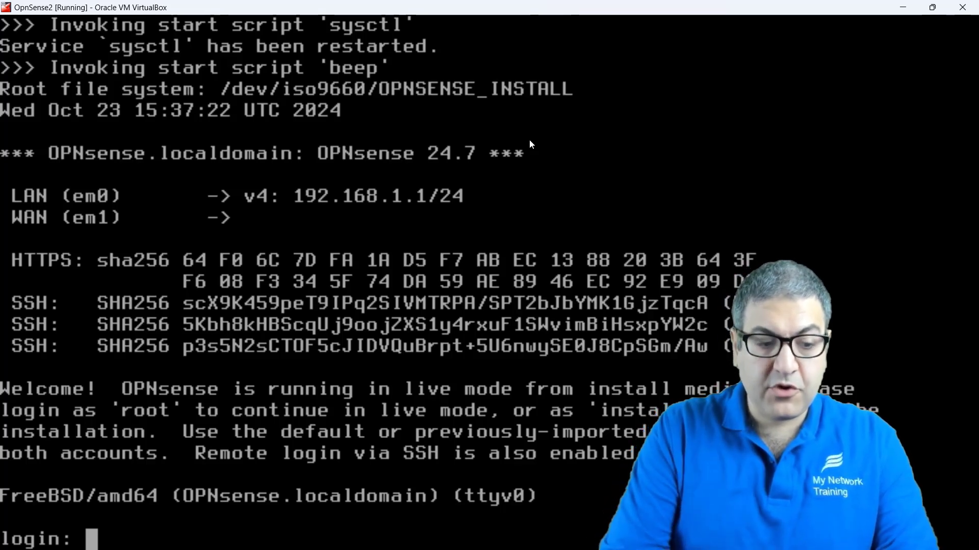
Step: Log in to the OPNsense console as 'installer' and keep the default keymap
{"action": "type", "text": "installer"}
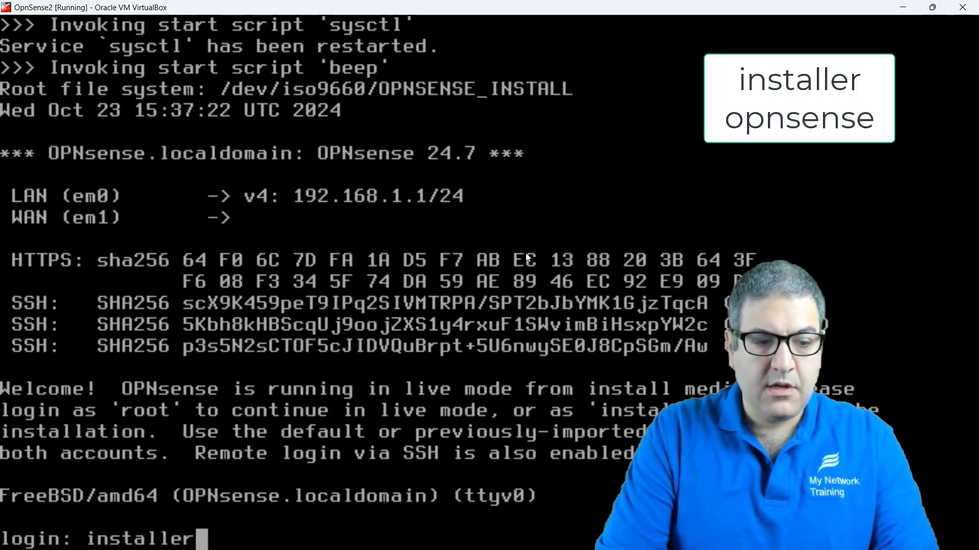
{"action": "key", "text": "Return"}
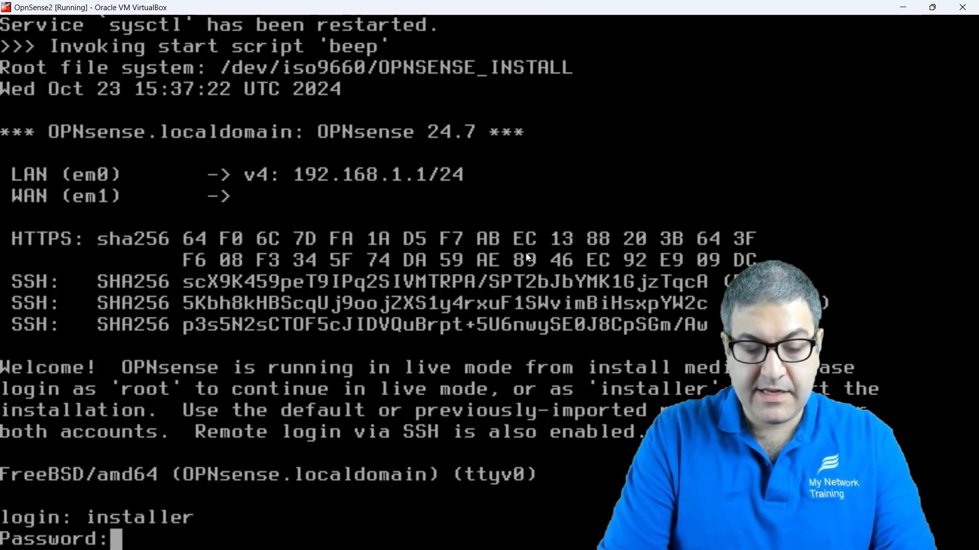
{"action": "key", "text": "Return"}
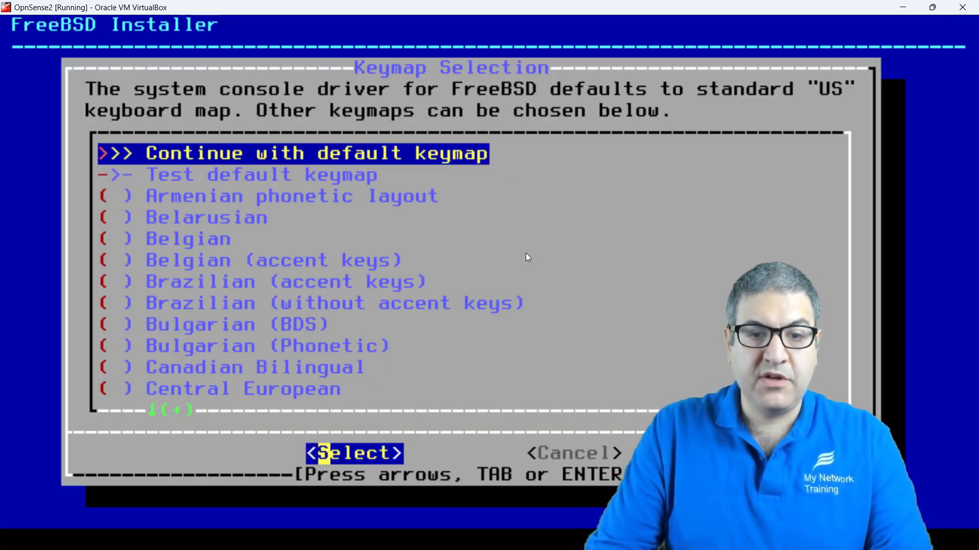
{"action": "key", "text": "Return"}
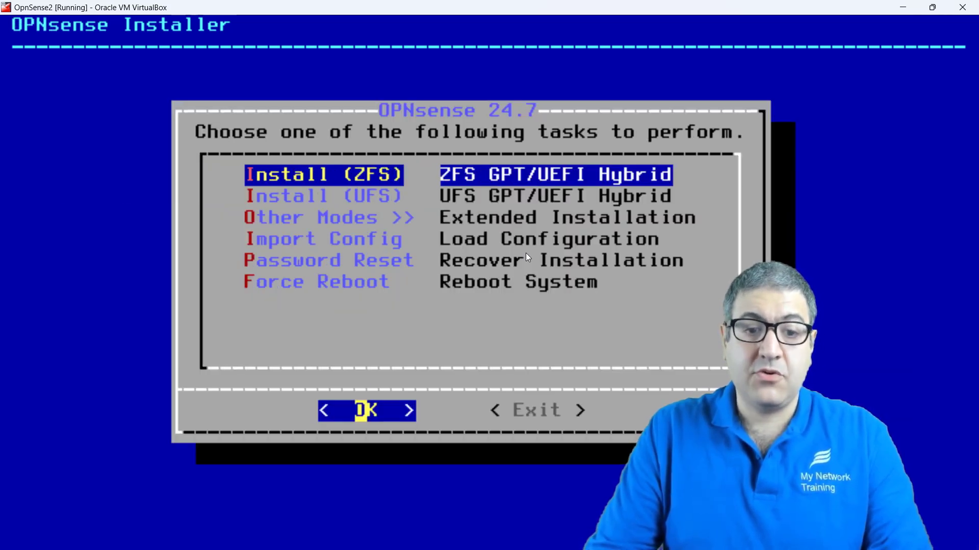
Step: Install OPNsense with ZFS stripe on disk ada0, erasing it, then set the VM window aside
{"action": "key", "text": "Down"}
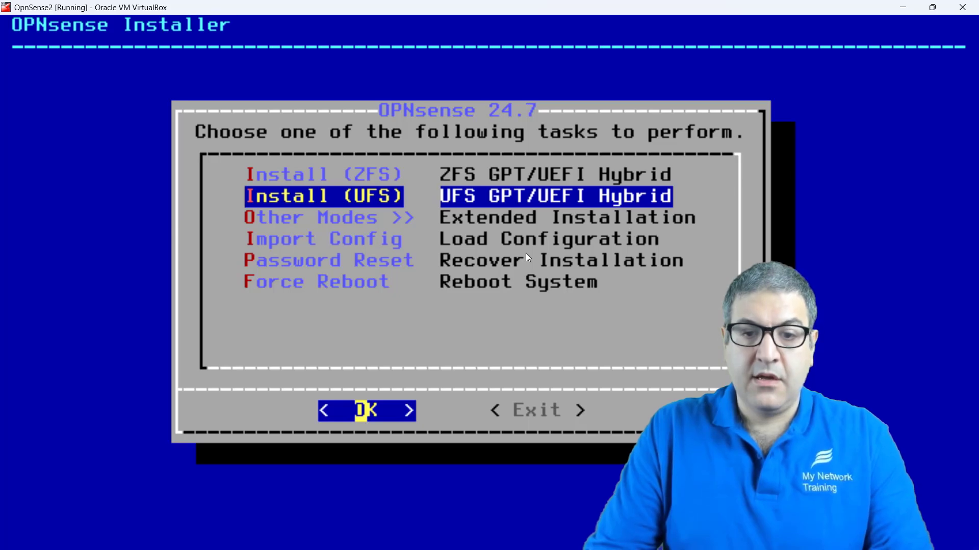
{"action": "key", "text": "Up"}
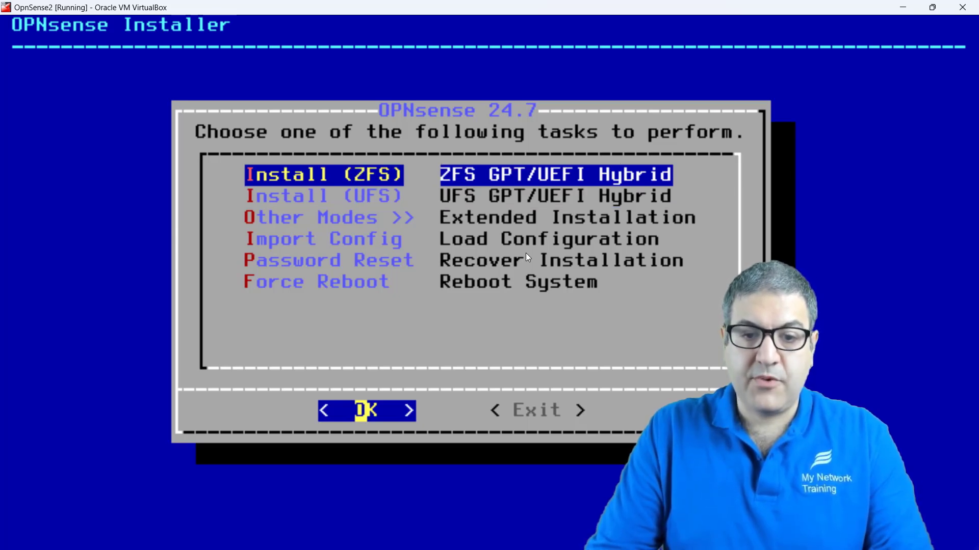
{"action": "key", "text": "Return"}
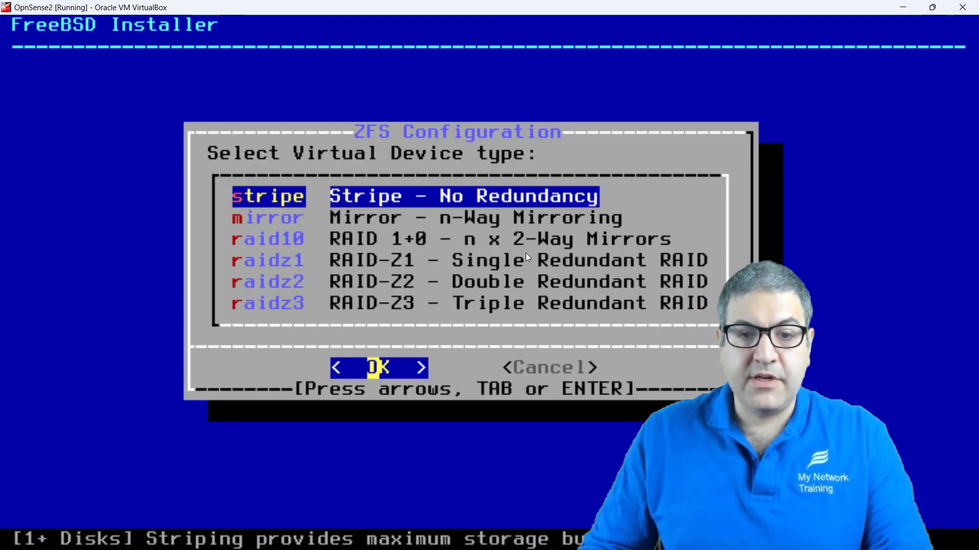
{"action": "key", "text": "Return"}
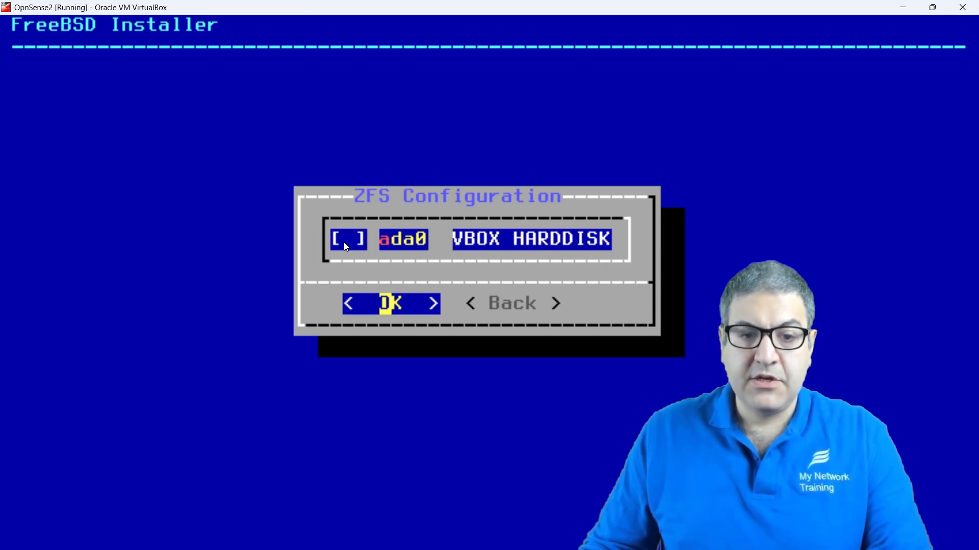
{"action": "key", "text": "Return"}
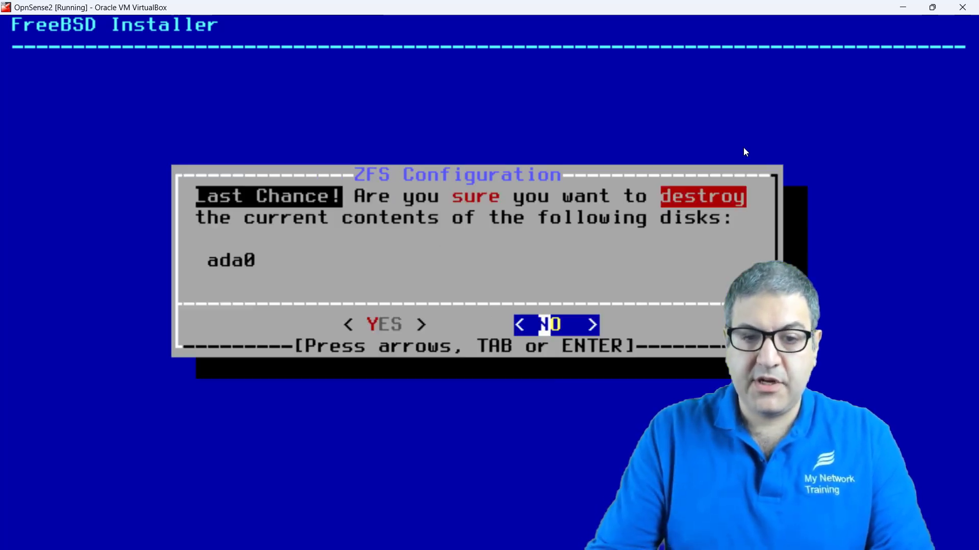
{"action": "key", "text": "Left"}
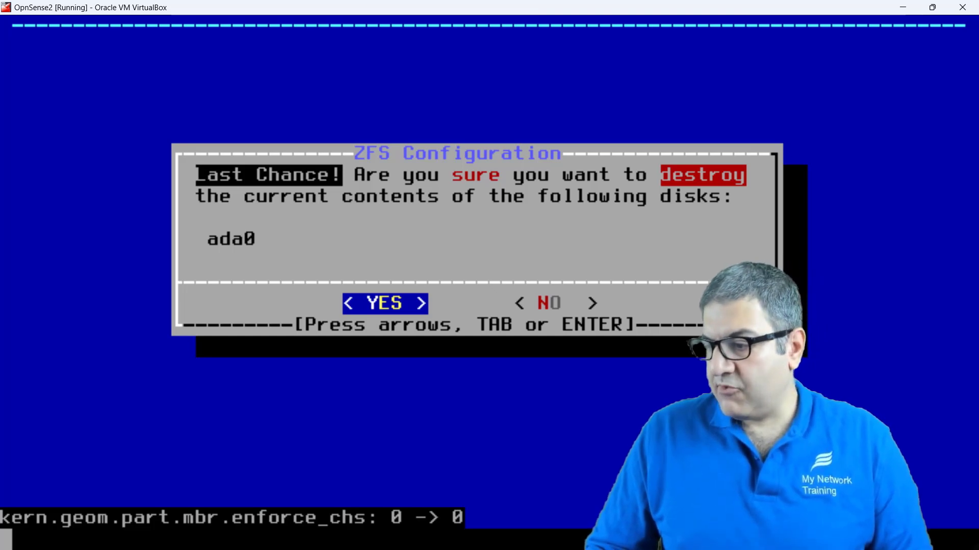
{"action": "key", "text": "Return"}
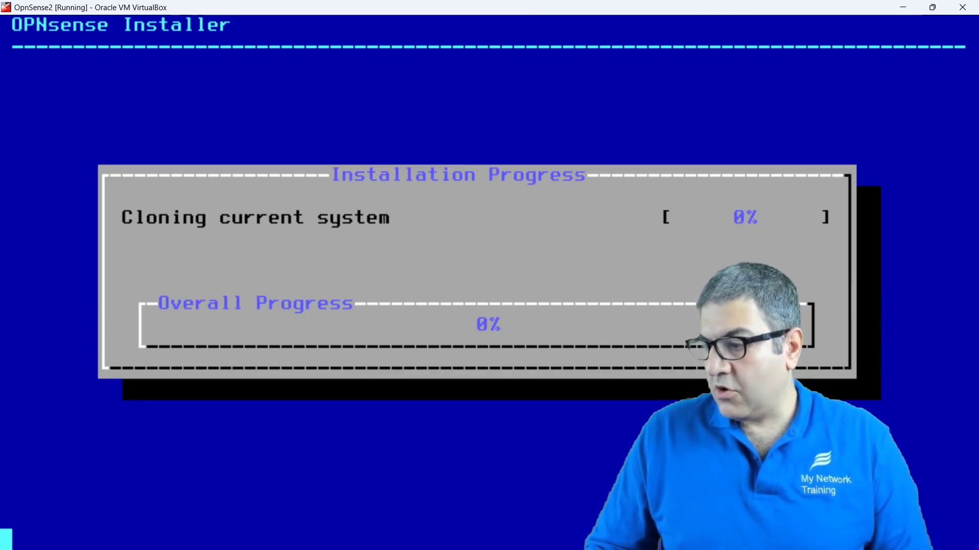
{"action": "left_click", "coordinate": [903, 7]}
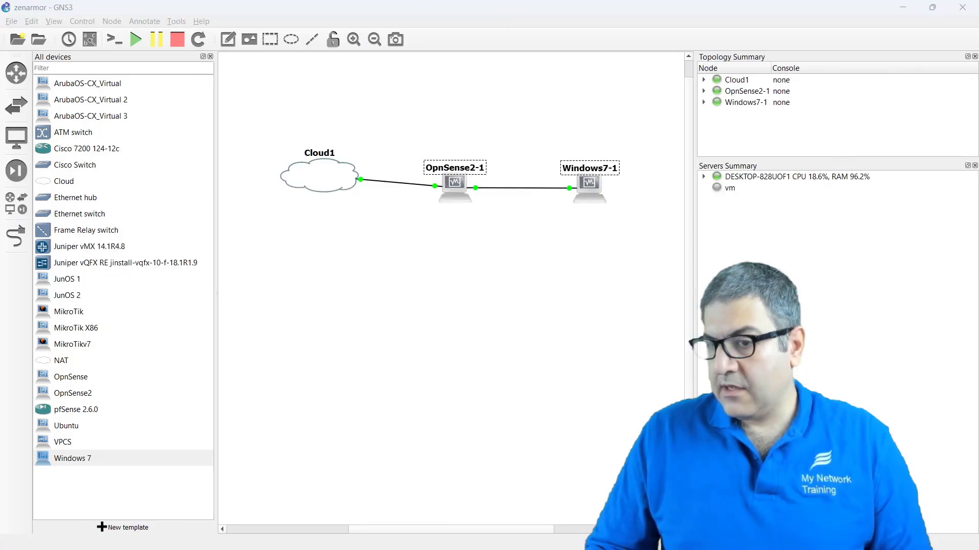
{"action": "key", "text": "alt+Tab"}
{"action": "key", "text": "alt+Tab"}
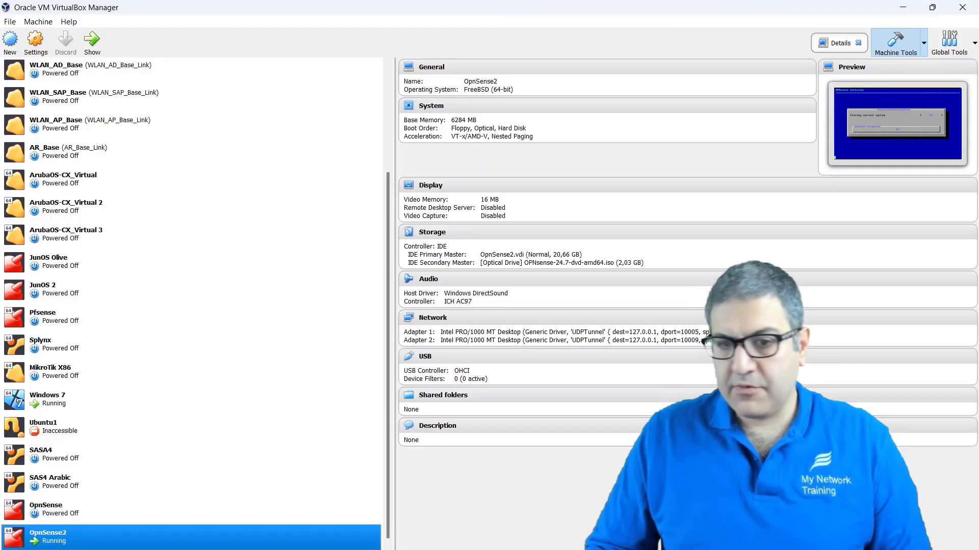
Step: Inspect OpnSense2's System settings, cancel unchanged, and minimize VirtualBox Manager
{"action": "left_click", "coordinate": [34, 43]}
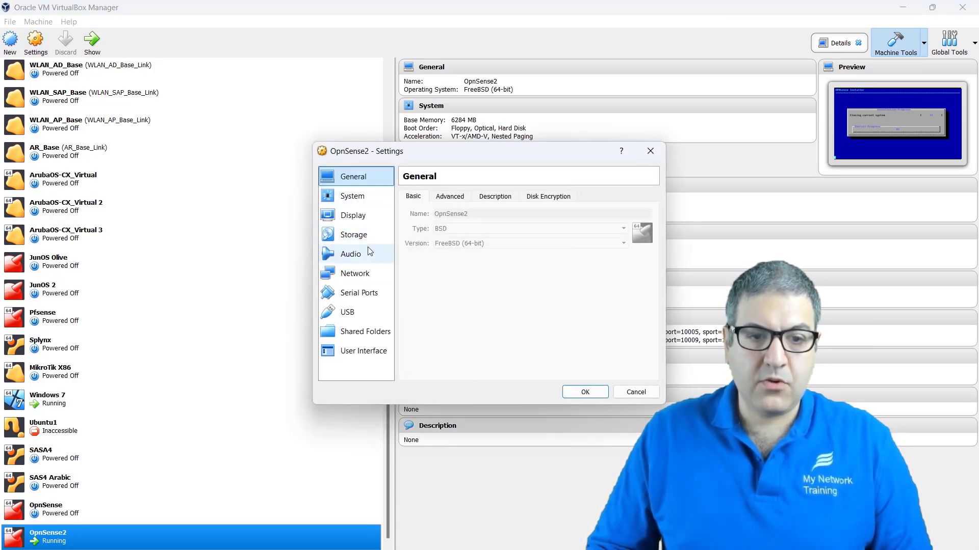
{"action": "left_click", "coordinate": [356, 202]}
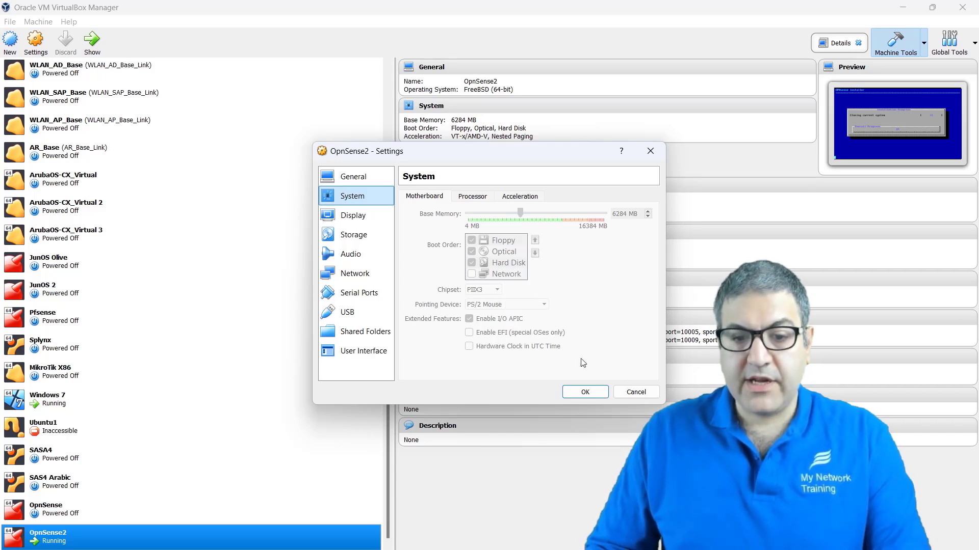
{"action": "left_click", "coordinate": [635, 393]}
{"action": "left_click", "coordinate": [900, 7]}
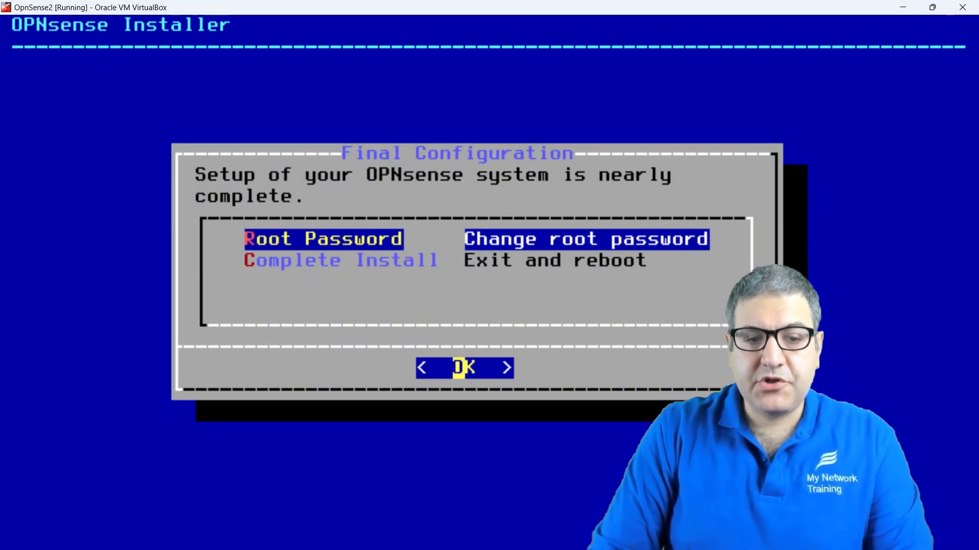
Step: Complete the OPNsense install, abort the reboot with Ctrl+C, and return to VirtualBox Manager
{"action": "key", "text": "Down"}
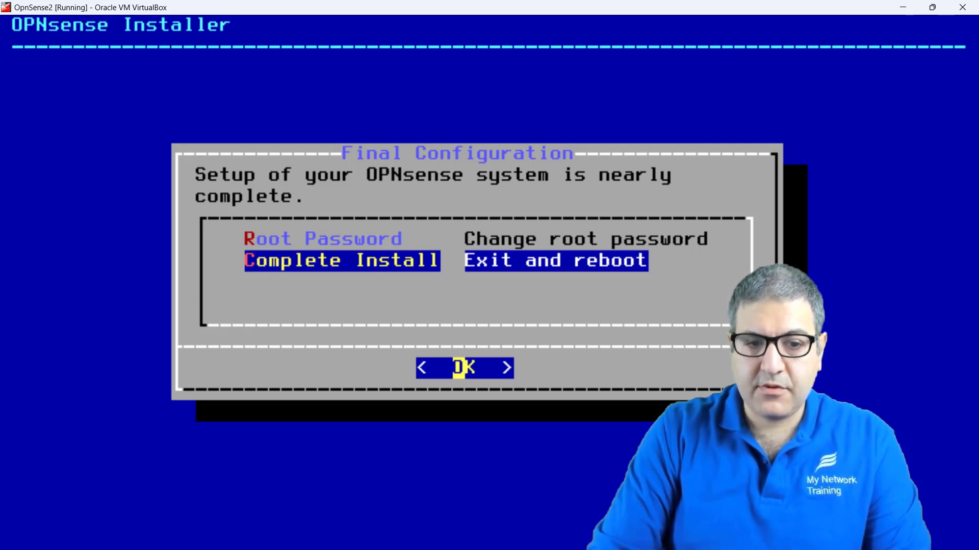
{"action": "key", "text": "Return"}
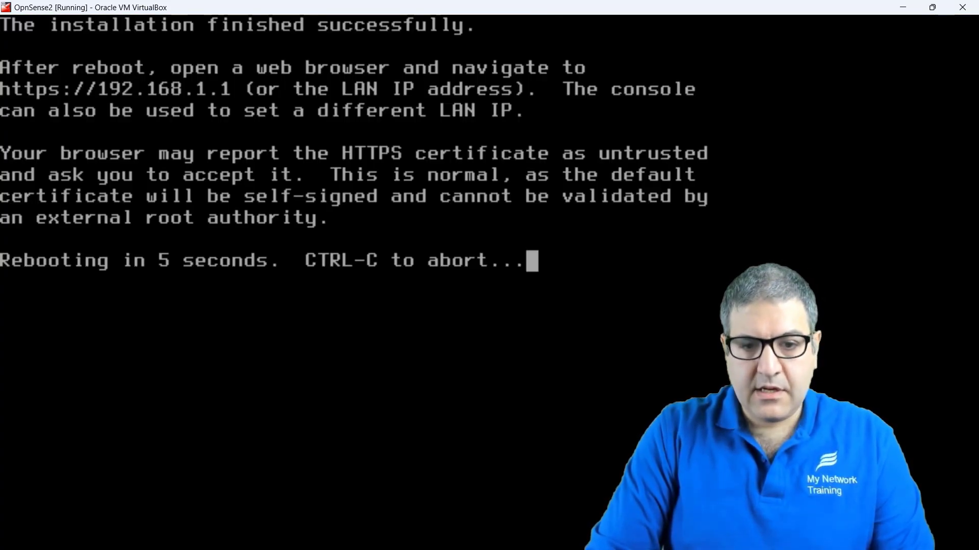
{"action": "key", "text": "ctrl+c"}
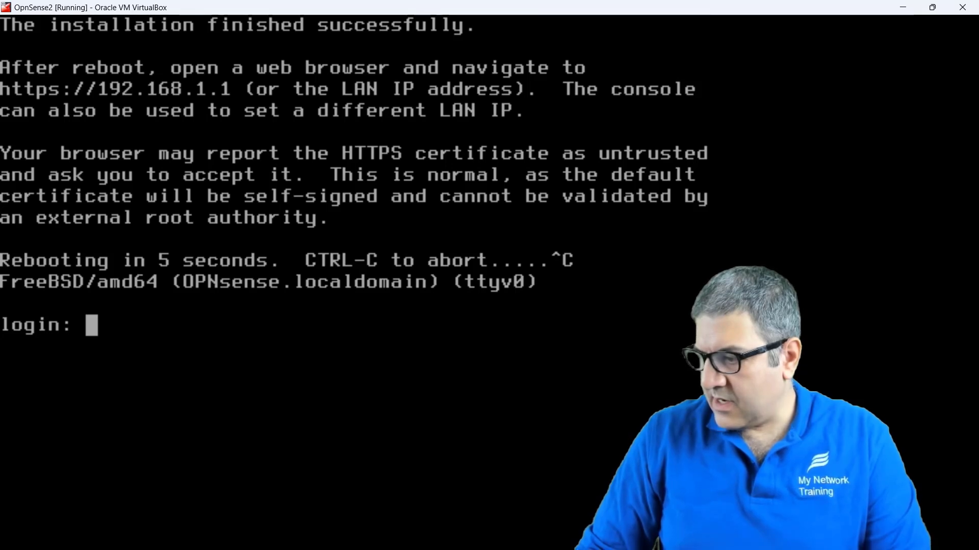
{"action": "key", "text": "alt+Tab"}
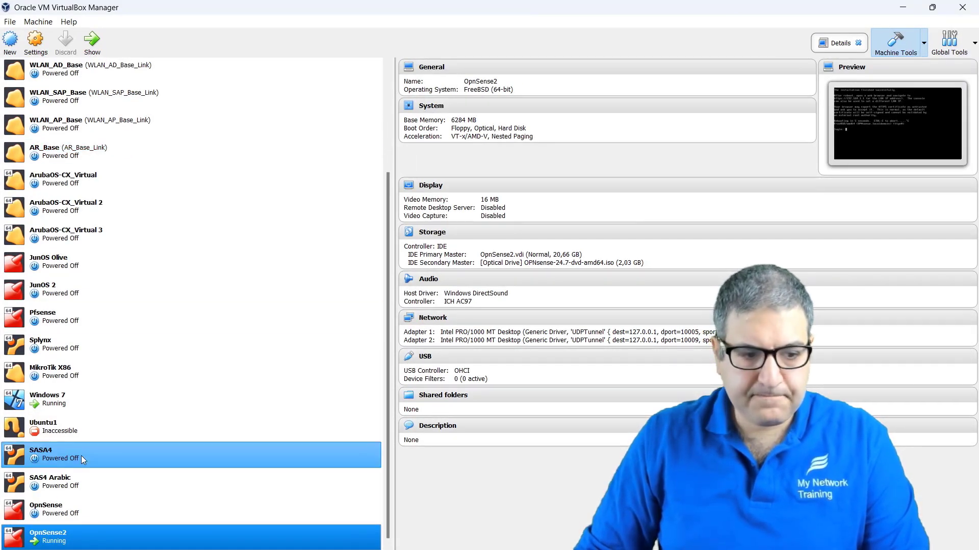
Step: Look over OpnSense2's Display and System settings, close unchanged, and minimize the Manager
{"action": "right_click", "coordinate": [86, 544]}
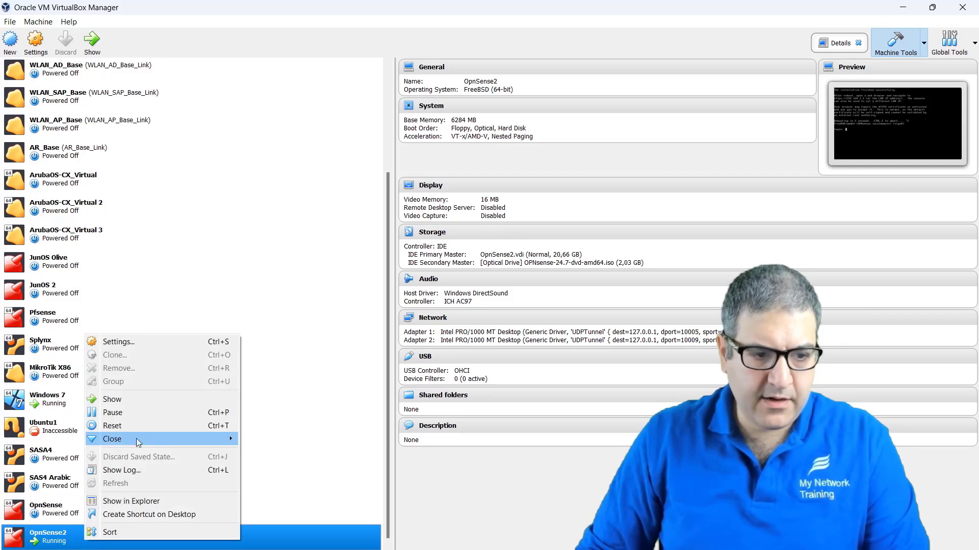
{"action": "left_click", "coordinate": [131, 341]}
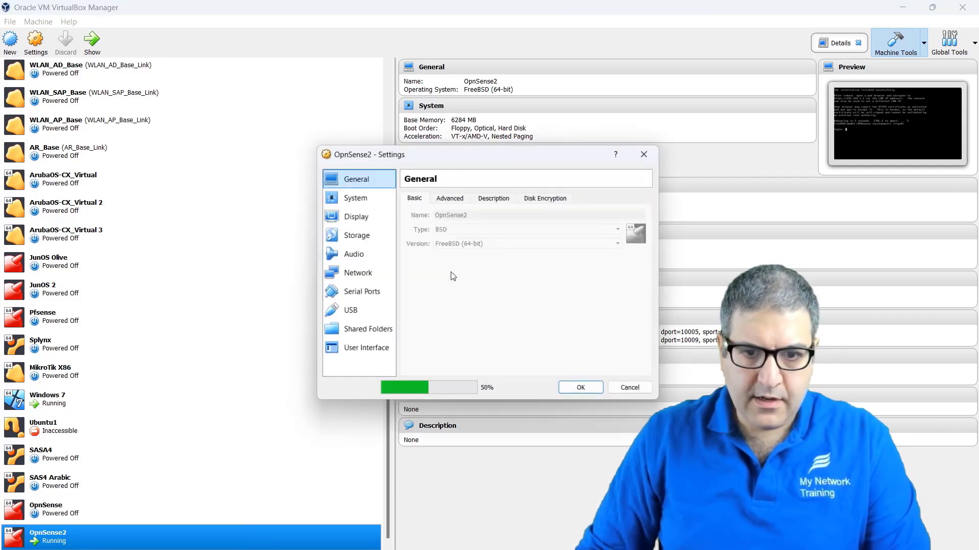
{"action": "left_click", "coordinate": [351, 217]}
{"action": "left_click", "coordinate": [363, 197]}
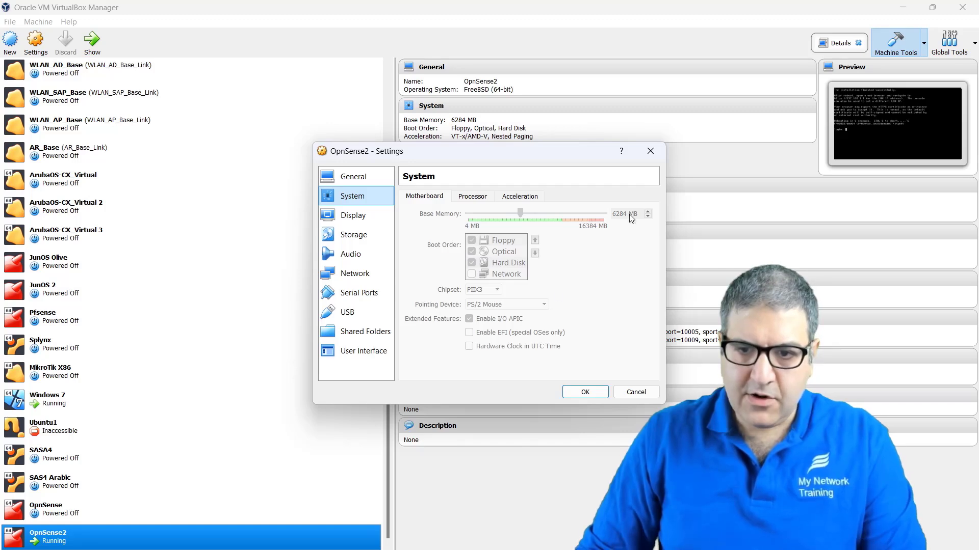
{"action": "left_click", "coordinate": [649, 151]}
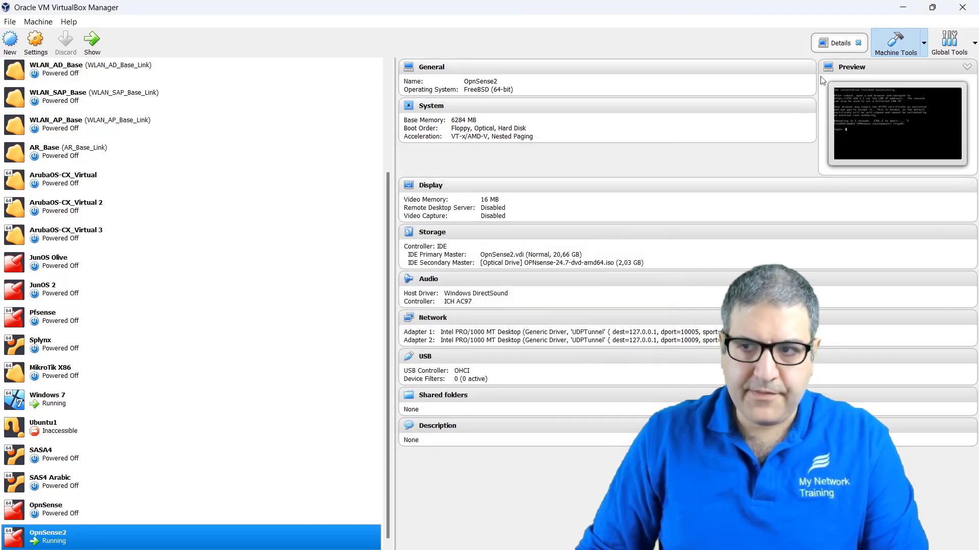
{"action": "left_click", "coordinate": [902, 11]}
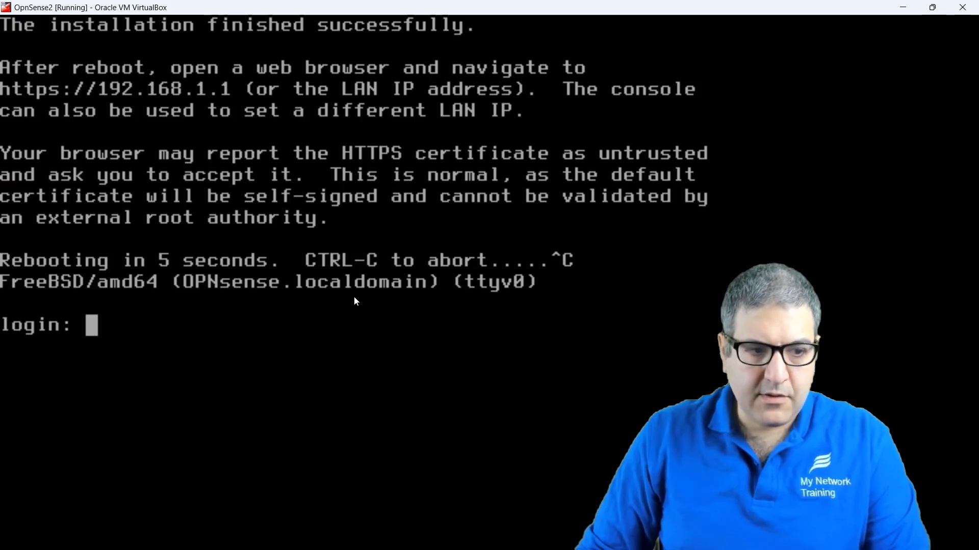
Step: Log in to the OPNsense console as root with its password
{"action": "type", "text": "root"}
{"action": "key", "text": "Return"}
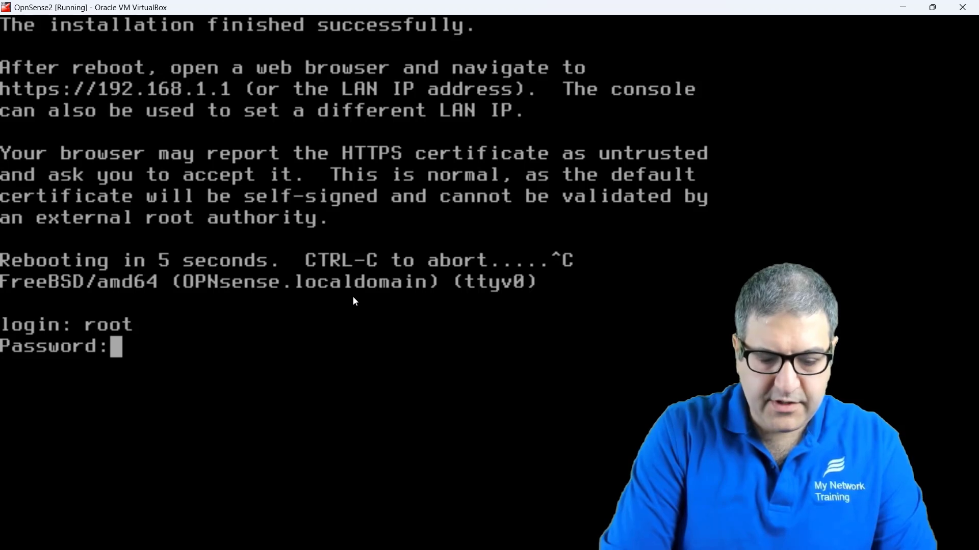
{"action": "key", "text": "Return"}
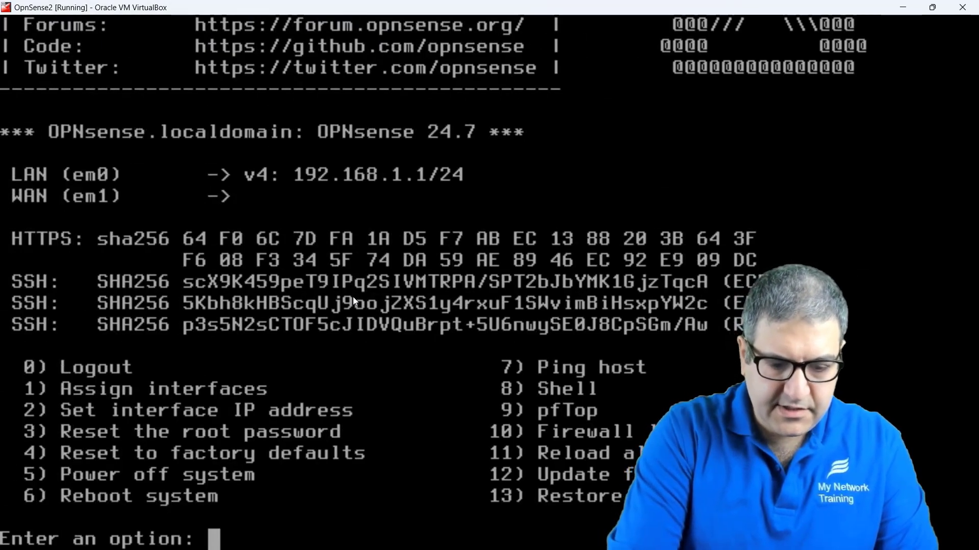
Step: Choose console option 5 and confirm with y to power off OPNsense
{"action": "type", "text": "6"}
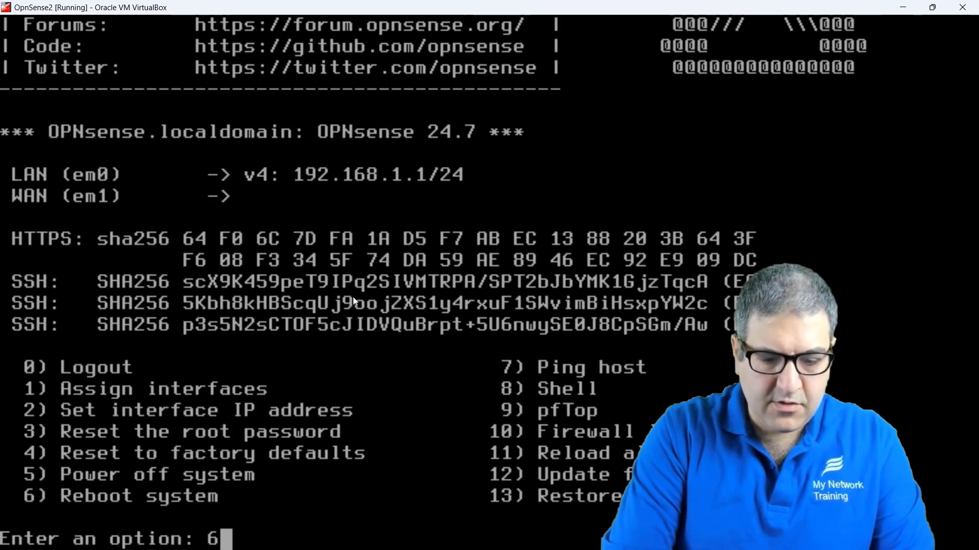
{"action": "key", "text": "BackSpace"}
{"action": "type", "text": "5"}
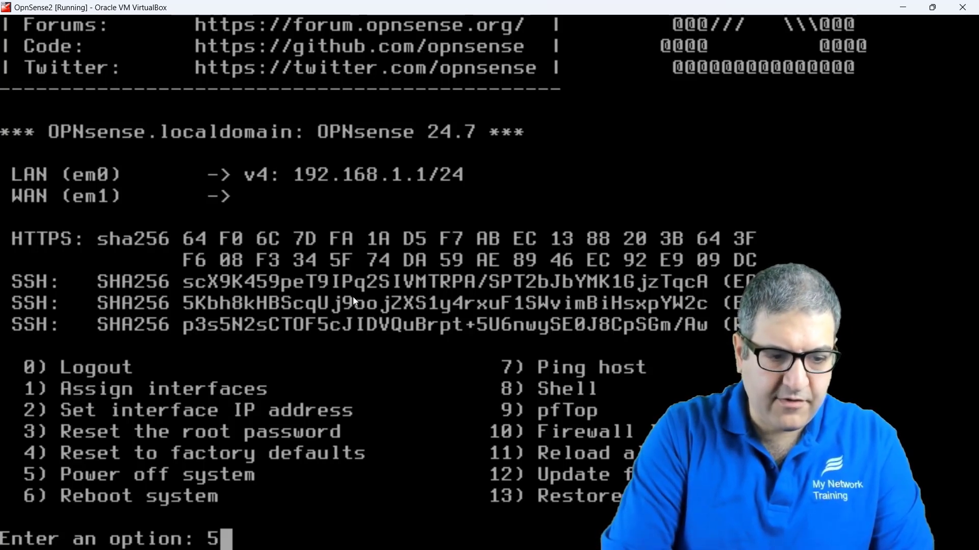
{"action": "key", "text": "Return"}
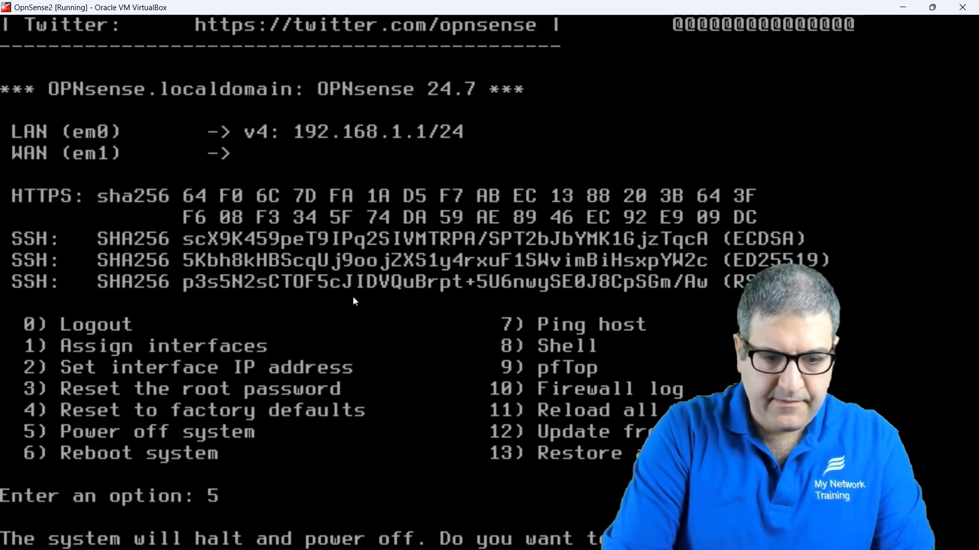
{"action": "type", "text": "y"}
{"action": "key", "text": "Return"}
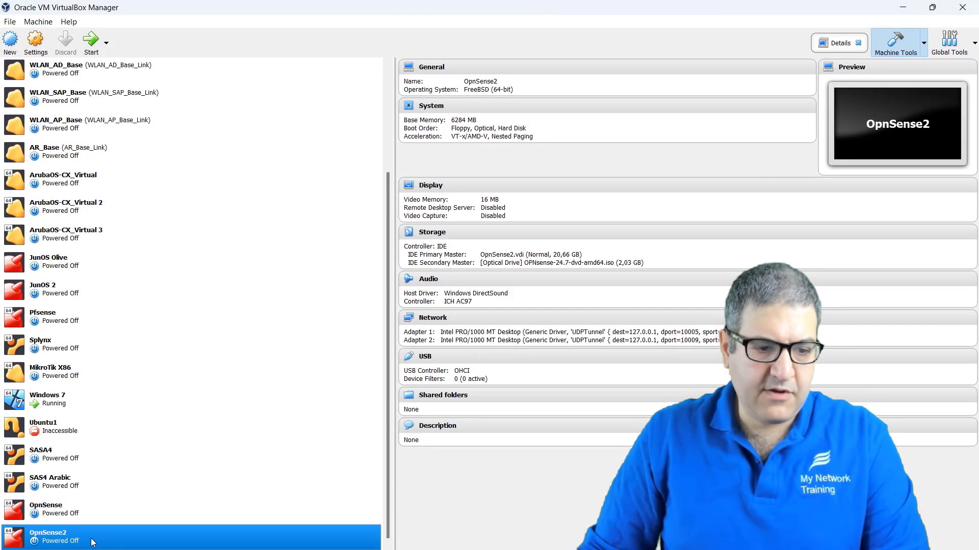
{"action": "left_click_drag", "start_coordinate": [91, 538], "coordinate": [90, 540]}
Step: Set OpnSense2's boot order to Hard Disk, Optical, Floppy and save it
{"action": "right_click", "coordinate": [91, 540]}
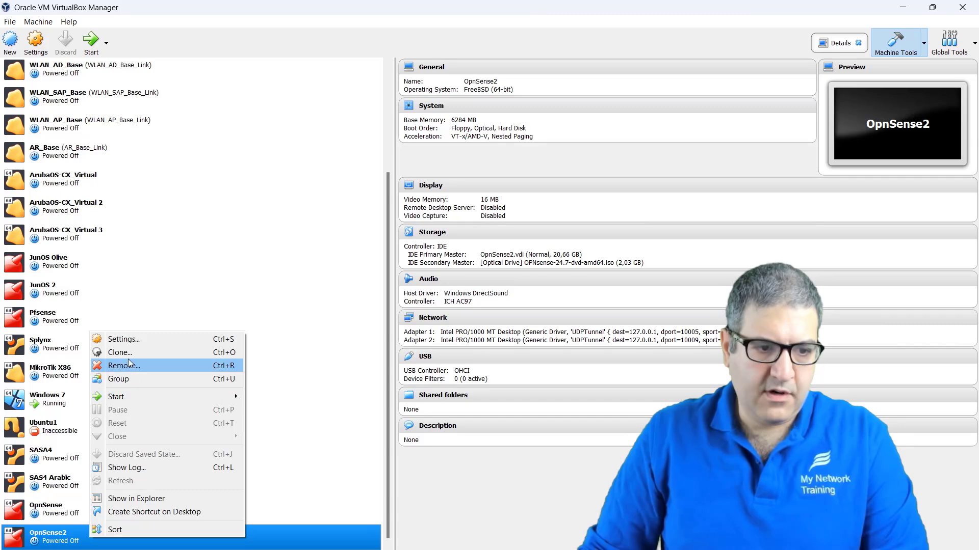
{"action": "left_click", "coordinate": [123, 339]}
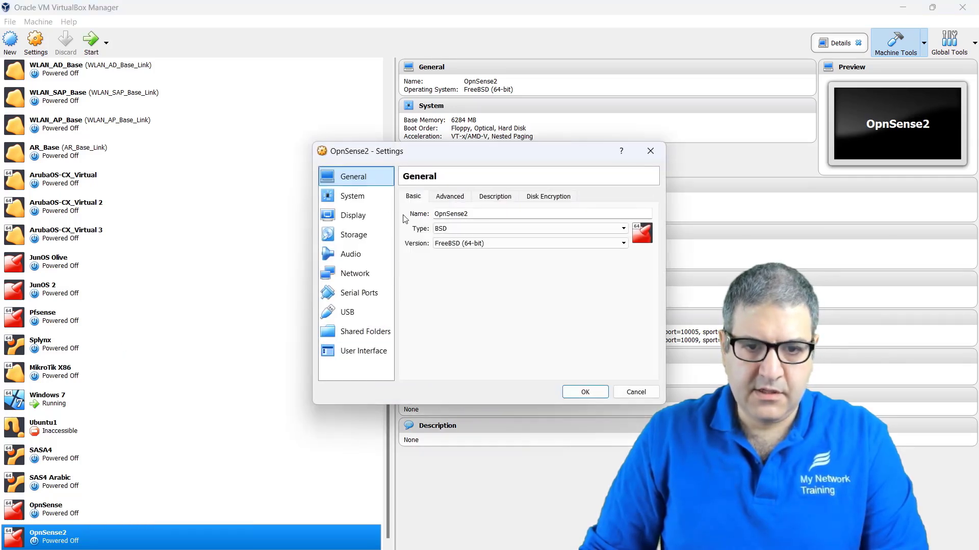
{"action": "left_click", "coordinate": [363, 200]}
{"action": "left_click", "coordinate": [494, 253]}
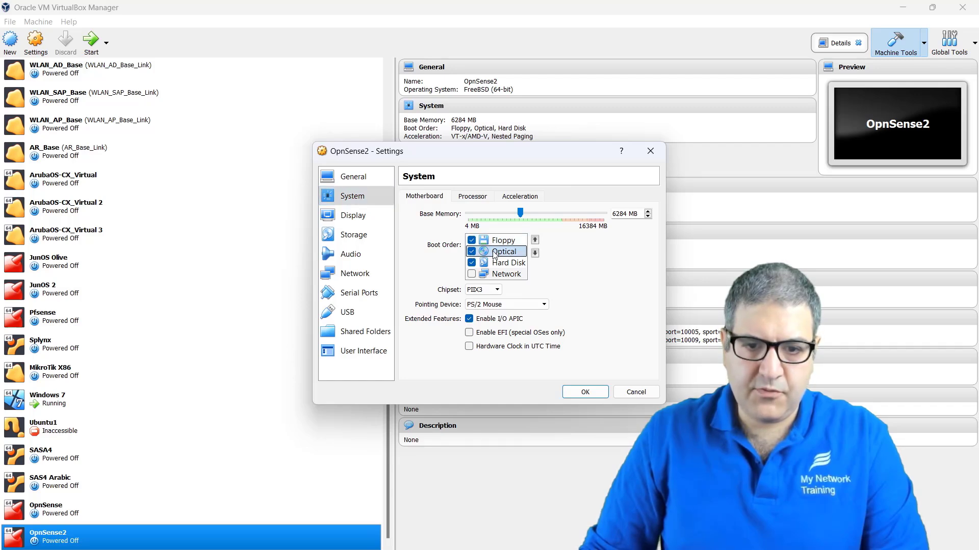
{"action": "left_click", "coordinate": [535, 253]}
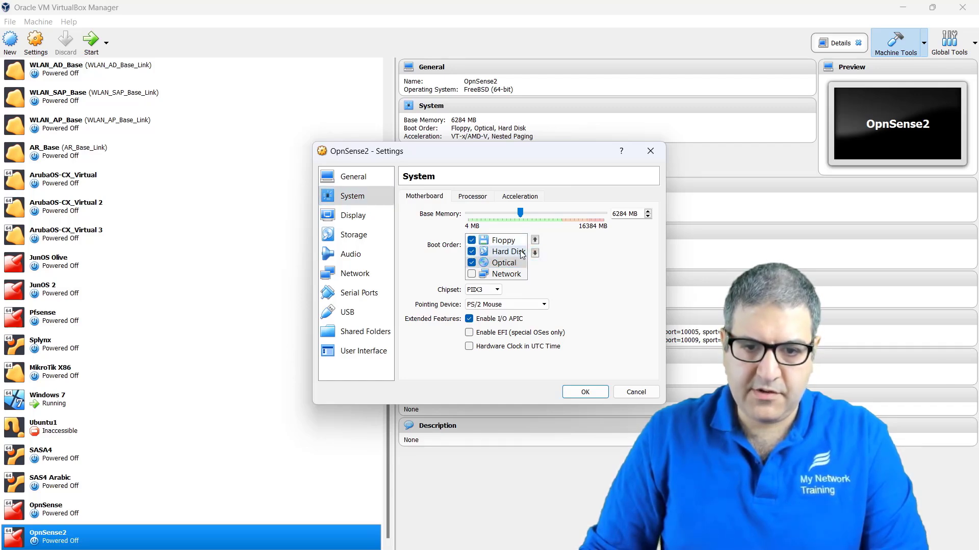
{"action": "left_click", "coordinate": [502, 243]}
{"action": "left_click", "coordinate": [535, 253]}
{"action": "left_click", "coordinate": [535, 253]}
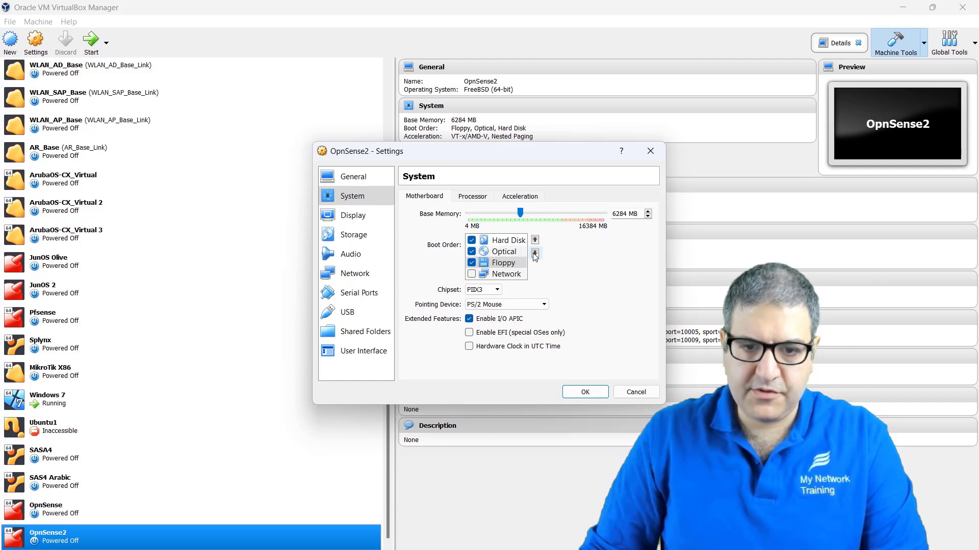
{"action": "left_click", "coordinate": [586, 393]}
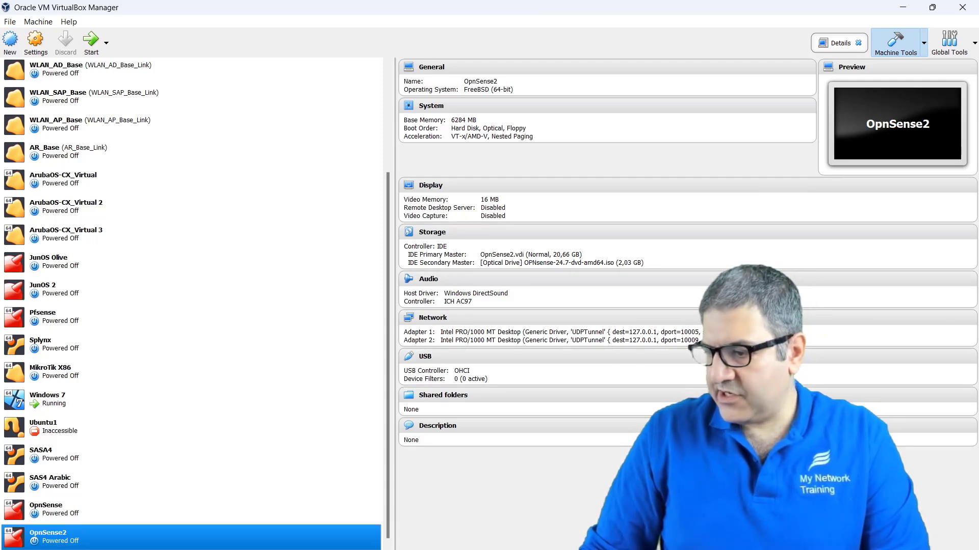
Step: Stop the OpnSense2-1 node in GNS3, then go back to VirtualBox Manager
{"action": "key", "text": "alt+Tab"}
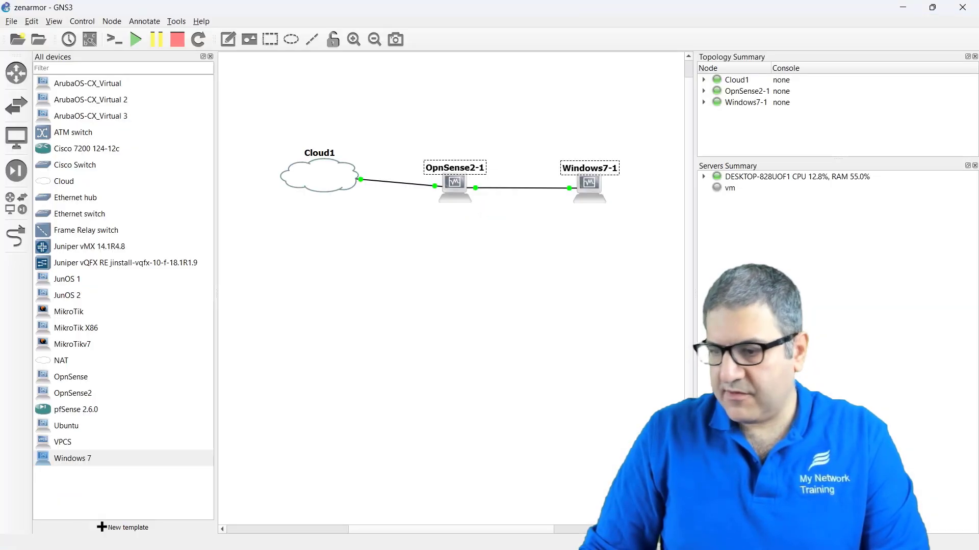
{"action": "right_click", "coordinate": [448, 187]}
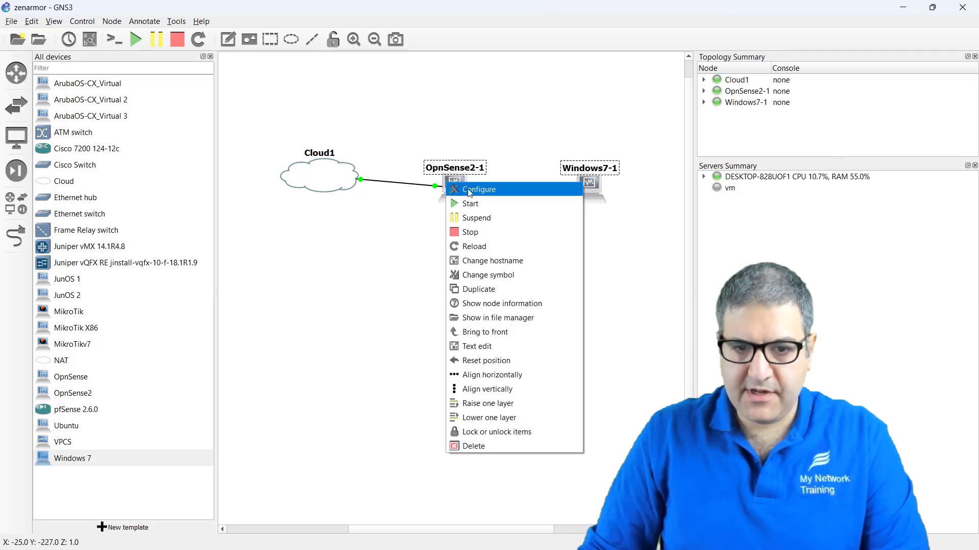
{"action": "left_click", "coordinate": [479, 233]}
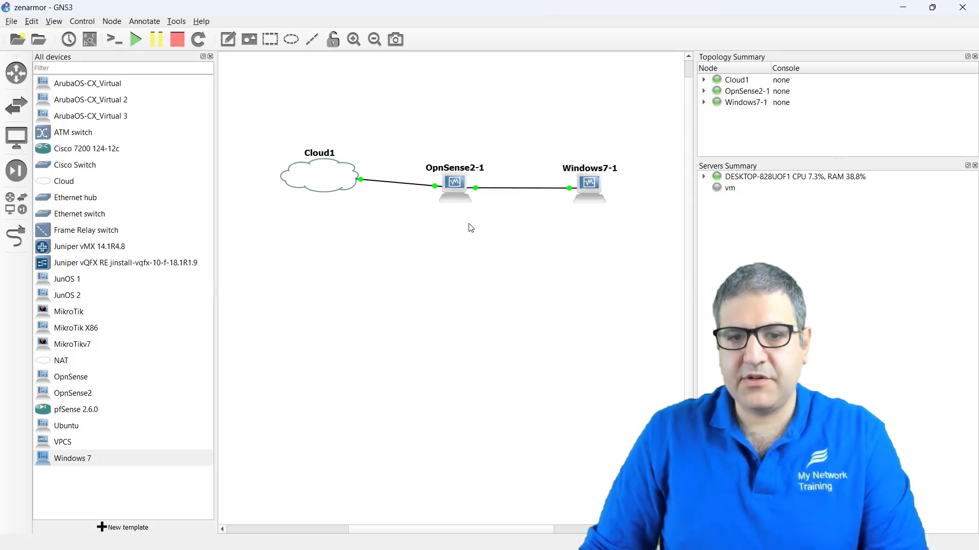
{"action": "right_click", "coordinate": [459, 187]}
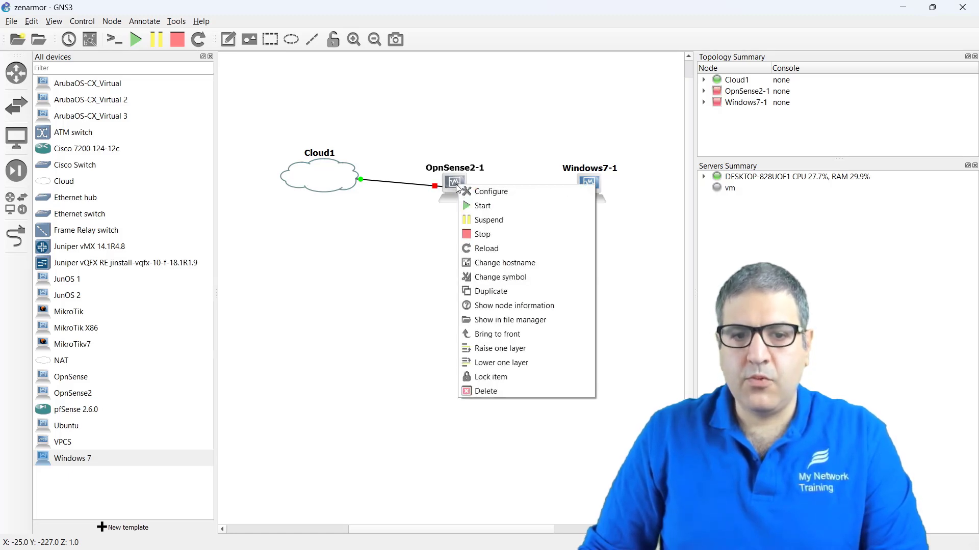
{"action": "left_click", "coordinate": [403, 267]}
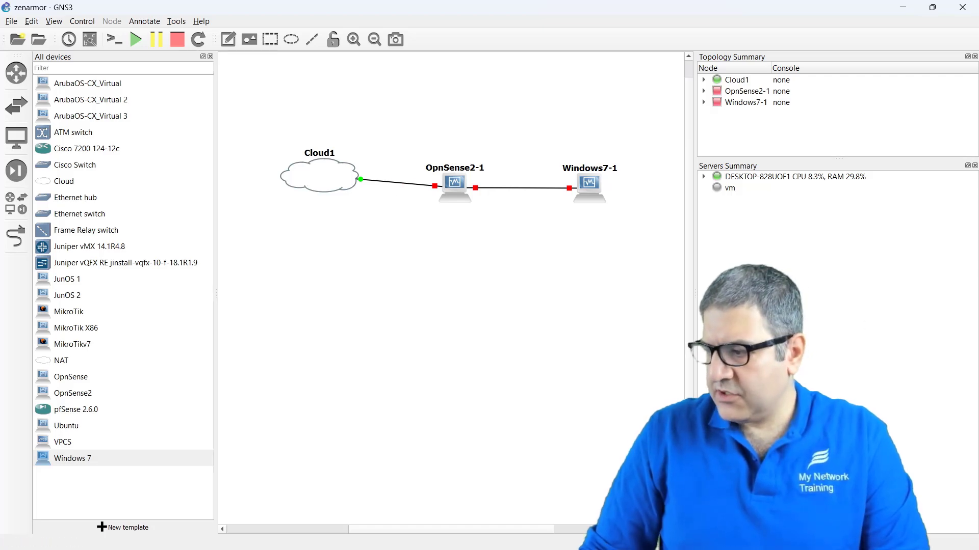
{"action": "key", "text": "alt+Tab"}
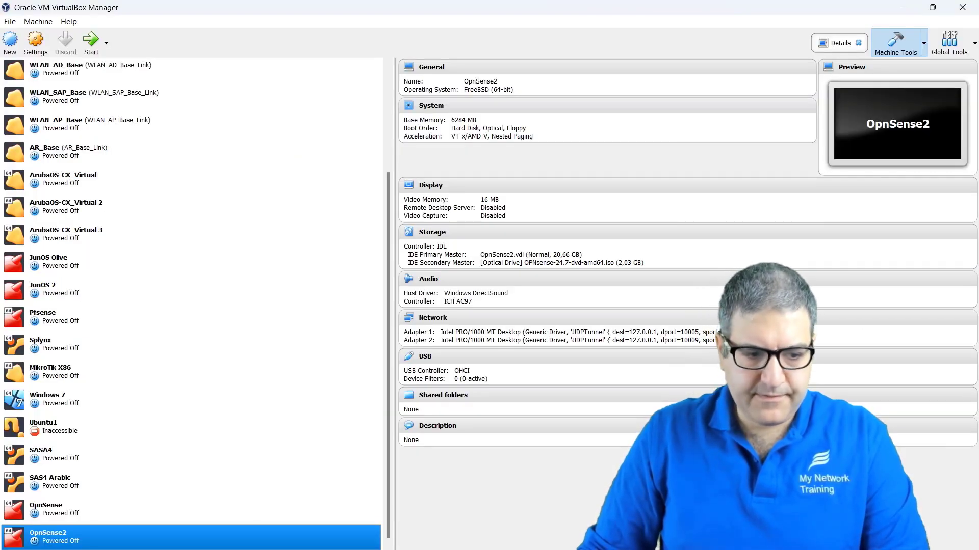
Step: Attach OpnSense2's Adapter 1 to NAT, save, and hide VirtualBox Manager
{"action": "right_click", "coordinate": [240, 539]}
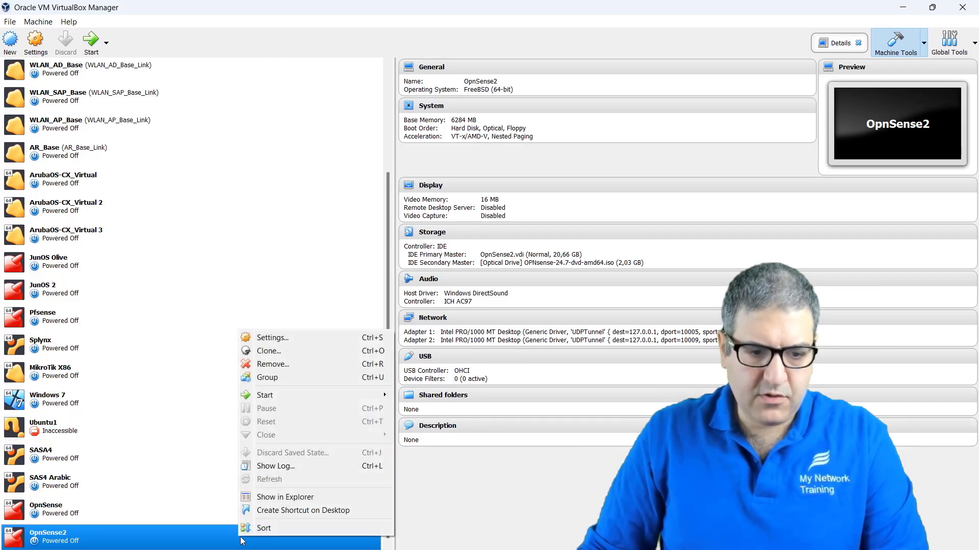
{"action": "left_click", "coordinate": [275, 338]}
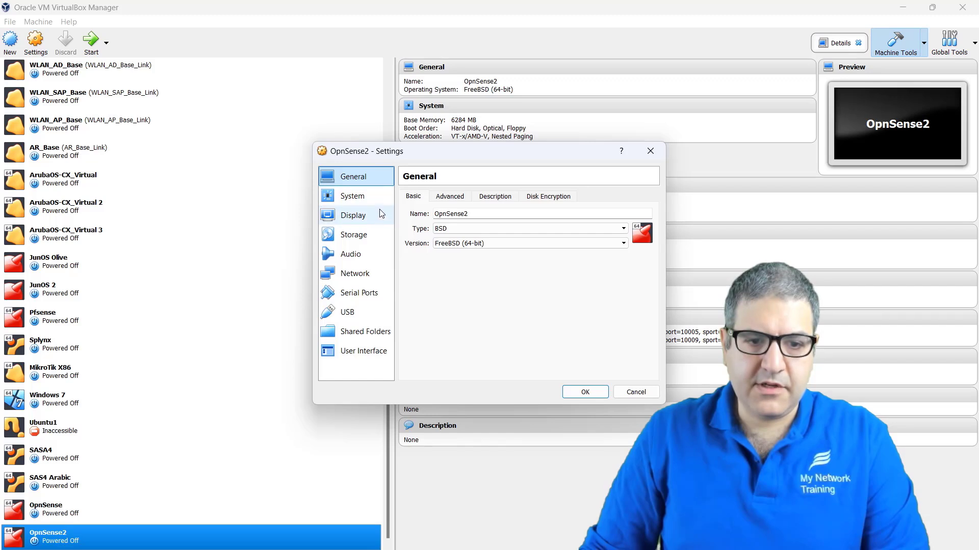
{"action": "left_click", "coordinate": [364, 277]}
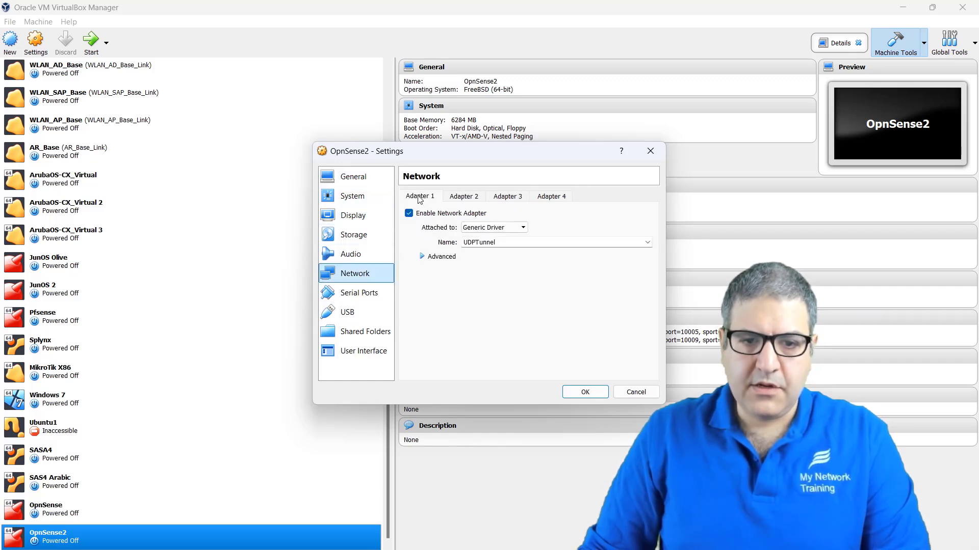
{"action": "left_click", "coordinate": [486, 228]}
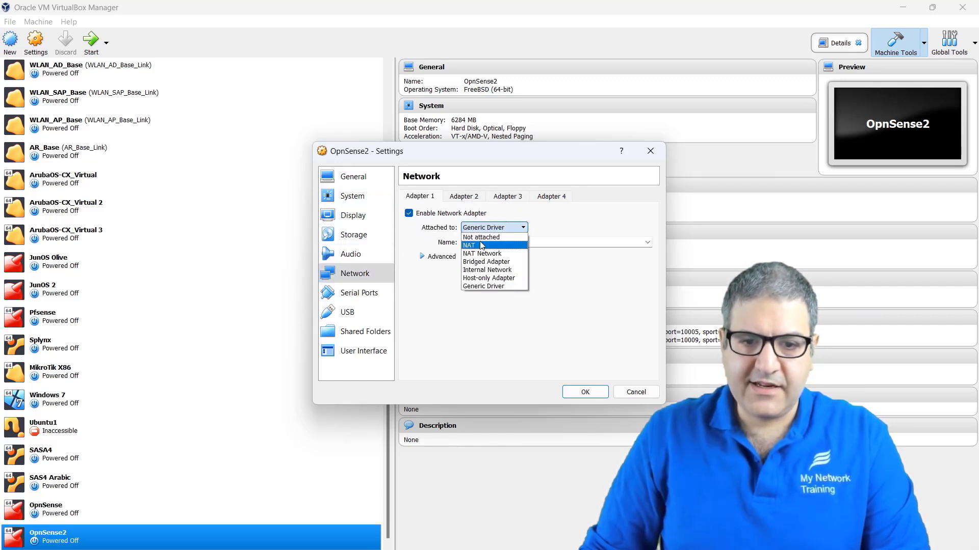
{"action": "left_click", "coordinate": [480, 246]}
{"action": "left_click", "coordinate": [465, 201]}
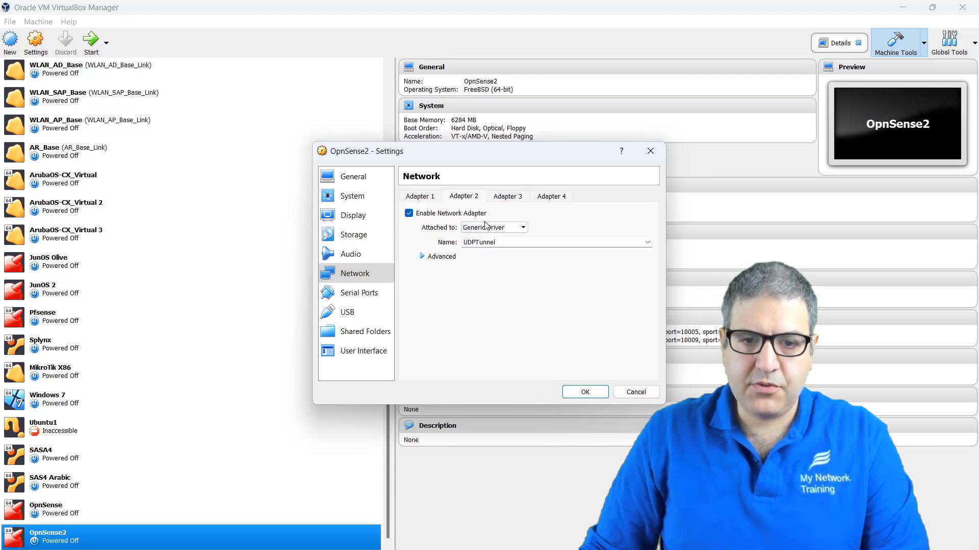
{"action": "left_click", "coordinate": [427, 198]}
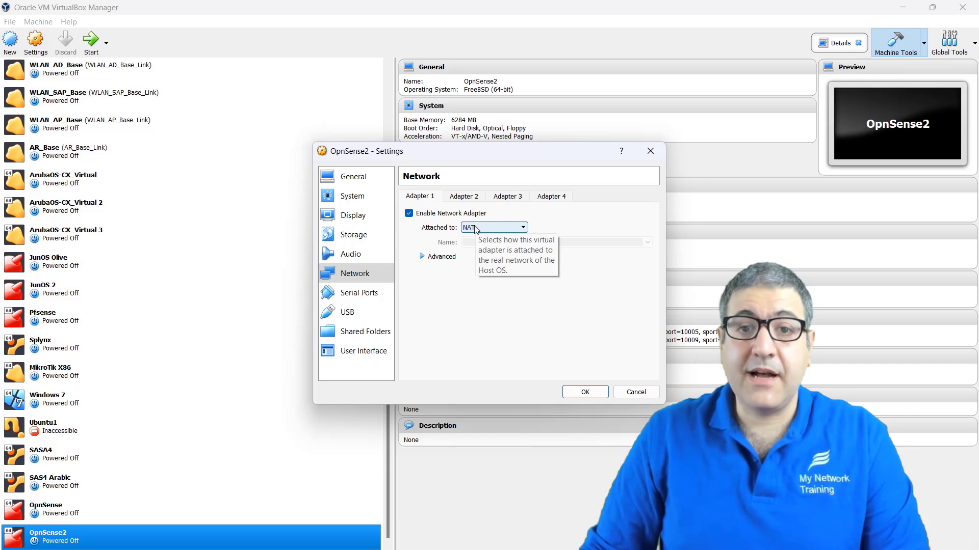
{"action": "left_click", "coordinate": [584, 398]}
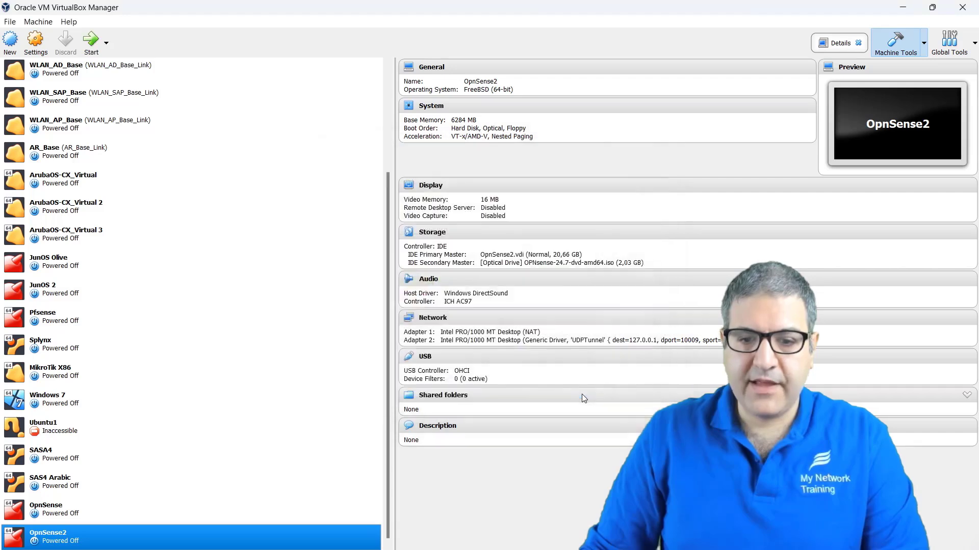
{"action": "left_click", "coordinate": [904, 6]}
Step: Start the OpnSense2-1 and Windows7-1 nodes and dismiss the keyboard auto-capture notice
{"action": "right_click", "coordinate": [456, 197]}
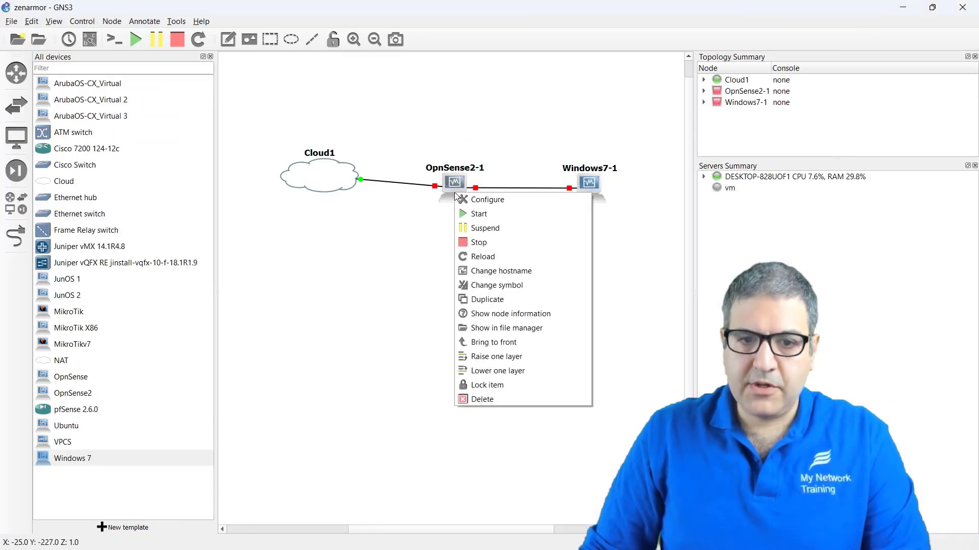
{"action": "left_click", "coordinate": [496, 220]}
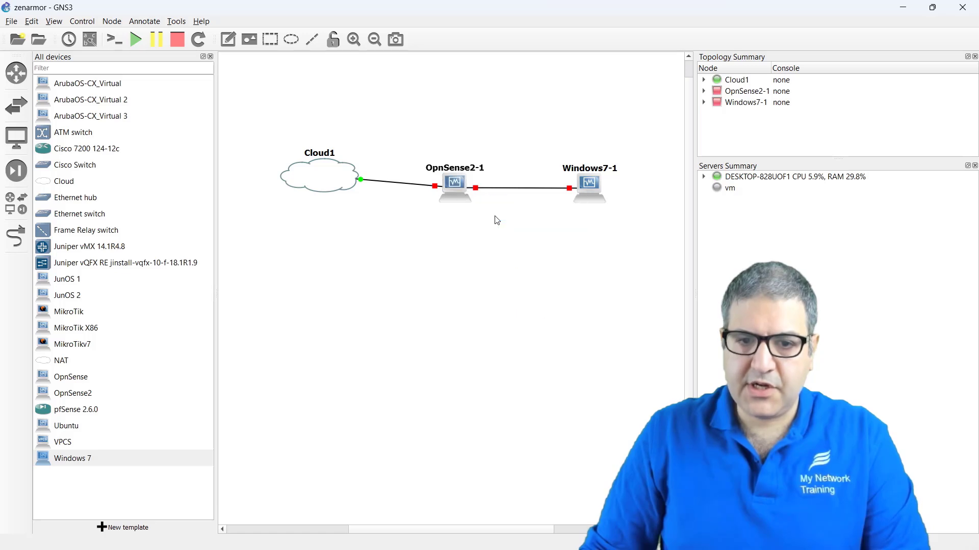
{"action": "right_click", "coordinate": [595, 186]}
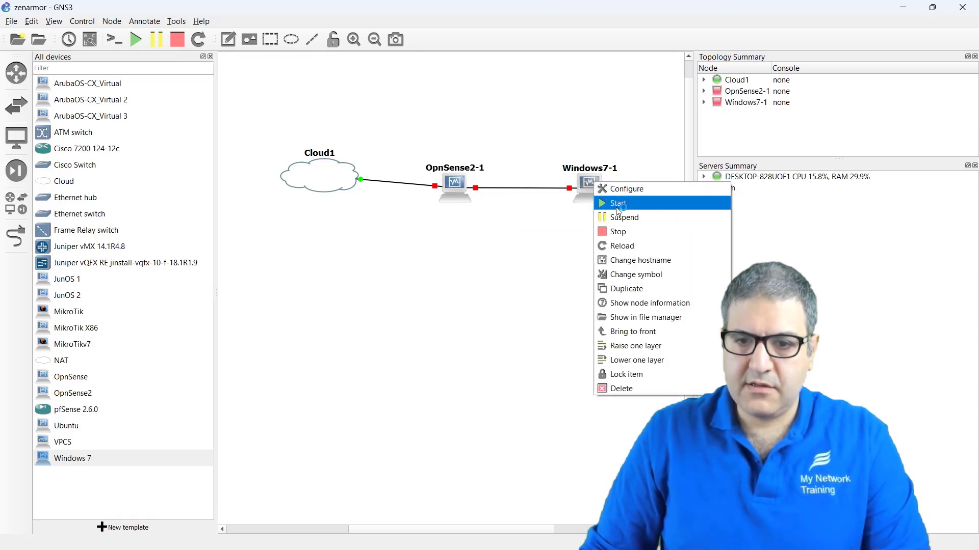
{"action": "left_click", "coordinate": [618, 204]}
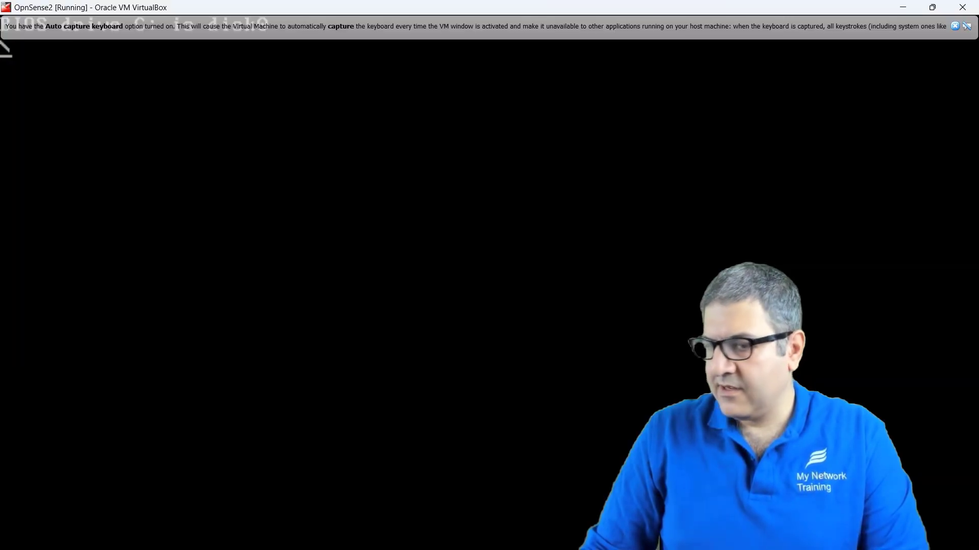
{"action": "left_click", "coordinate": [955, 27]}
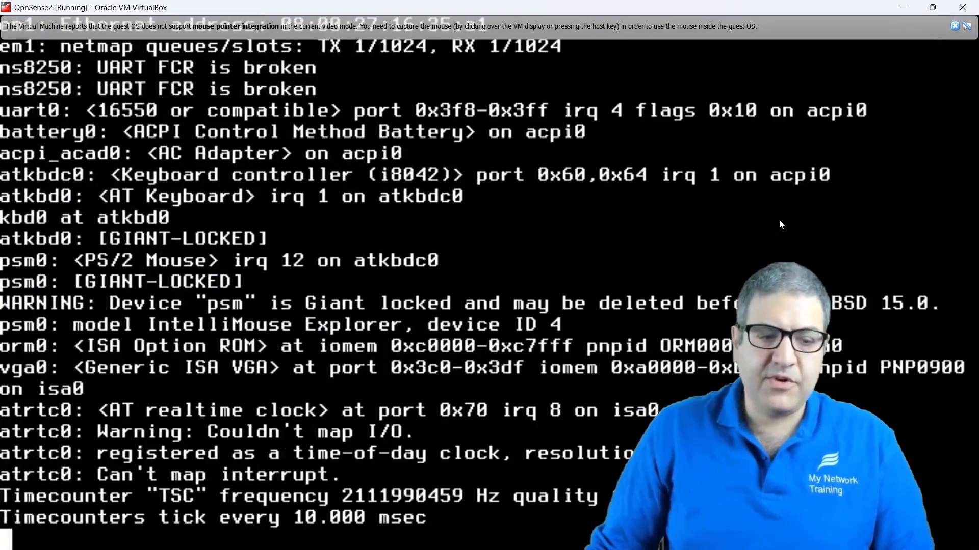
Step: Dismiss the mouse-integration and keyboard auto-capture notices while Windows 7 boots to logon
{"action": "left_click", "coordinate": [956, 29]}
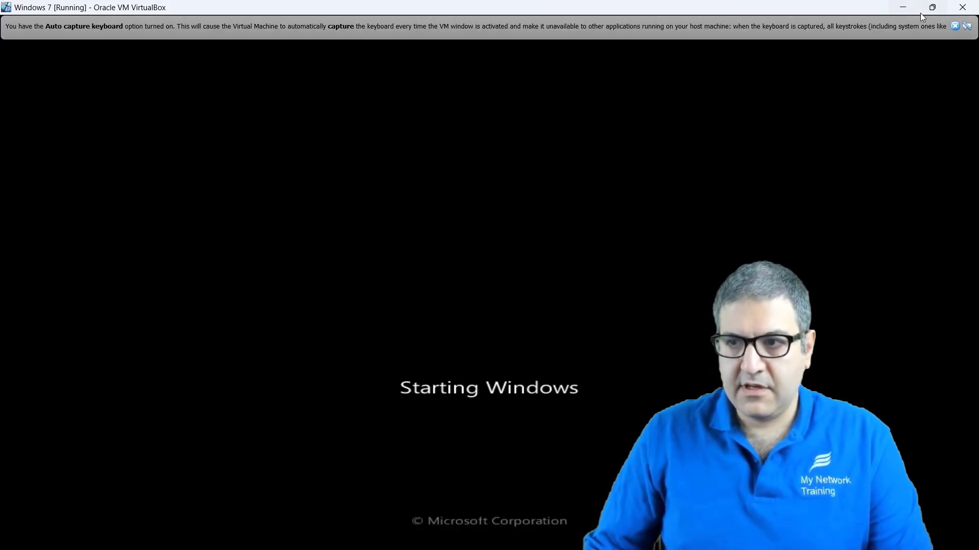
{"action": "left_click", "coordinate": [954, 26]}
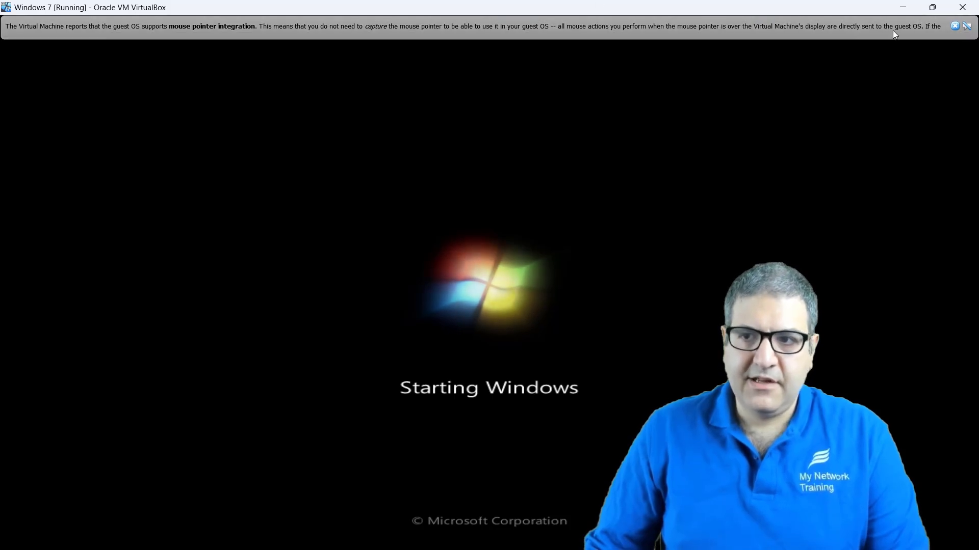
{"action": "left_click", "coordinate": [956, 29]}
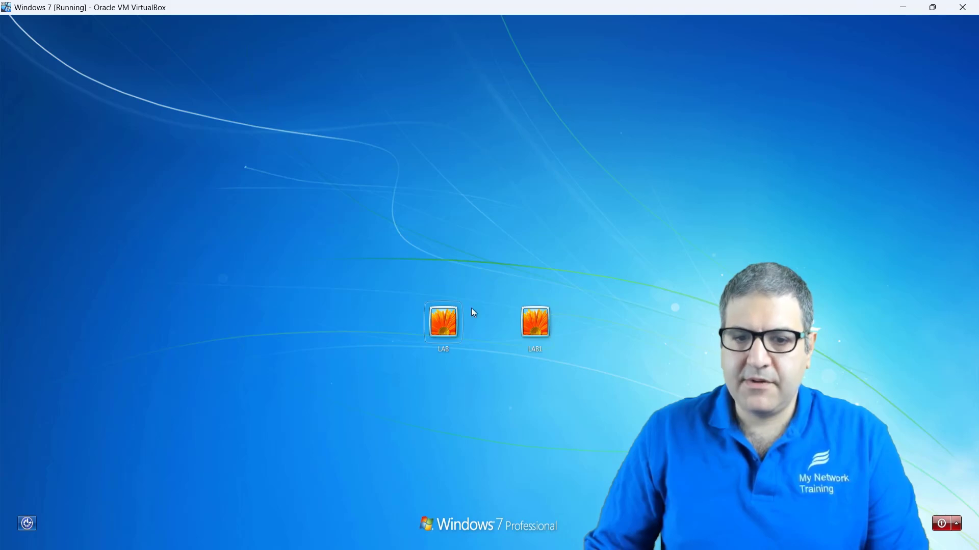
Step: Log in to the Windows 7 user account with its password
{"action": "left_click", "coordinate": [441, 319]}
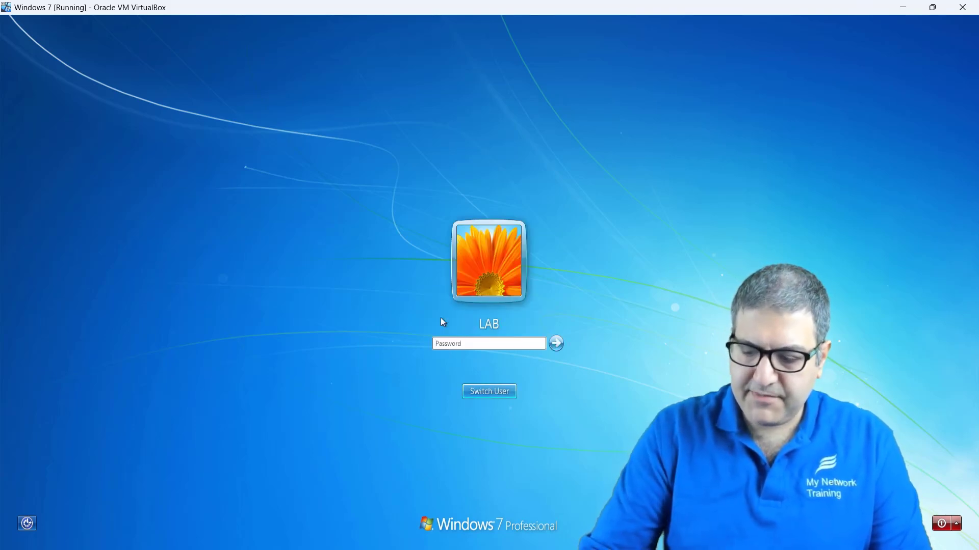
{"action": "left_click", "coordinate": [452, 345]}
{"action": "type", "text": "••••••"}
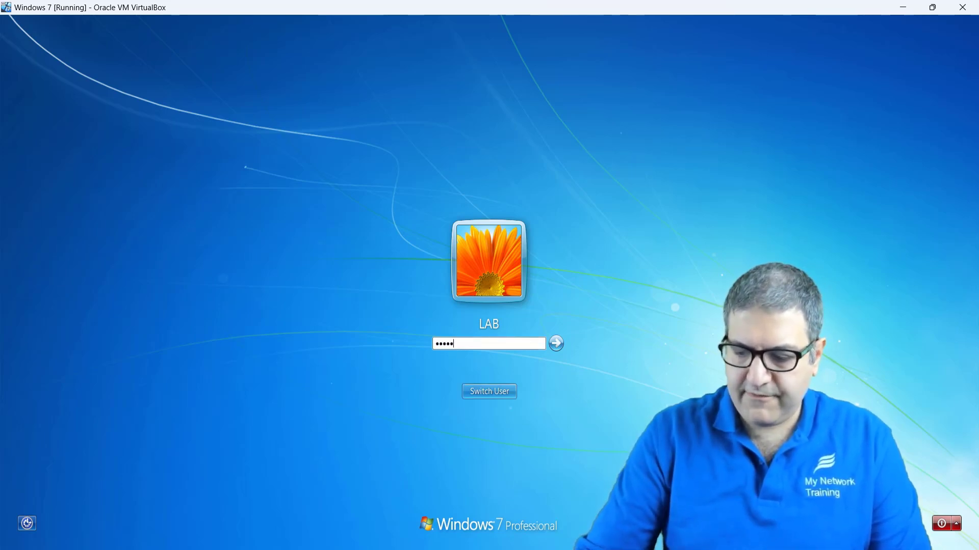
{"action": "key", "text": "Return"}
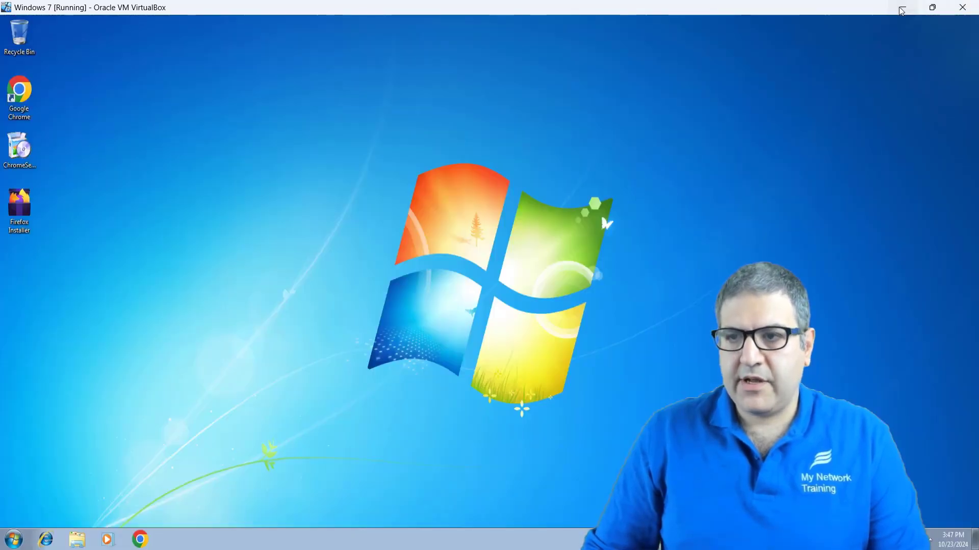
Step: Check OpnSense2's boot progress, then return to the Windows 7 desktop
{"action": "left_click", "coordinate": [901, 11]}
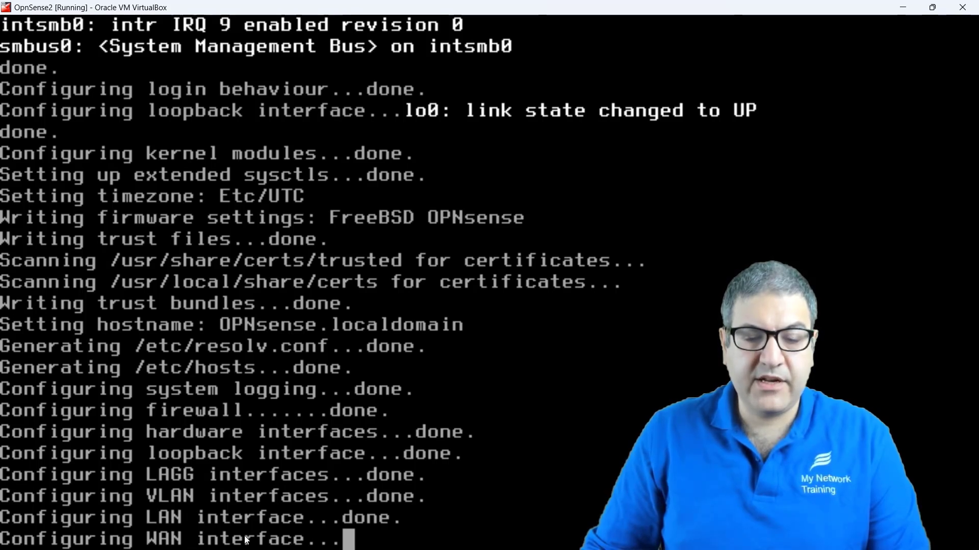
{"action": "left_click", "coordinate": [903, 8]}
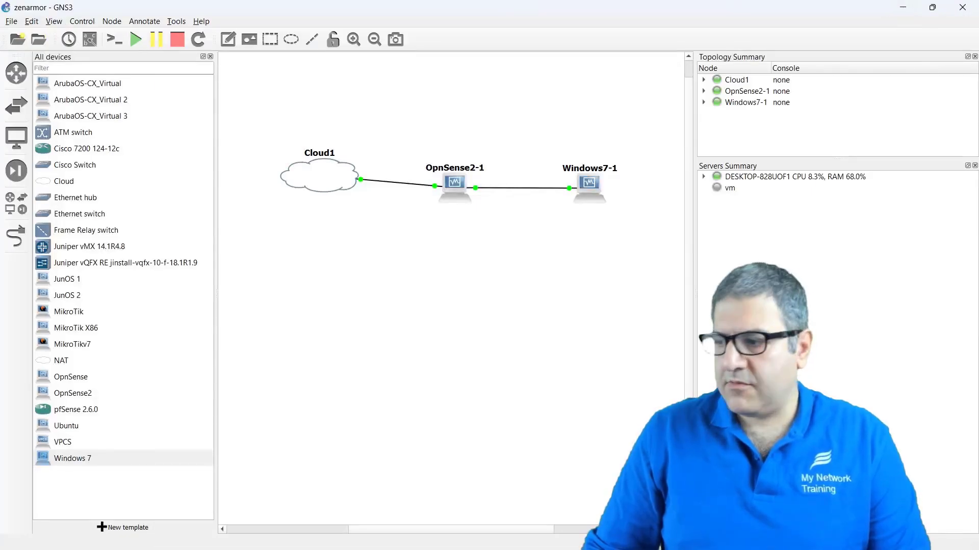
{"action": "key", "text": "alt+Tab"}
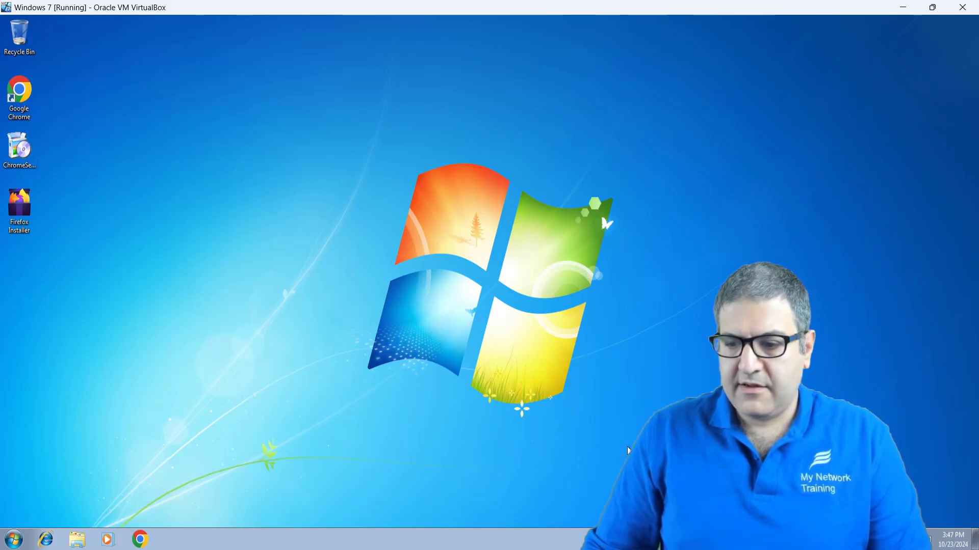
Step: Glance at OpnSense2, then open Windows 7's Network and Sharing Center from the tray icon
{"action": "left_click", "coordinate": [904, 9]}
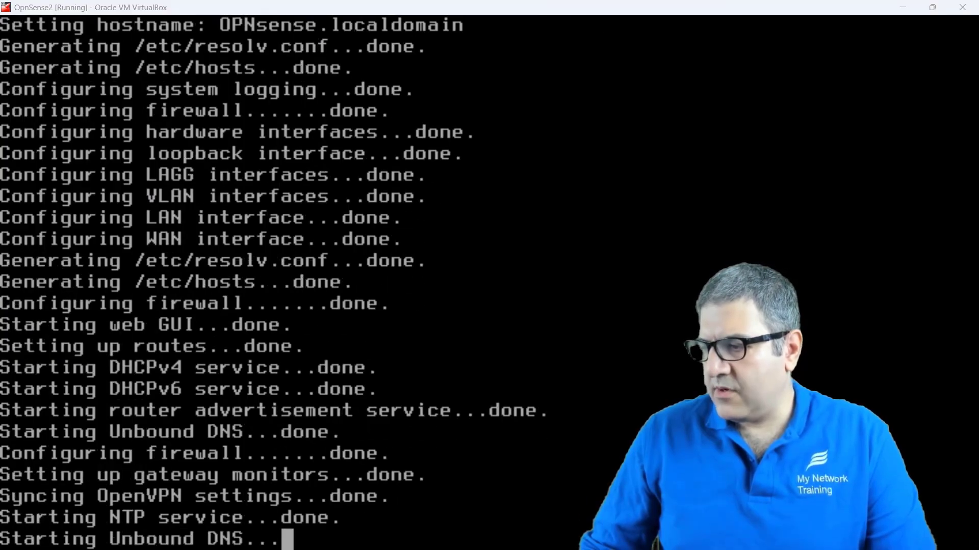
{"action": "key", "text": "alt+Tab"}
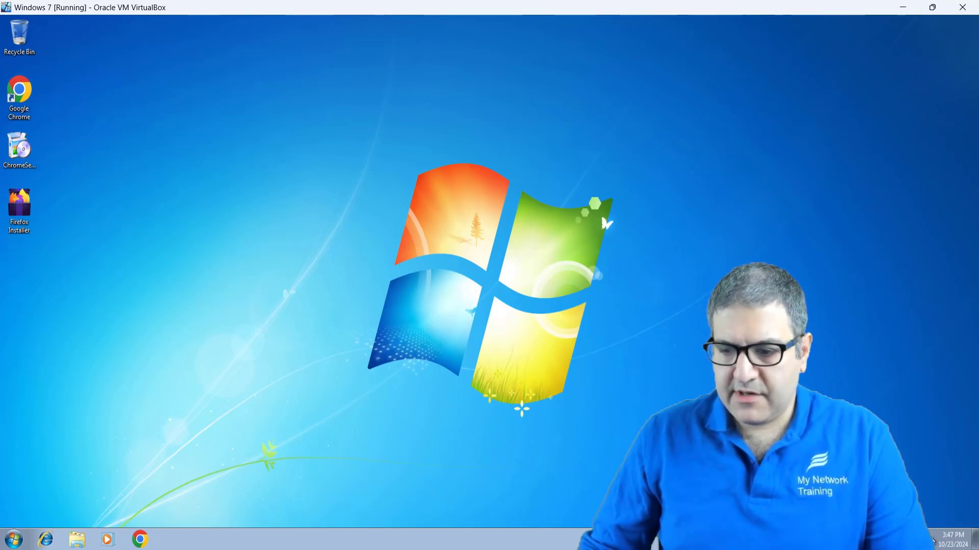
{"action": "left_click", "coordinate": [916, 539]}
{"action": "right_click", "coordinate": [916, 539]}
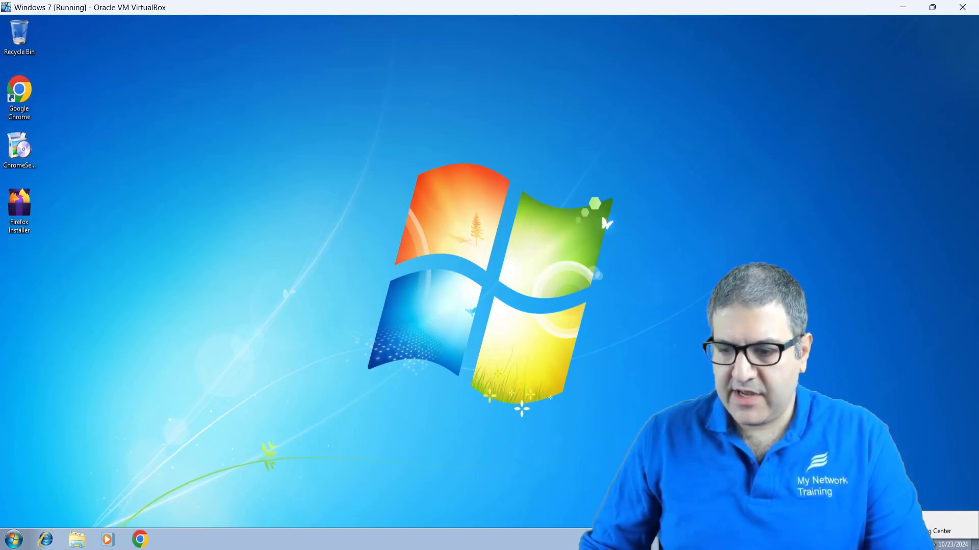
{"action": "left_click", "coordinate": [943, 531]}
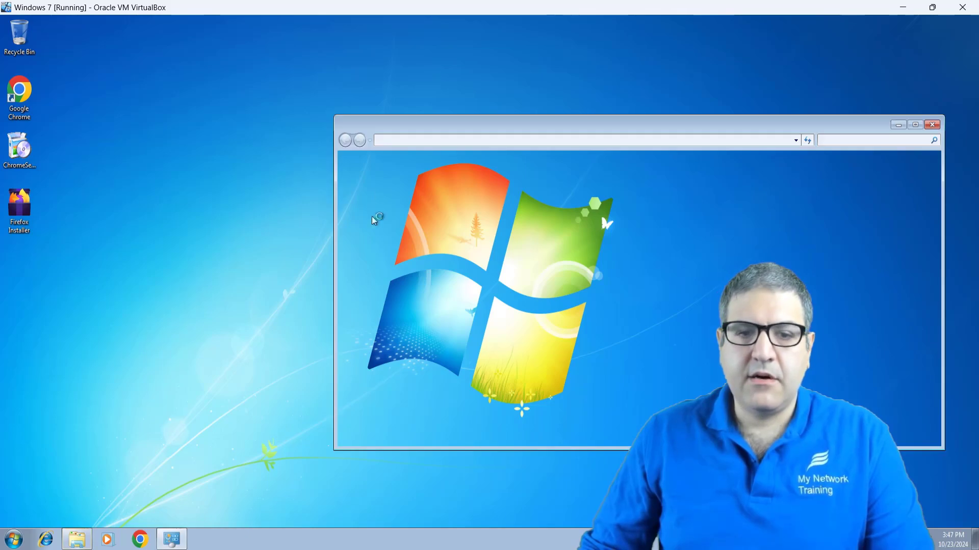
Step: Review Local Area Connection's IPv4 settings (192.168.1.2, gateway 192.168.1.1), then close both dialogs
{"action": "left_click_drag", "start_coordinate": [408, 123], "coordinate": [353, 102]}
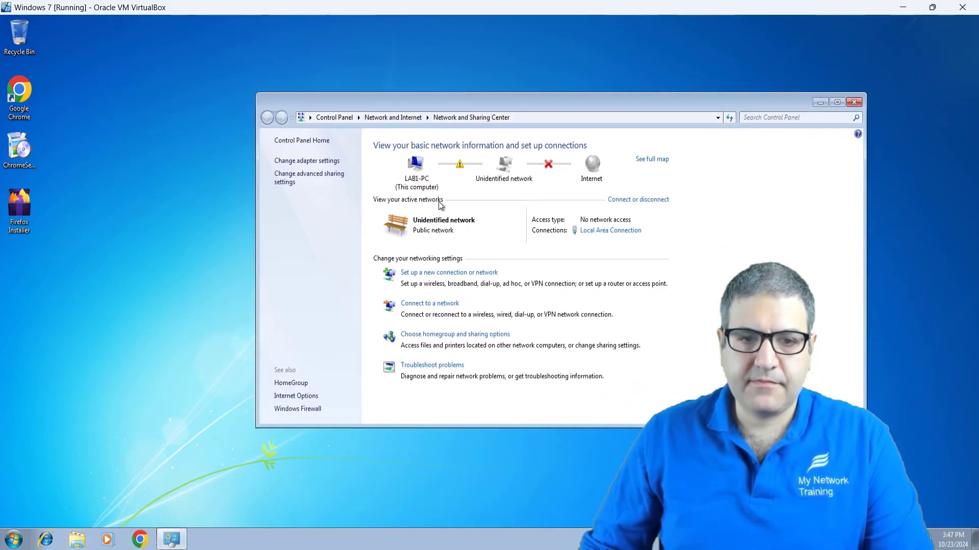
{"action": "left_click", "coordinate": [317, 160]}
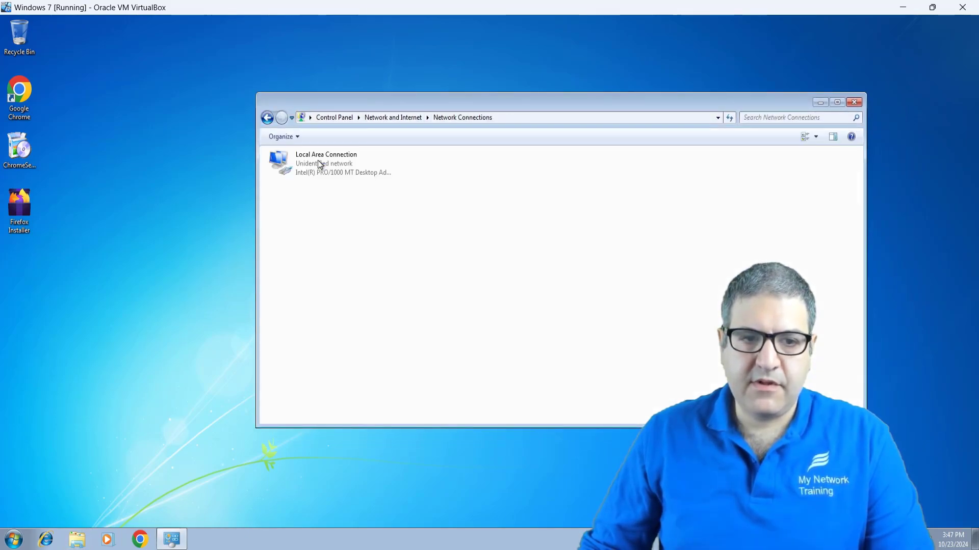
{"action": "right_click", "coordinate": [316, 162]}
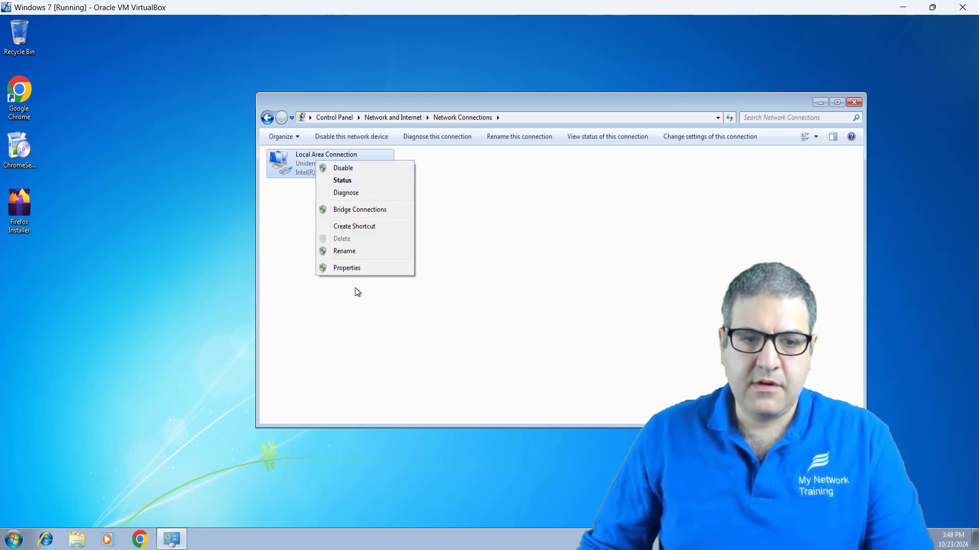
{"action": "left_click", "coordinate": [350, 269]}
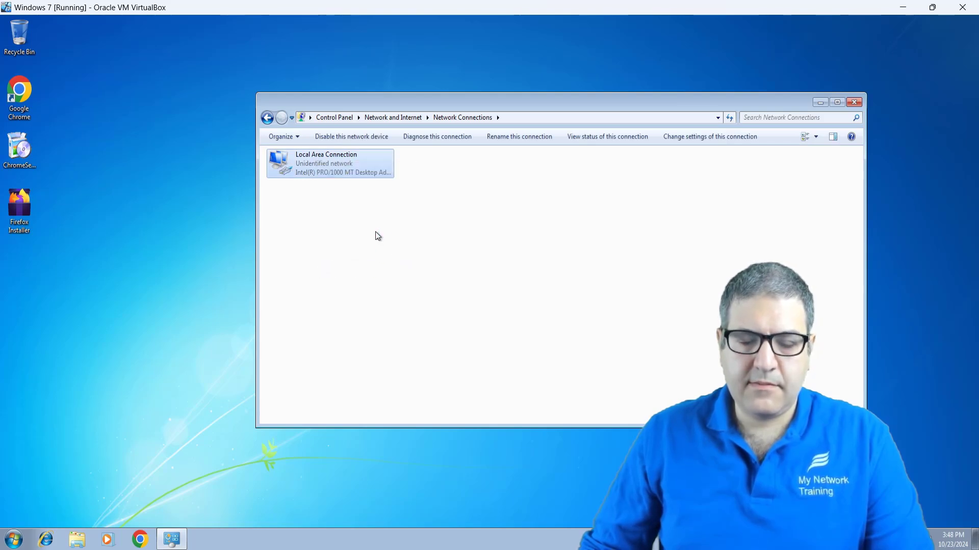
{"action": "double_click", "coordinate": [377, 277]}
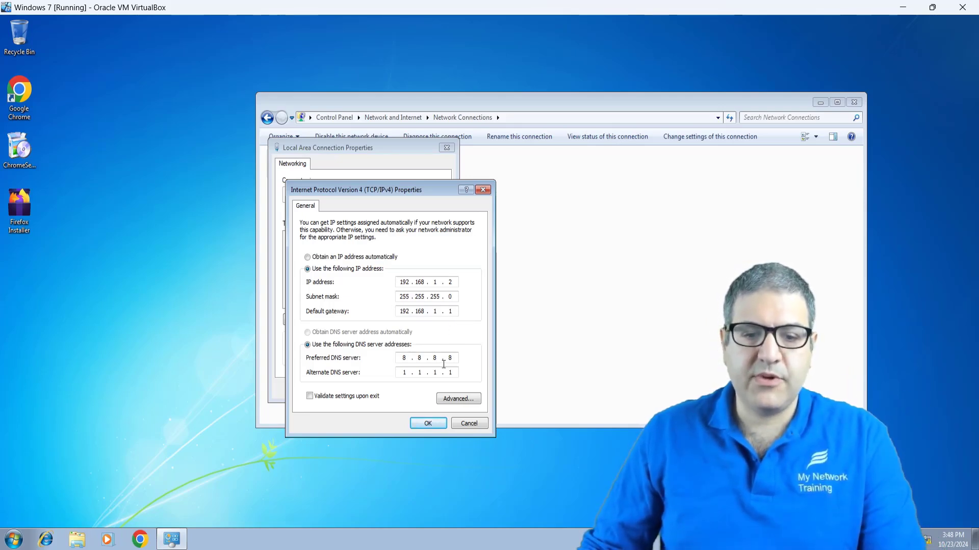
{"action": "left_click", "coordinate": [465, 424]}
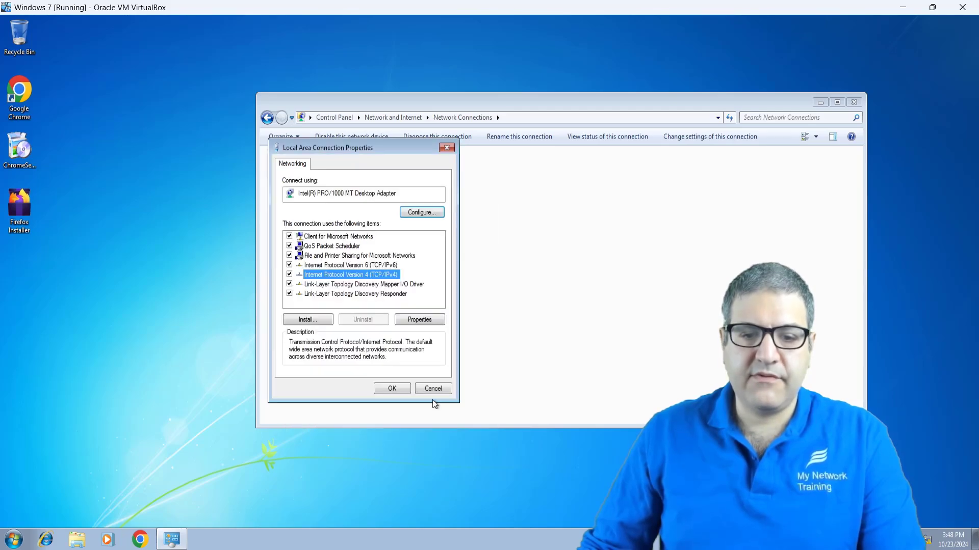
{"action": "left_click", "coordinate": [432, 392]}
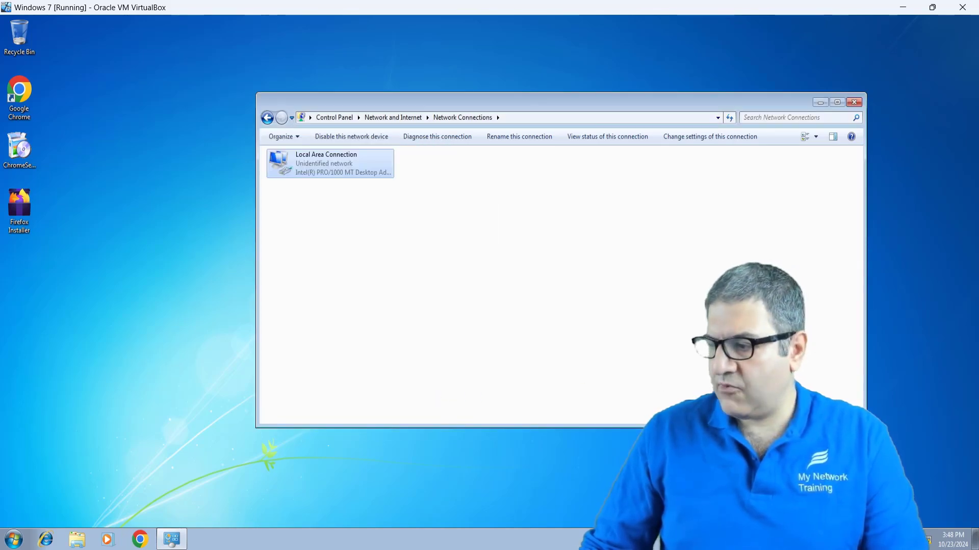
{"action": "key", "text": "alt+Tab"}
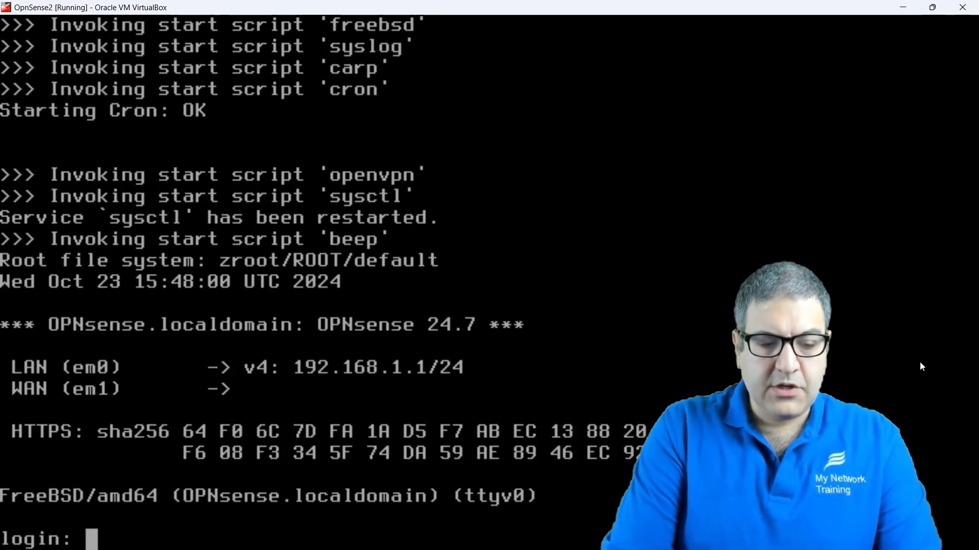
Step: Log in to the OPNsense console as root with the account password
{"action": "type", "text": "roo"}
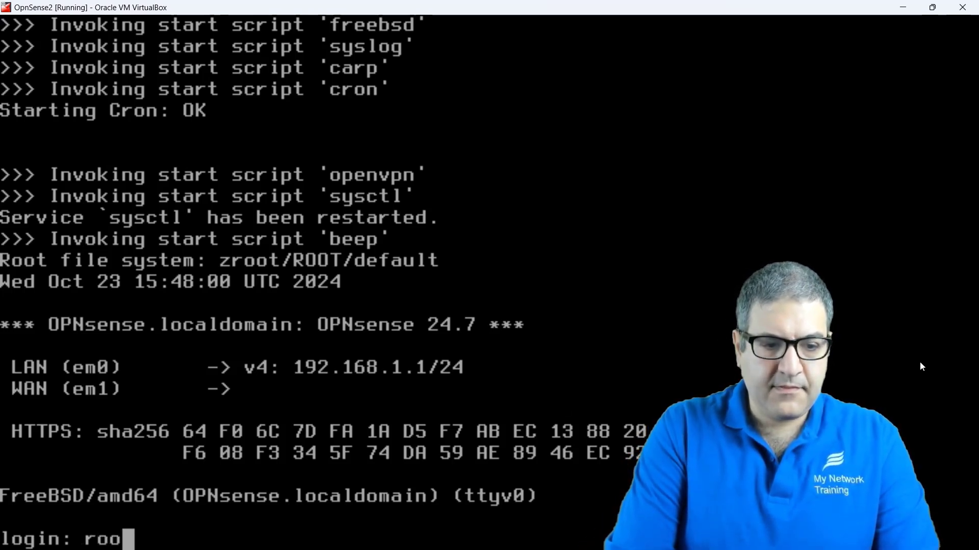
{"action": "type", "text": "t"}
{"action": "key", "text": "Return"}
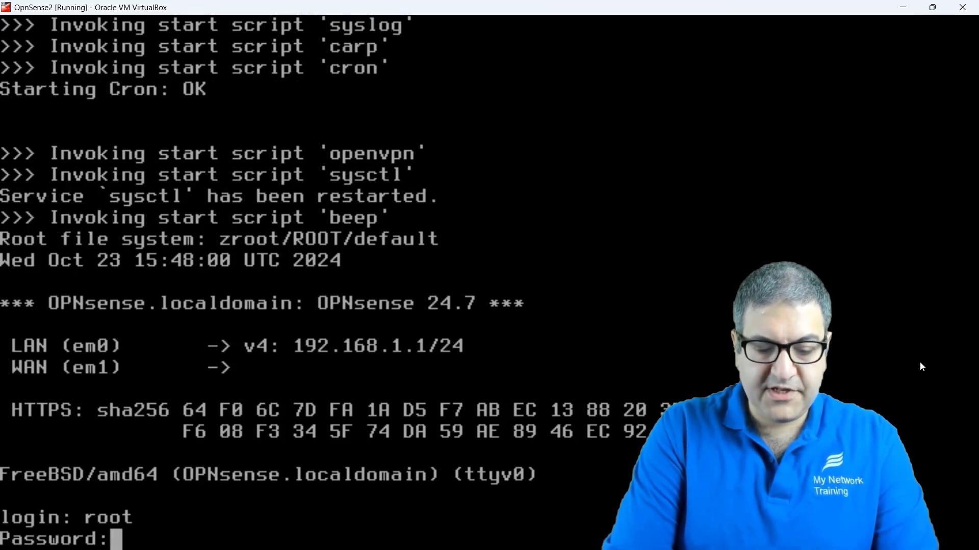
{"action": "key", "text": "Return"}
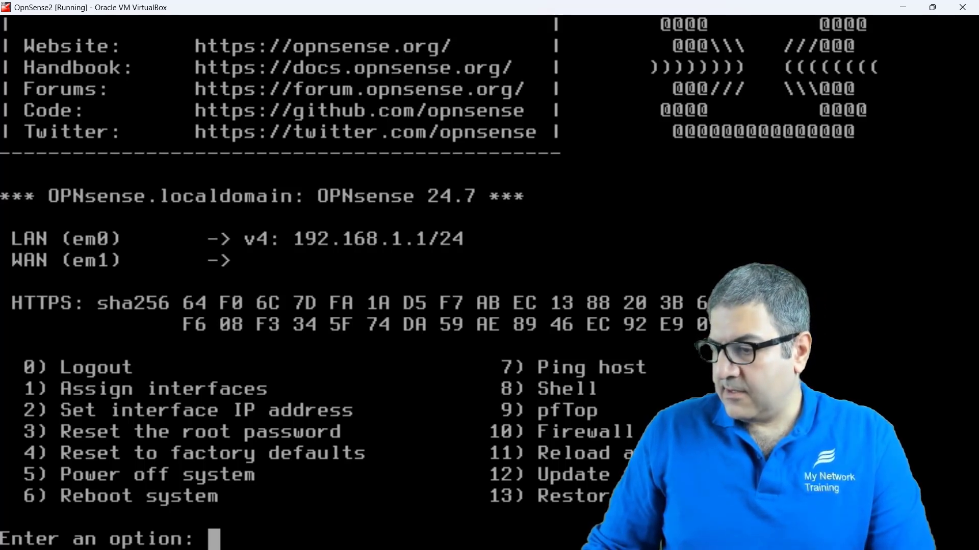
{"action": "key", "text": "alt+Tab"}
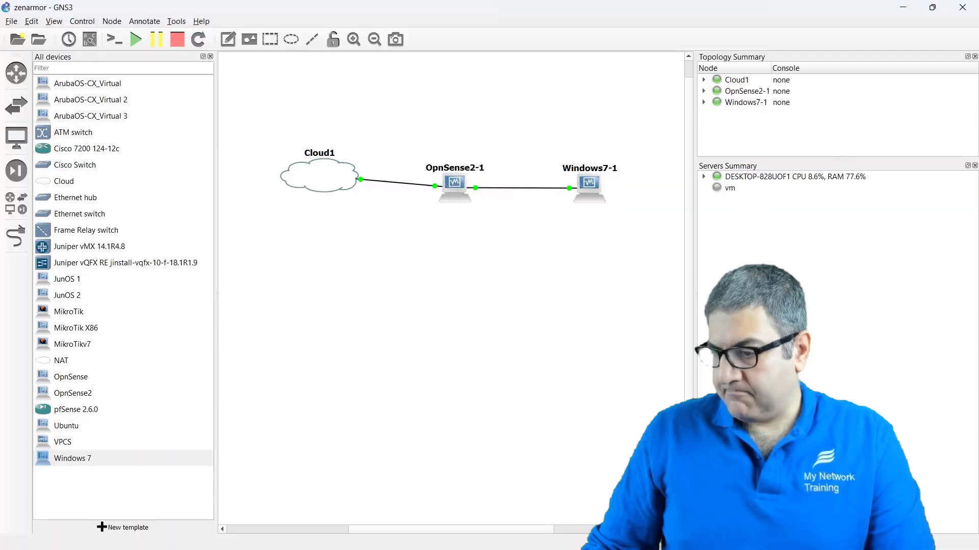
Step: Show interface labels on the GNS3 links and place em0 and em1 beside OpnSense2-1
{"action": "left_click", "coordinate": [54, 22]}
{"action": "left_click", "coordinate": [110, 164]}
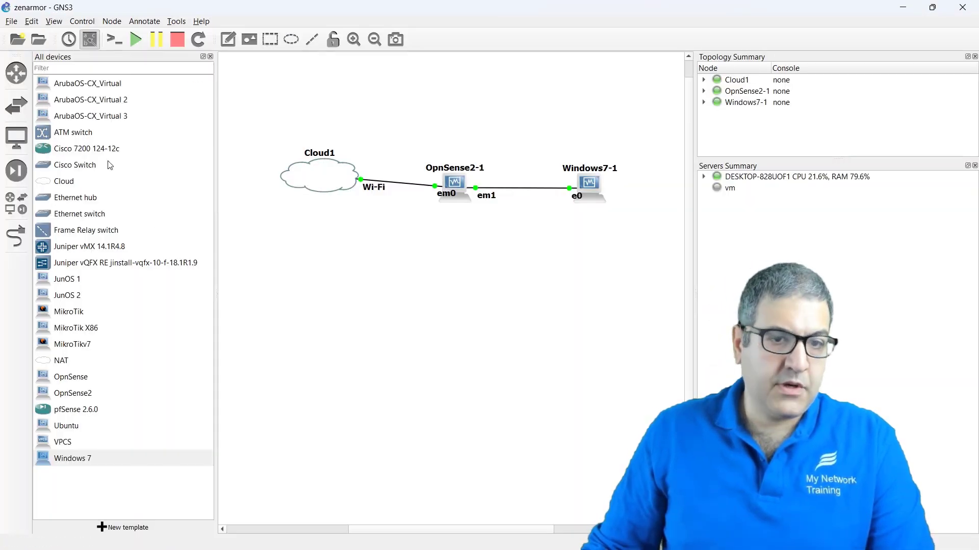
{"action": "left_click_drag", "start_coordinate": [446, 198], "coordinate": [427, 199]}
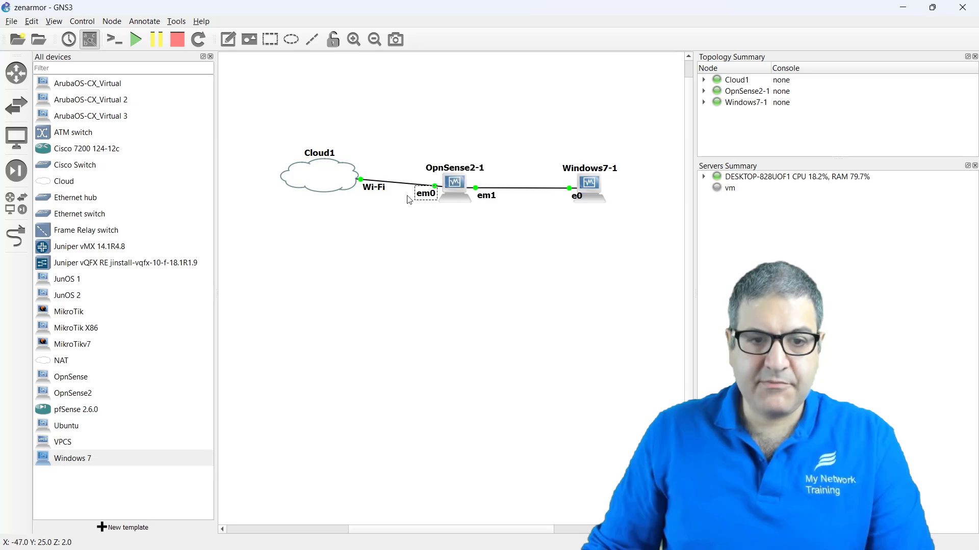
{"action": "left_click_drag", "start_coordinate": [490, 197], "coordinate": [486, 198]}
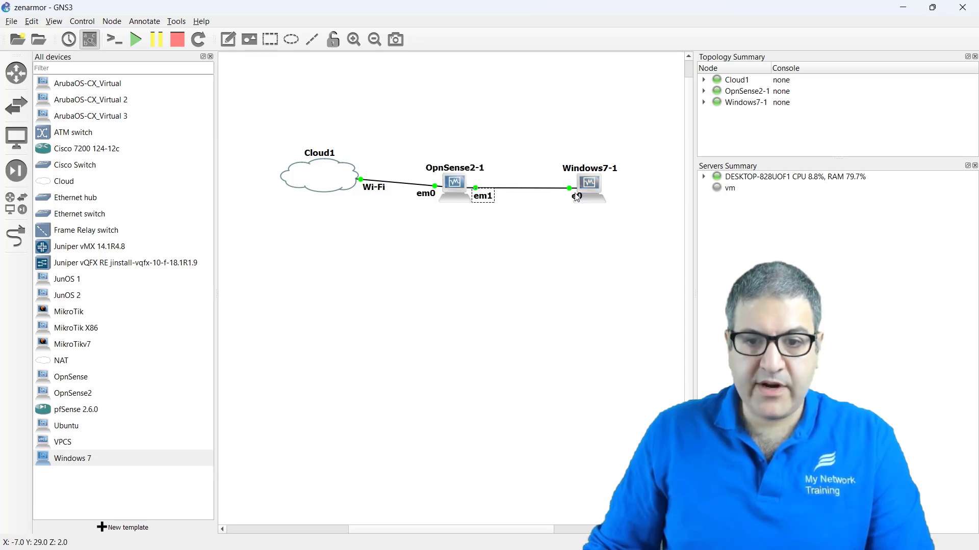
{"action": "left_click", "coordinate": [905, 8]}
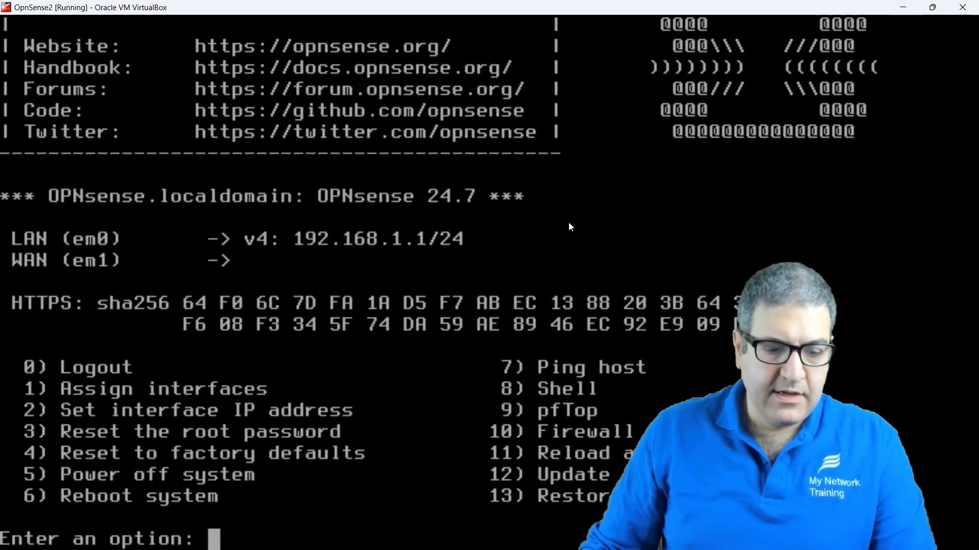
Step: Start interface assignment with option 1, answering n to LAGGs and VLANs
{"action": "type", "text": "1"}
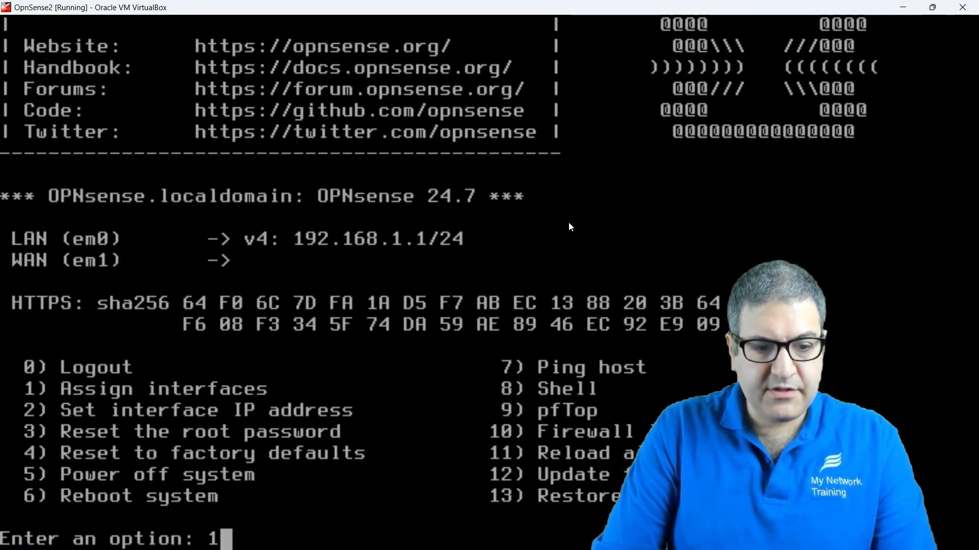
{"action": "key", "text": "Return"}
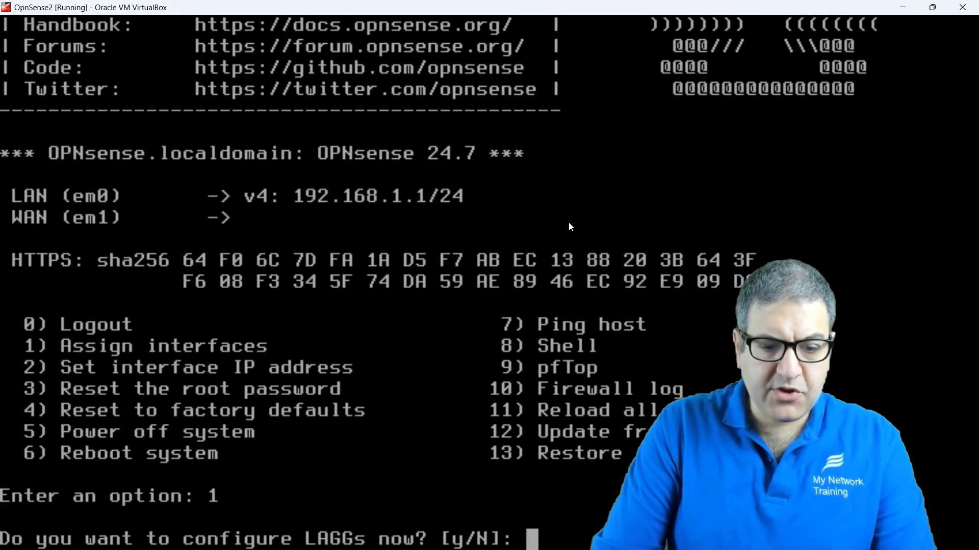
{"action": "type", "text": "n"}
{"action": "key", "text": "Return"}
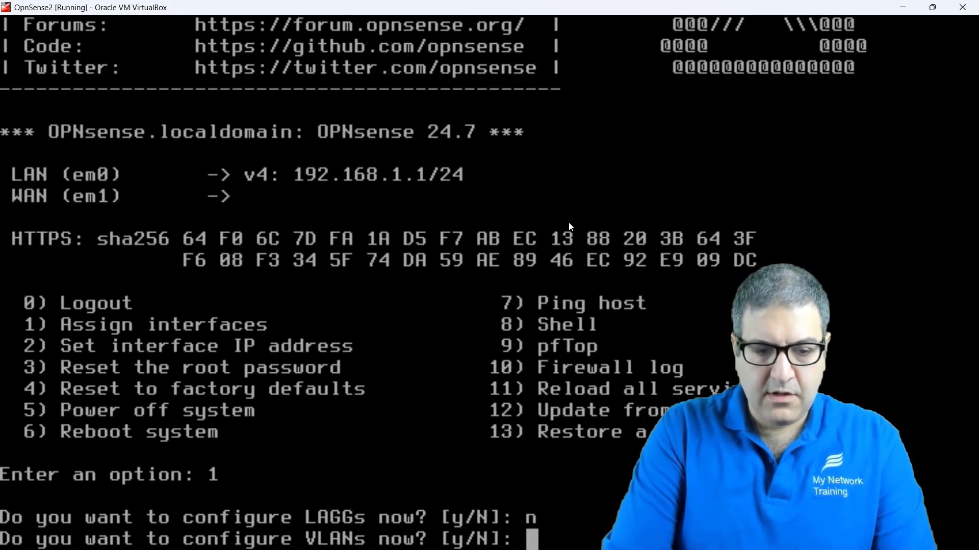
{"action": "type", "text": "n"}
{"action": "key", "text": "Return"}
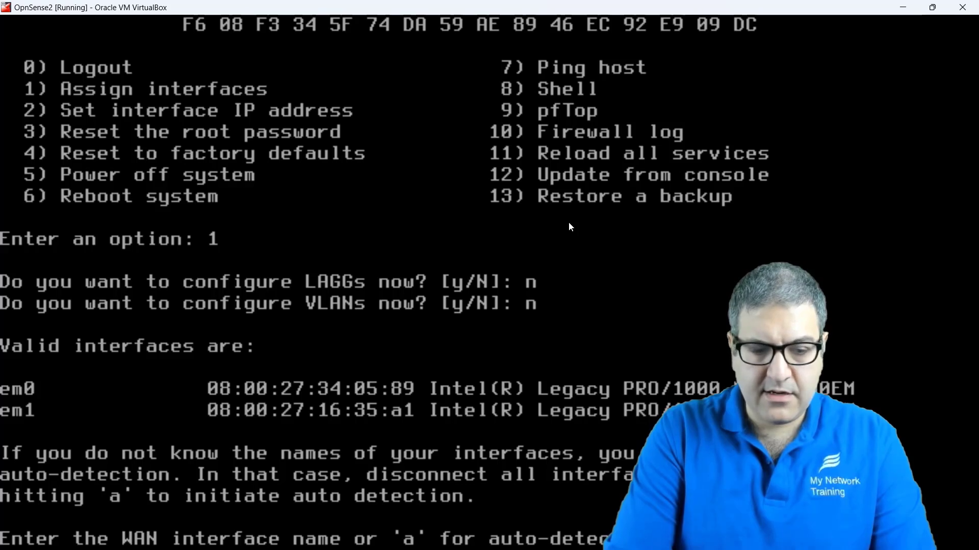
Step: Set WAN to em0 and LAN to em1, skip optional interfaces, and confirm with y
{"action": "key", "text": "Return"}
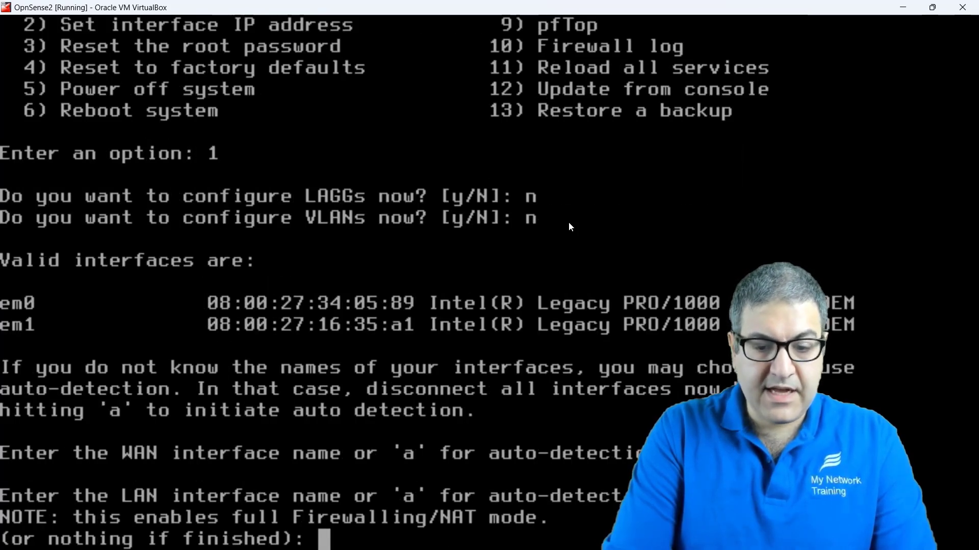
{"action": "type", "text": "em1"}
{"action": "key", "text": "Return"}
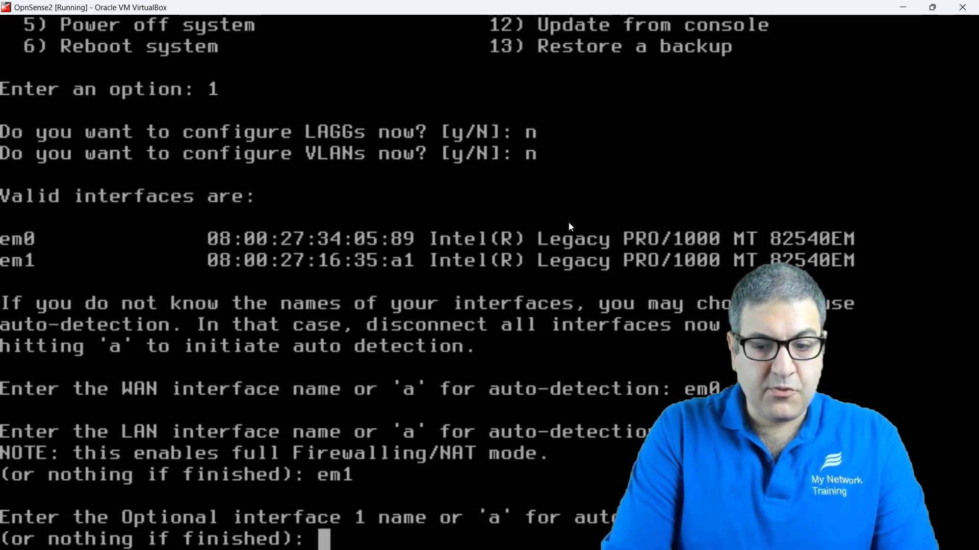
{"action": "key", "text": "Return"}
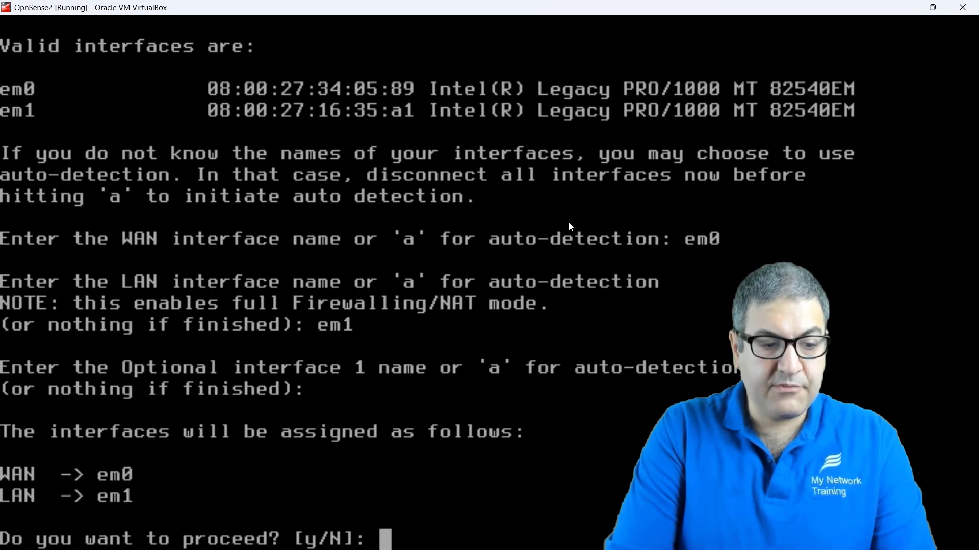
{"action": "type", "text": "y"}
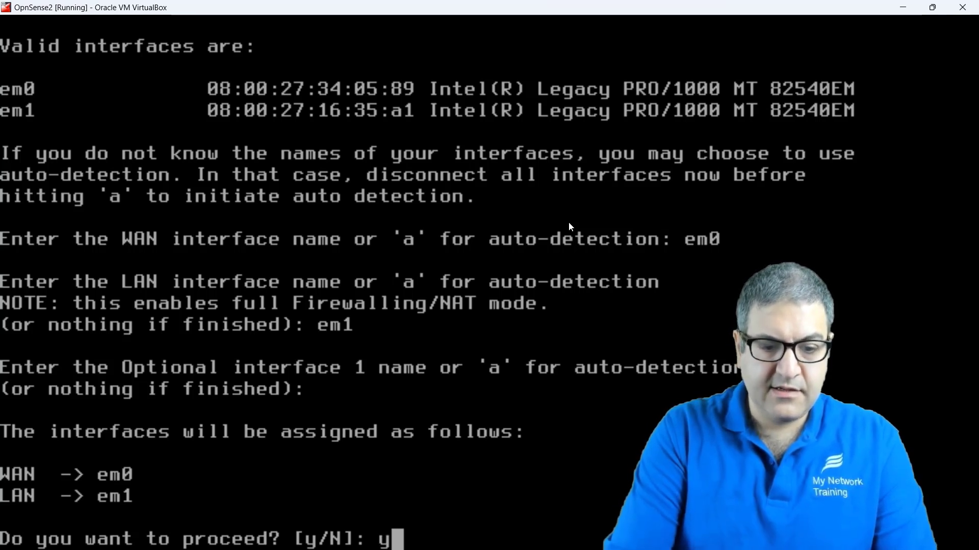
{"action": "key", "text": "Return"}
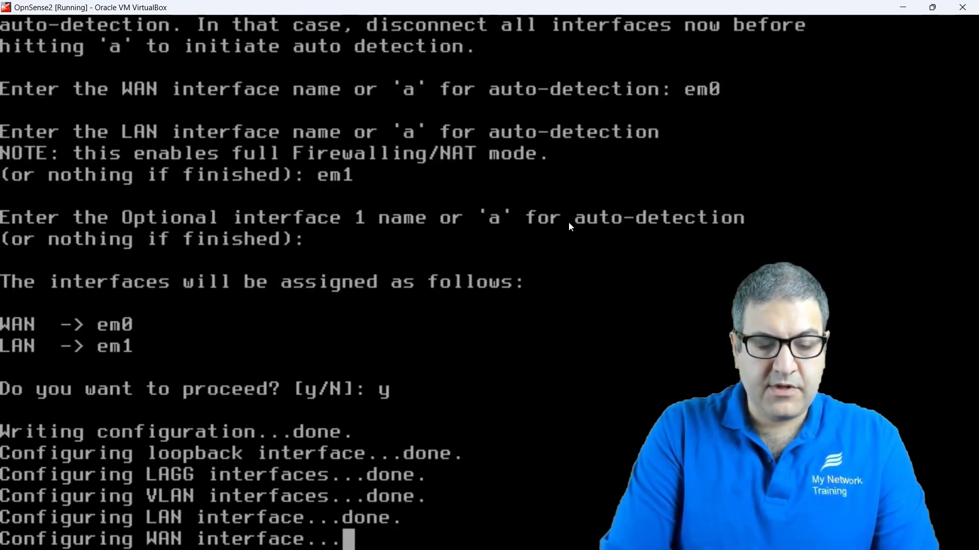
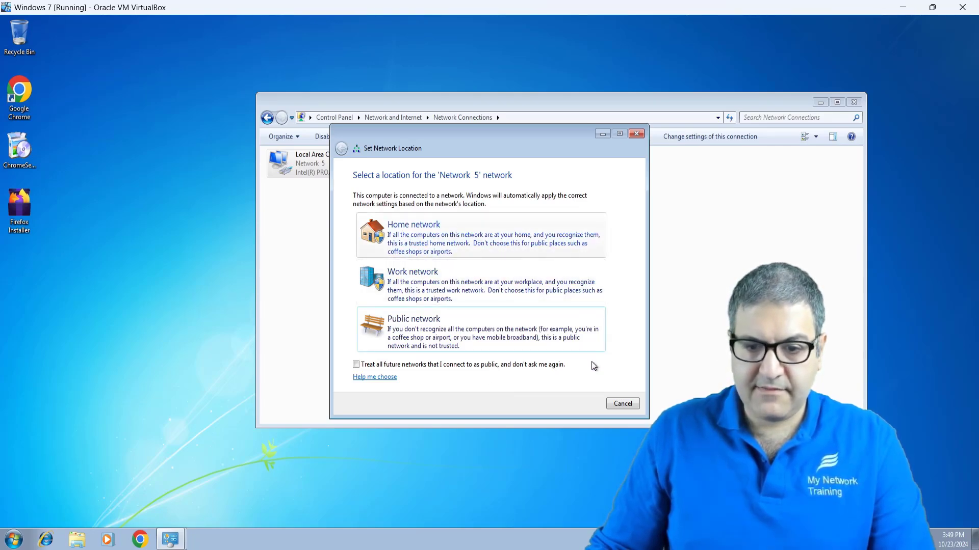
Step: Set the network location to Home and ping 192.168.1.1 from a command prompt
{"action": "left_click", "coordinate": [488, 227]}
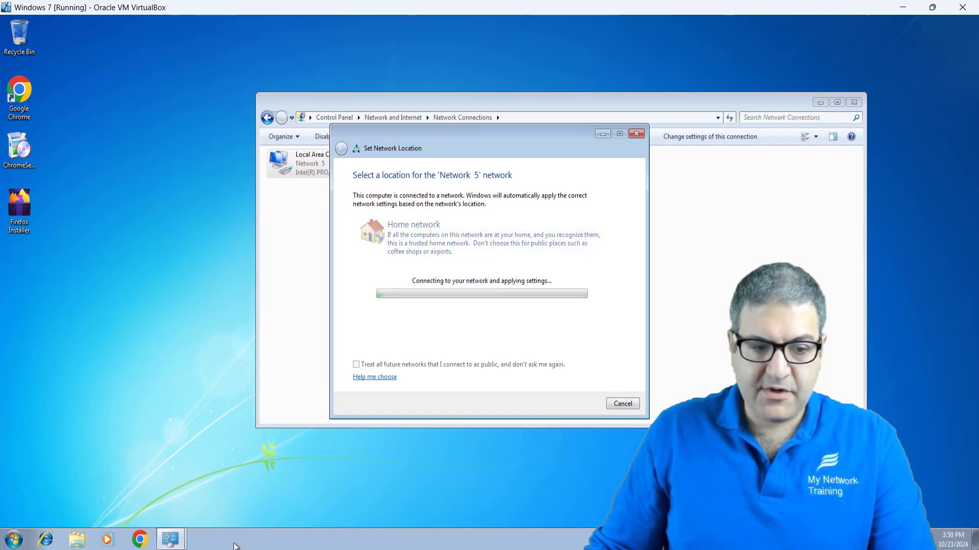
{"action": "left_click", "coordinate": [13, 540]}
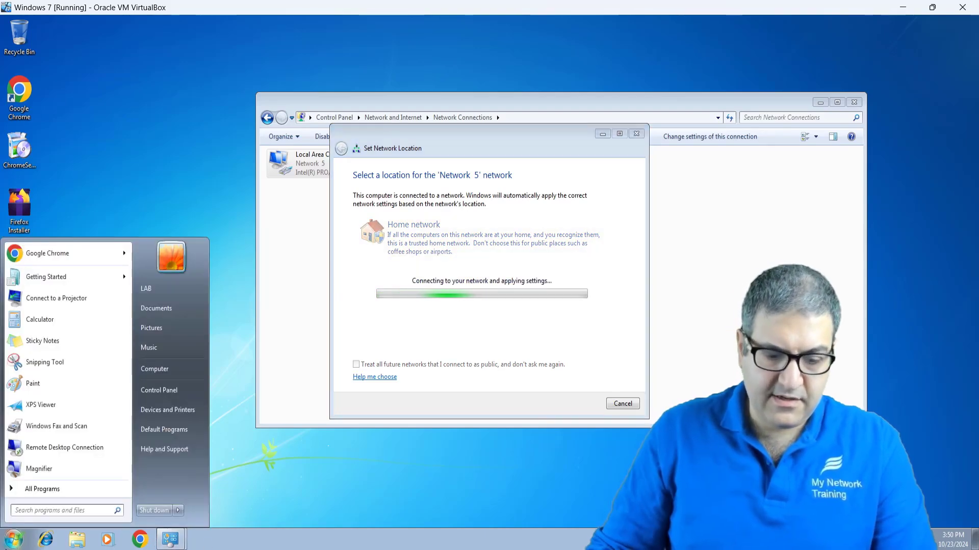
{"action": "type", "text": "cmd"}
{"action": "key", "text": "Return"}
{"action": "type", "text": "ping"}
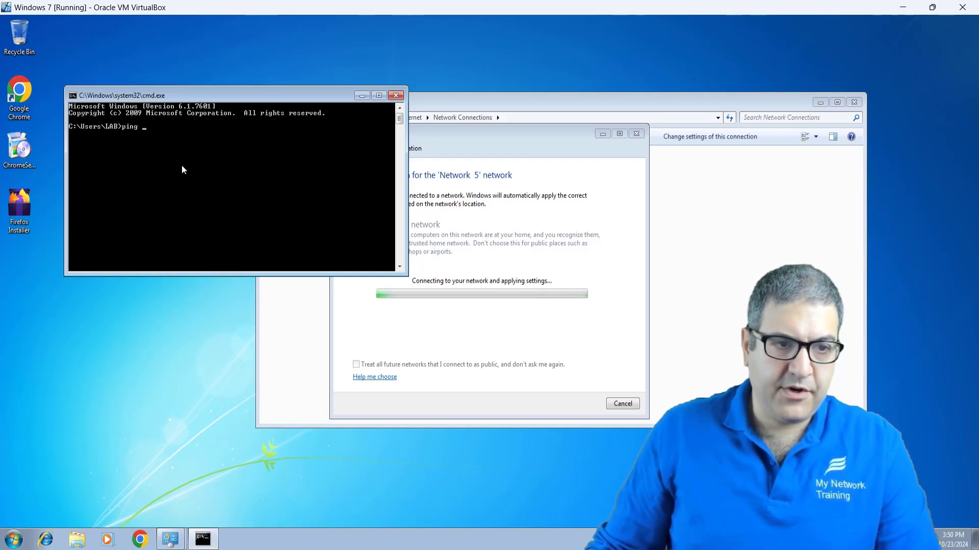
{"action": "left_click", "coordinate": [378, 95]}
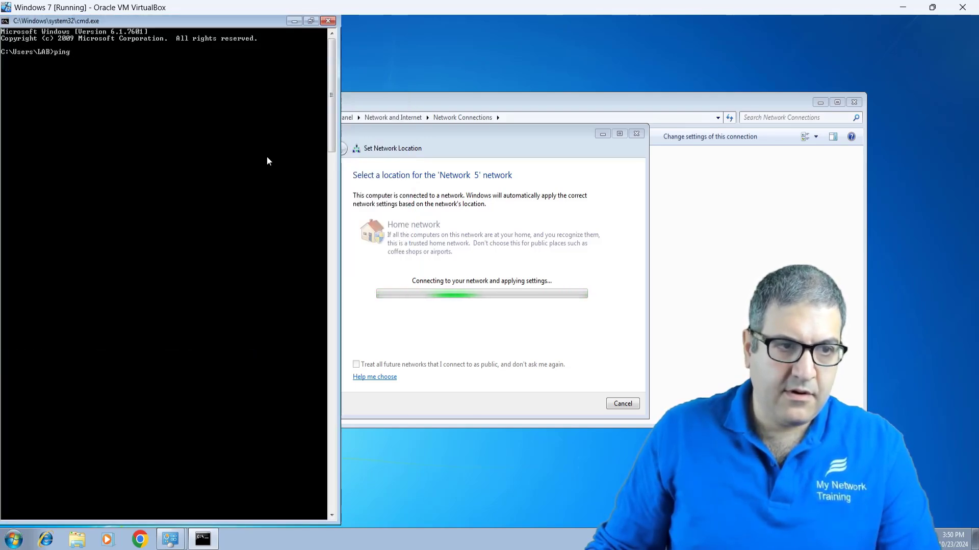
{"action": "left_click_drag", "start_coordinate": [312, 23], "coordinate": [225, 176]}
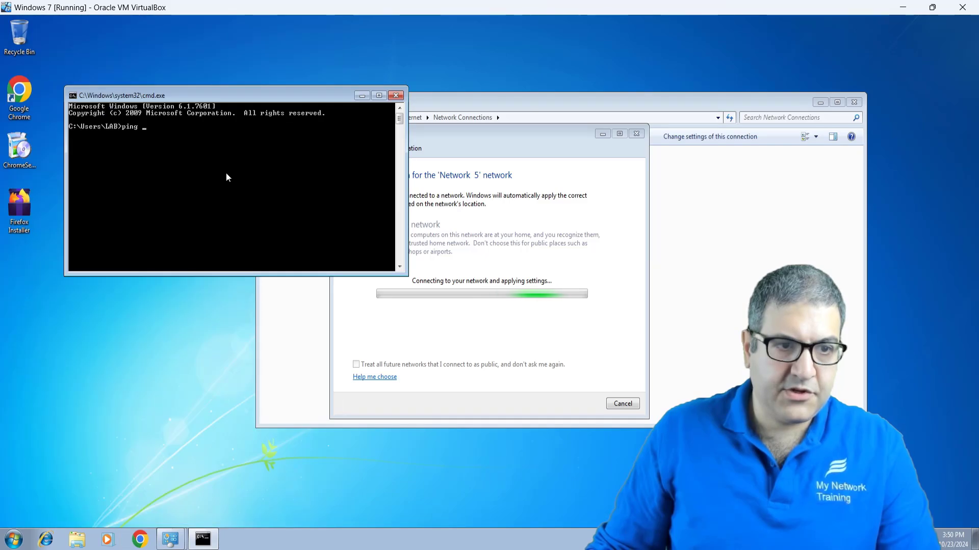
{"action": "type", "text": "1"}
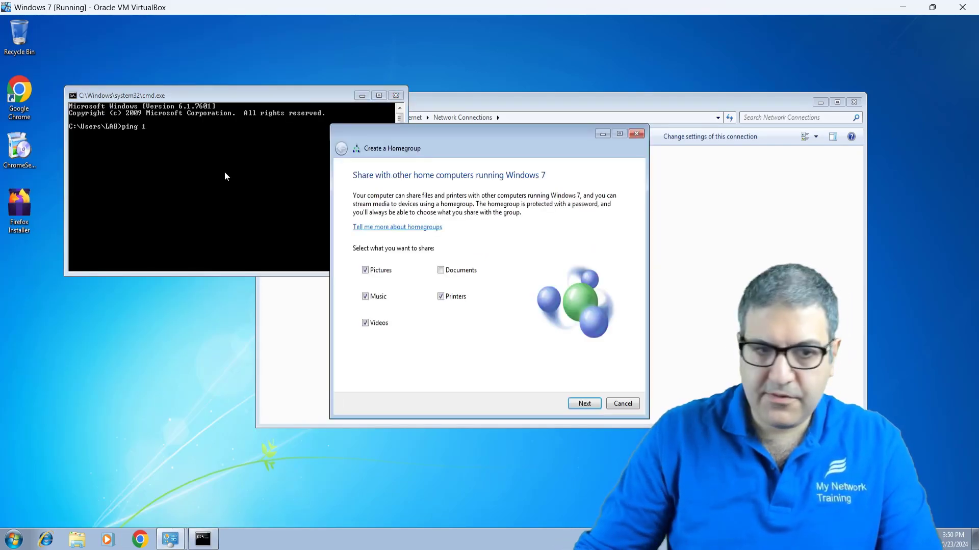
{"action": "left_click", "coordinate": [226, 176]}
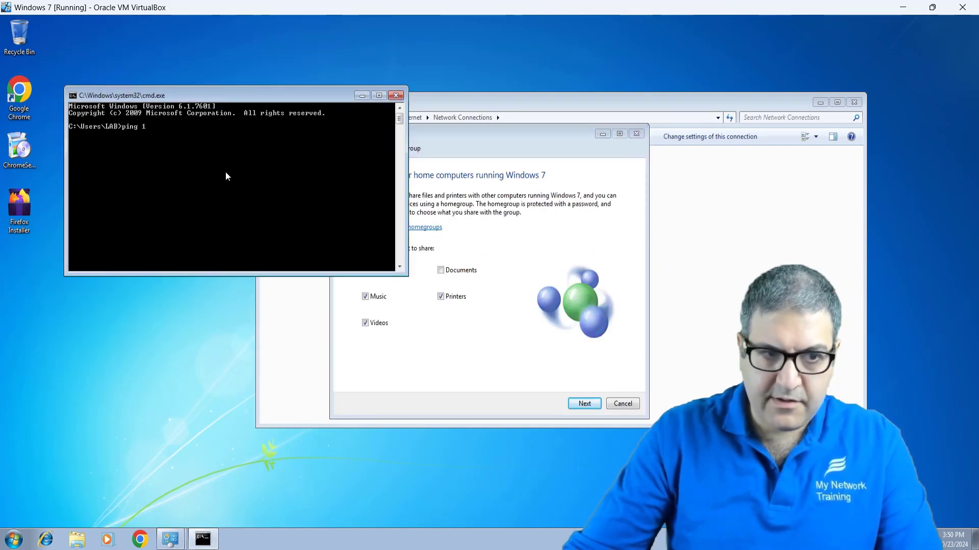
{"action": "type", "text": "92.168.1."}
{"action": "type", "text": "1"}
{"action": "key", "text": "Return"}
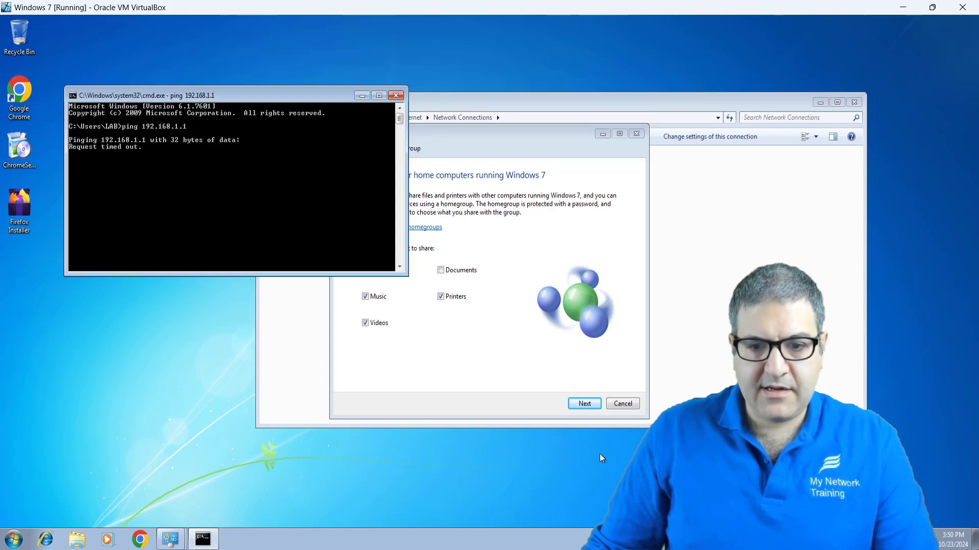
Step: Cancel homegroup creation and stop the timed-out ping to 192.168.1.1
{"action": "left_click", "coordinate": [588, 403]}
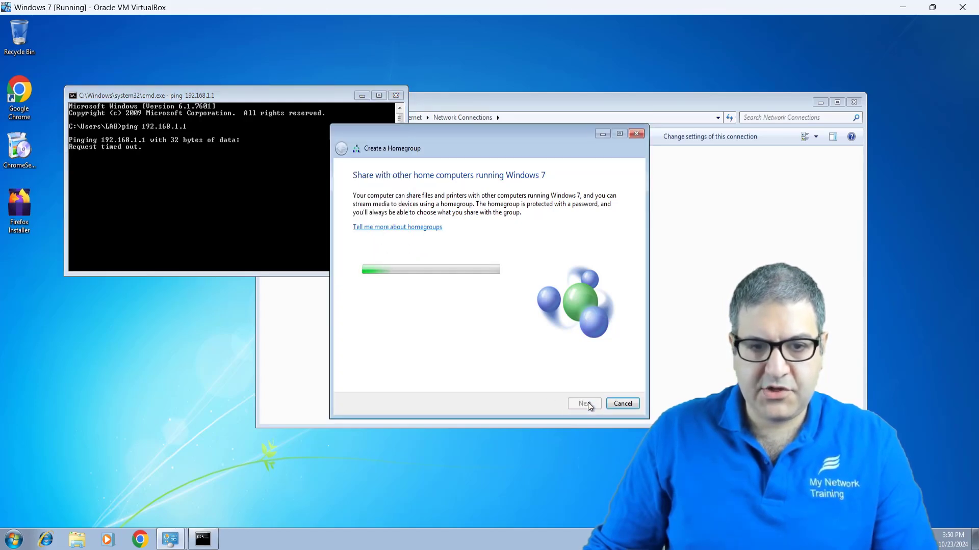
{"action": "left_click", "coordinate": [623, 402]}
{"action": "left_click", "coordinate": [173, 197]}
{"action": "key", "text": "ctrl+c"}
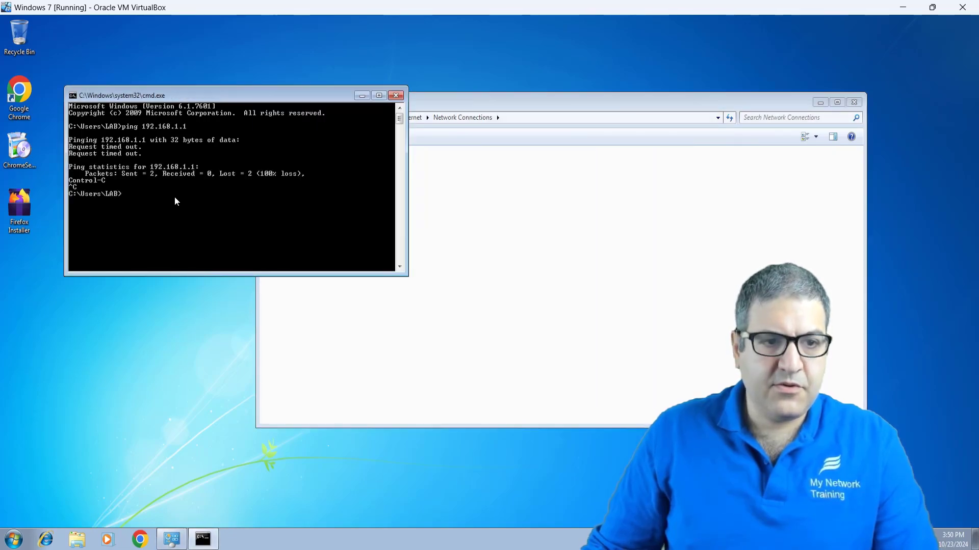
{"action": "key", "text": "alt+Tab"}
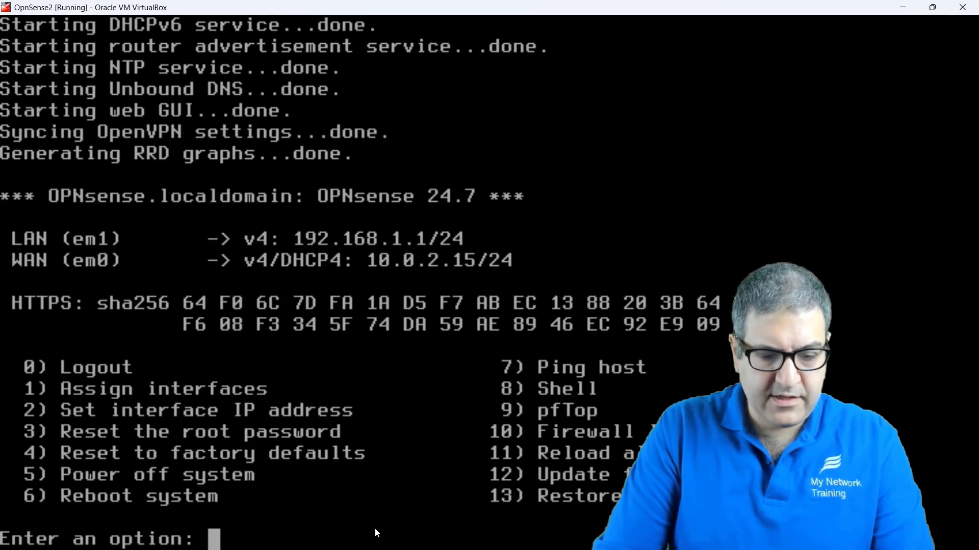
Step: Configure WAN with IPv4 DHCP and no IPv6, keeping the web GUI settings unchanged
{"action": "type", "text": "2"}
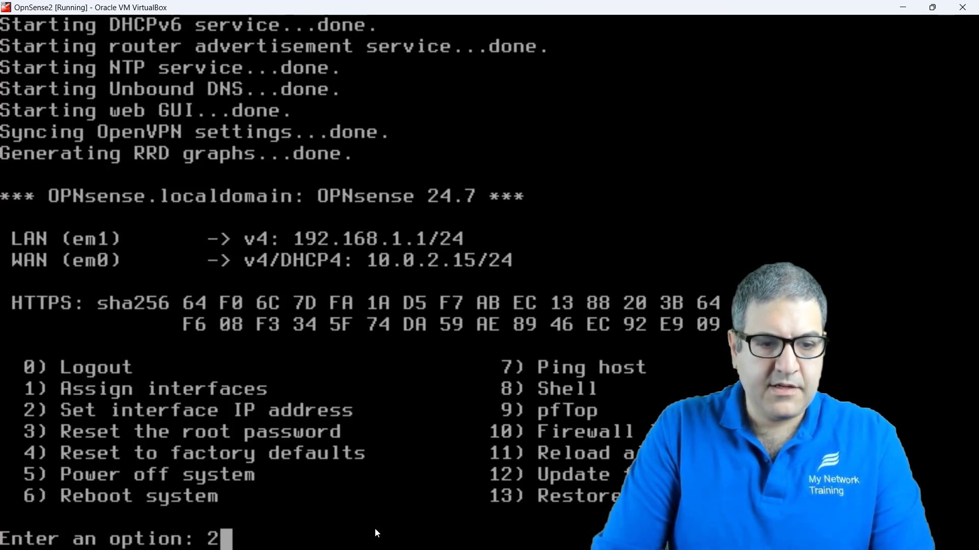
{"action": "key", "text": "Return"}
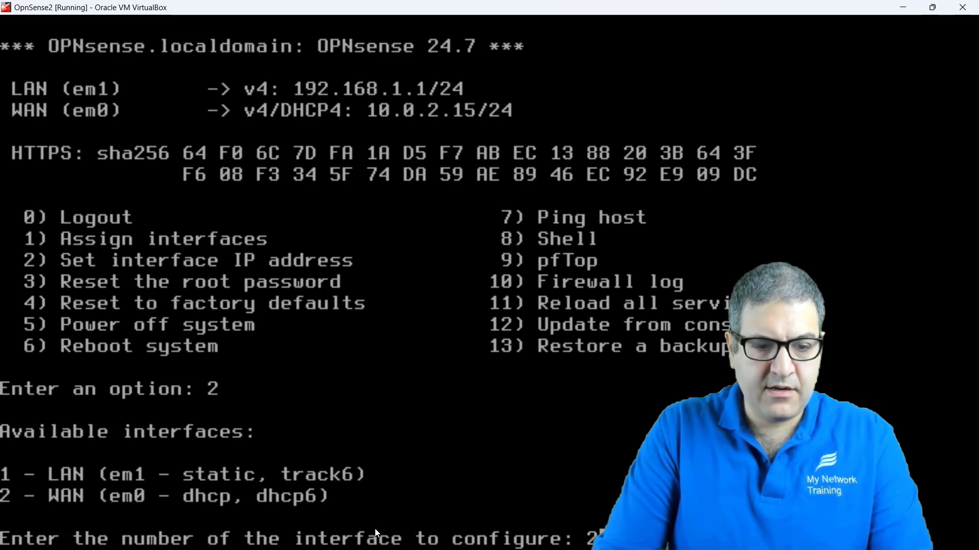
{"action": "key", "text": "Return"}
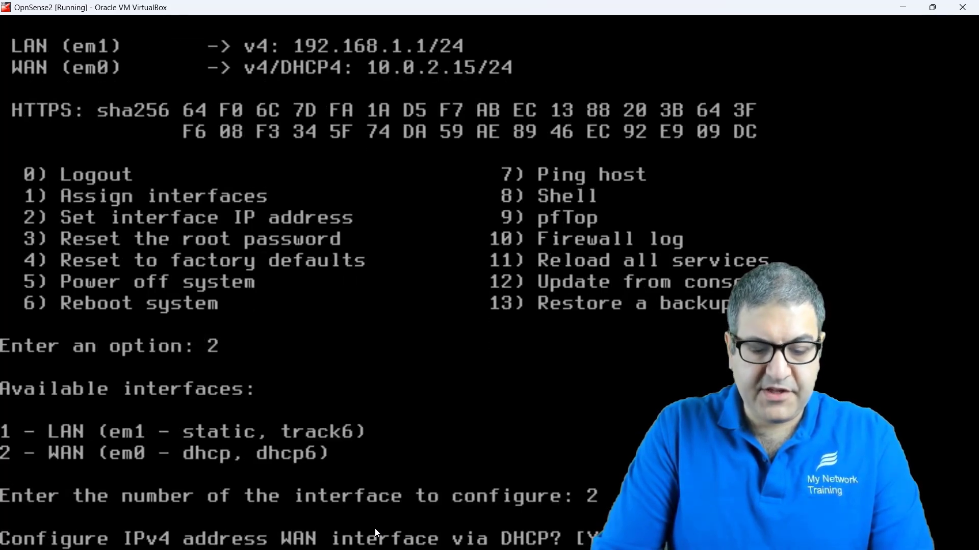
{"action": "key", "text": "Return"}
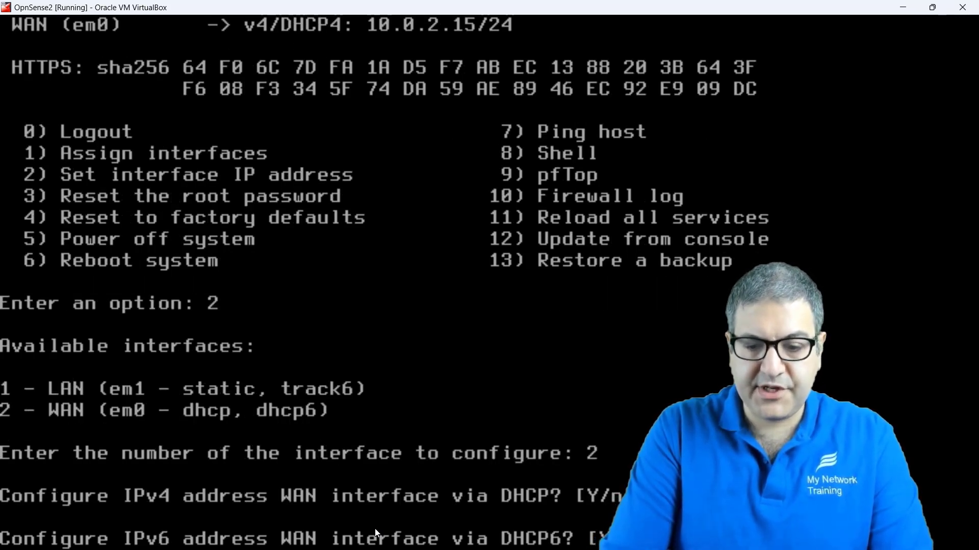
{"action": "key", "text": "Return"}
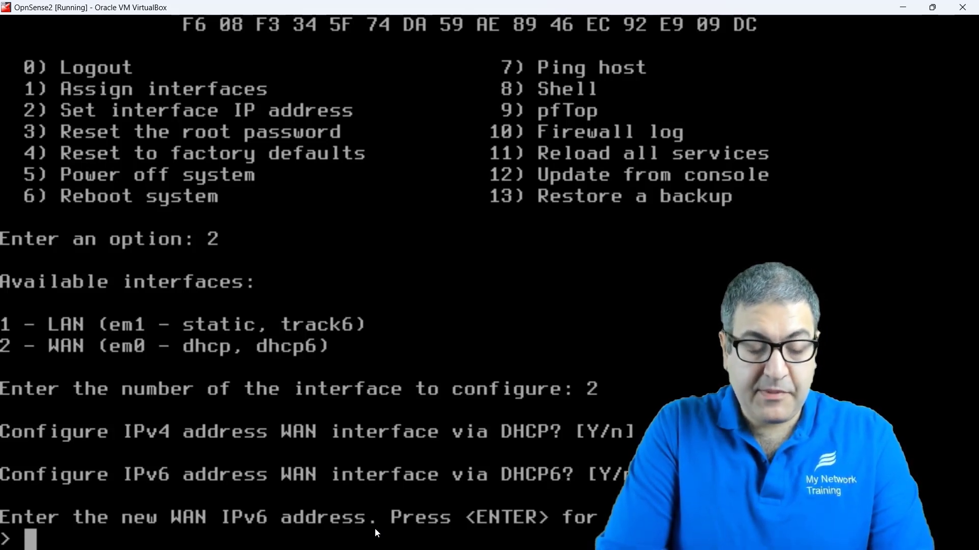
{"action": "key", "text": "Return"}
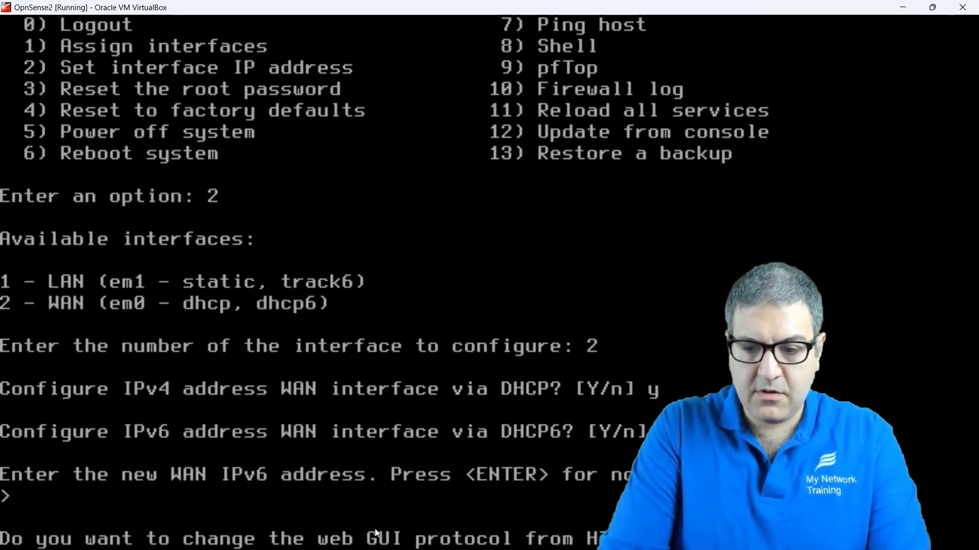
{"action": "key", "text": "Return"}
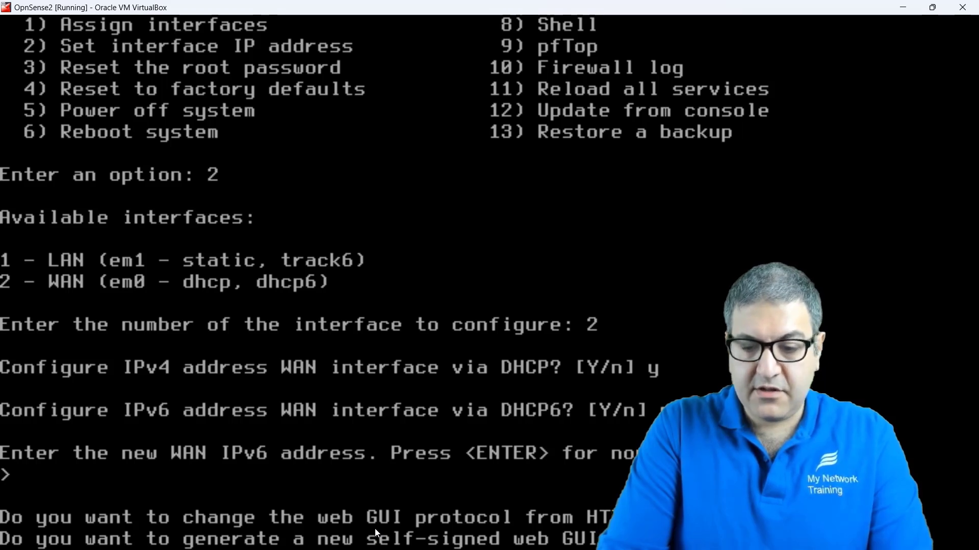
{"action": "key", "text": "Return"}
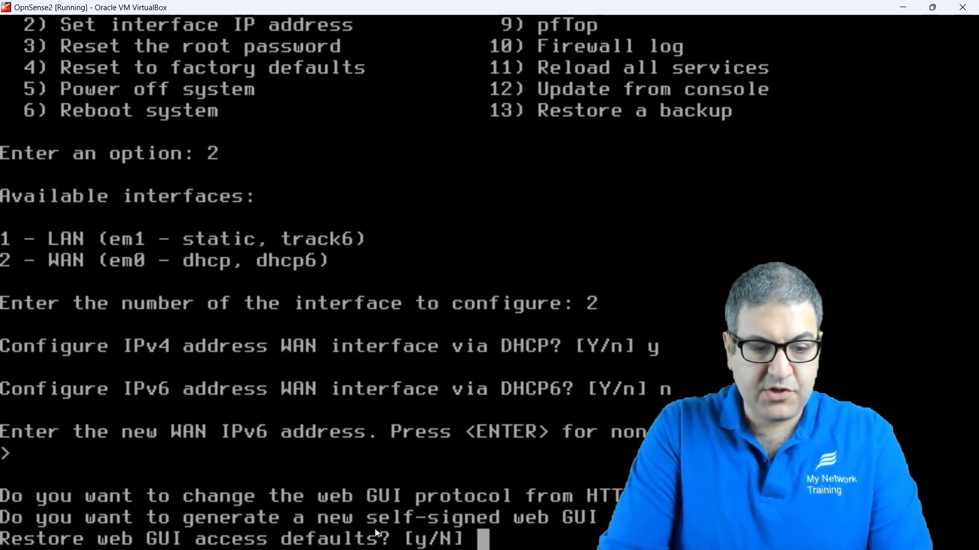
{"action": "type", "text": "n"}
{"action": "key", "text": "Return"}
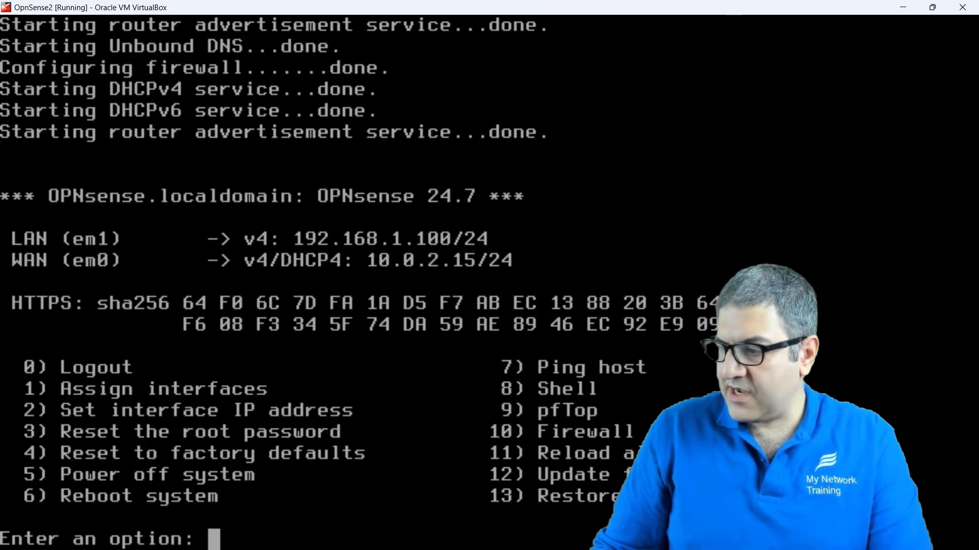
{"action": "key", "text": "alt+Tab"}
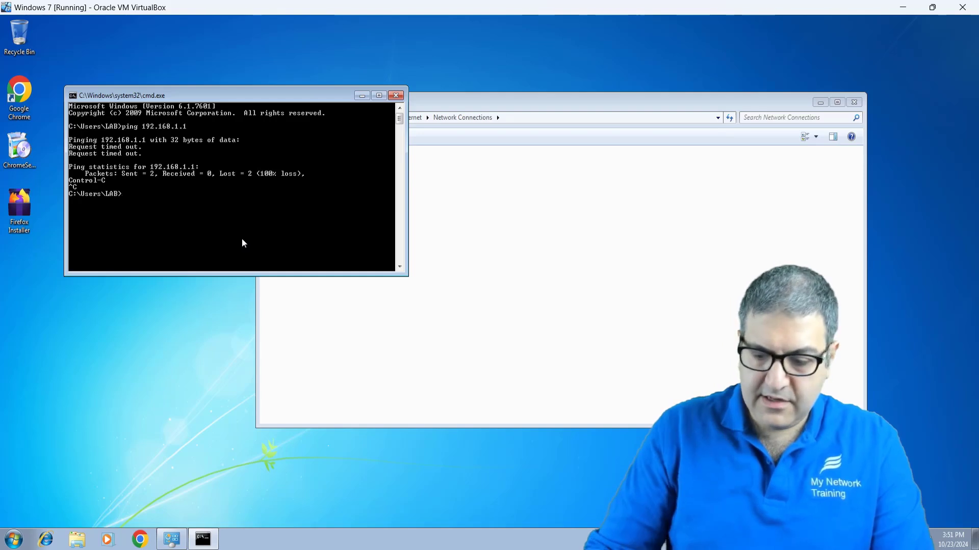
Step: Ping 192.168.1.100, then close the command prompt and Network Connections windows
{"action": "key", "text": "Up"}
{"action": "type", "text": "00"}
{"action": "key", "text": "Return"}
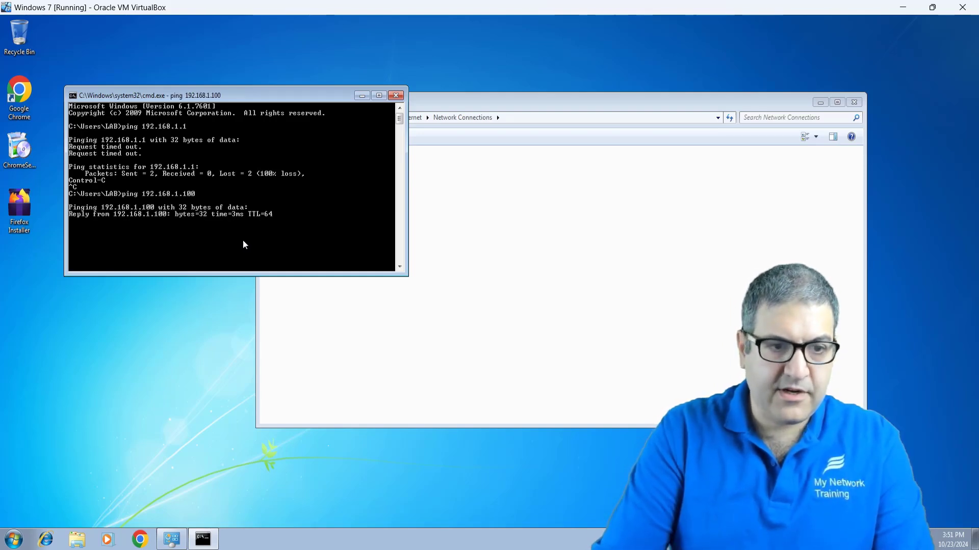
{"action": "key", "text": "ctrl+c"}
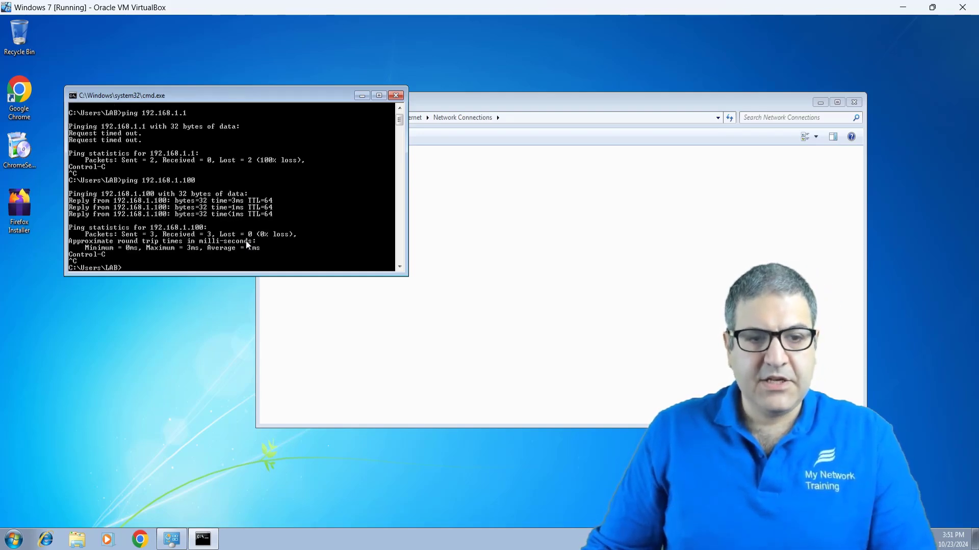
{"action": "left_click", "coordinate": [396, 95]}
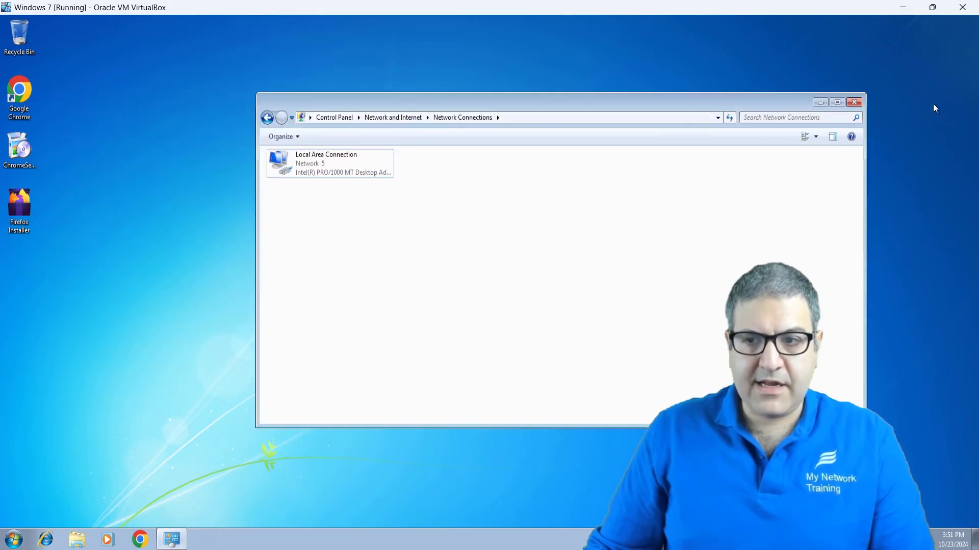
{"action": "left_click", "coordinate": [854, 103]}
Step: Load 192.168.1.100 in Chrome and open the Network and Sharing Center
{"action": "left_click", "coordinate": [21, 100]}
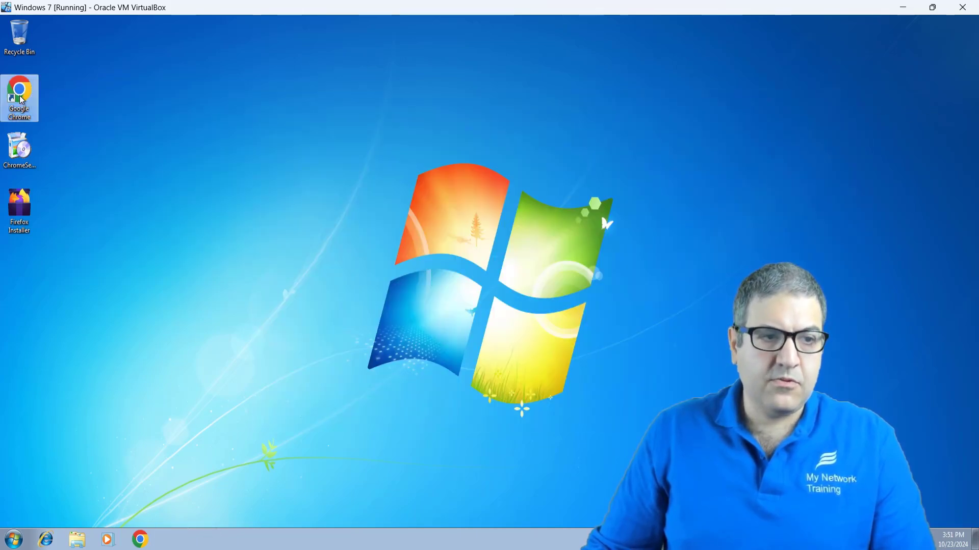
{"action": "double_click", "coordinate": [21, 100]}
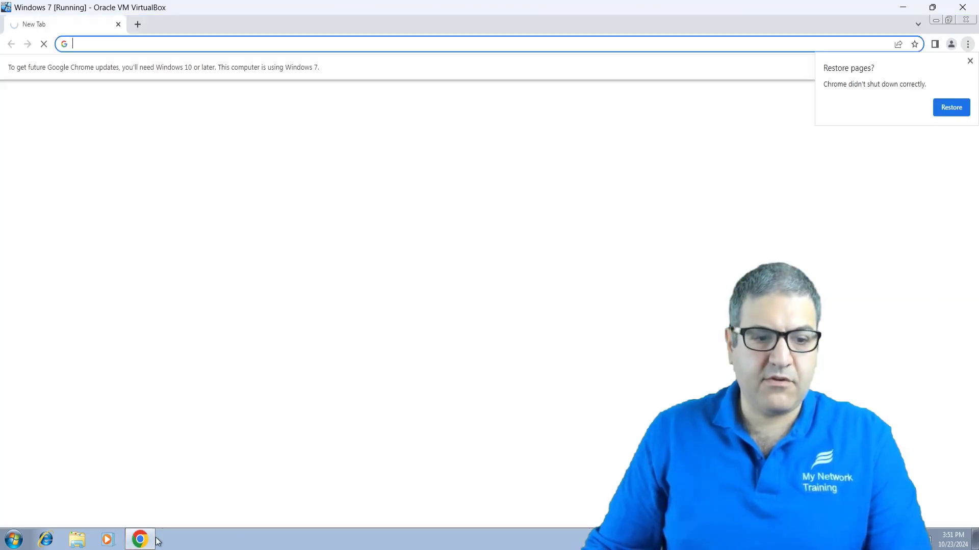
{"action": "left_click", "coordinate": [148, 42]}
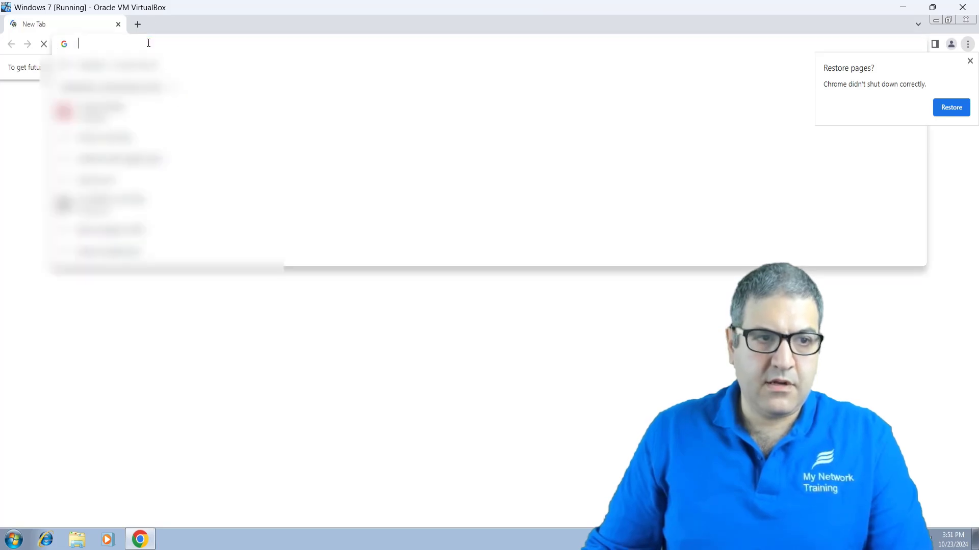
{"action": "type", "text": "192.168."}
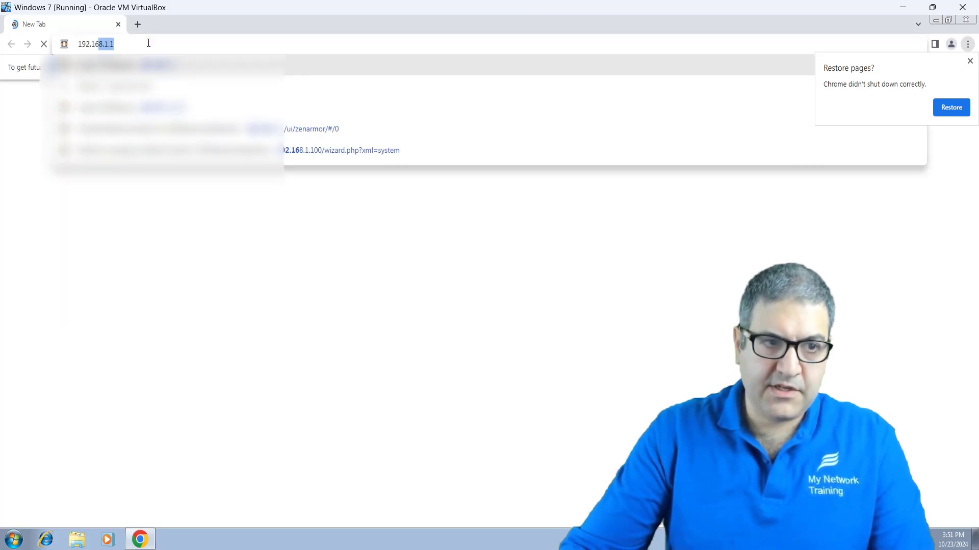
{"action": "type", "text": "1.100"}
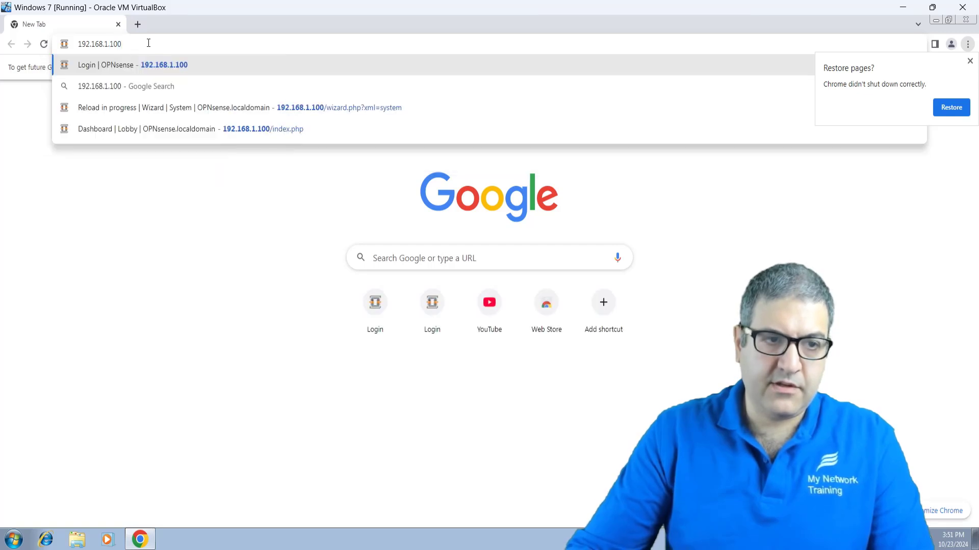
{"action": "key", "text": "Return"}
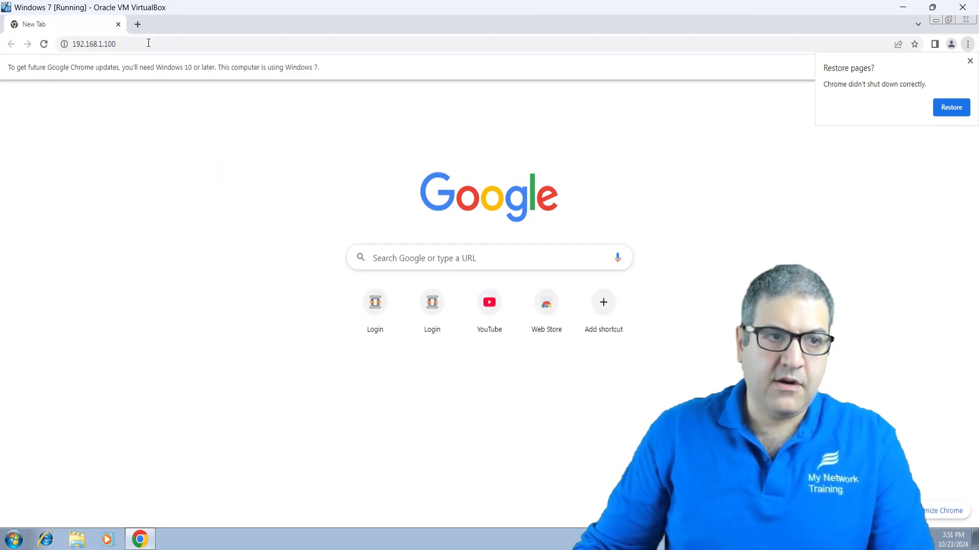
{"action": "mouse_move", "coordinate": [934, 544]}
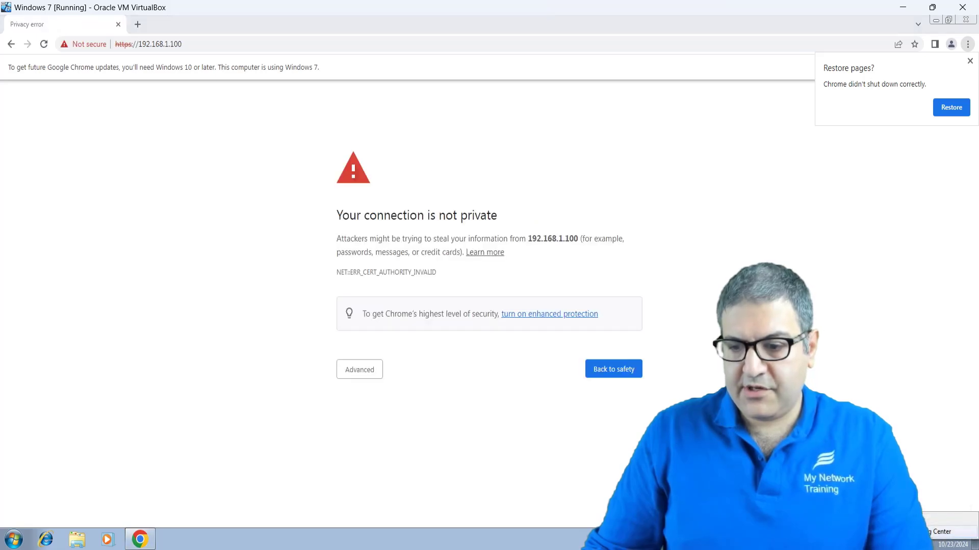
{"action": "left_click", "coordinate": [942, 531]}
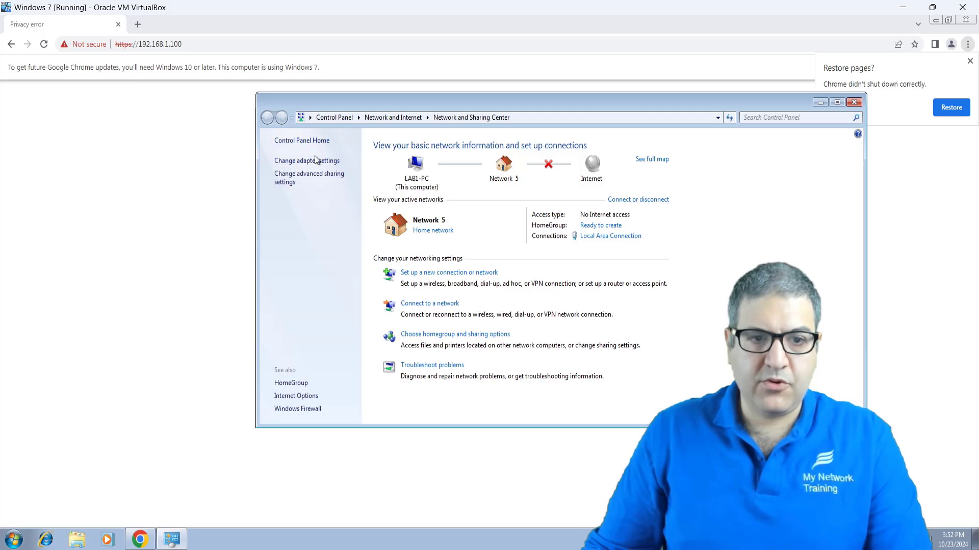
Step: Set the Local Area Connection's IPv4 default gateway to 192.168.1.100
{"action": "left_click", "coordinate": [310, 161]}
{"action": "left_click", "coordinate": [312, 162]}
{"action": "right_click", "coordinate": [313, 163]}
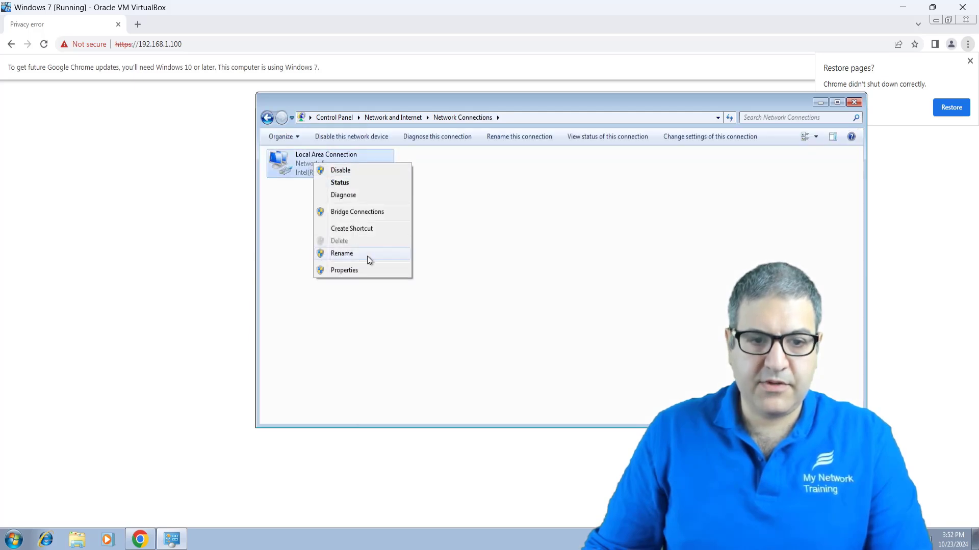
{"action": "left_click", "coordinate": [356, 269]}
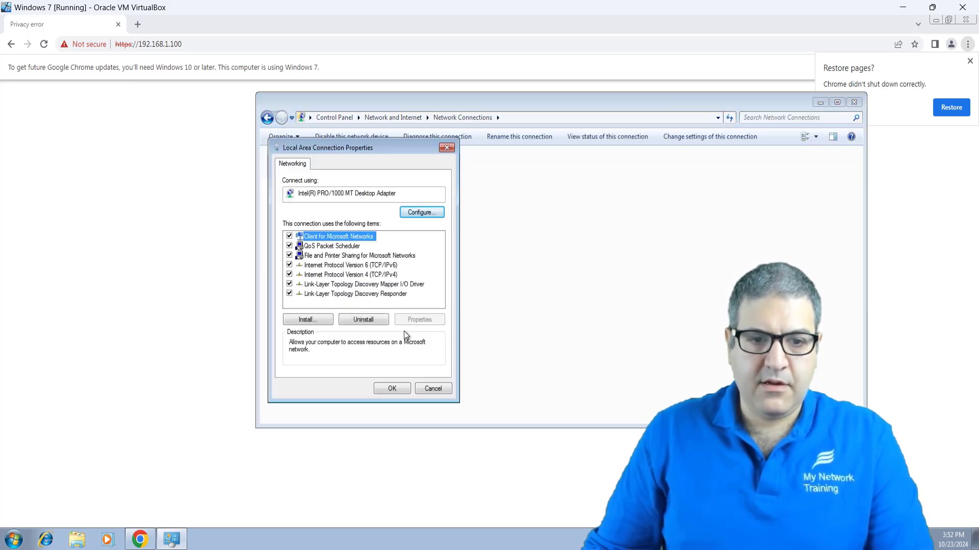
{"action": "double_click", "coordinate": [380, 275]}
{"action": "left_click", "coordinate": [453, 311]}
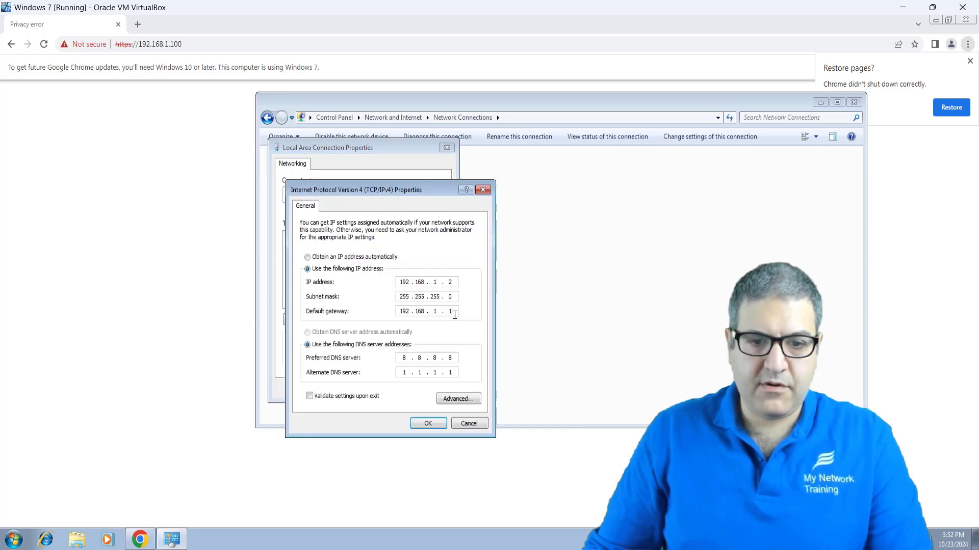
{"action": "type", "text": "00"}
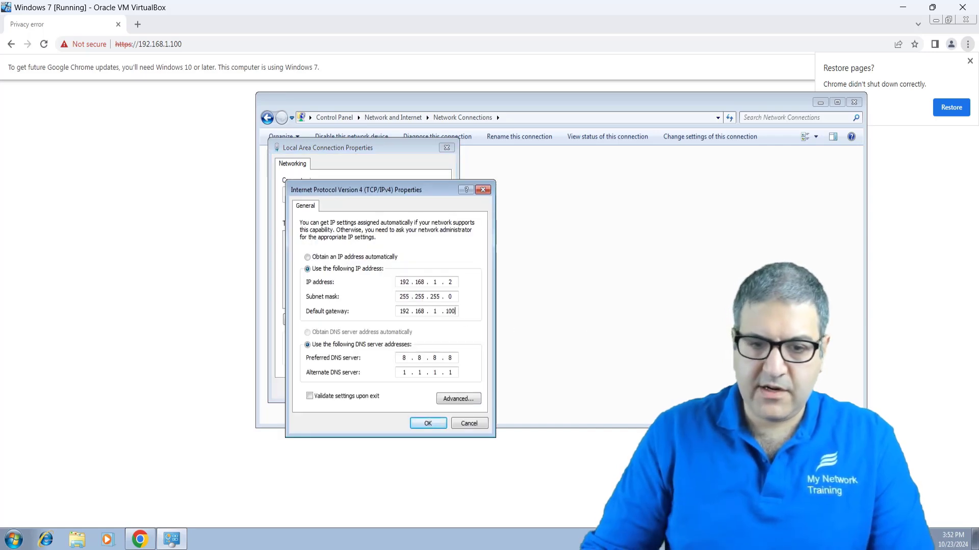
{"action": "left_click", "coordinate": [427, 423]}
{"action": "left_click", "coordinate": [389, 390]}
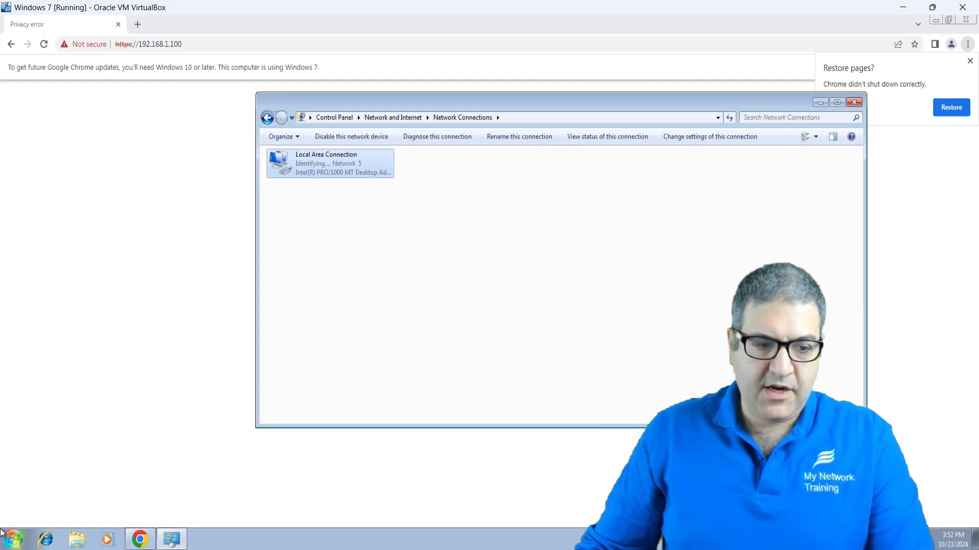
Step: Ping 8.8.8.8 and google.com from a command prompt, then close it
{"action": "left_click", "coordinate": [14, 540]}
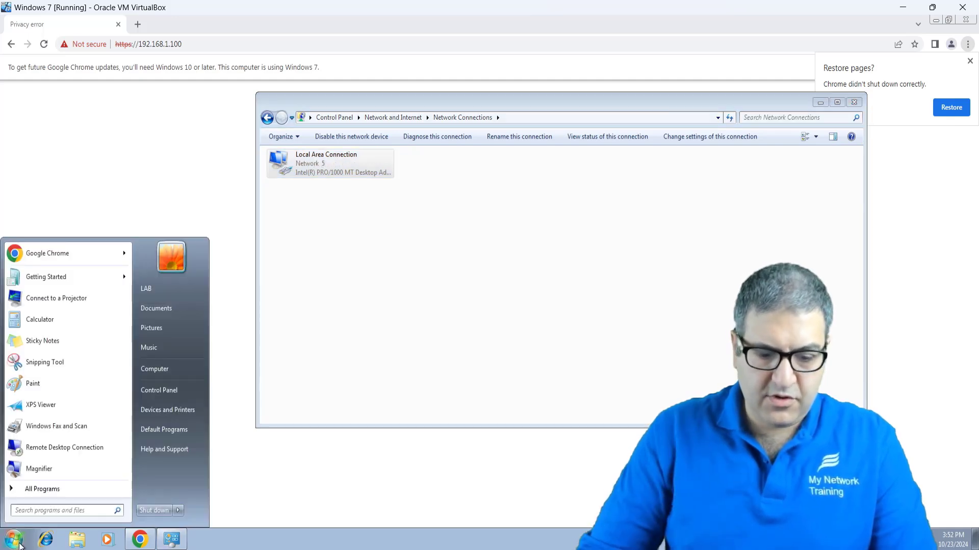
{"action": "type", "text": "cmd"}
{"action": "key", "text": "Return"}
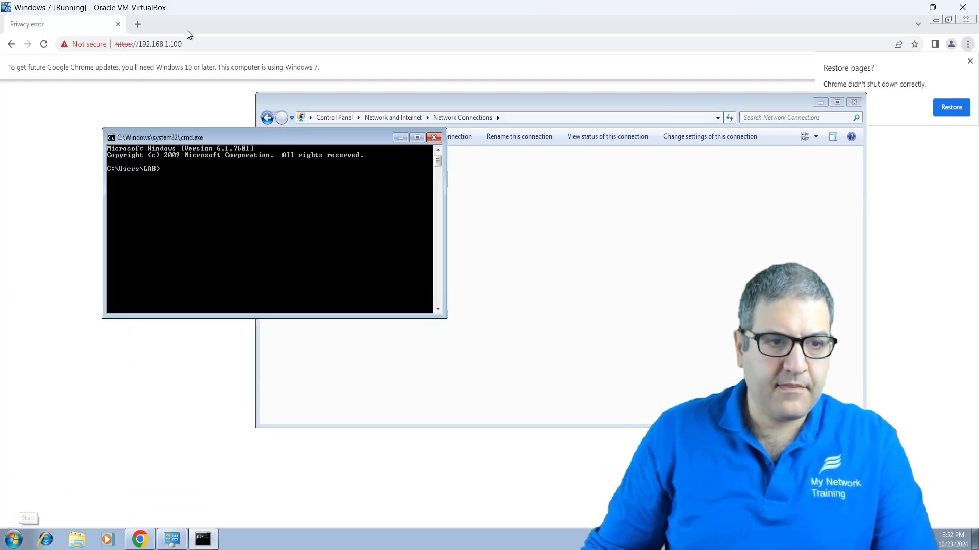
{"action": "right_click", "coordinate": [309, 194]}
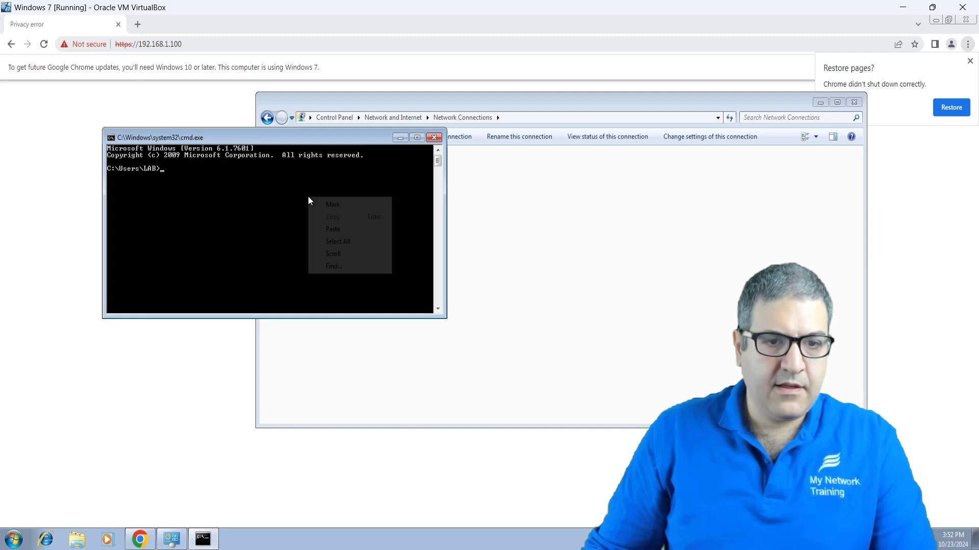
{"action": "left_click", "coordinate": [275, 222]}
{"action": "type", "text": "ping"}
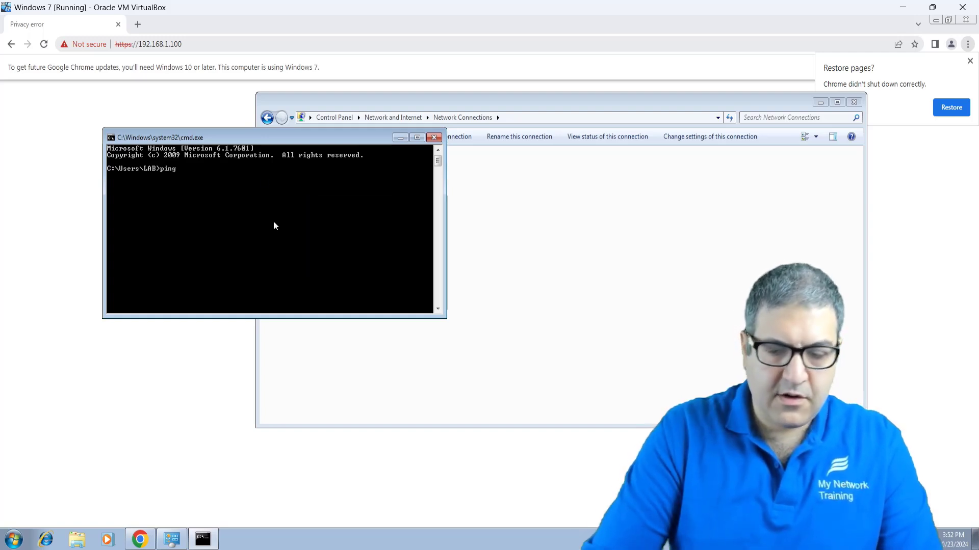
{"action": "type", "text": " 8.8.8.8"}
{"action": "key", "text": "Return"}
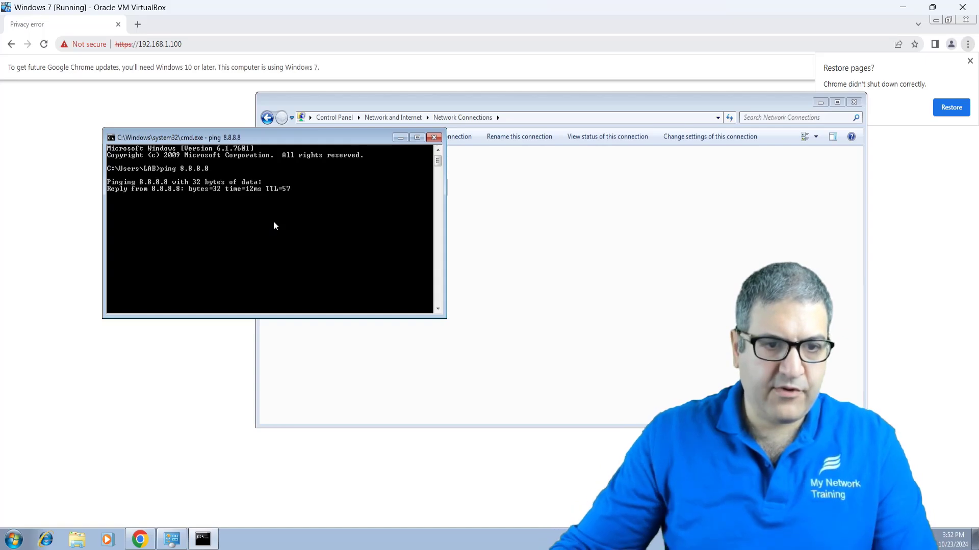
{"action": "key", "text": "ctrl+c"}
{"action": "key", "text": "Up"}
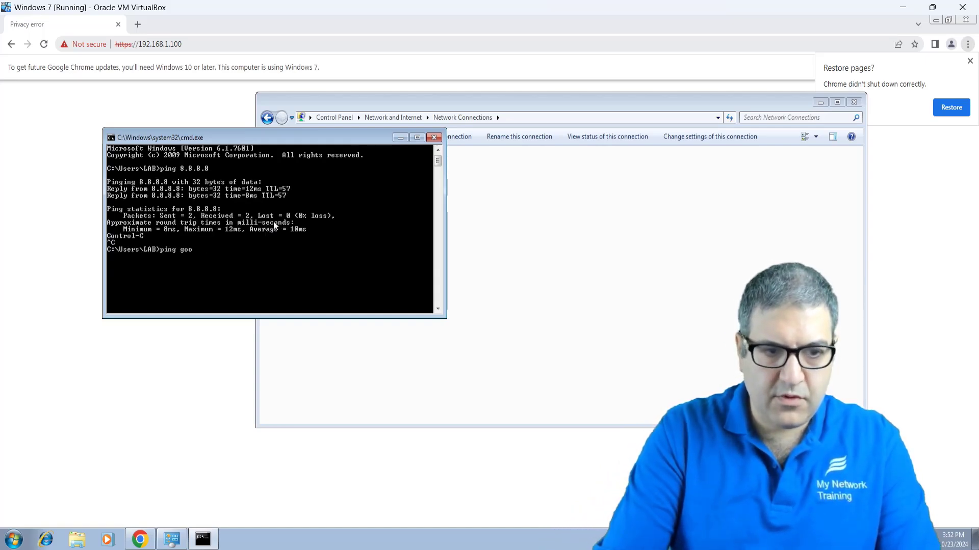
{"action": "type", "text": "google.com"}
{"action": "key", "text": "Return"}
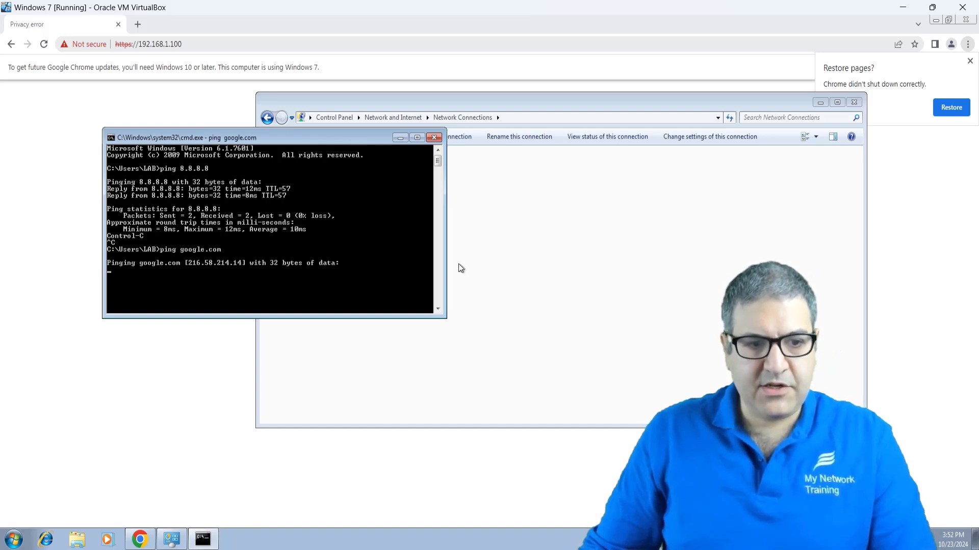
{"action": "key", "text": "ctrl+c"}
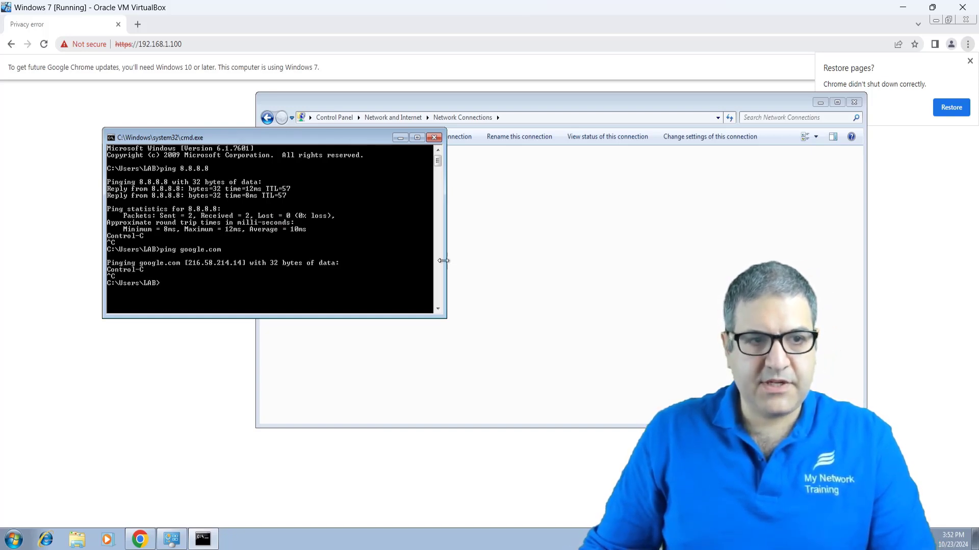
{"action": "left_click", "coordinate": [435, 138]}
Step: Bypass the certificate warning to the OPNsense login page, zoomed to 150%
{"action": "left_click", "coordinate": [209, 26]}
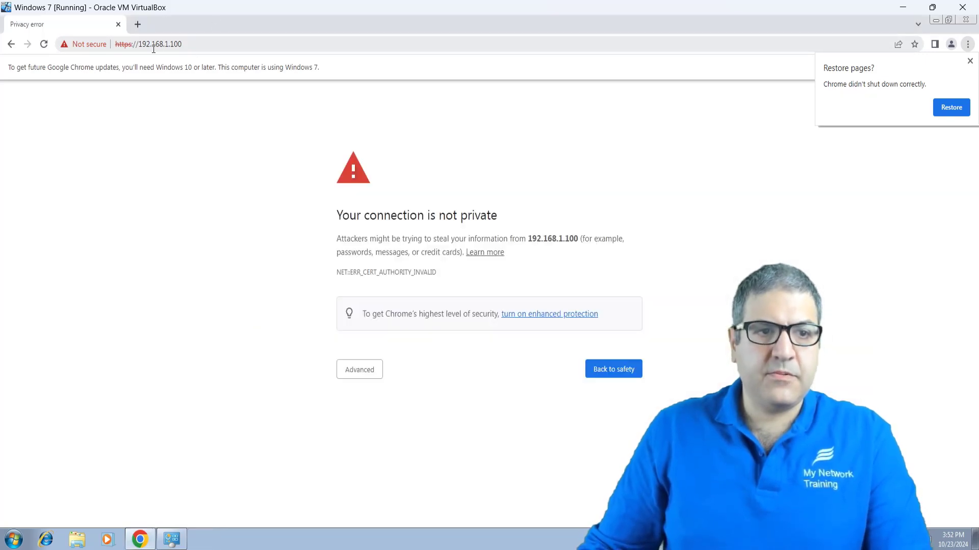
{"action": "left_click", "coordinate": [348, 369]}
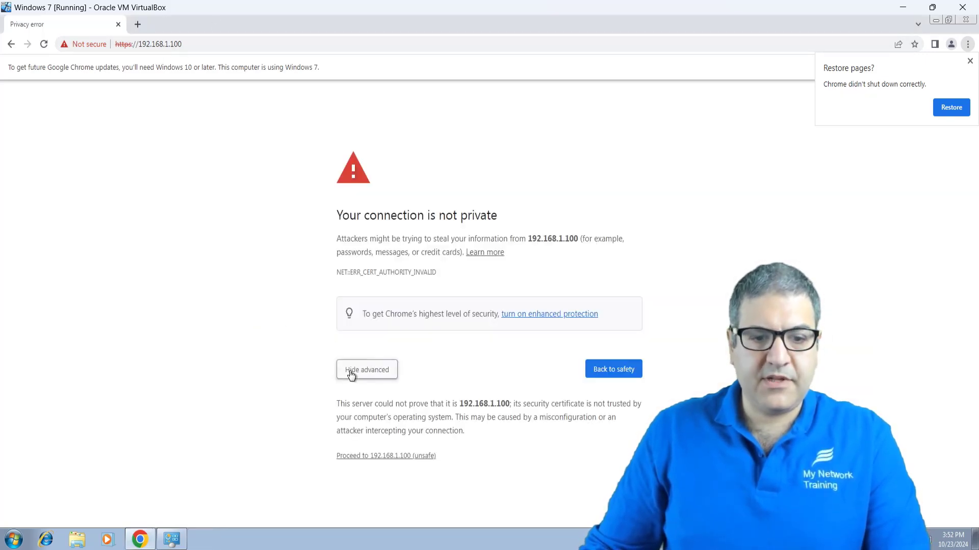
{"action": "left_click", "coordinate": [375, 457]}
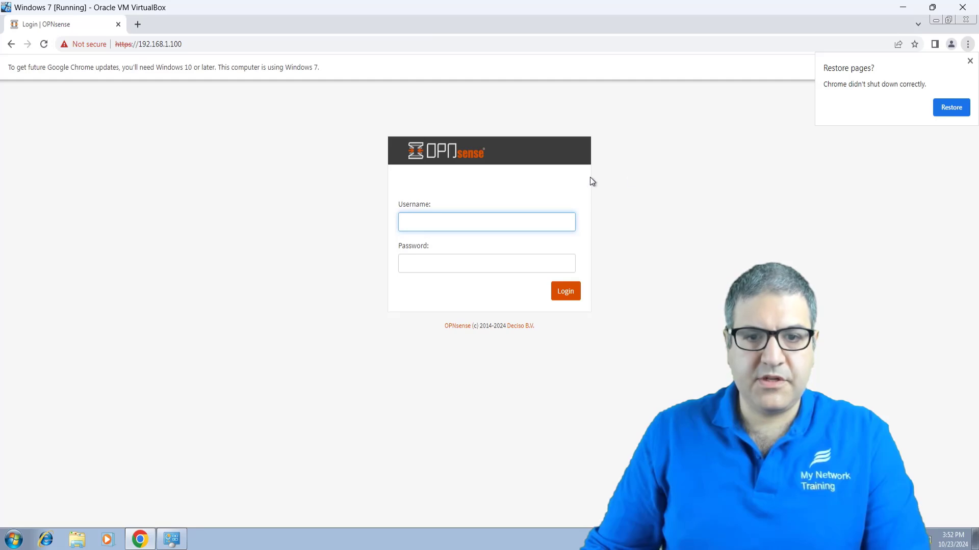
{"action": "left_click", "coordinate": [969, 61]}
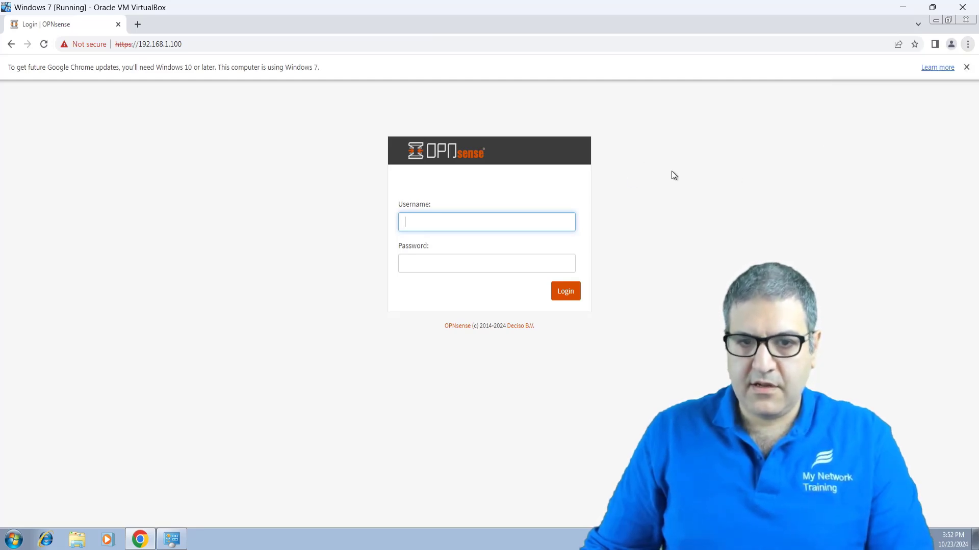
{"action": "key", "text": "ctrl+plus"}
{"action": "key", "text": "ctrl+plus"}
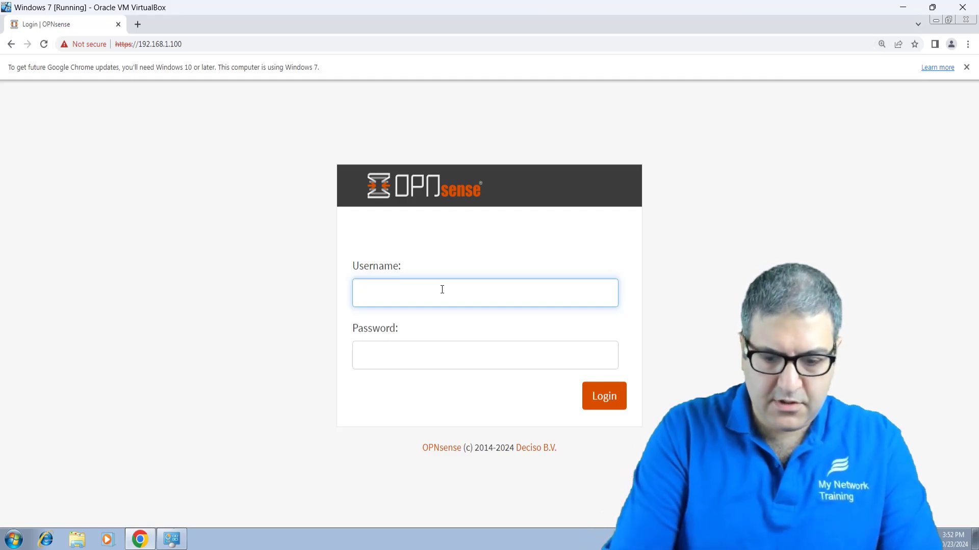
Step: Log in as root with the admin password
{"action": "type", "text": "root"}
{"action": "key", "text": "Tab"}
{"action": "type", "text": "o"}
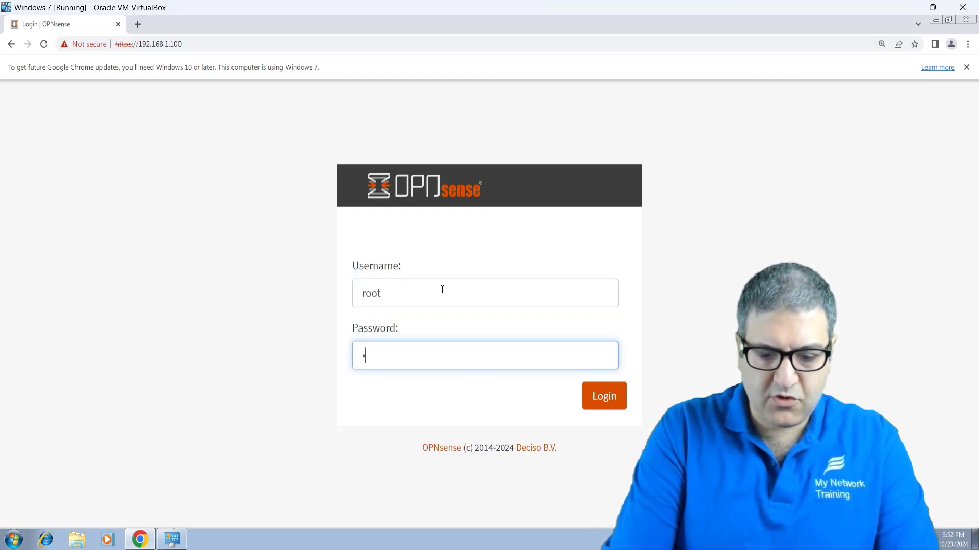
{"action": "type", "text": "pn"}
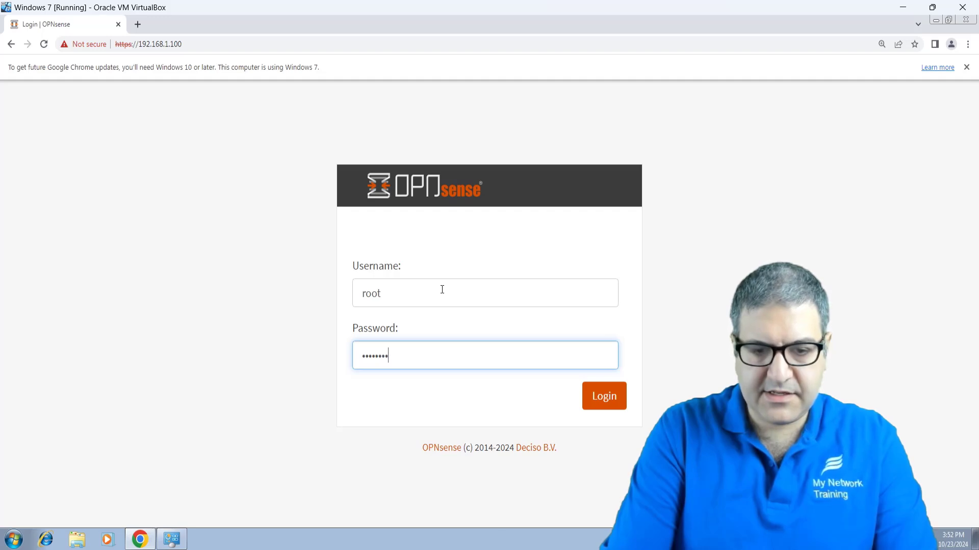
{"action": "key", "text": "Return"}
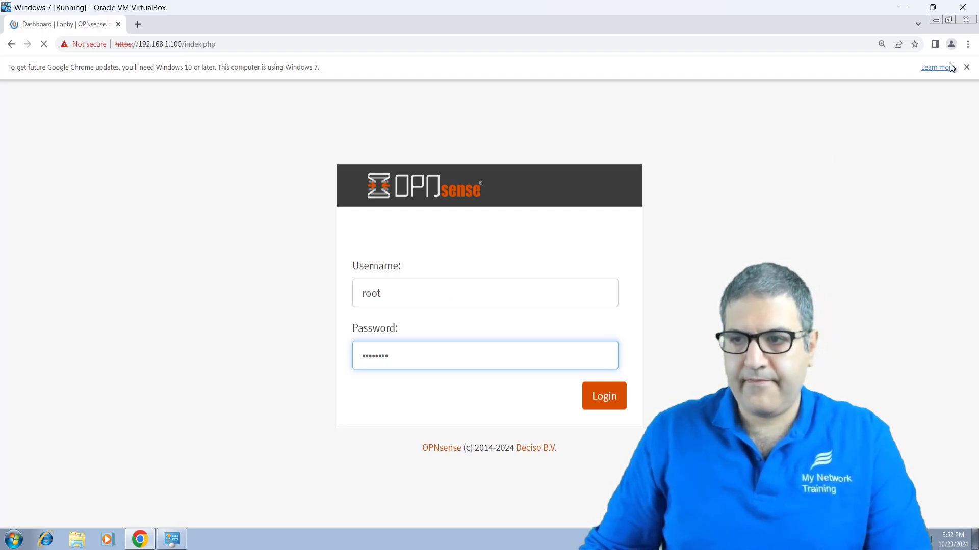
{"action": "left_click", "coordinate": [966, 68]}
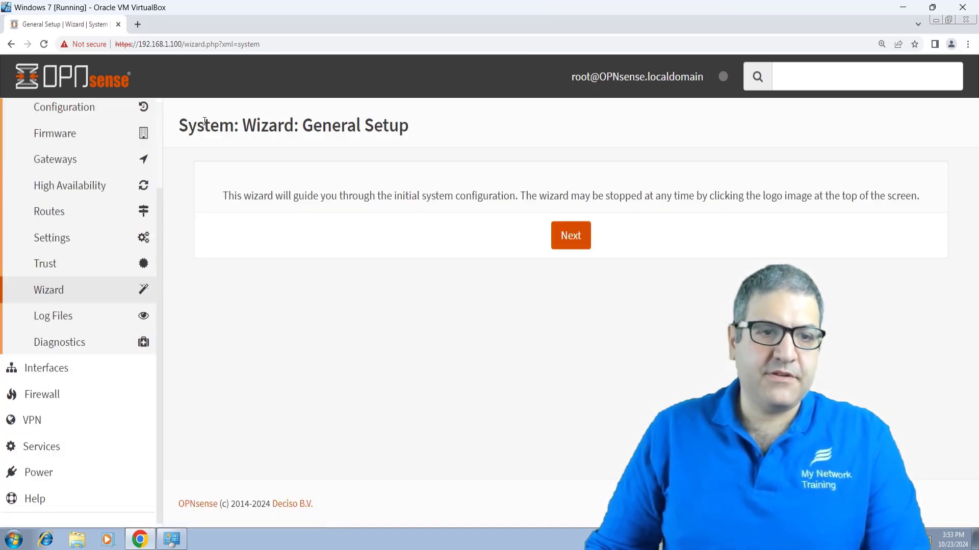
Step: Start the setup wizard and enter DNS servers 1.1.1.1 and 8.8.8.8
{"action": "left_click", "coordinate": [560, 236]}
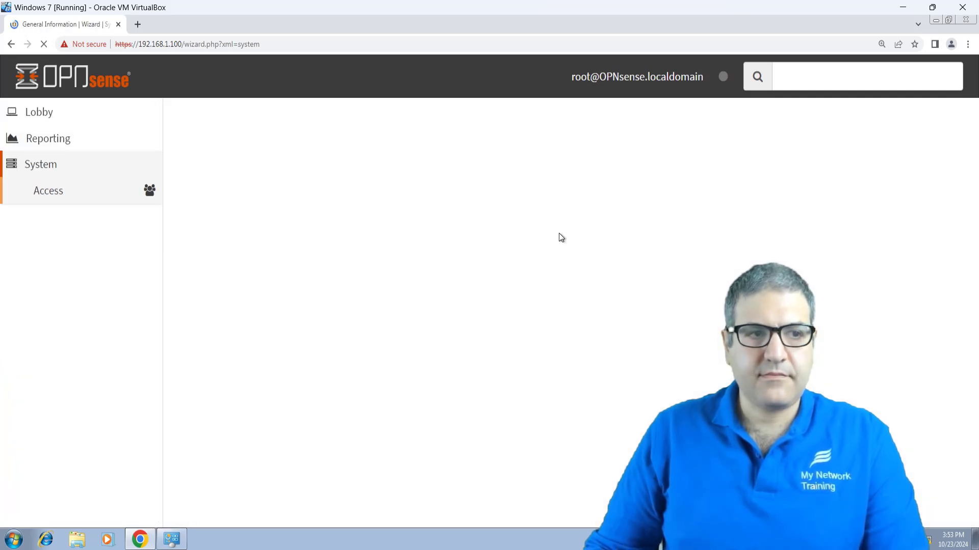
{"action": "scroll", "coordinate": [487, 227], "scroll_direction": "down", "scroll_amount": 2}
{"action": "scroll", "coordinate": [480, 198], "scroll_direction": "up", "scroll_amount": 2}
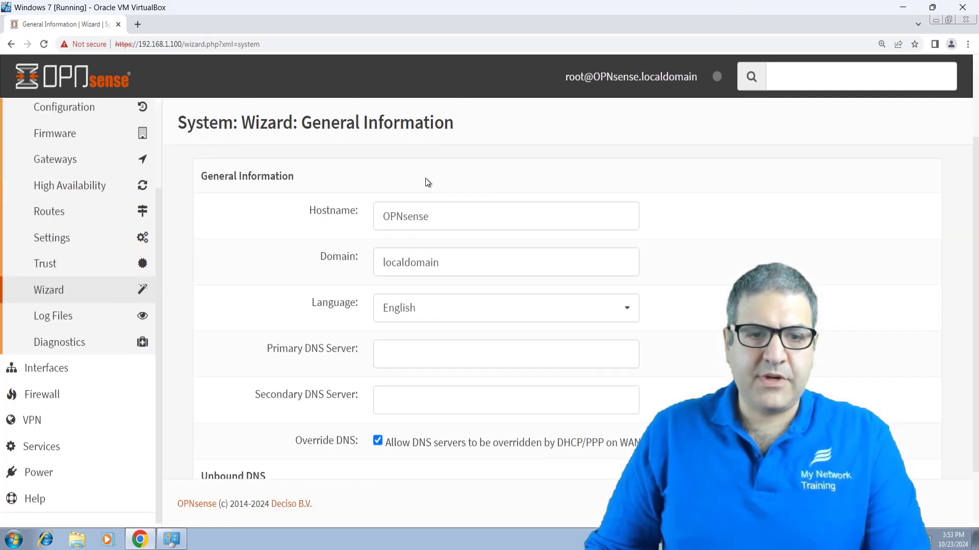
{"action": "scroll", "coordinate": [457, 237], "scroll_direction": "down", "scroll_amount": 2}
{"action": "scroll", "coordinate": [459, 141], "scroll_direction": "up", "scroll_amount": 2}
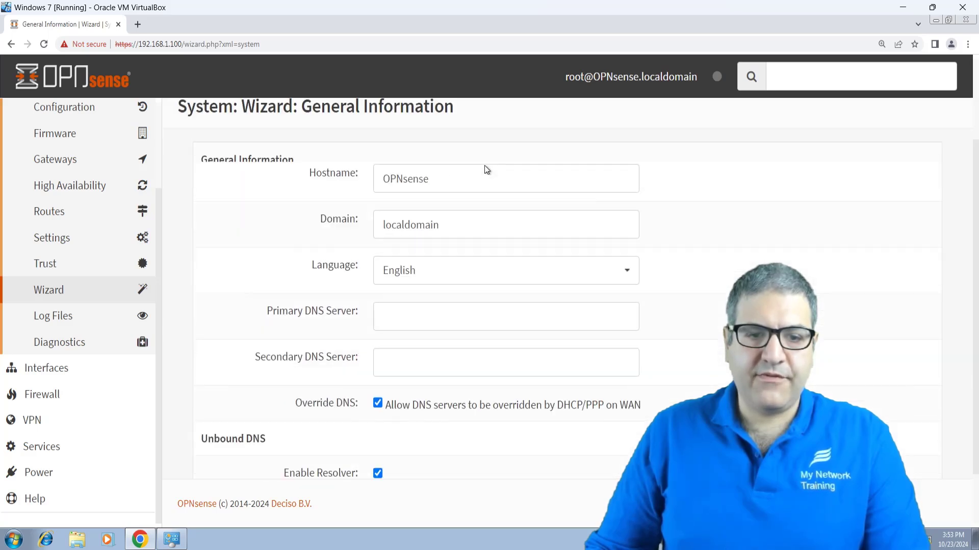
{"action": "left_click", "coordinate": [448, 347]}
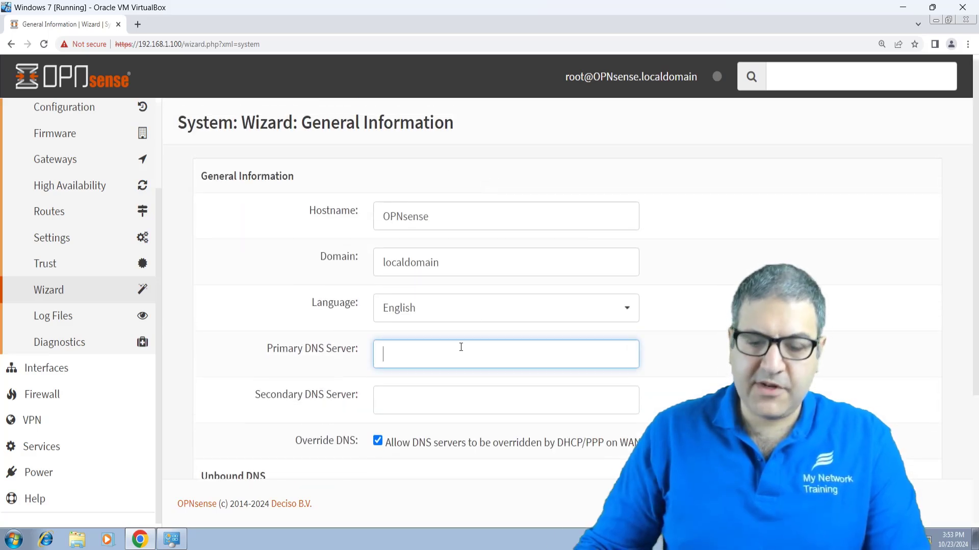
{"action": "type", "text": "1.1.1.1"}
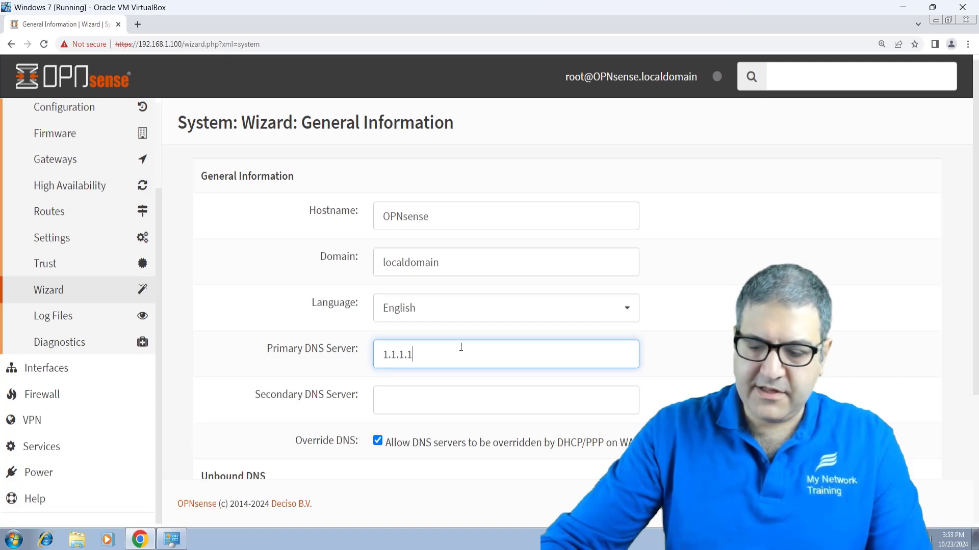
{"action": "key", "text": "Tab"}
{"action": "type", "text": "8.8.8.8"}
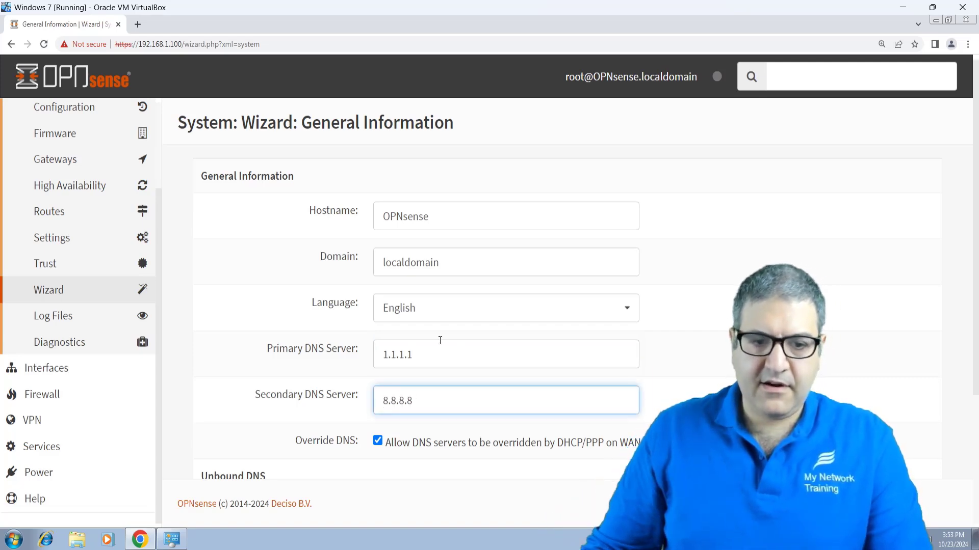
{"action": "scroll", "coordinate": [440, 341], "scroll_direction": "down", "scroll_amount": 4}
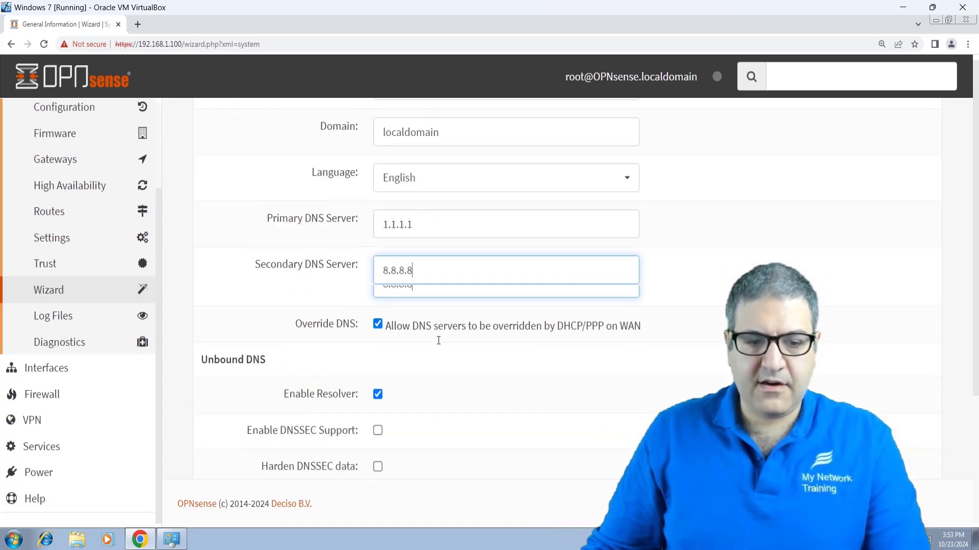
{"action": "left_click", "coordinate": [561, 440]}
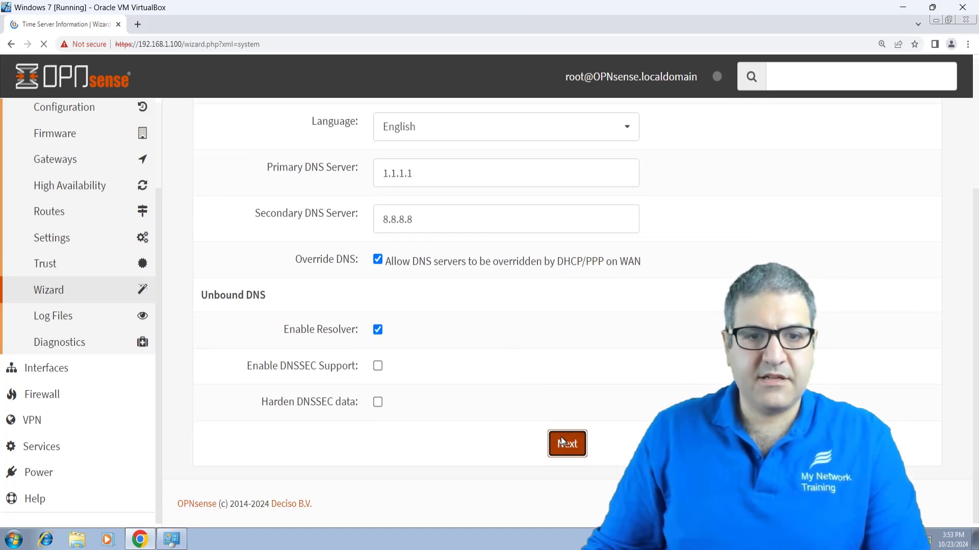
Step: Keep default time servers and disable Block bogon networks on the WAN page
{"action": "left_click", "coordinate": [575, 312]}
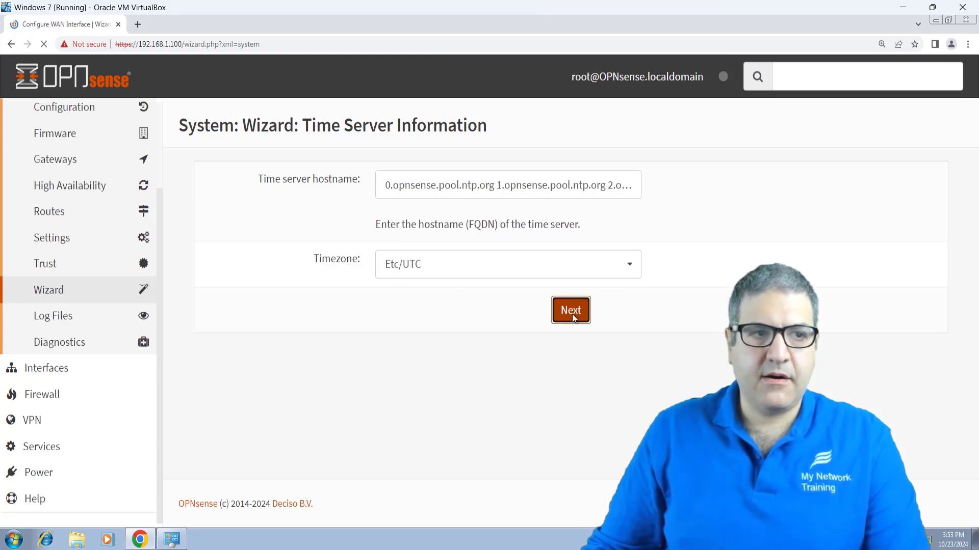
{"action": "scroll", "coordinate": [460, 233], "scroll_direction": "down", "scroll_amount": 2}
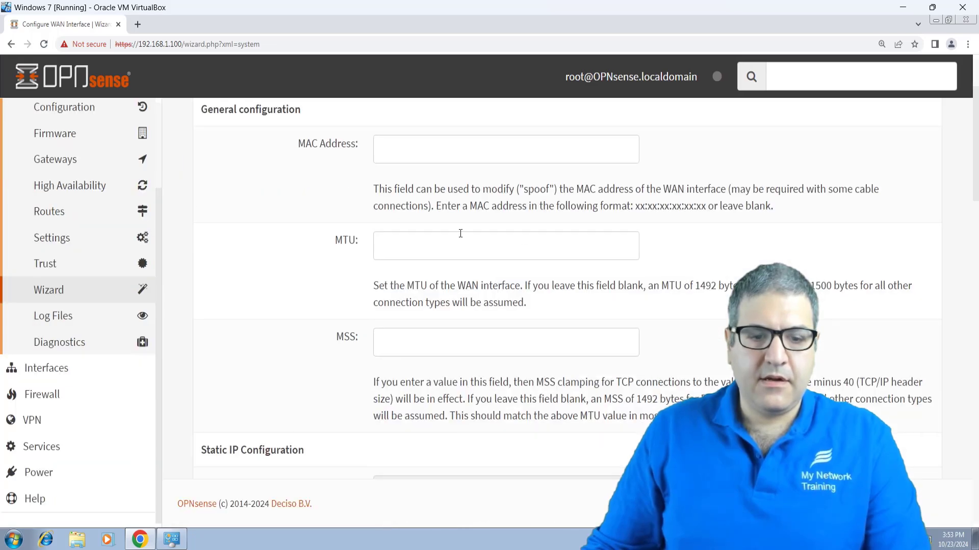
{"action": "scroll", "coordinate": [461, 234], "scroll_direction": "down", "scroll_amount": 15}
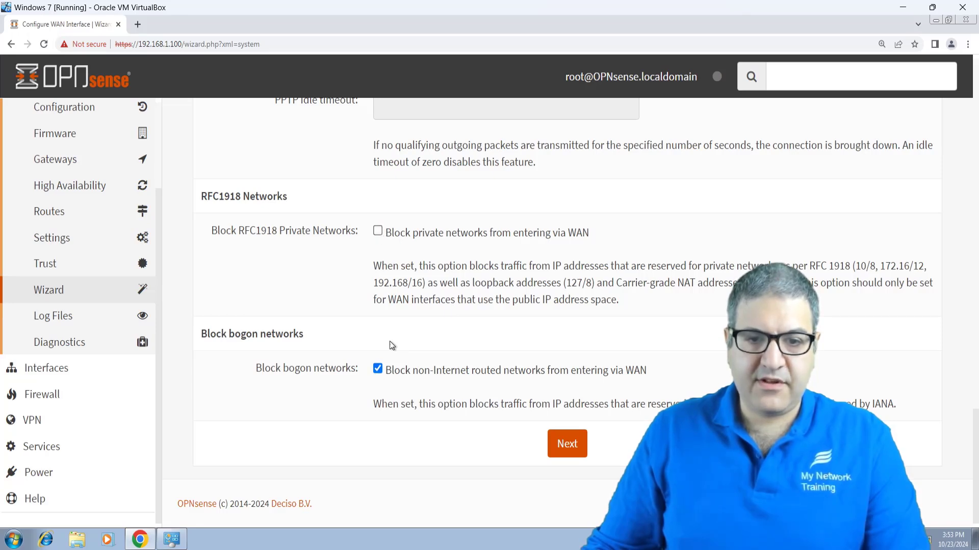
{"action": "left_click", "coordinate": [377, 369]}
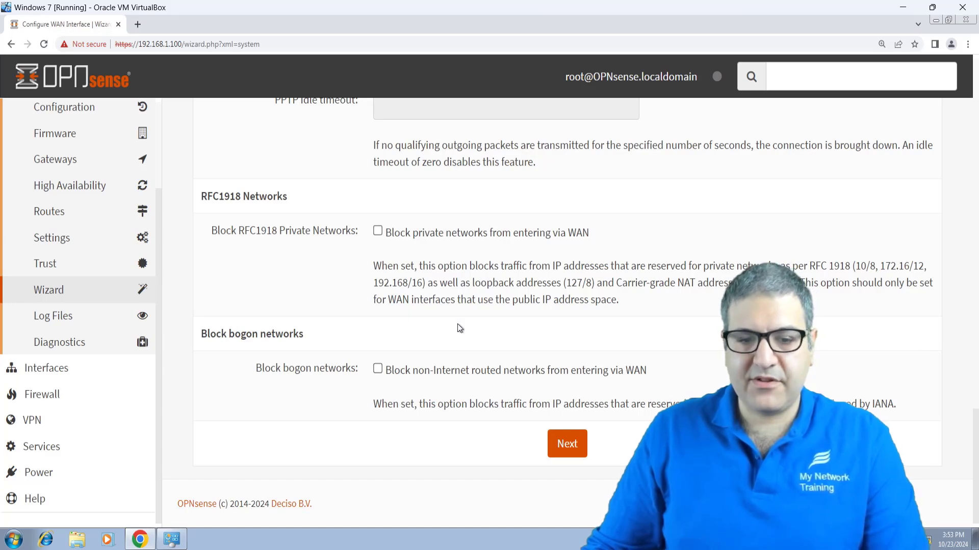
{"action": "scroll", "coordinate": [385, 344], "scroll_direction": "up", "scroll_amount": 3}
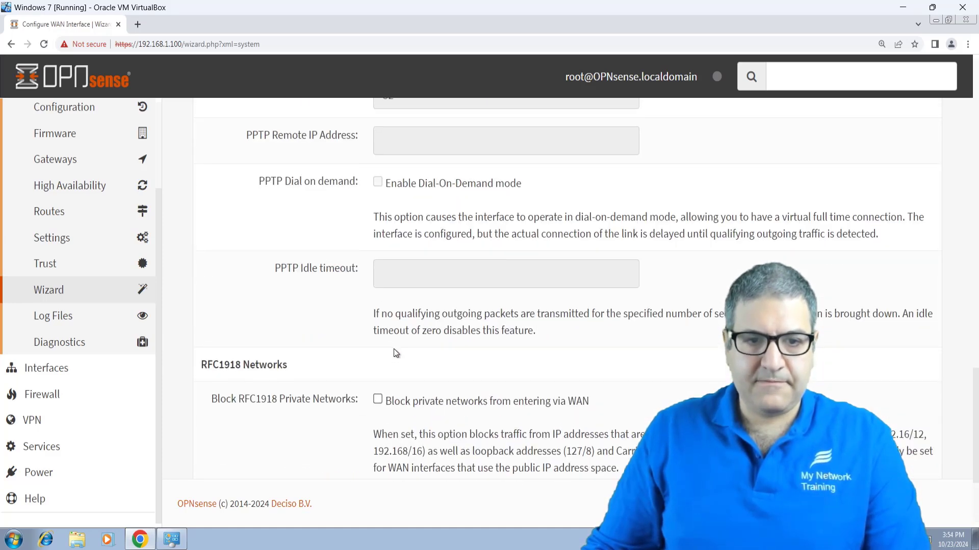
{"action": "scroll", "coordinate": [515, 401], "scroll_direction": "down", "scroll_amount": 3}
{"action": "left_click", "coordinate": [563, 445]}
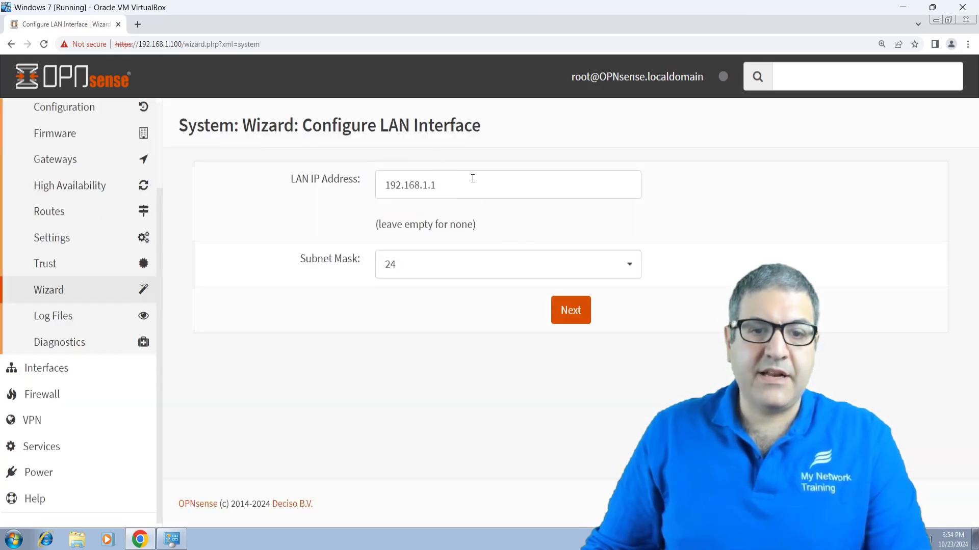
{"action": "left_click", "coordinate": [452, 186]}
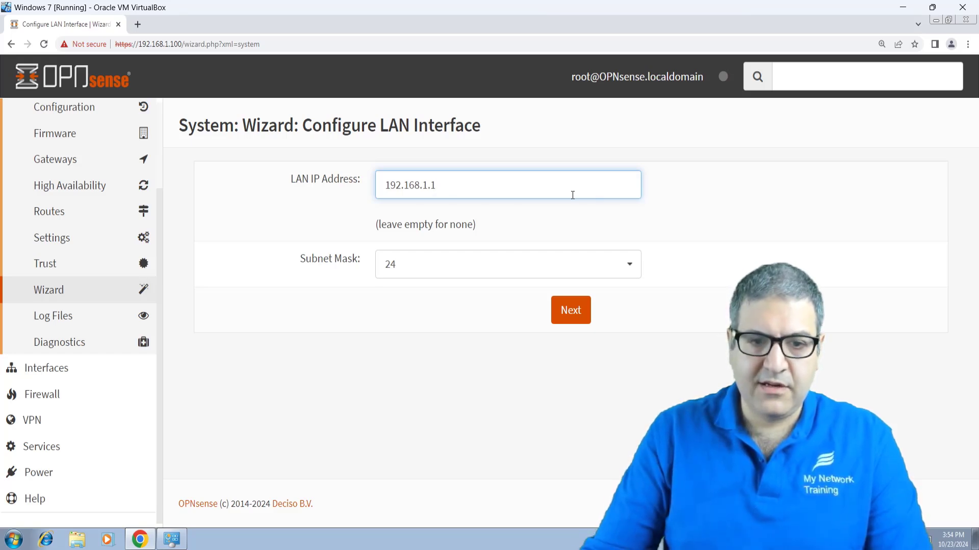
Step: Set the LAN IP to 192.168.1.100, leave the root password unchanged, and reload
{"action": "type", "text": "00"}
{"action": "left_click", "coordinate": [573, 310]}
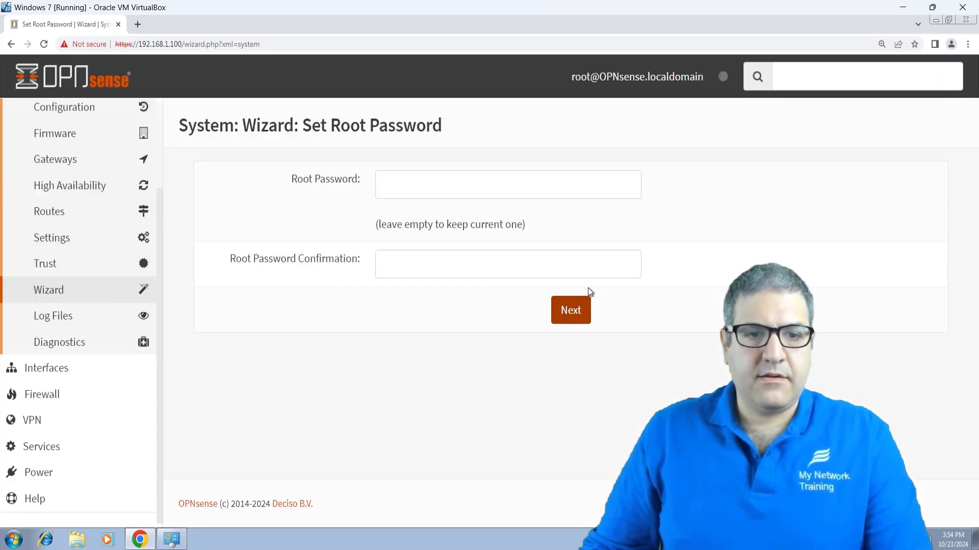
{"action": "left_click", "coordinate": [573, 317]}
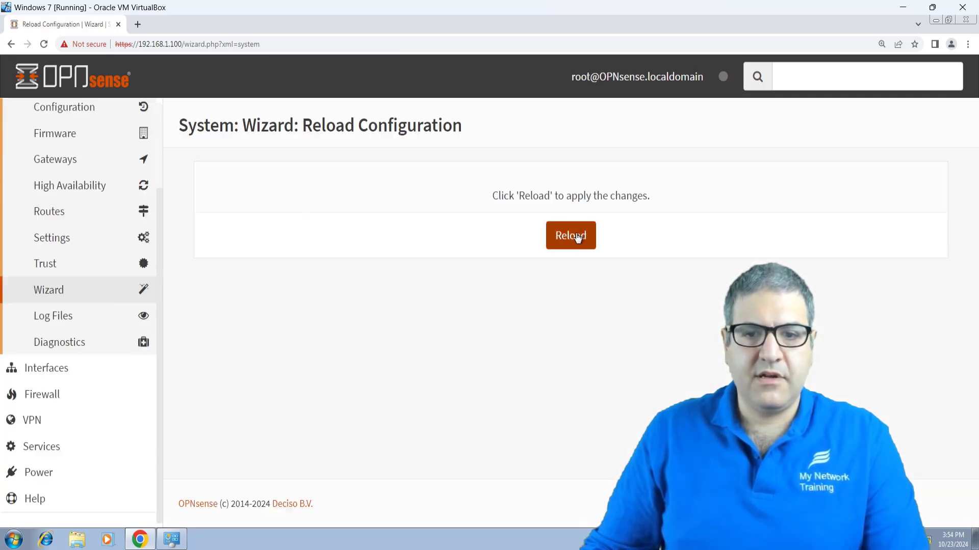
{"action": "left_click", "coordinate": [577, 239]}
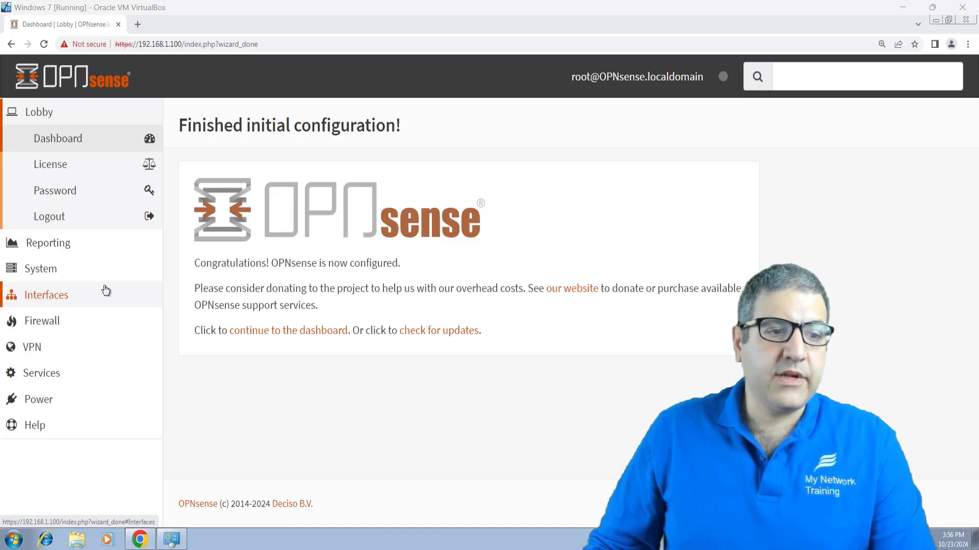
Step: Open System > Firmware > Plugins and filter the list by 'zenarmor'
{"action": "left_click", "coordinate": [78, 270]}
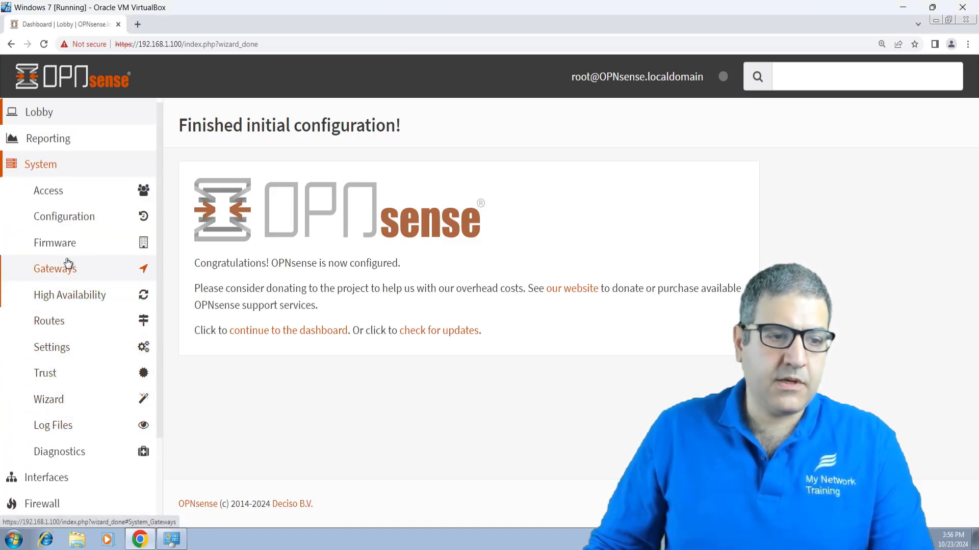
{"action": "left_click", "coordinate": [67, 242]}
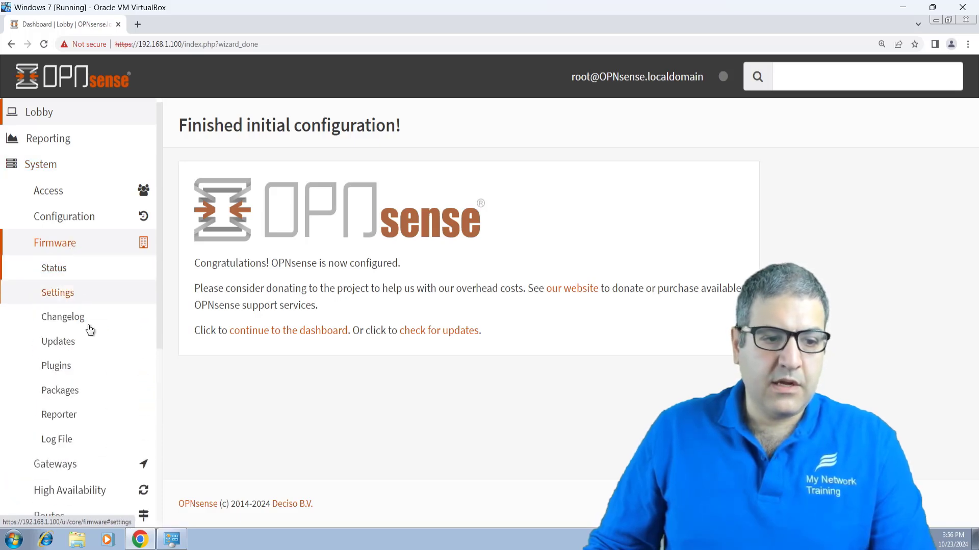
{"action": "left_click", "coordinate": [59, 371]}
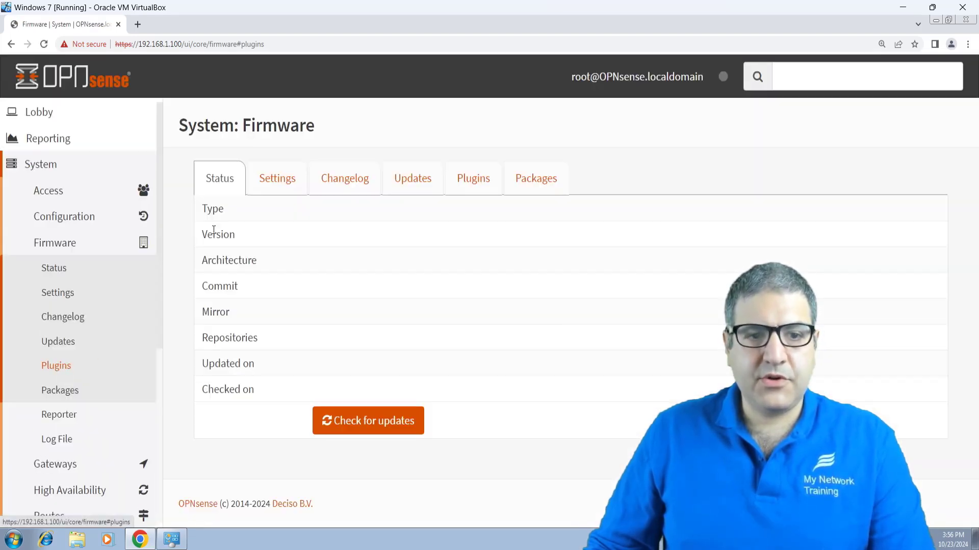
{"action": "left_click", "coordinate": [346, 219]}
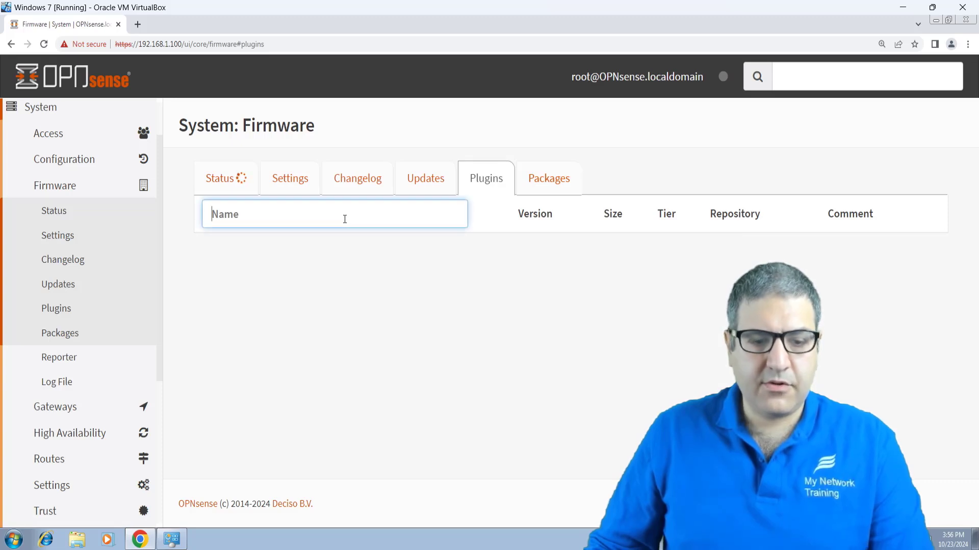
{"action": "type", "text": "zenarm"}
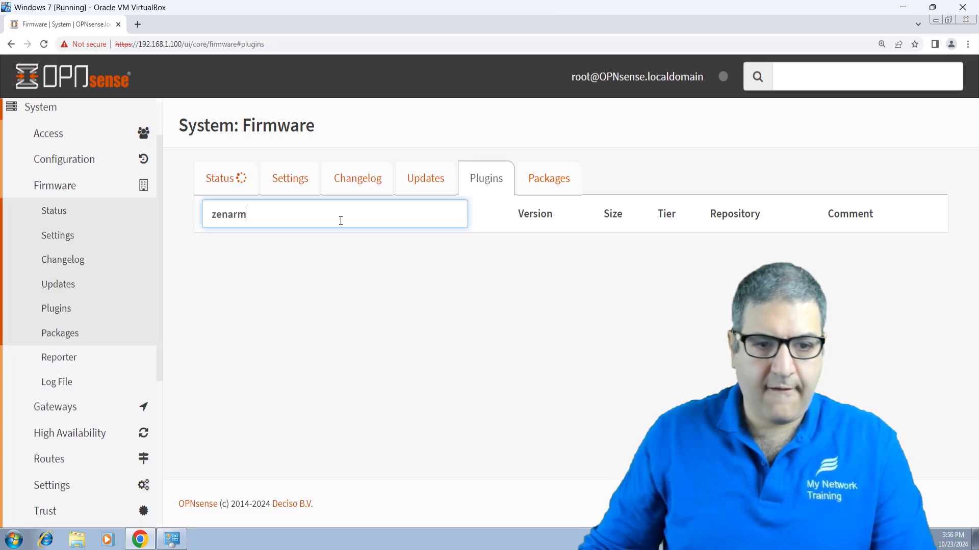
{"action": "type", "text": "or"}
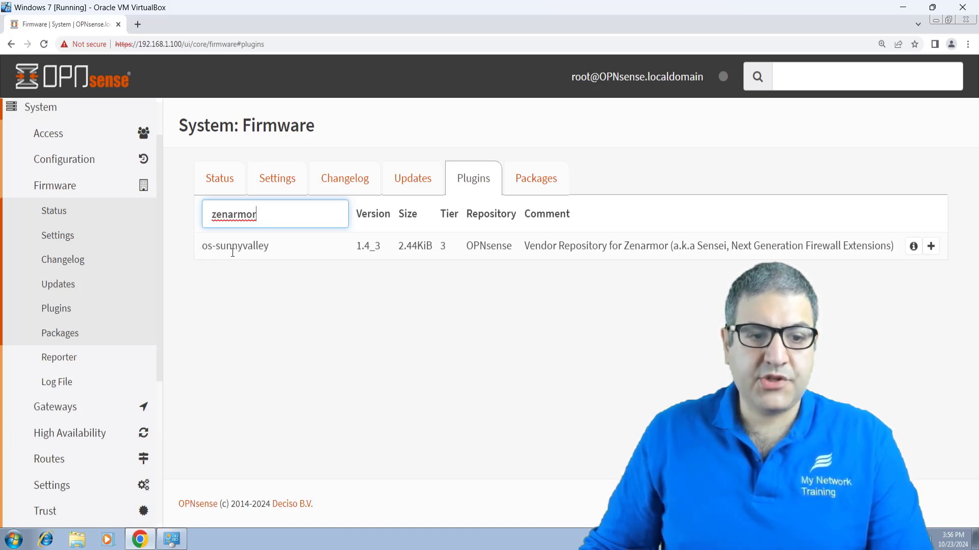
{"action": "left_click_drag", "start_coordinate": [269, 246], "coordinate": [298, 247]}
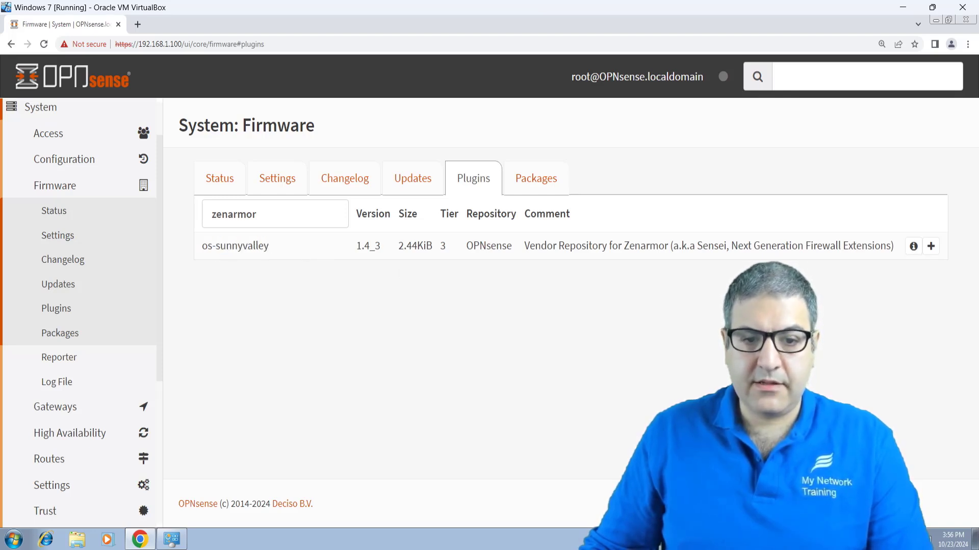
Step: Attempt to install os-sunnyvalley and check for firmware updates
{"action": "left_click", "coordinate": [931, 248]}
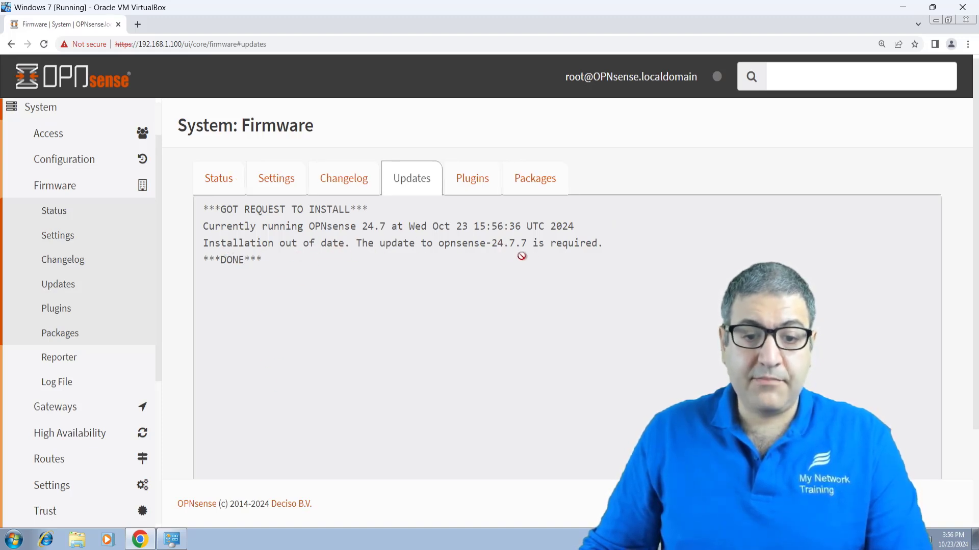
{"action": "left_click", "coordinate": [222, 178]}
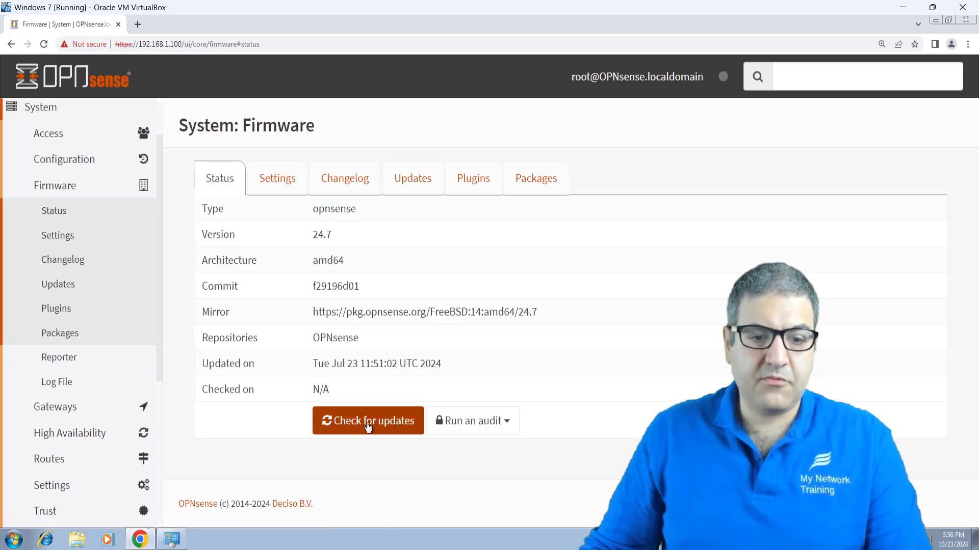
{"action": "left_click", "coordinate": [366, 423]}
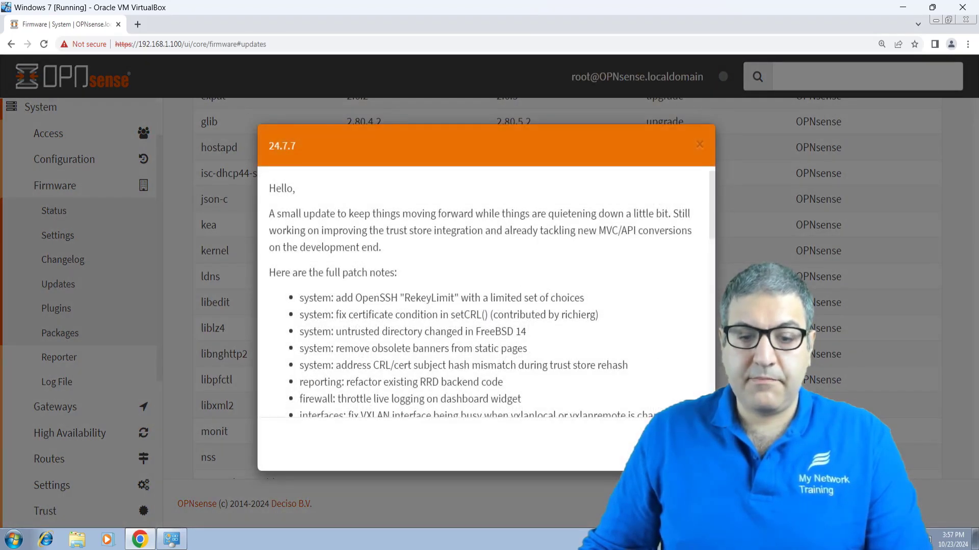
Step: Run the firmware update and accept the required reboot
{"action": "left_click", "coordinate": [685, 444]}
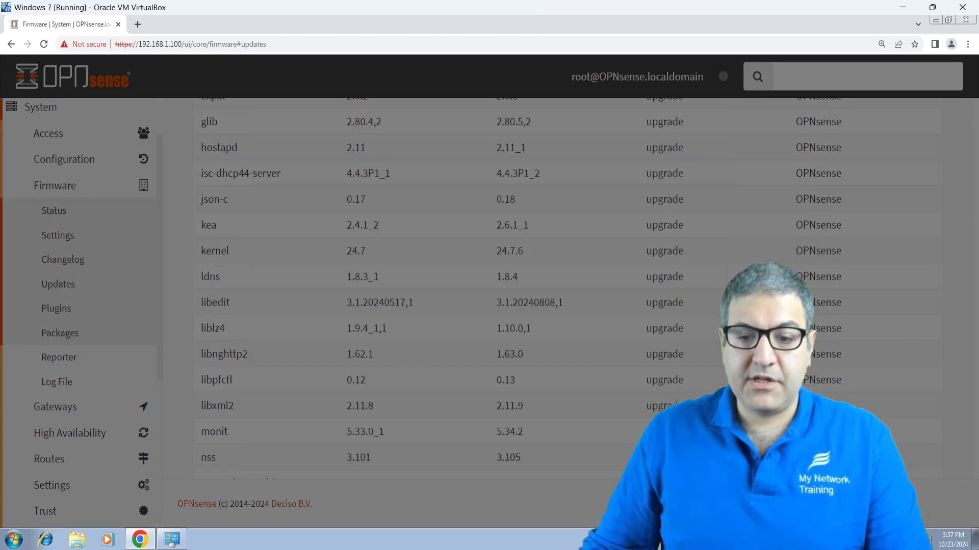
{"action": "scroll", "coordinate": [949, 411], "scroll_direction": "down", "scroll_amount": 7}
{"action": "scroll", "coordinate": [949, 411], "scroll_direction": "down", "scroll_amount": 10}
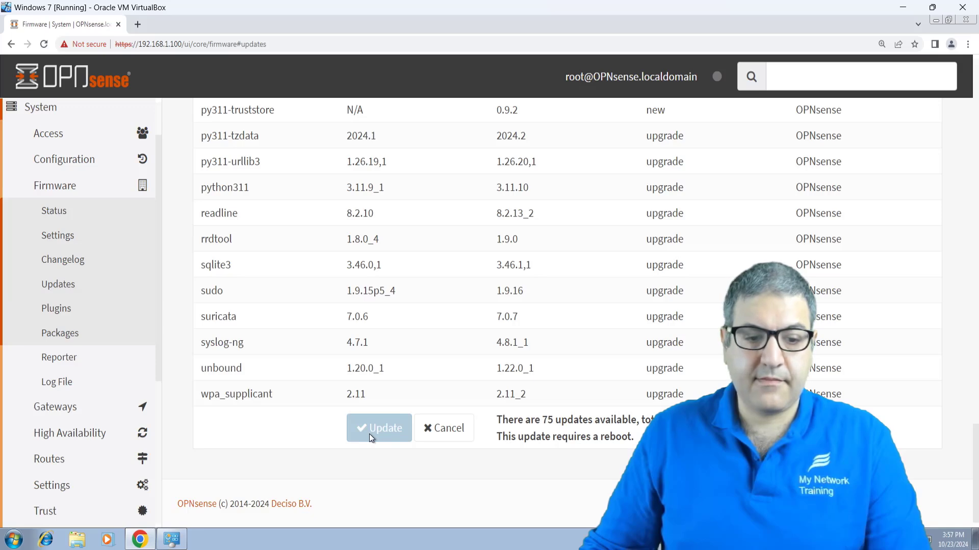
{"action": "left_click", "coordinate": [369, 433]}
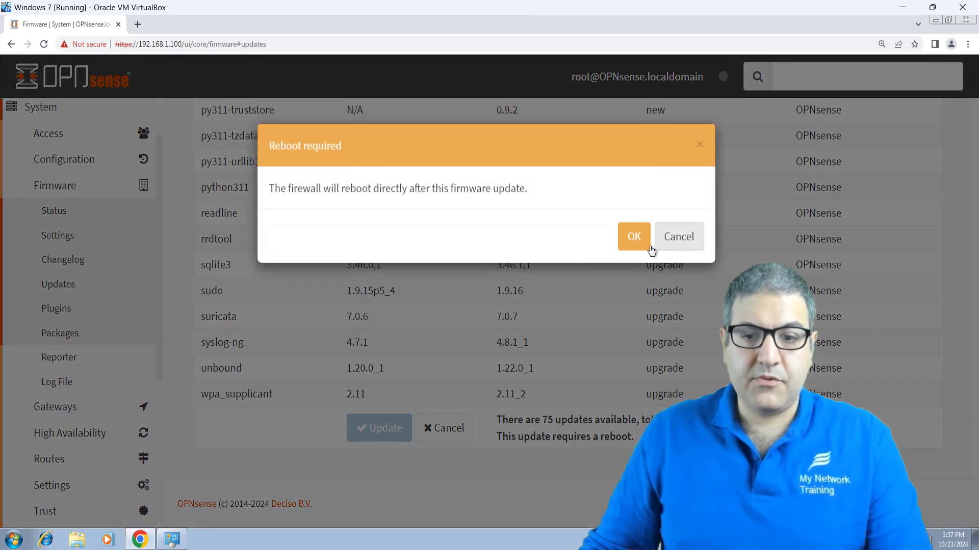
{"action": "left_click", "coordinate": [633, 244]}
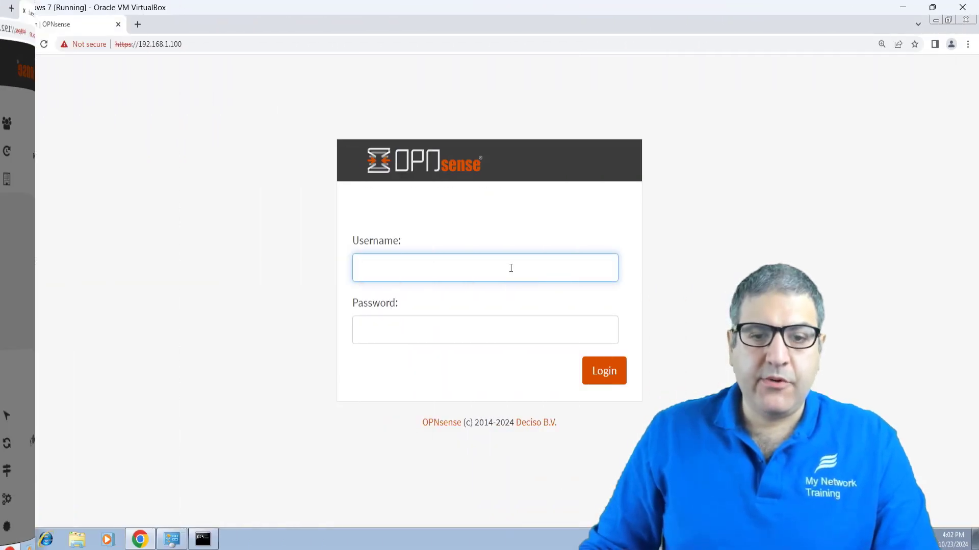
Step: Log in to the OPNsense web interface as root with the admin password
{"action": "type", "text": "r"}
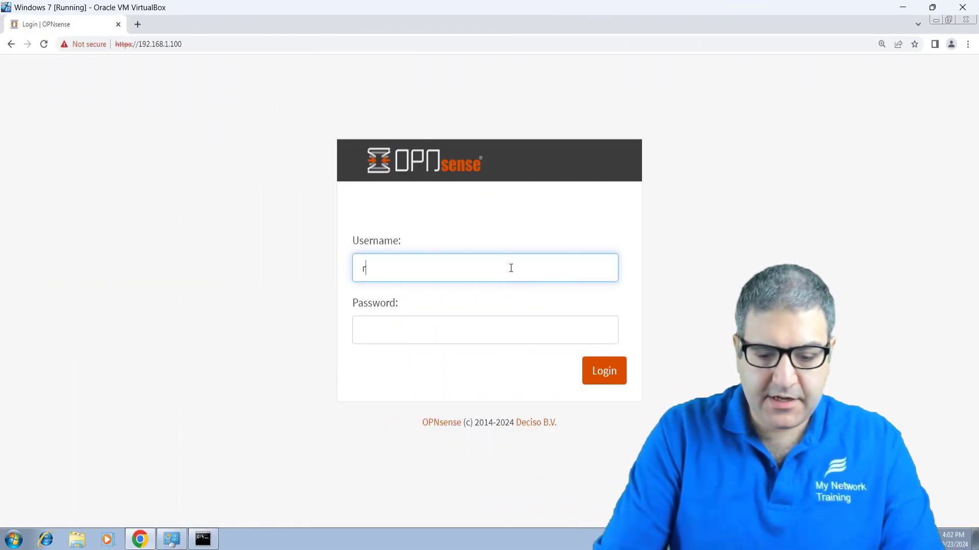
{"action": "type", "text": "oot"}
{"action": "key", "text": "Tab"}
{"action": "type", "text": "op"}
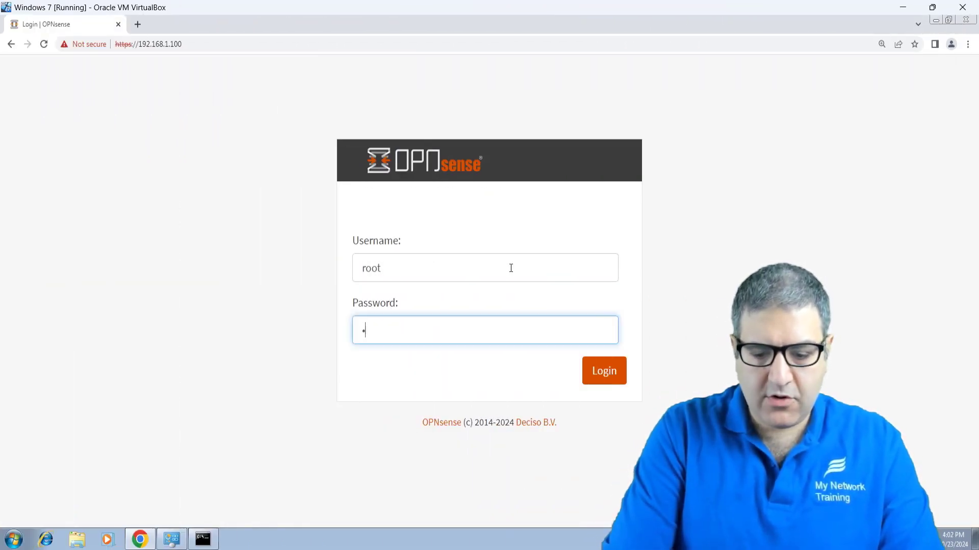
{"action": "type", "text": "nsense"}
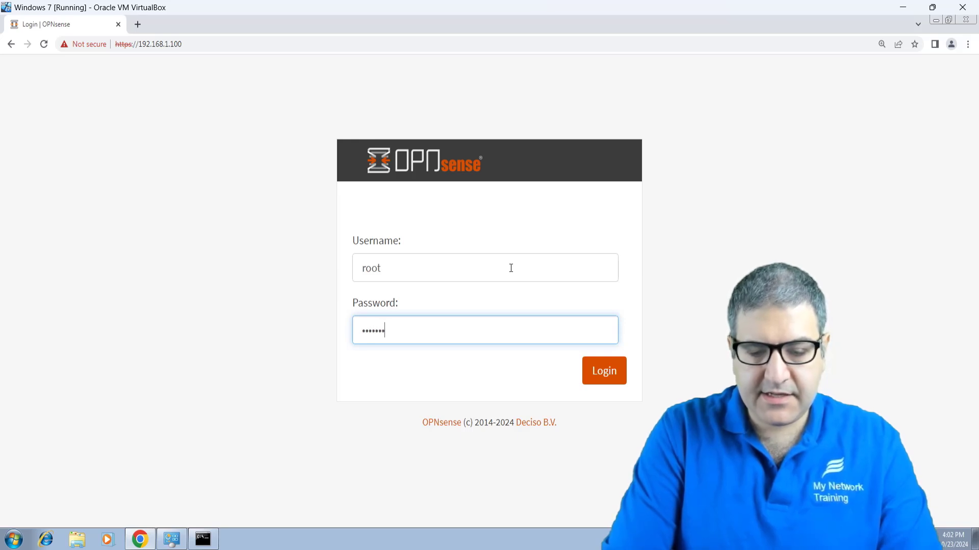
{"action": "key", "text": "Return"}
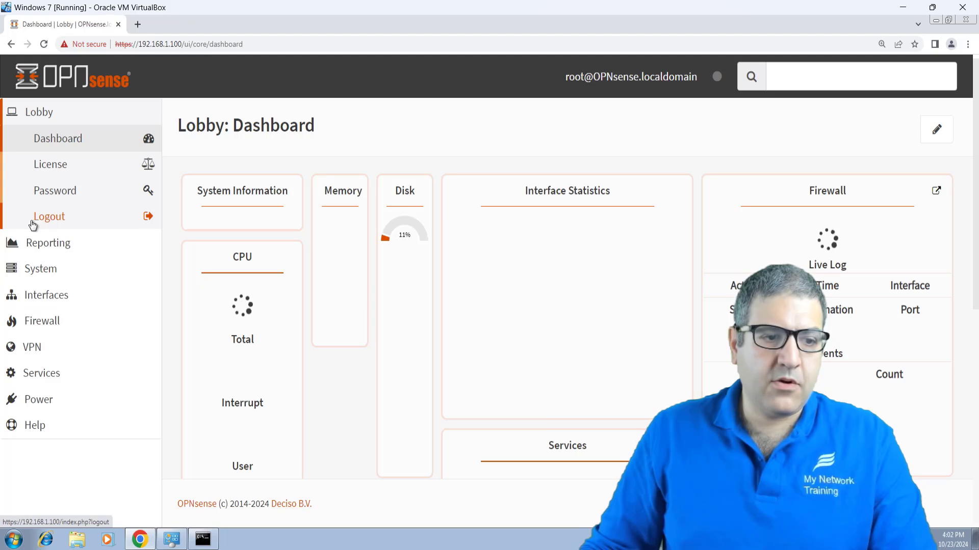
Step: Filter System > Firmware > Plugins for 'zenarmo' and install os-sunnyvalley
{"action": "left_click", "coordinate": [56, 275]}
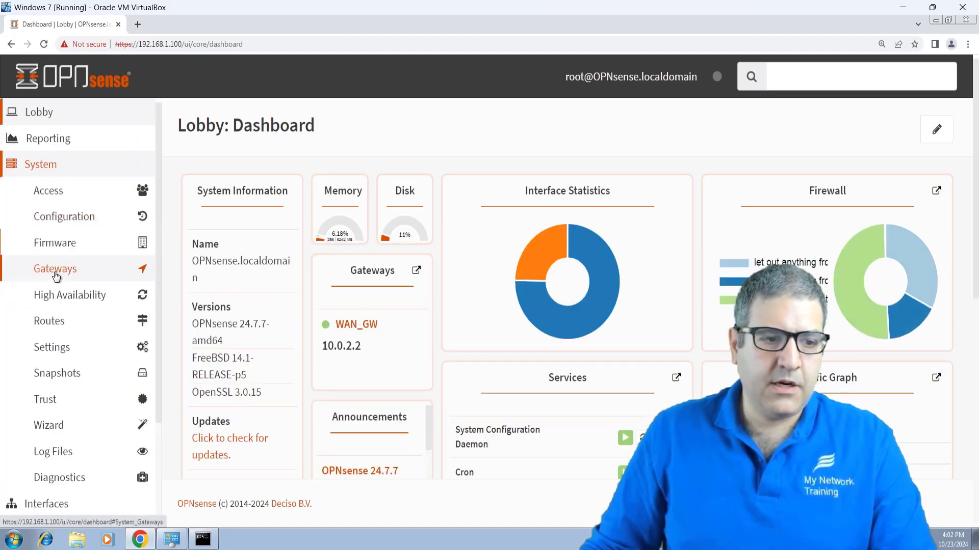
{"action": "left_click", "coordinate": [75, 246]}
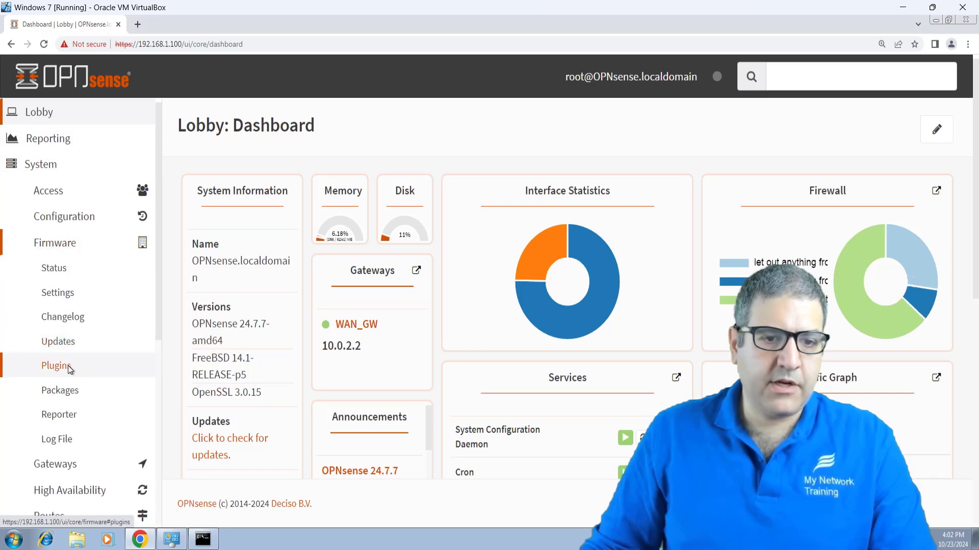
{"action": "left_click", "coordinate": [68, 366]}
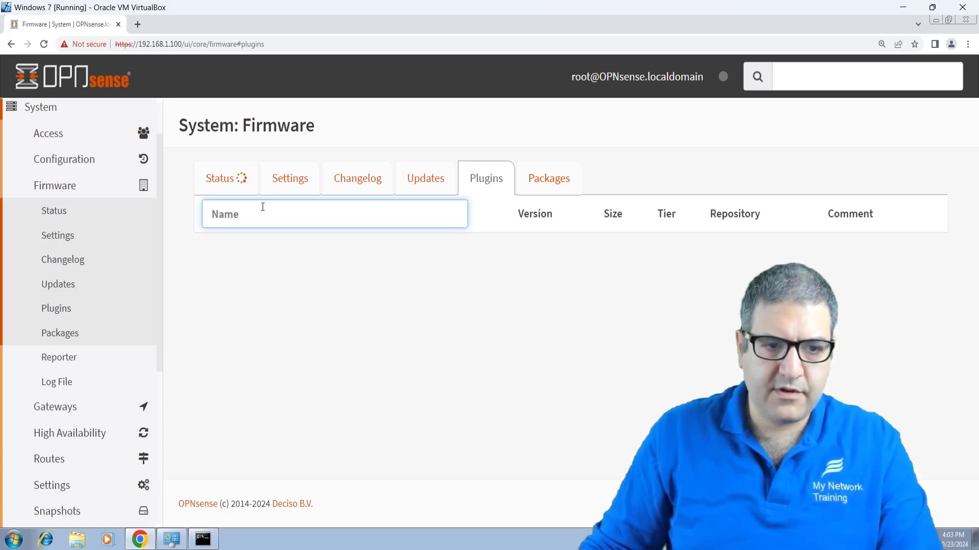
{"action": "type", "text": "senarm"}
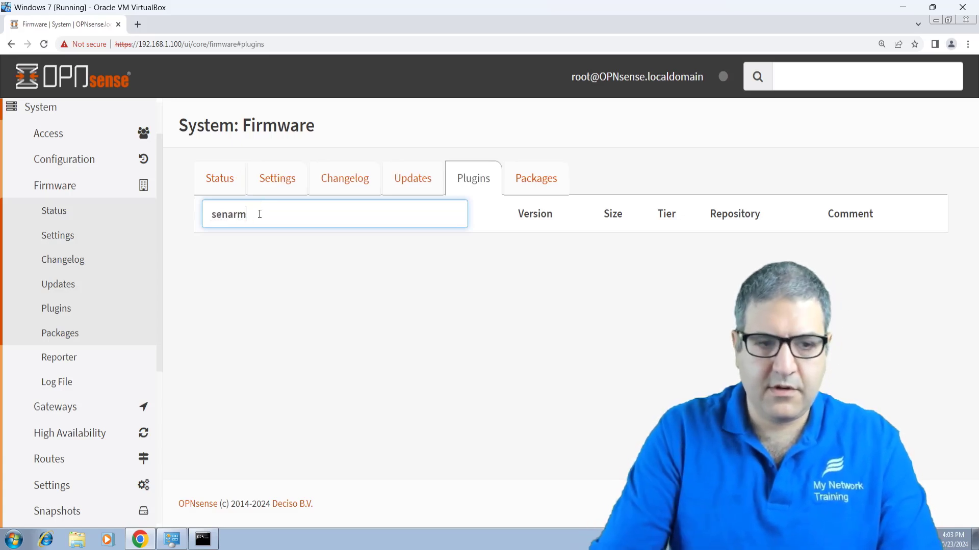
{"action": "type", "text": "oze"}
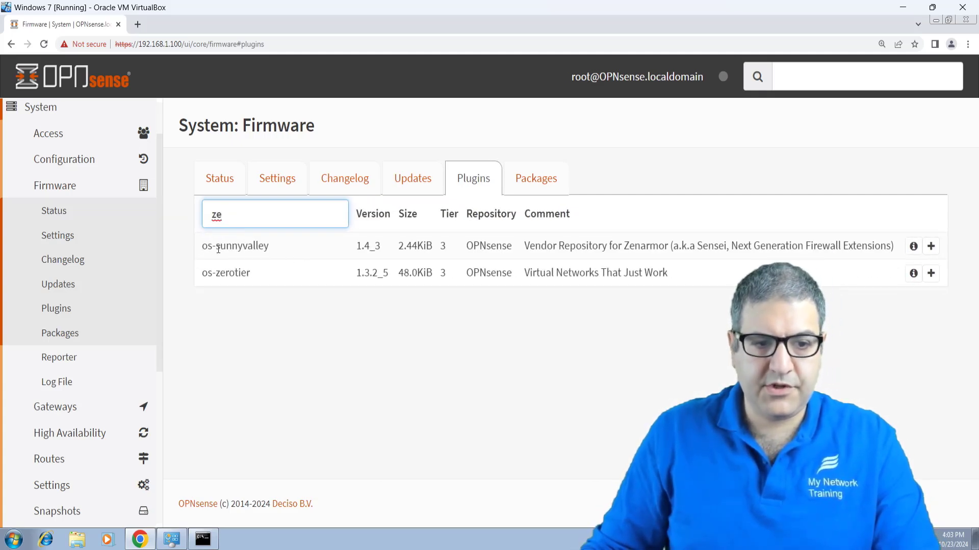
{"action": "type", "text": "narmo"}
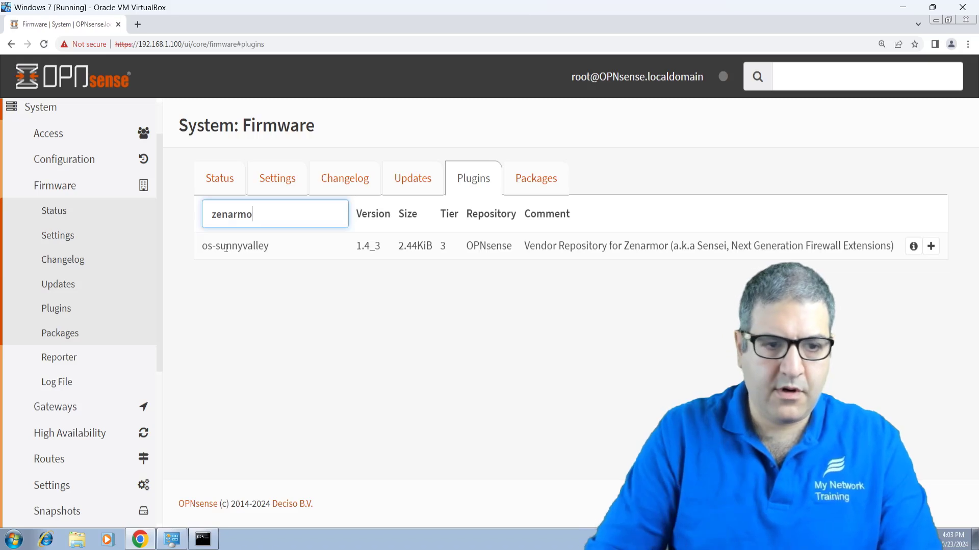
{"action": "left_click", "coordinate": [930, 246]}
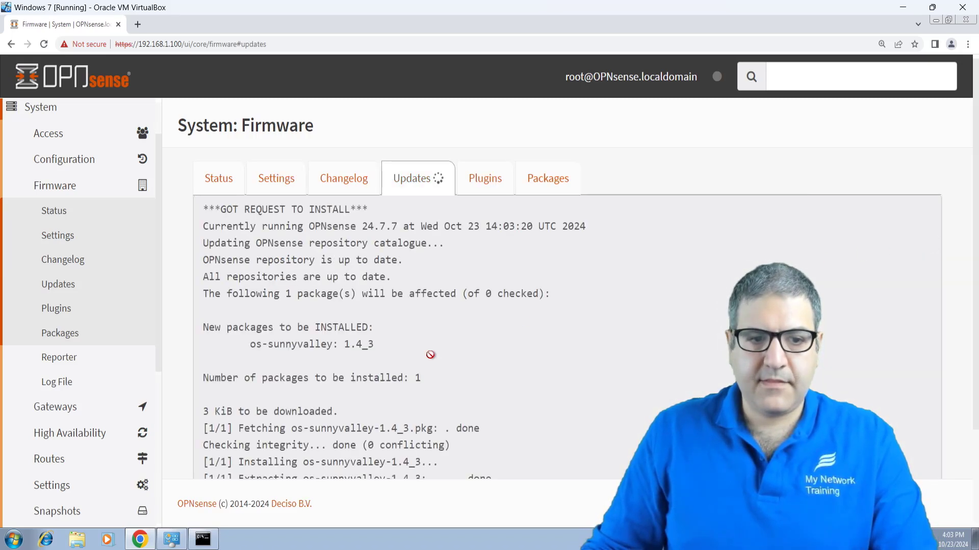
Step: Check the firmware Status after the install, then return to the filtered list showing os-sensei
{"action": "scroll", "coordinate": [438, 324], "scroll_direction": "down", "scroll_amount": 2}
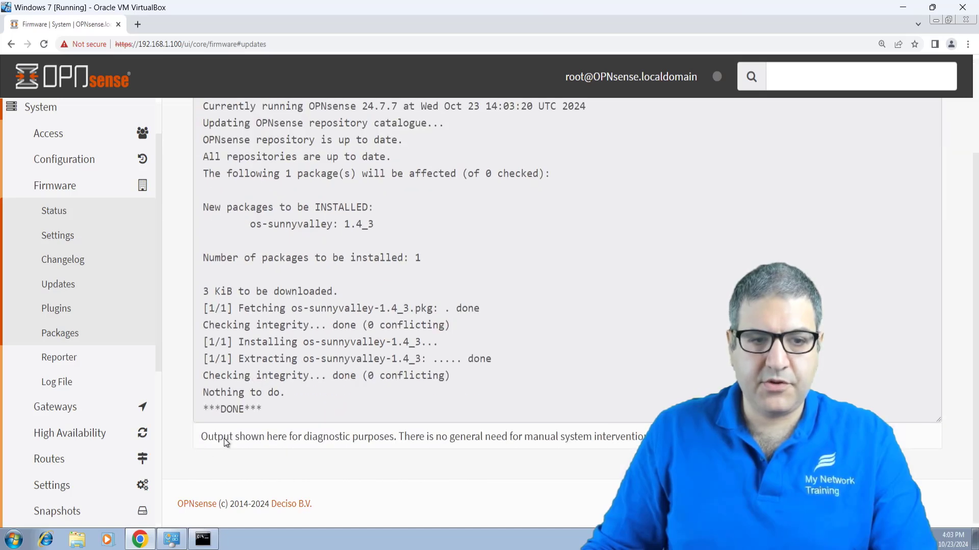
{"action": "scroll", "coordinate": [661, 384], "scroll_direction": "up", "scroll_amount": 2}
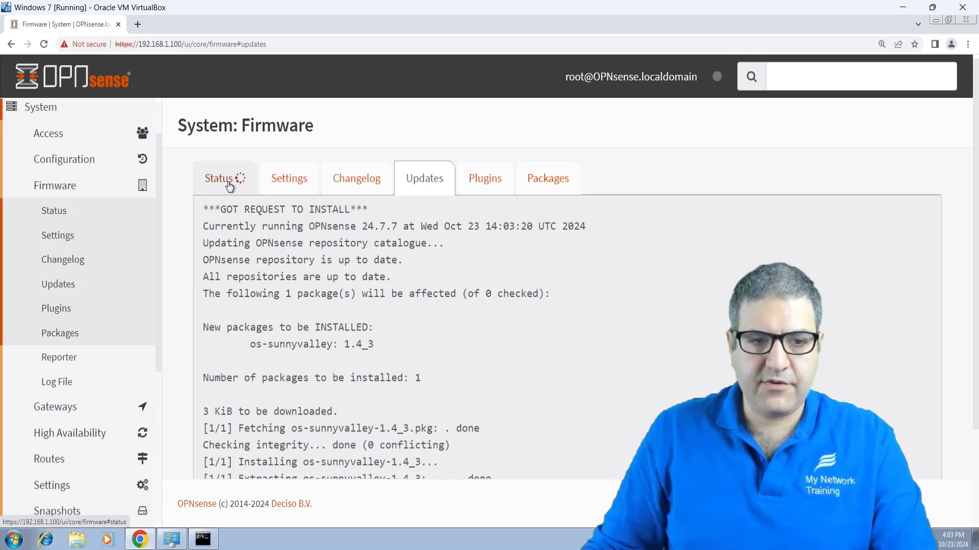
{"action": "scroll", "coordinate": [490, 415], "scroll_direction": "down", "scroll_amount": 2}
{"action": "scroll", "coordinate": [435, 371], "scroll_direction": "up", "scroll_amount": 2}
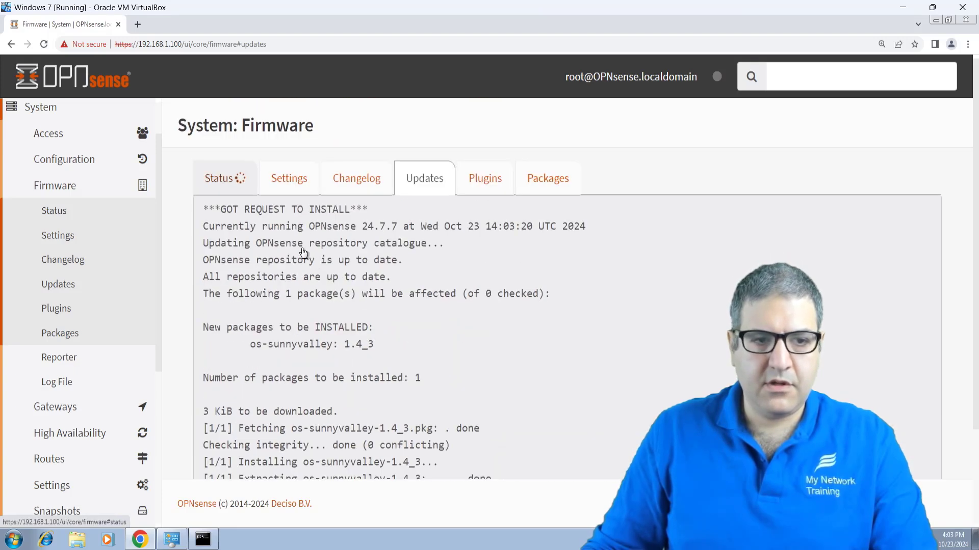
{"action": "left_click", "coordinate": [231, 179]}
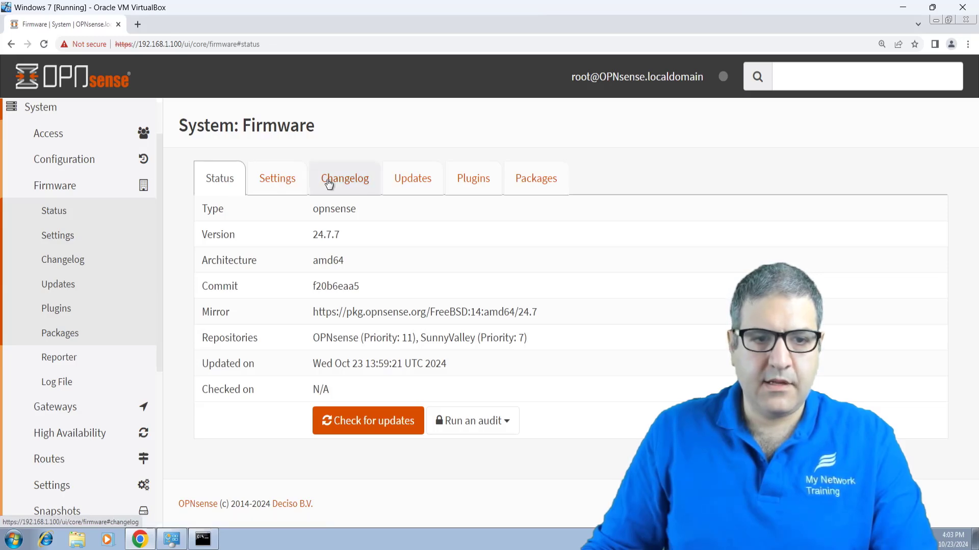
{"action": "left_click", "coordinate": [434, 185]}
{"action": "left_click", "coordinate": [470, 182]}
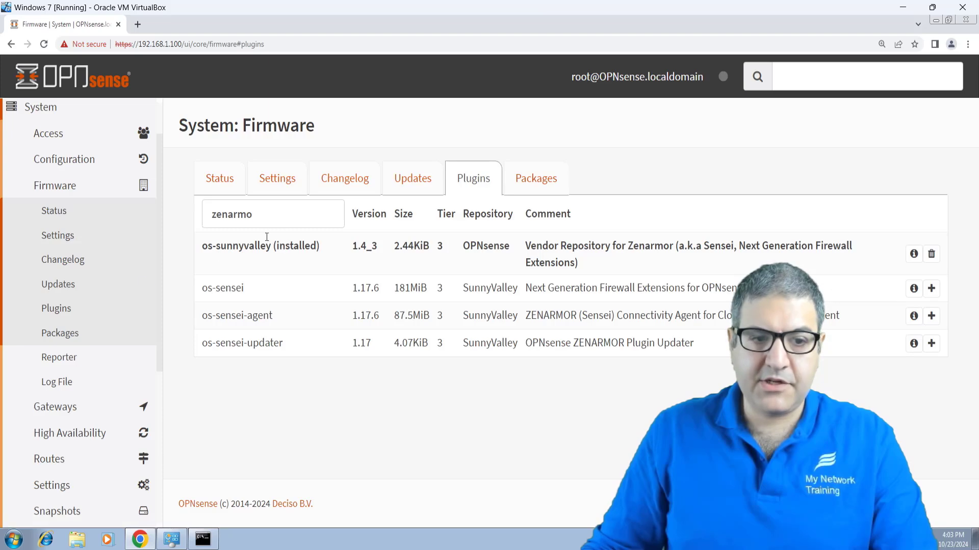
{"action": "left_click_drag", "start_coordinate": [252, 290], "coordinate": [202, 284]}
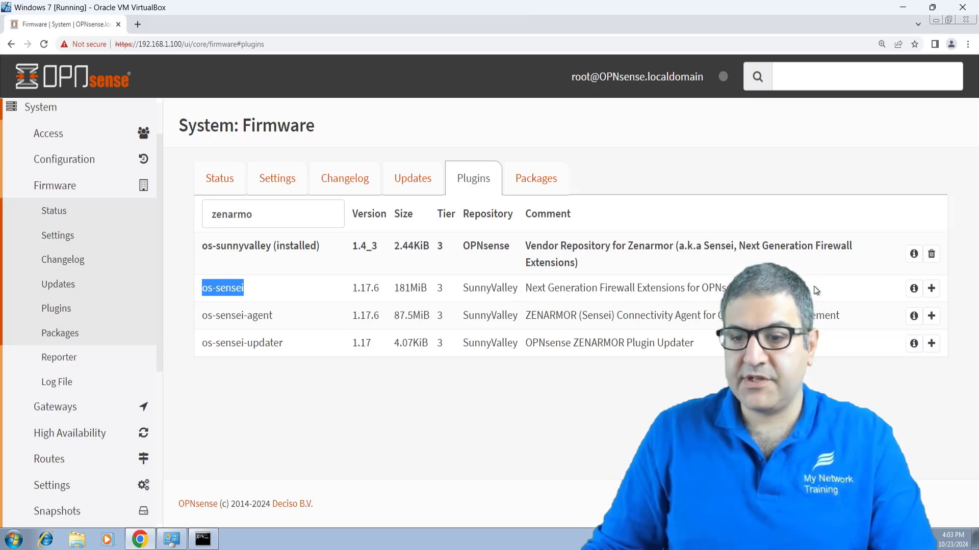
Step: Install the os-sensei plugin, confirming the third-party software prompt
{"action": "left_click", "coordinate": [932, 288]}
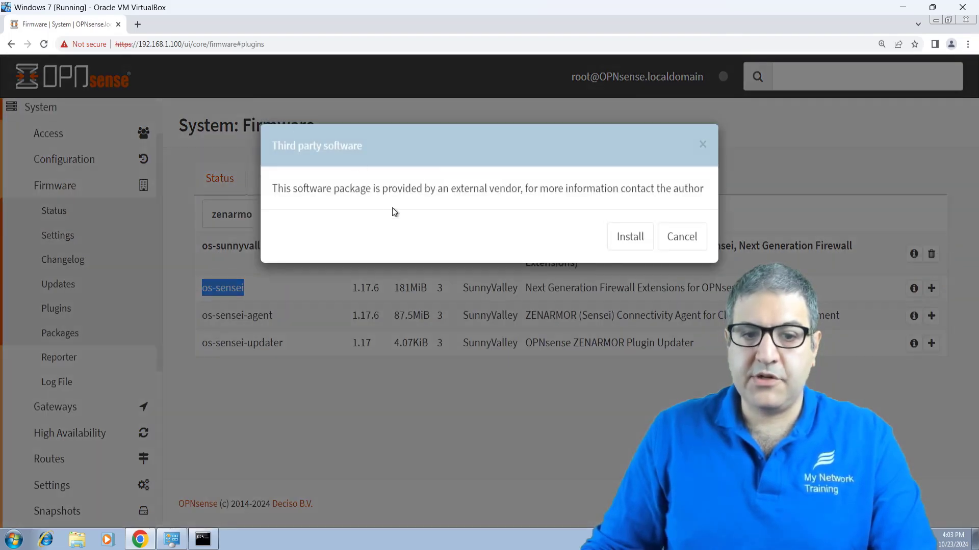
{"action": "left_click", "coordinate": [633, 237]}
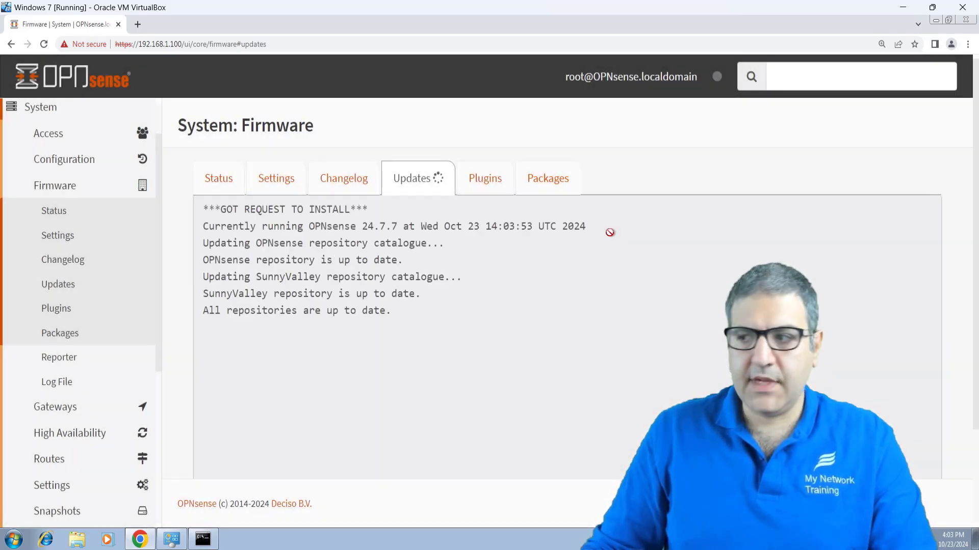
{"action": "scroll", "coordinate": [613, 265], "scroll_direction": "down", "scroll_amount": 2}
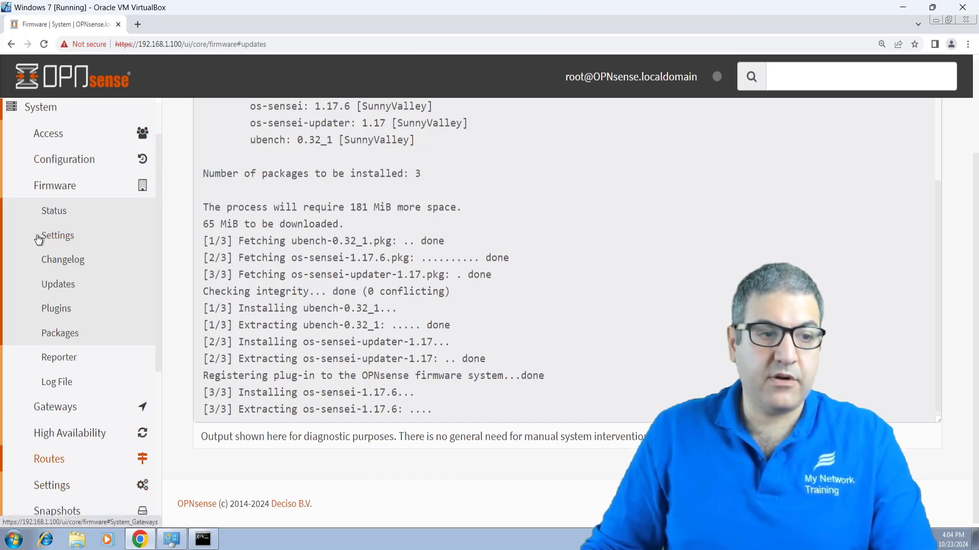
Step: Reload the web GUI and expand the new Zenarmor section in the sidebar
{"action": "left_click", "coordinate": [57, 187]}
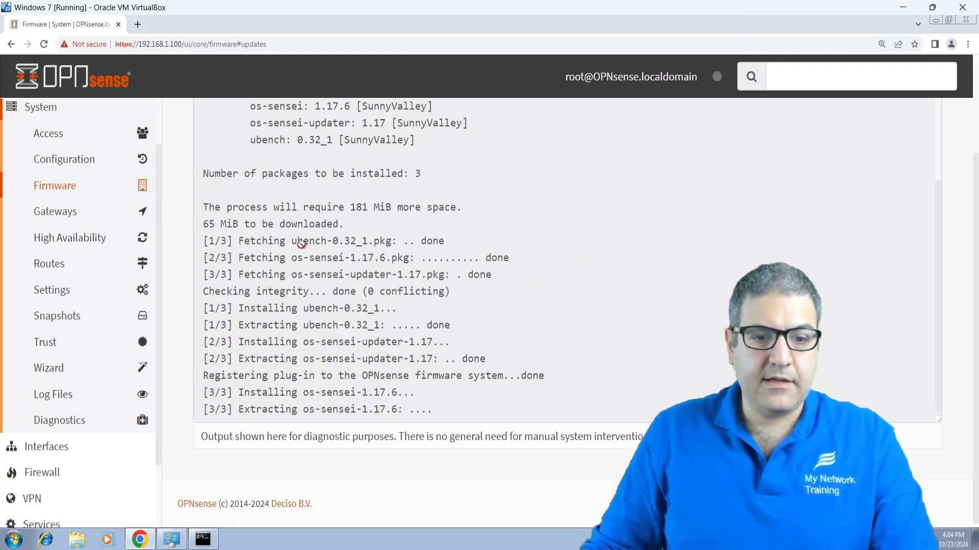
{"action": "left_click", "coordinate": [14, 115]}
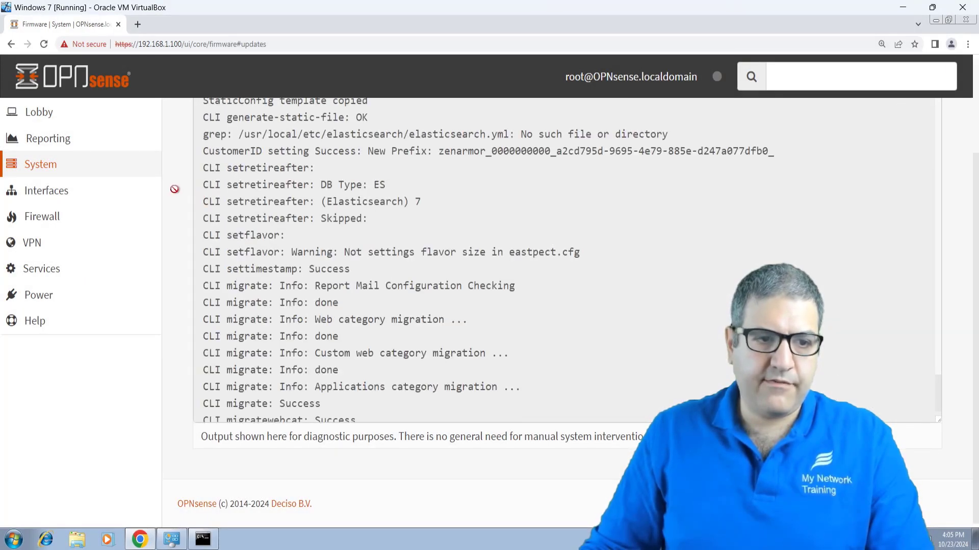
{"action": "scroll", "coordinate": [174, 189], "scroll_direction": "up", "scroll_amount": 3}
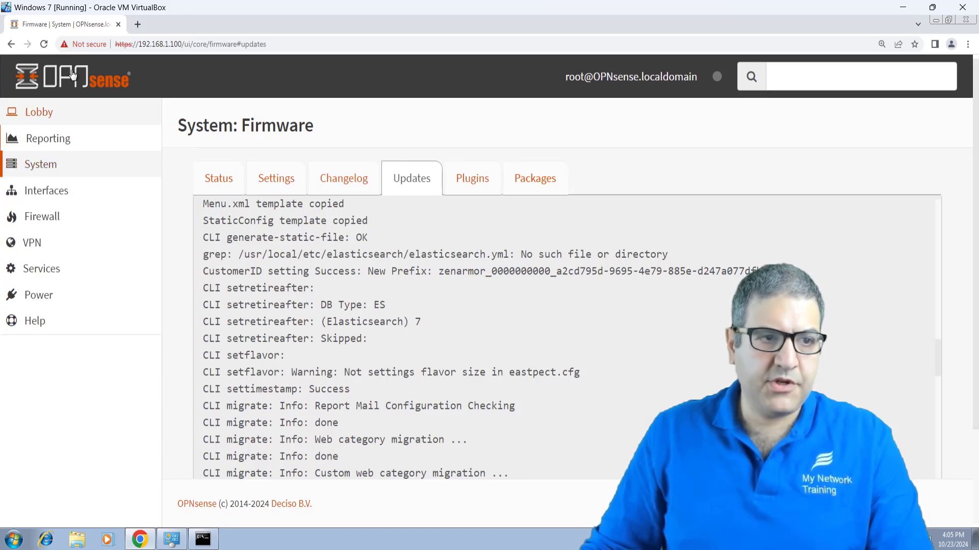
{"action": "left_click", "coordinate": [44, 44]}
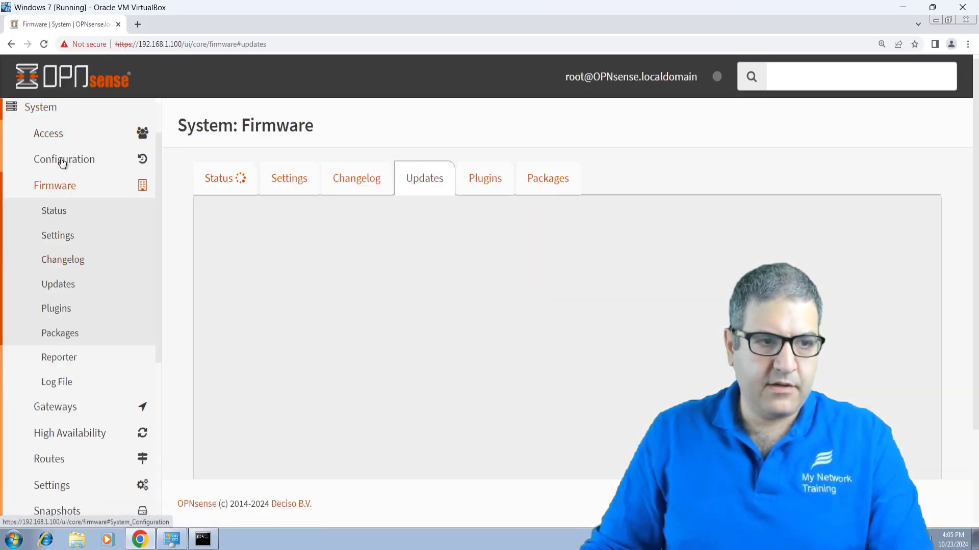
{"action": "left_click", "coordinate": [52, 108]}
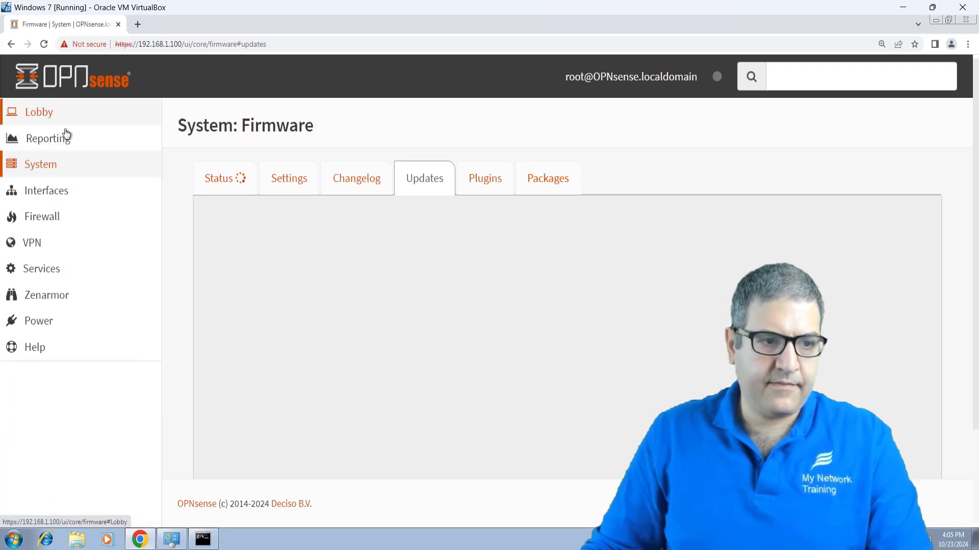
{"action": "left_click", "coordinate": [56, 295]}
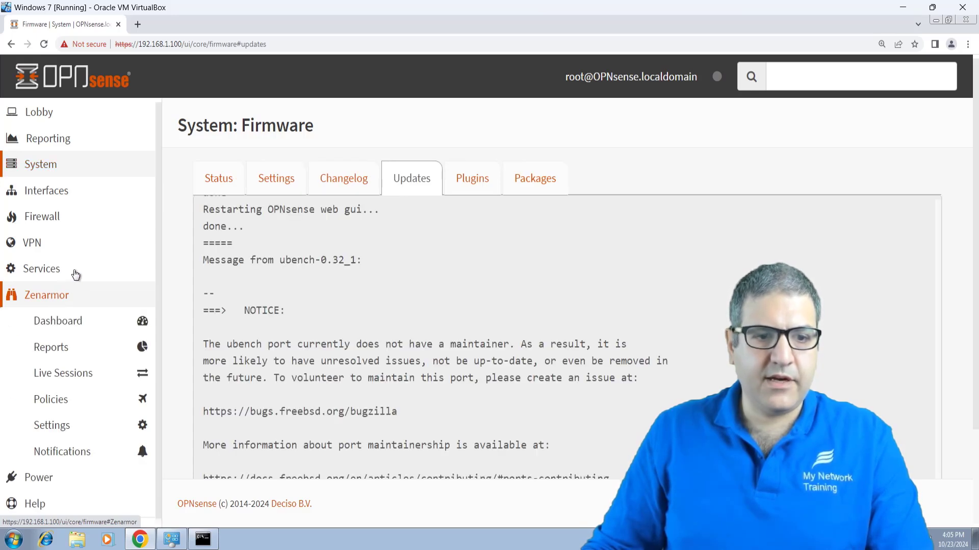
Step: Open the Zenarmor dashboard and accept the terms of service
{"action": "left_click", "coordinate": [65, 322]}
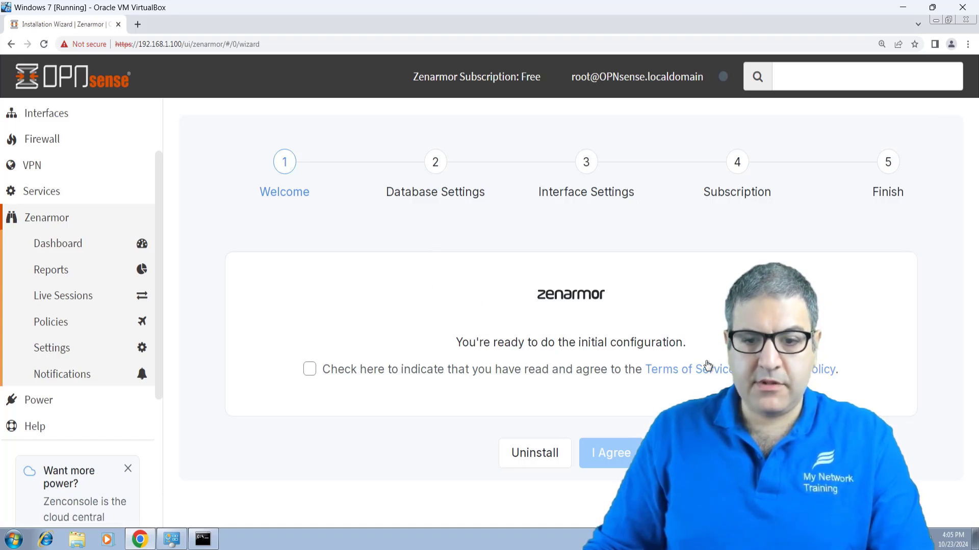
{"action": "left_click", "coordinate": [310, 370]}
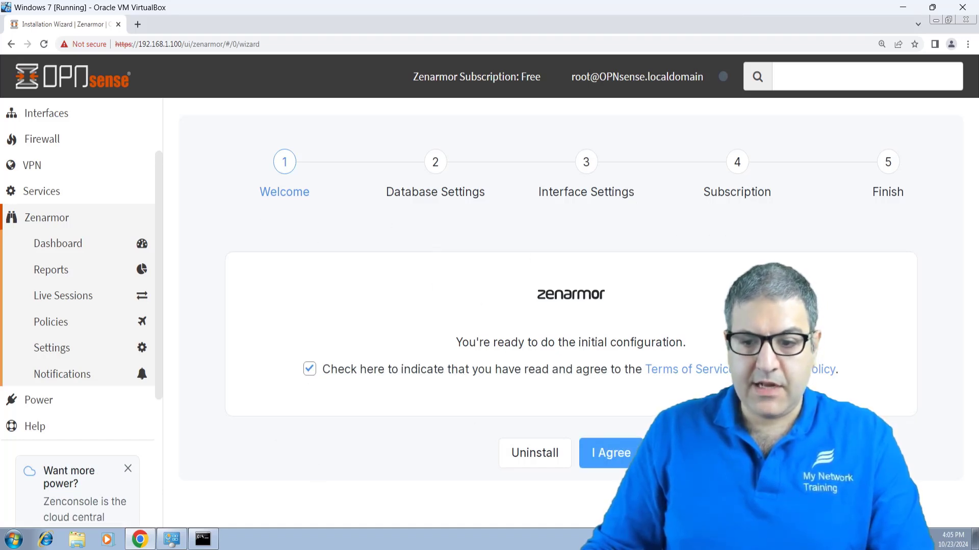
{"action": "left_click", "coordinate": [615, 455]}
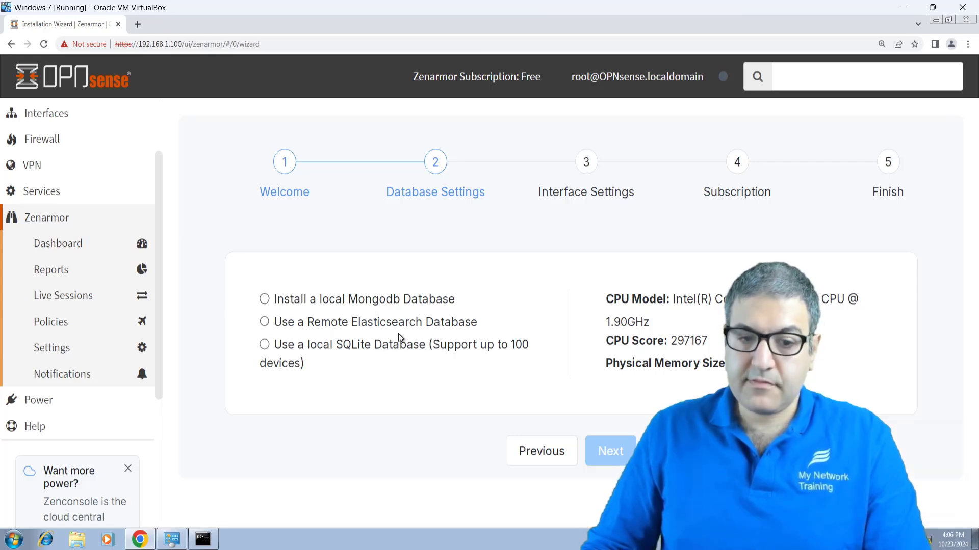
Step: Install a local MongoDB database and continue to Interface Settings
{"action": "left_click", "coordinate": [273, 305]}
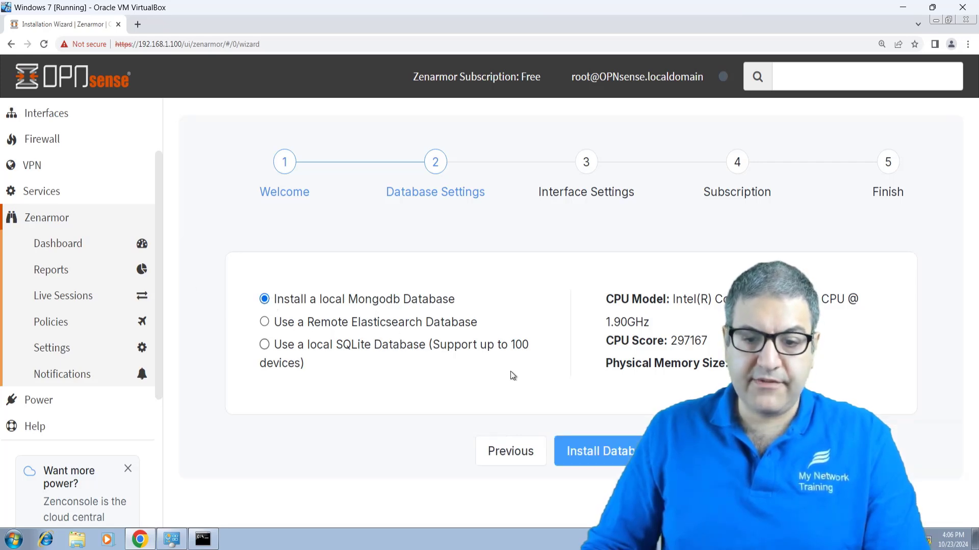
{"action": "left_click", "coordinate": [606, 450]}
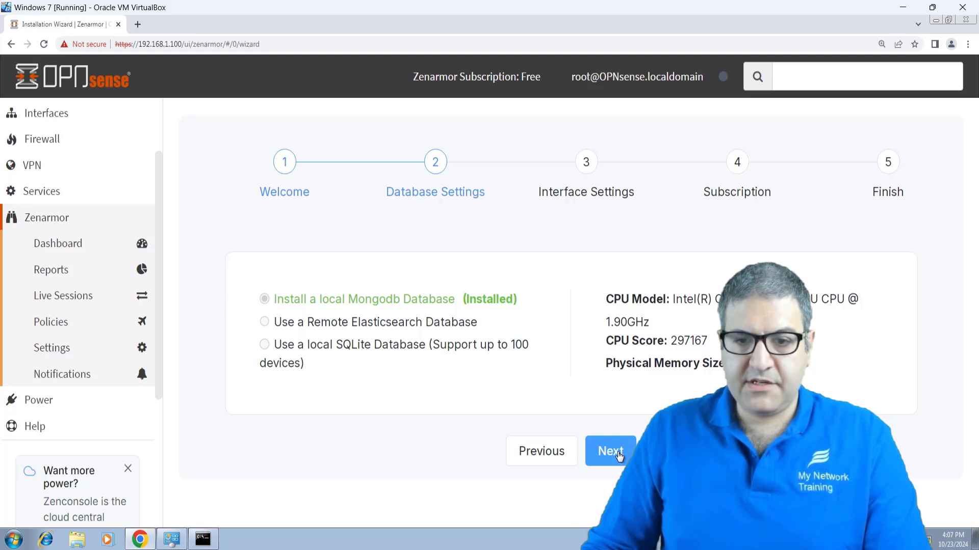
{"action": "left_click", "coordinate": [610, 452]}
Step: Keep emulated-netmap Routed Mode, show WAN interfaces, and protect em1 (LAN) in the lan zone
{"action": "scroll", "coordinate": [632, 329], "scroll_direction": "down", "scroll_amount": 1}
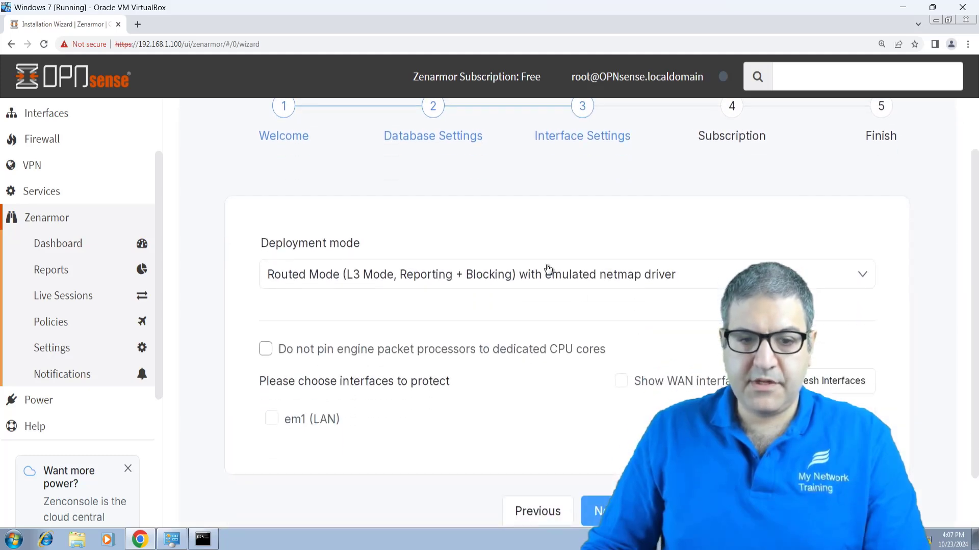
{"action": "left_click", "coordinate": [309, 287]}
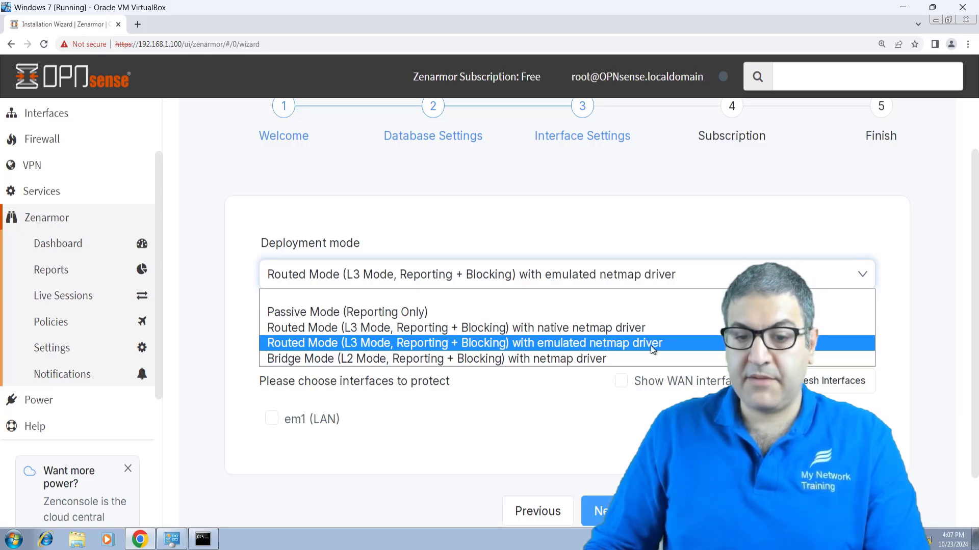
{"action": "left_click", "coordinate": [564, 346]}
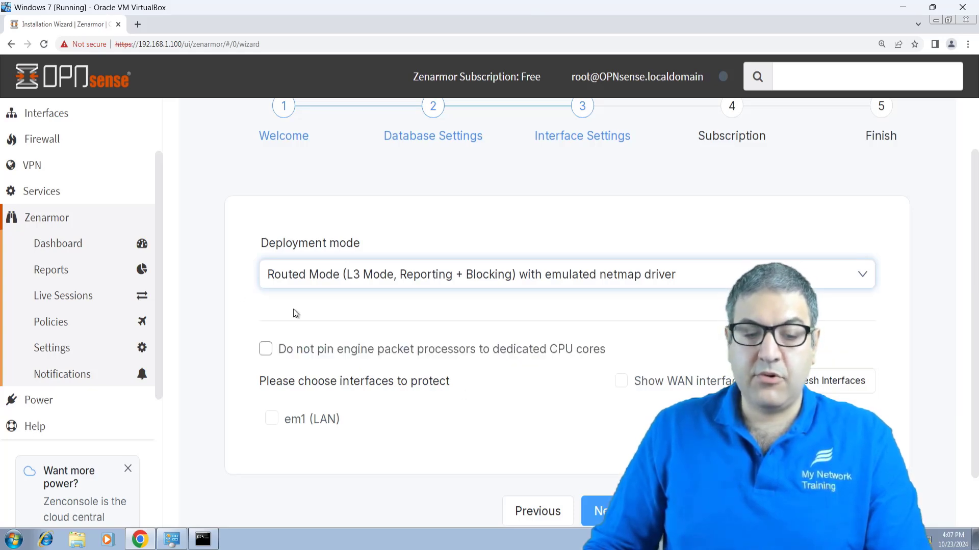
{"action": "scroll", "coordinate": [209, 301], "scroll_direction": "down", "scroll_amount": 1}
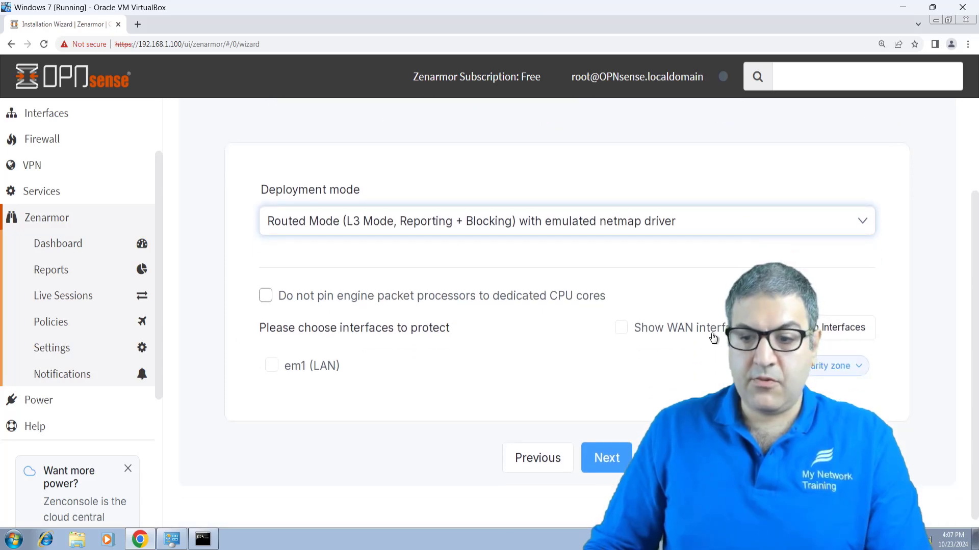
{"action": "left_click", "coordinate": [621, 328]}
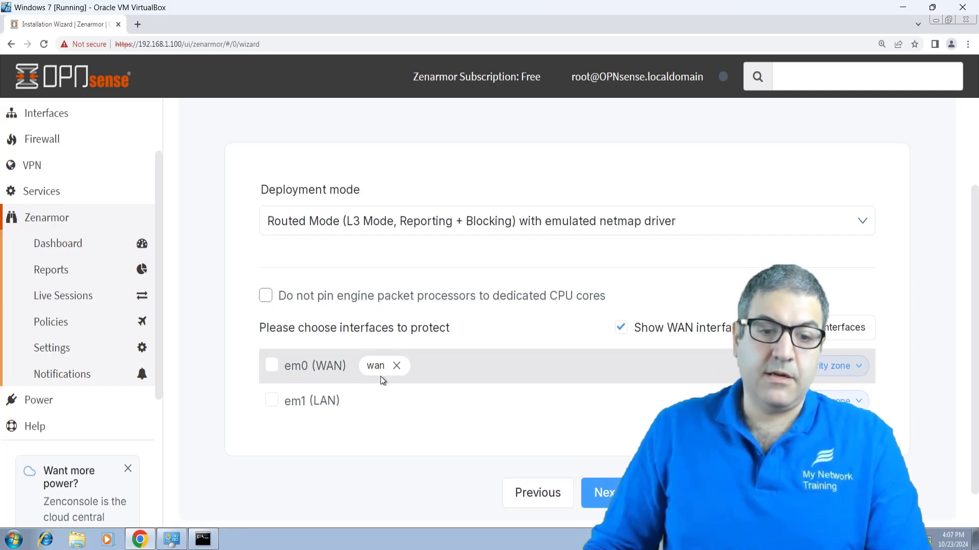
{"action": "left_click", "coordinate": [849, 401]}
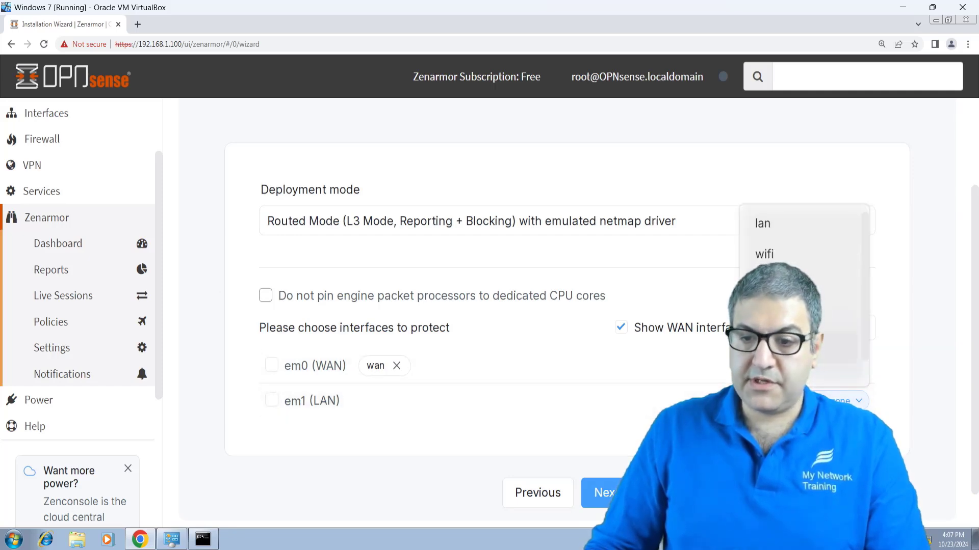
{"action": "left_click", "coordinate": [765, 223]}
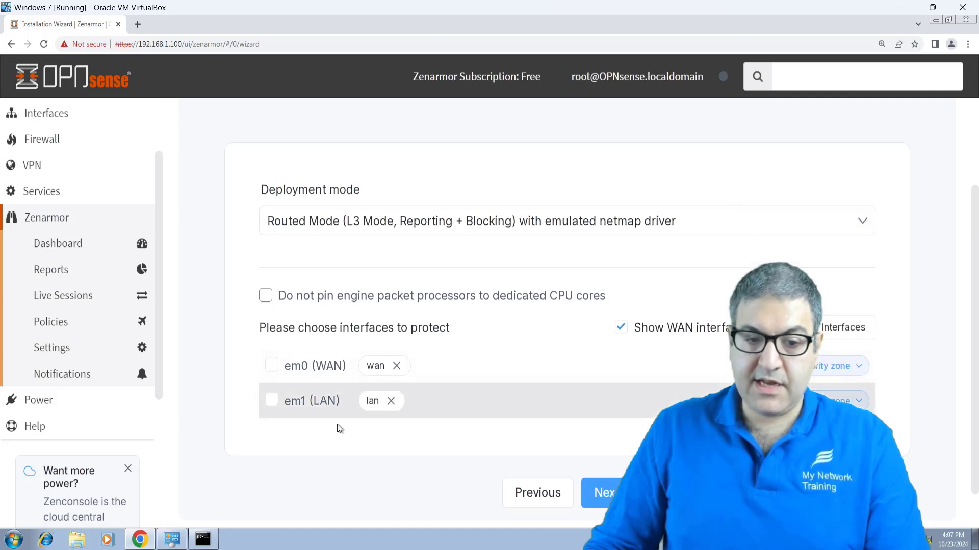
{"action": "left_click", "coordinate": [268, 403]}
{"action": "scroll", "coordinate": [621, 428], "scroll_direction": "down", "scroll_amount": 1}
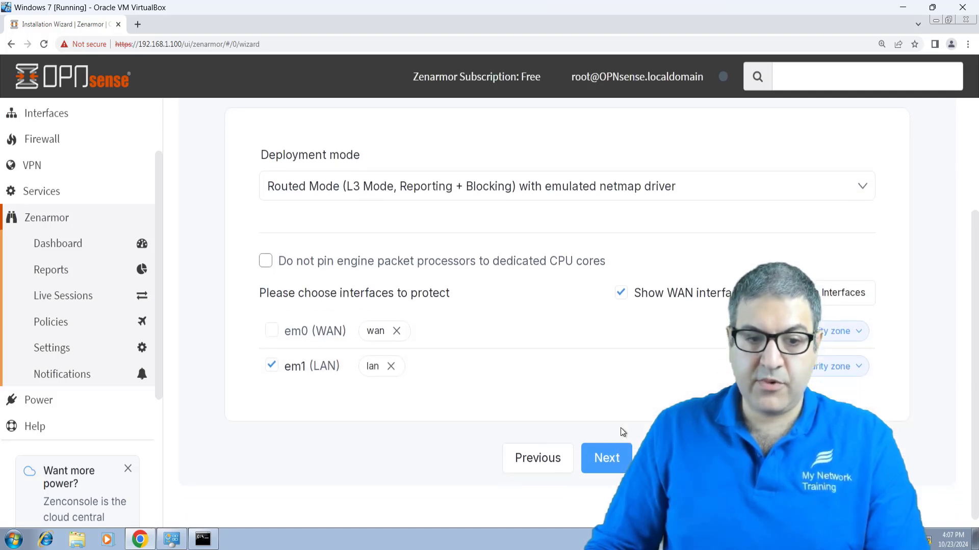
Step: Choose 'I already have my subscription key', enter the activation key and submit it
{"action": "left_click", "coordinate": [606, 468]}
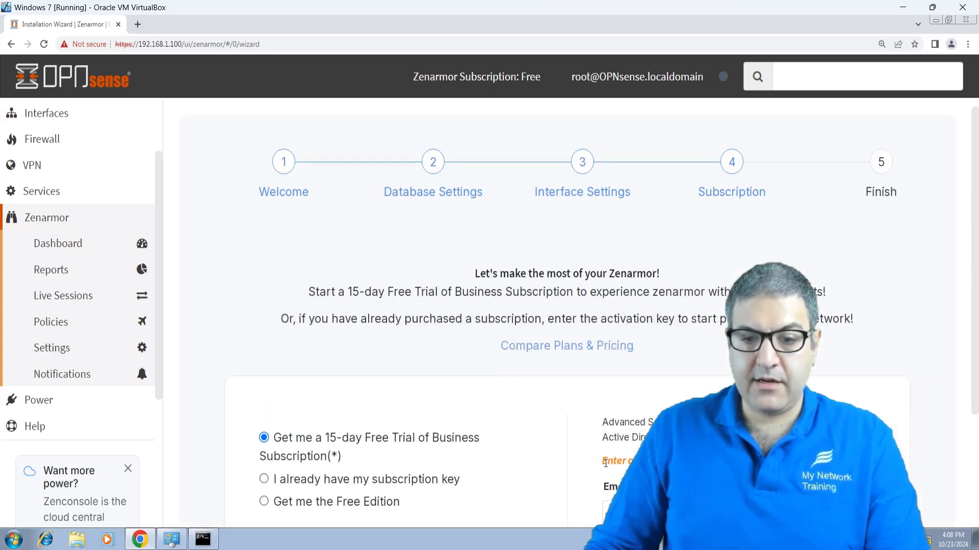
{"action": "scroll", "coordinate": [643, 378], "scroll_direction": "down", "scroll_amount": 3}
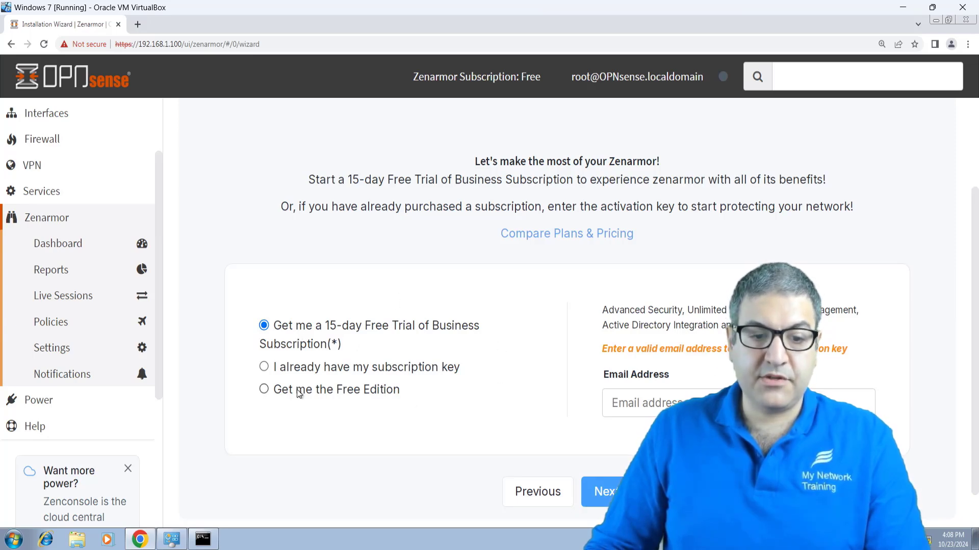
{"action": "left_click", "coordinate": [264, 390]}
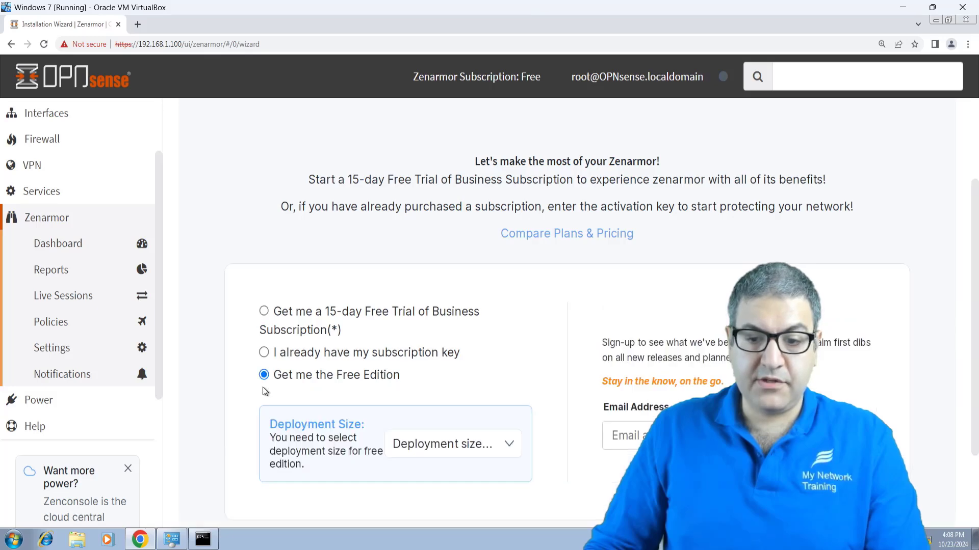
{"action": "left_click", "coordinate": [264, 353]}
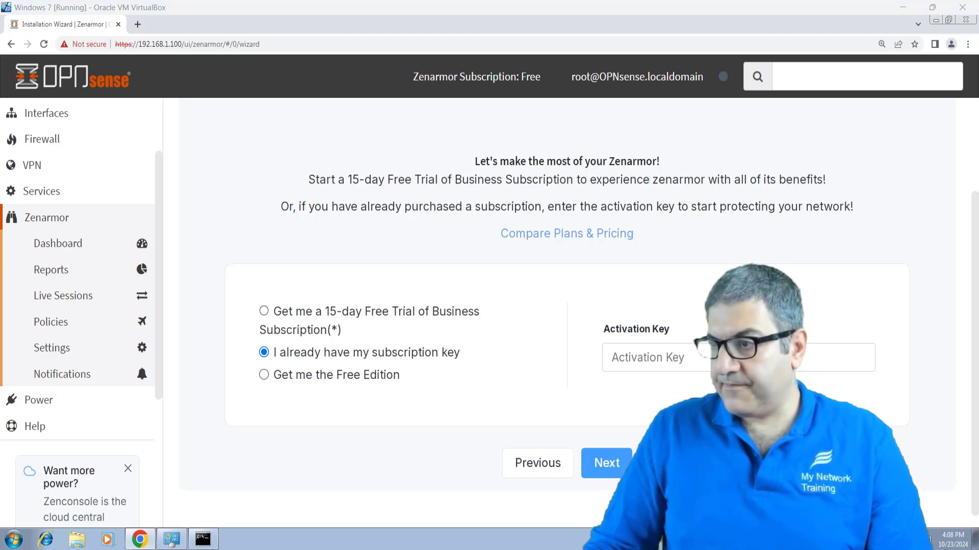
{"action": "left_click", "coordinate": [702, 353]}
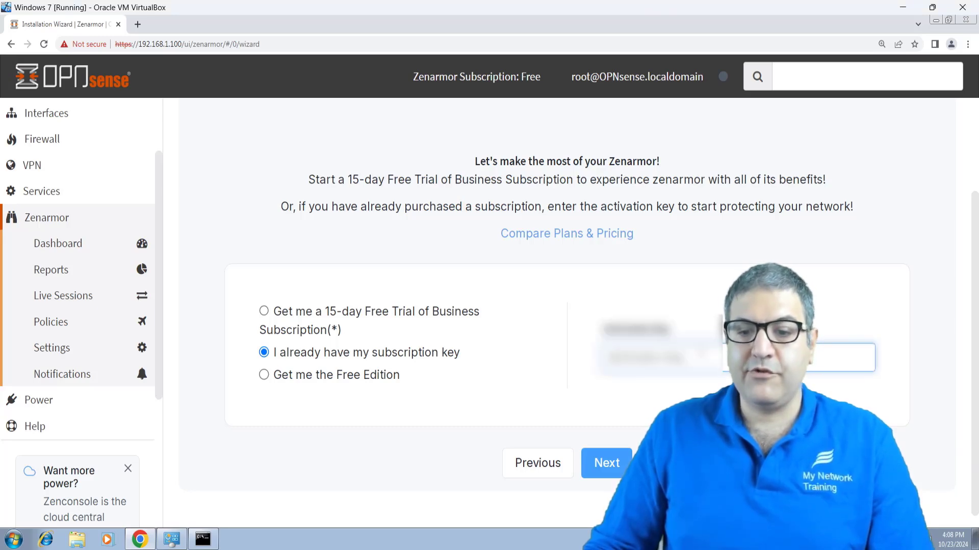
{"action": "left_click", "coordinate": [617, 471]}
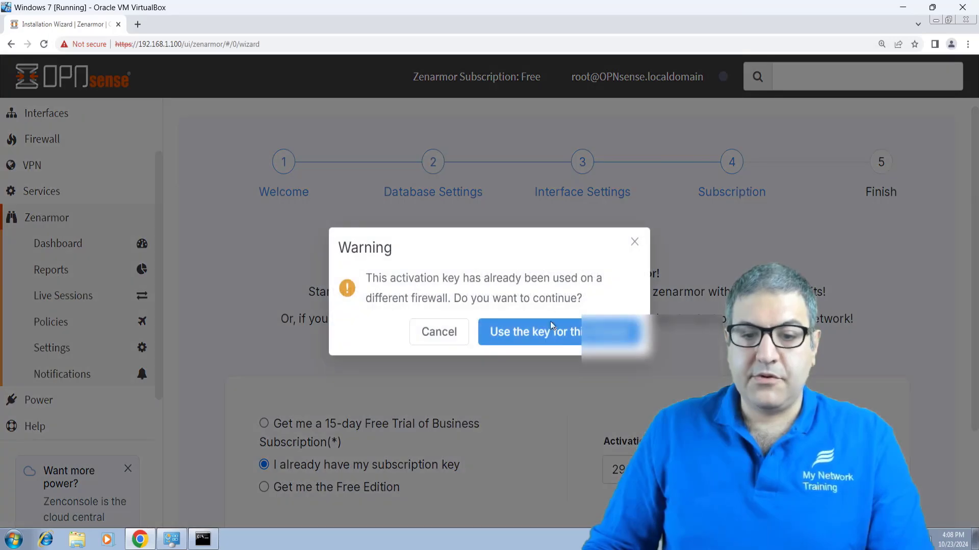
Step: Use the key on this firewall, then check that Engine and MongoDB report Running
{"action": "left_click", "coordinate": [560, 334]}
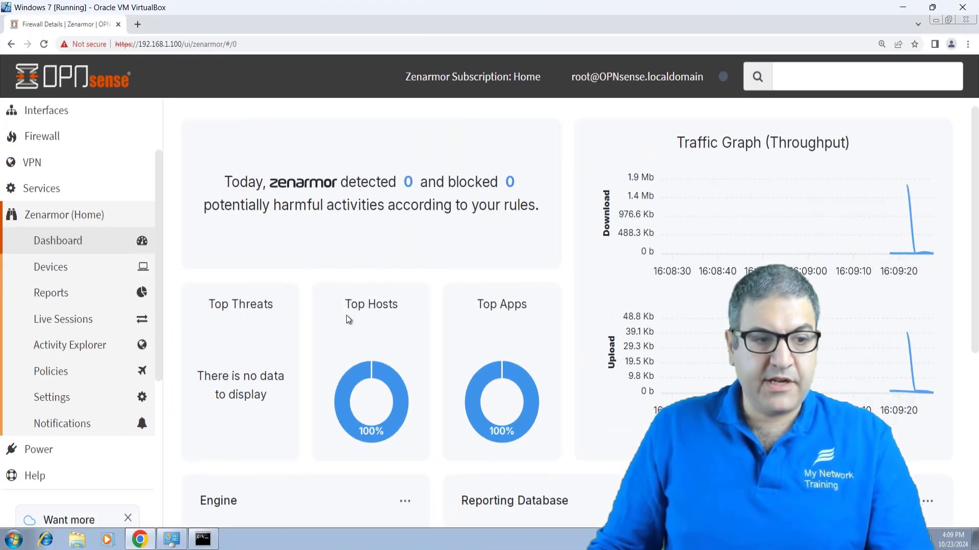
{"action": "scroll", "coordinate": [438, 308], "scroll_direction": "down", "scroll_amount": 4}
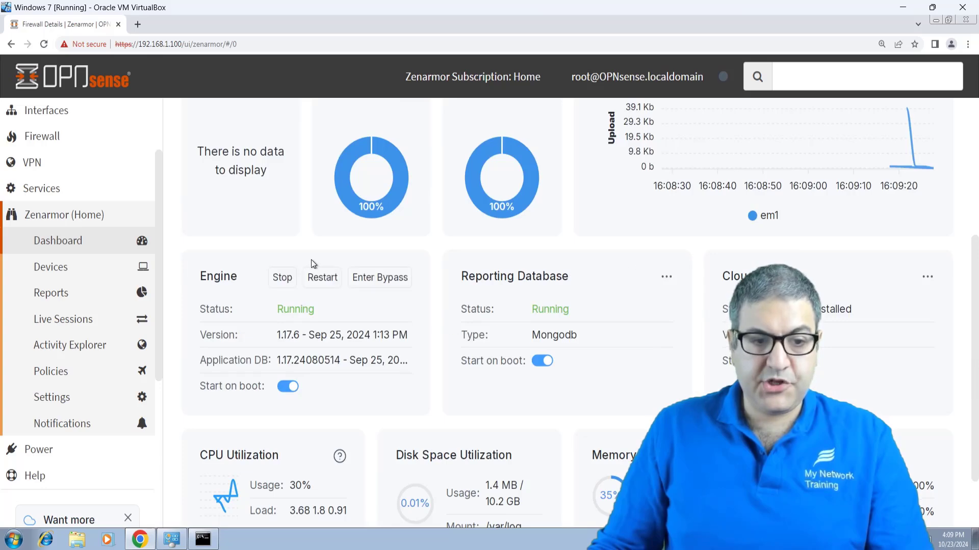
{"action": "scroll", "coordinate": [311, 261], "scroll_direction": "down", "scroll_amount": 1}
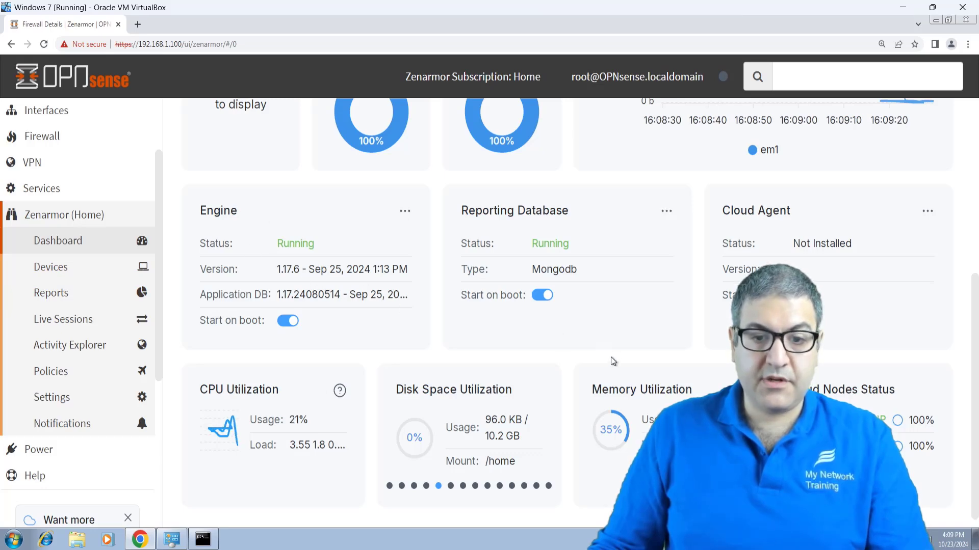
Step: Review the detected network devices in Zenarmor
{"action": "left_click", "coordinate": [54, 267]}
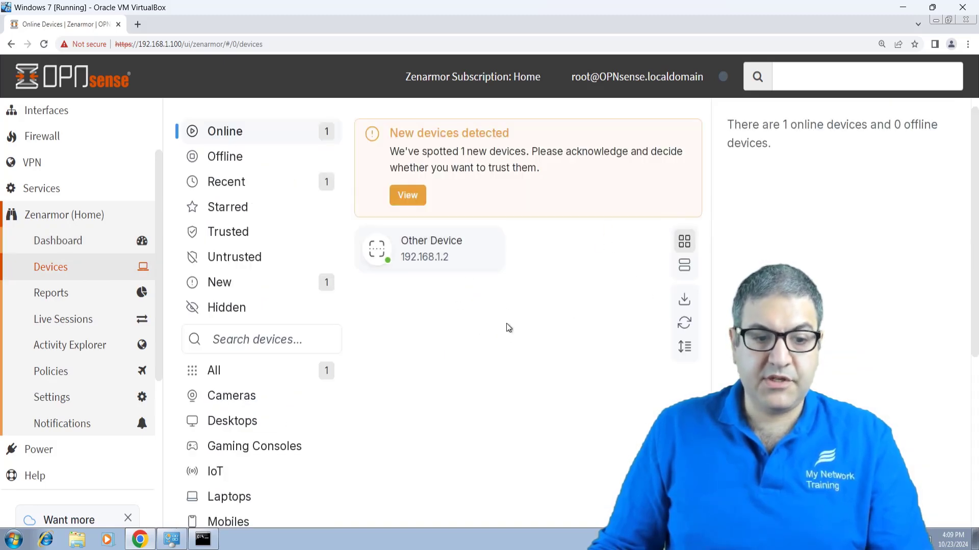
{"action": "scroll", "coordinate": [506, 329], "scroll_direction": "down", "scroll_amount": 1}
{"action": "scroll", "coordinate": [503, 332], "scroll_direction": "down", "scroll_amount": 2}
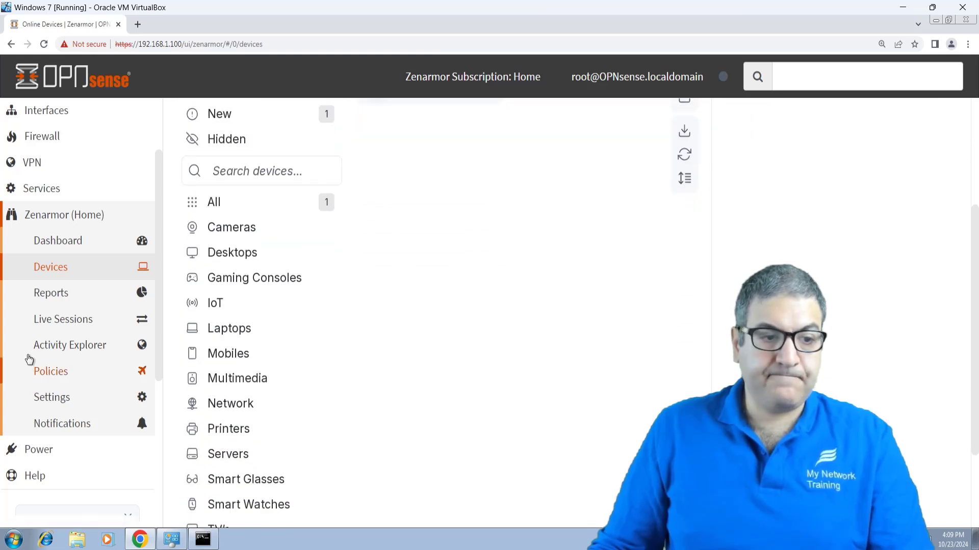
Step: Open Zenarmor Reports and view the Blocks and Threats reports
{"action": "left_click", "coordinate": [51, 293]}
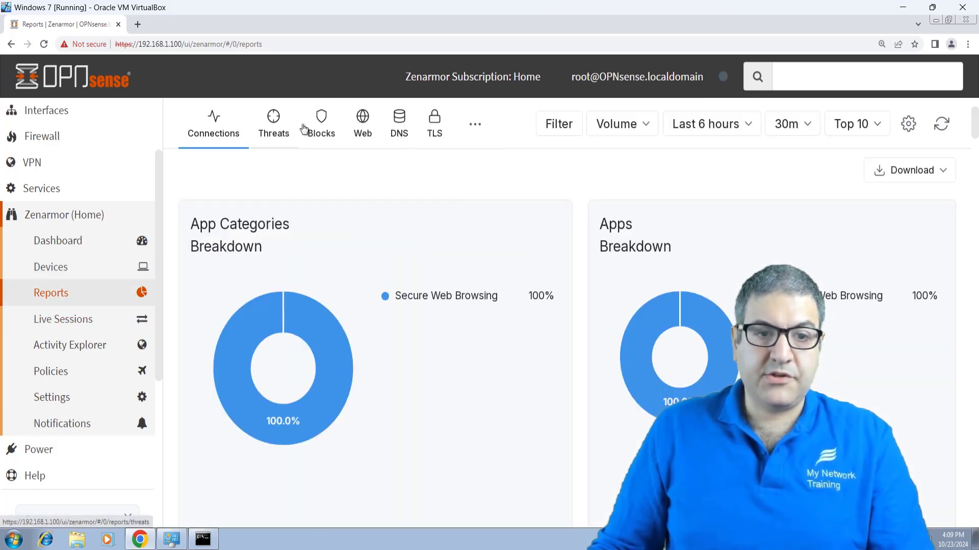
{"action": "left_click", "coordinate": [322, 126]}
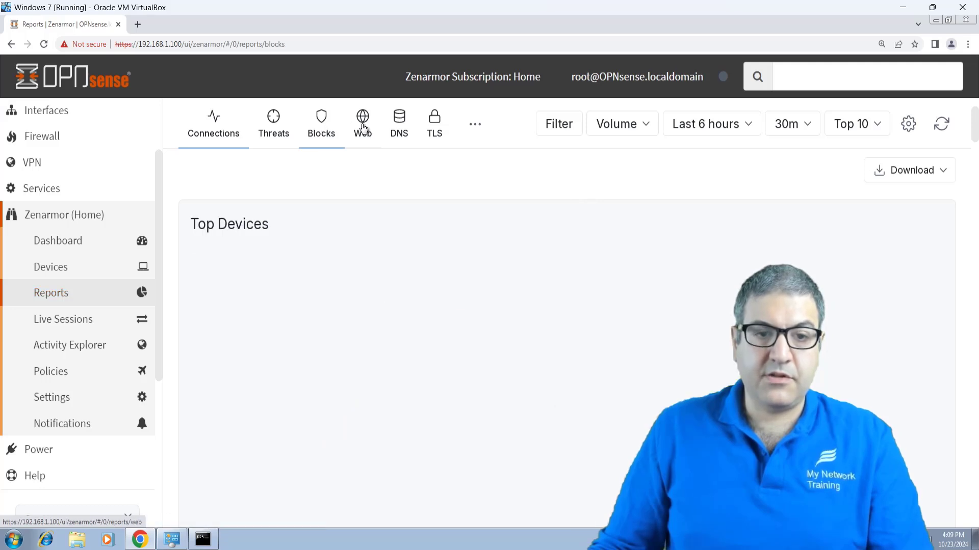
{"action": "left_click", "coordinate": [274, 125]}
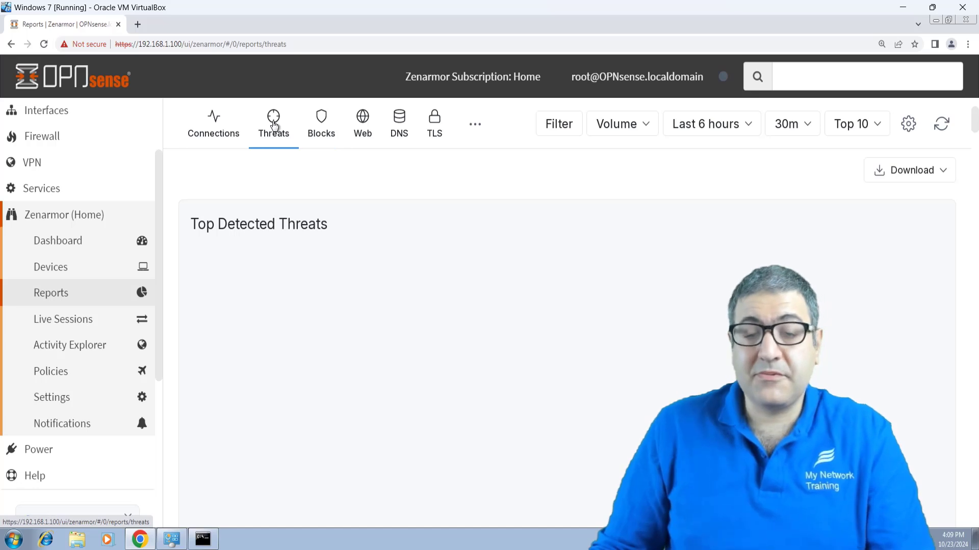
Step: Open Zenarmor Live Sessions to view current connections
{"action": "left_click", "coordinate": [52, 267]}
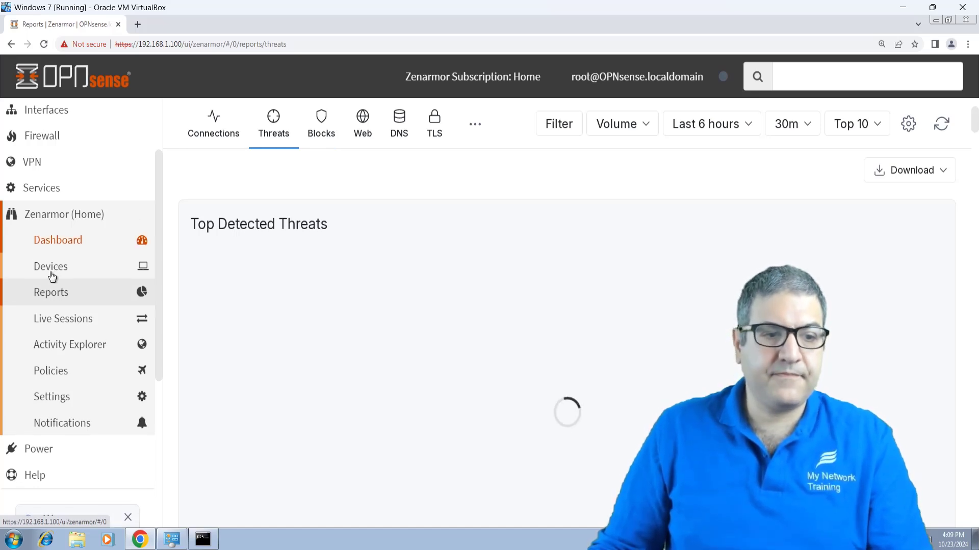
{"action": "scroll", "coordinate": [79, 295], "scroll_direction": "down", "scroll_amount": 1}
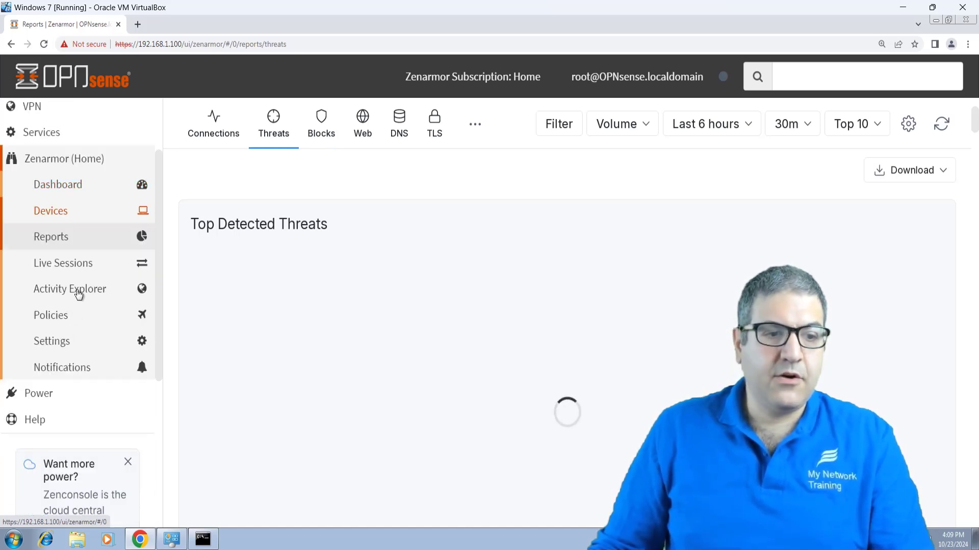
{"action": "left_click", "coordinate": [69, 264]}
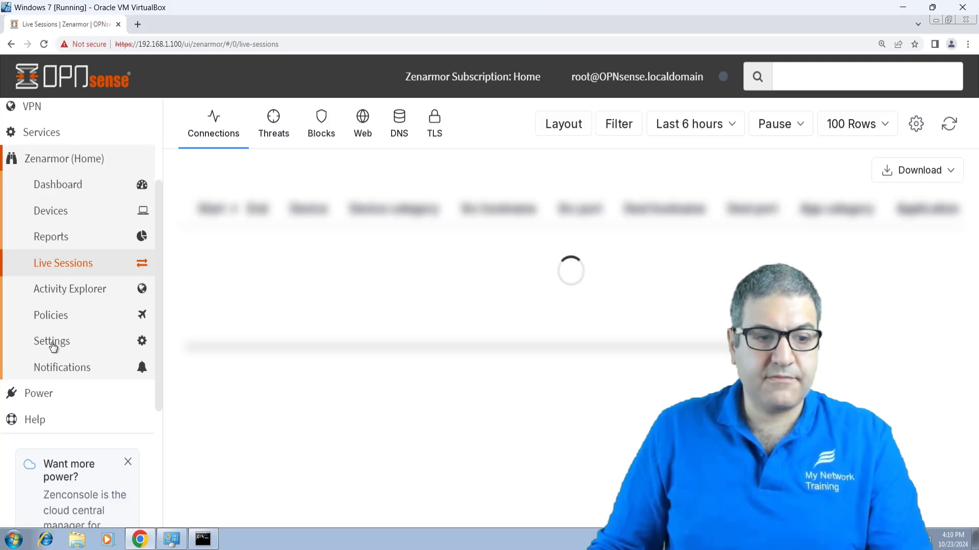
Step: Bring up Zenarmor Settings and review Routed Mode, em1 (LAN) protection and MongoDB reporting
{"action": "left_click", "coordinate": [52, 342]}
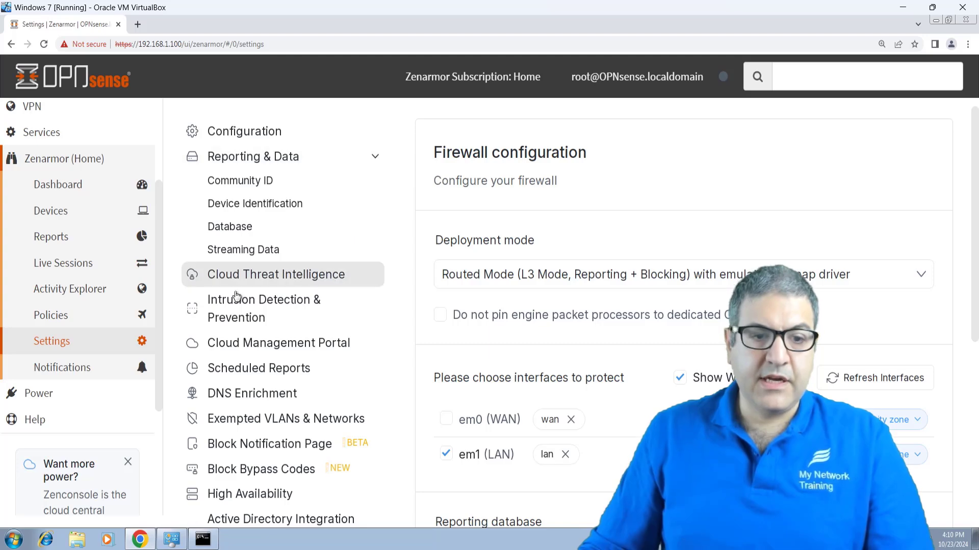
{"action": "scroll", "coordinate": [368, 214], "scroll_direction": "down", "scroll_amount": 2}
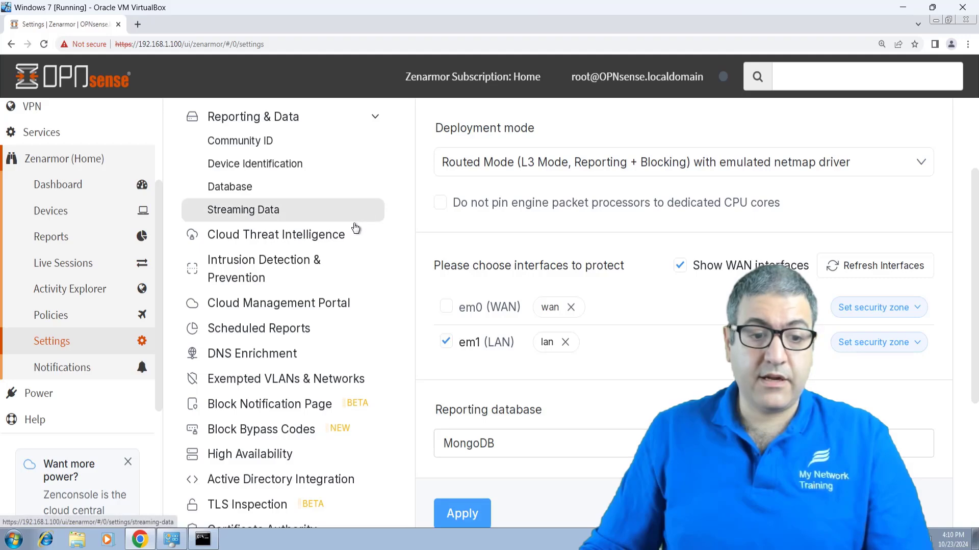
{"action": "scroll", "coordinate": [352, 234], "scroll_direction": "down", "scroll_amount": 1}
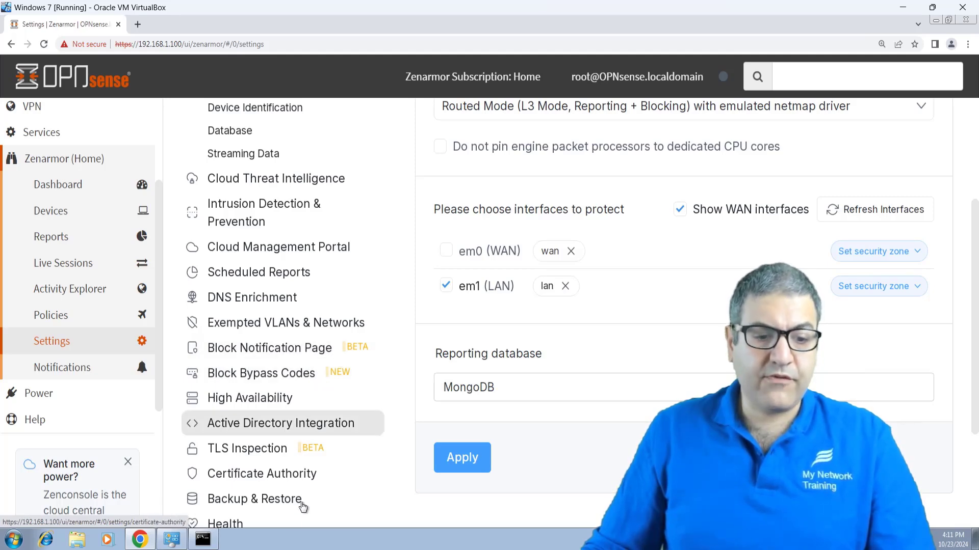
{"action": "scroll", "coordinate": [307, 465], "scroll_direction": "down", "scroll_amount": 3}
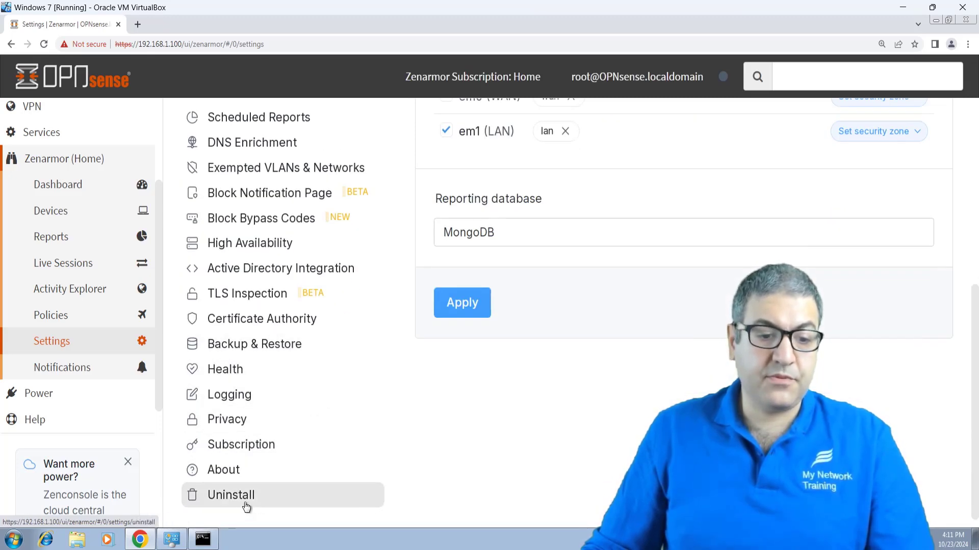
Step: Add a new Zenarmor policy named 'Test' from the Policies list
{"action": "left_click", "coordinate": [56, 319]}
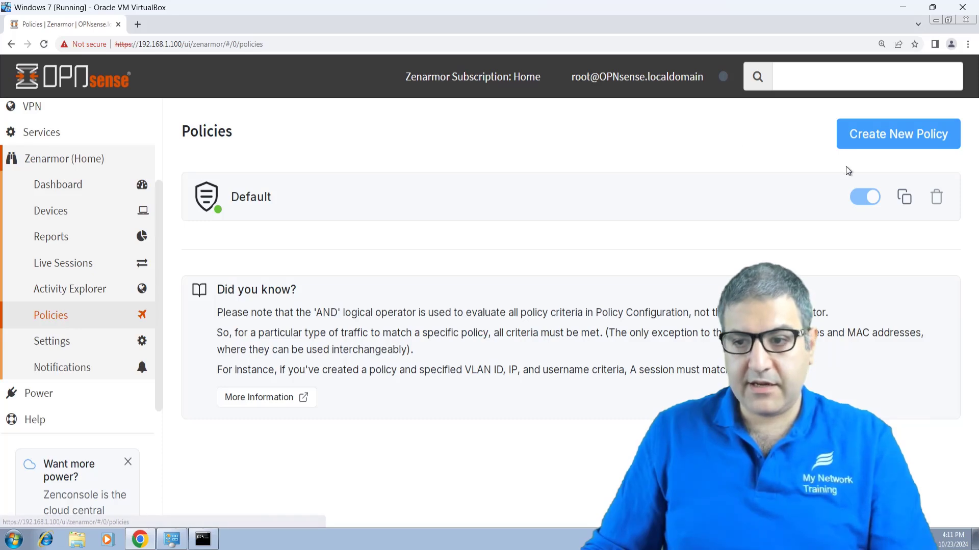
{"action": "left_click", "coordinate": [896, 132]}
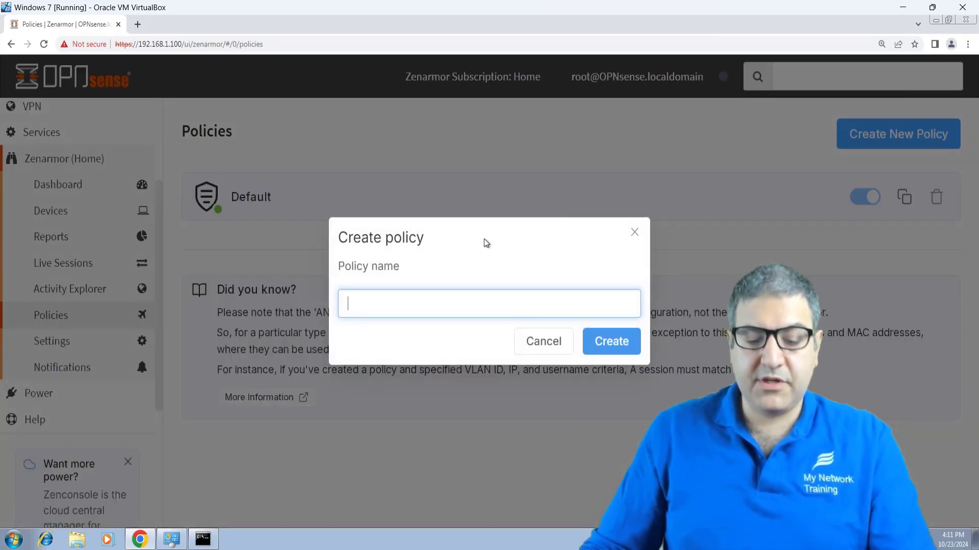
{"action": "type", "text": "Test"}
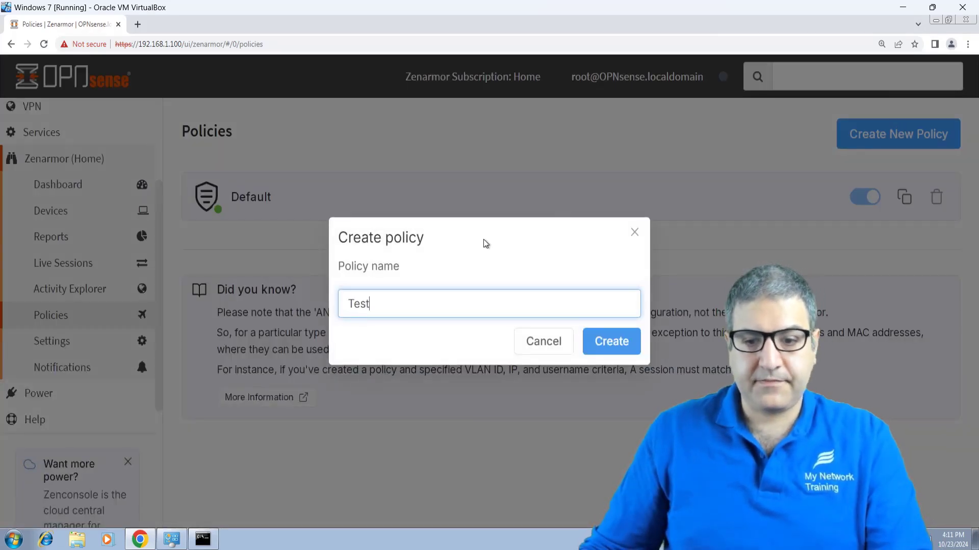
{"action": "left_click", "coordinate": [612, 353]}
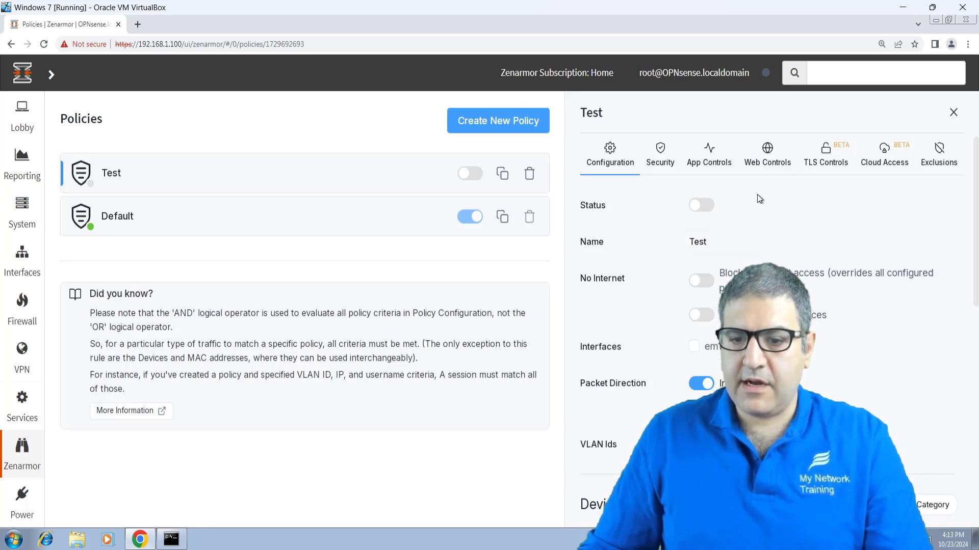
Step: Tick interface em1 for the Test policy and turn its status on after clearing the error
{"action": "left_click", "coordinate": [708, 208]}
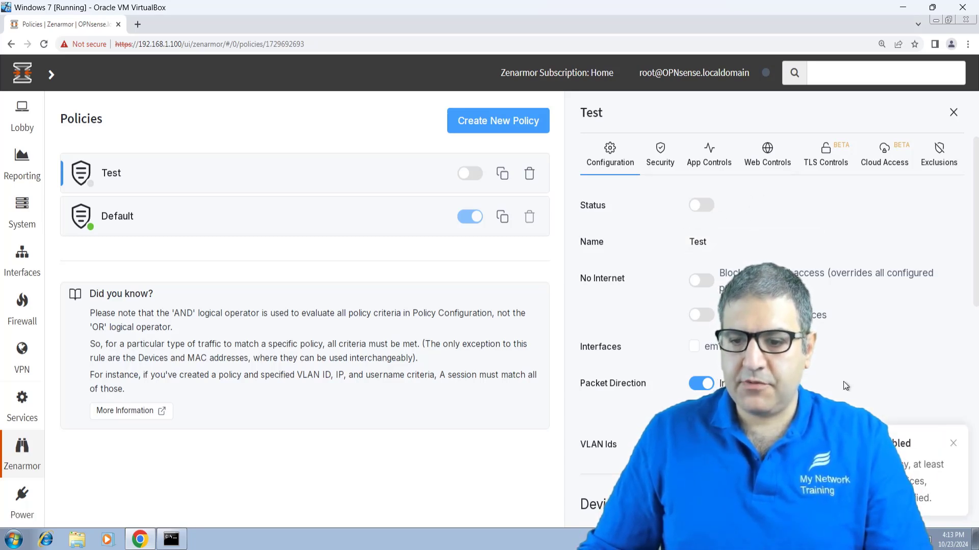
{"action": "left_click", "coordinate": [954, 446]}
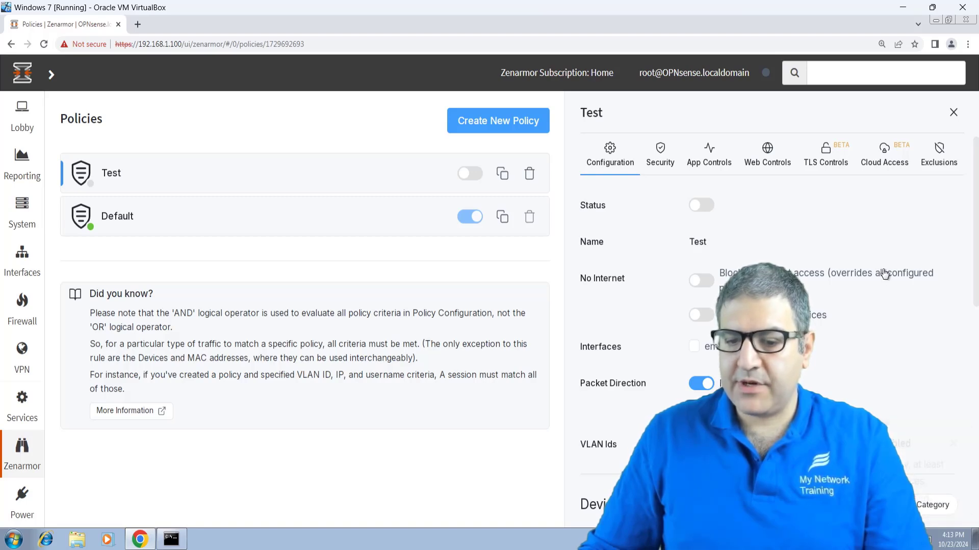
{"action": "scroll", "coordinate": [859, 300], "scroll_direction": "down", "scroll_amount": 4}
{"action": "scroll", "coordinate": [827, 310], "scroll_direction": "up", "scroll_amount": 2}
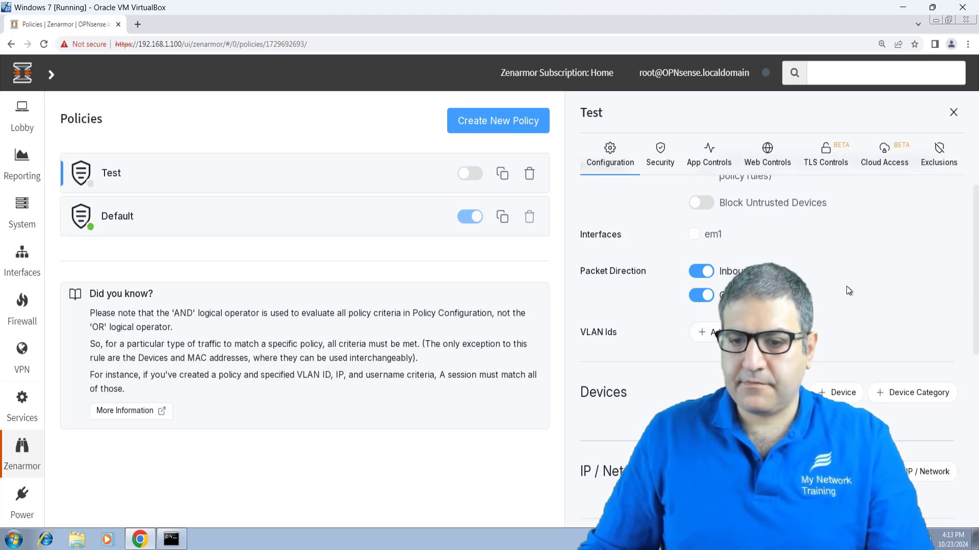
{"action": "left_click", "coordinate": [694, 235]}
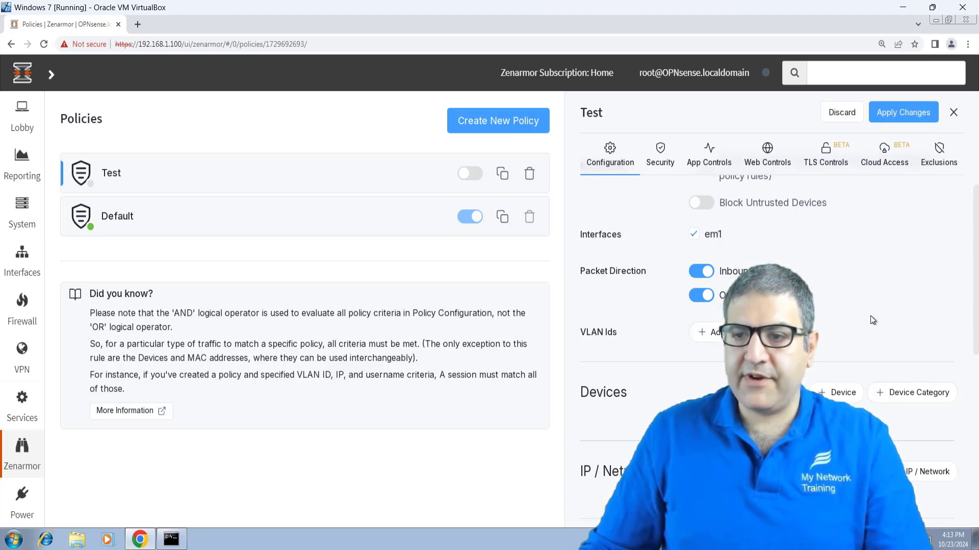
{"action": "scroll", "coordinate": [873, 323], "scroll_direction": "up", "scroll_amount": 1}
{"action": "scroll", "coordinate": [862, 326], "scroll_direction": "up", "scroll_amount": 2}
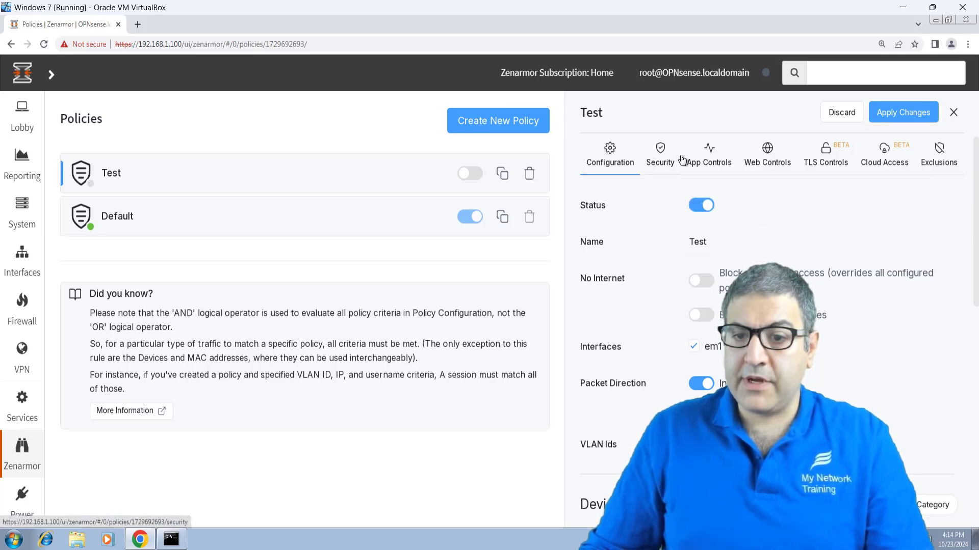
Step: Set Malware/Virus, Phishing, Hacking and Spam sites to Blocked in the Test policy's Security settings
{"action": "left_click", "coordinate": [661, 159]}
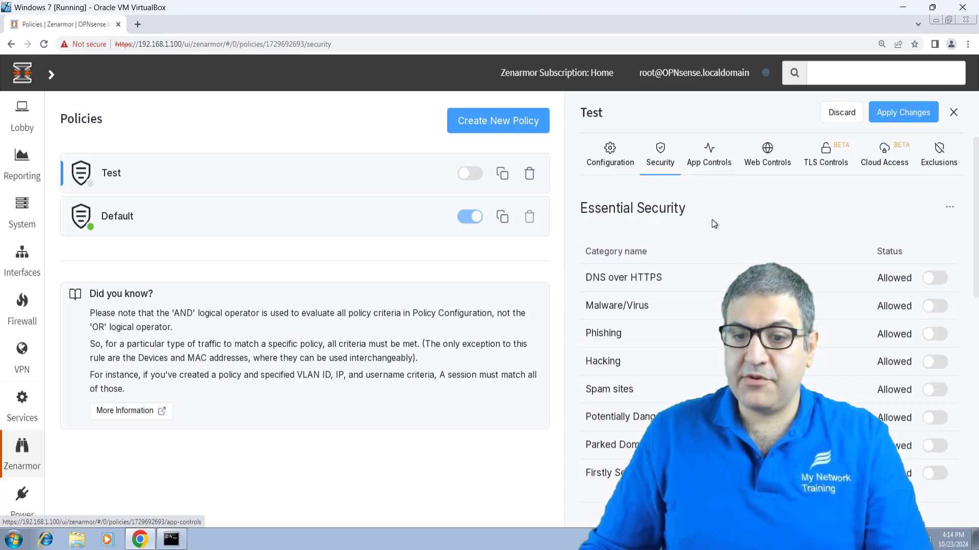
{"action": "scroll", "coordinate": [764, 239], "scroll_direction": "down", "scroll_amount": 1}
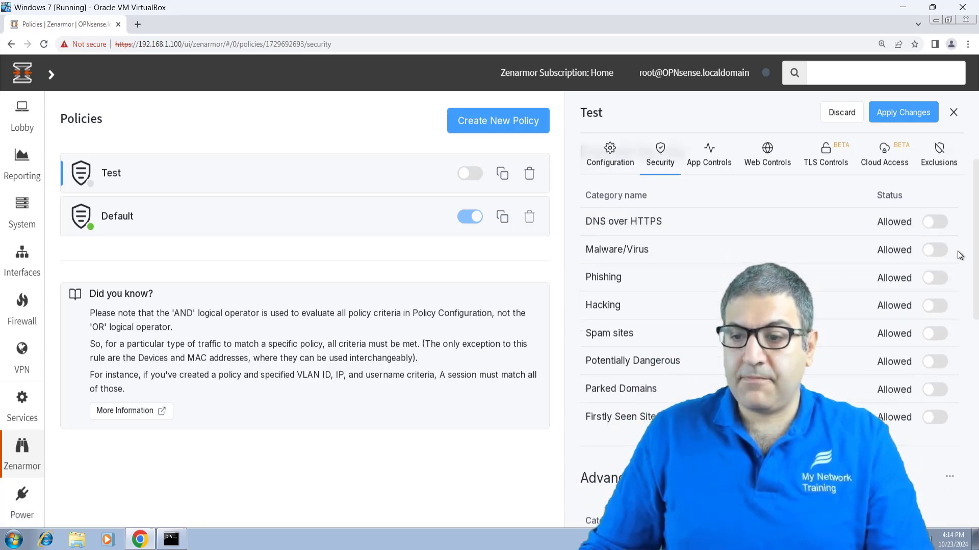
{"action": "left_click", "coordinate": [935, 250]}
{"action": "left_click", "coordinate": [936, 278]}
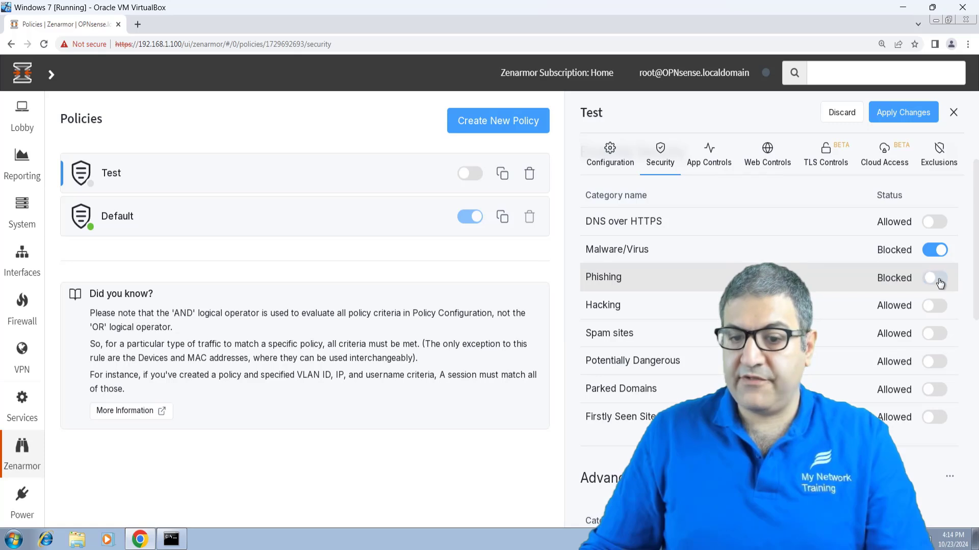
{"action": "left_click", "coordinate": [936, 306]}
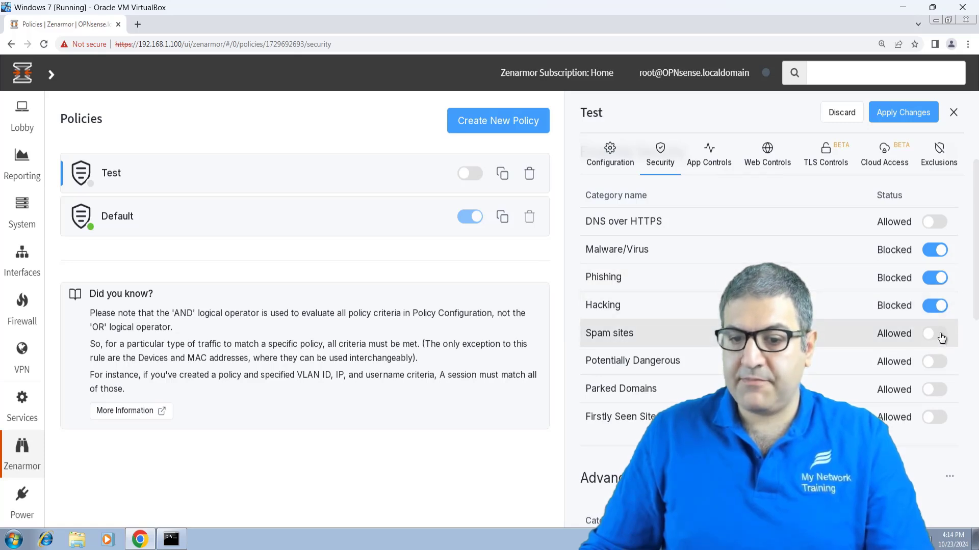
{"action": "left_click", "coordinate": [937, 333]}
Step: Review the remaining security categories, then bring up the policy's App Controls categories
{"action": "scroll", "coordinate": [836, 328], "scroll_direction": "down", "scroll_amount": 4}
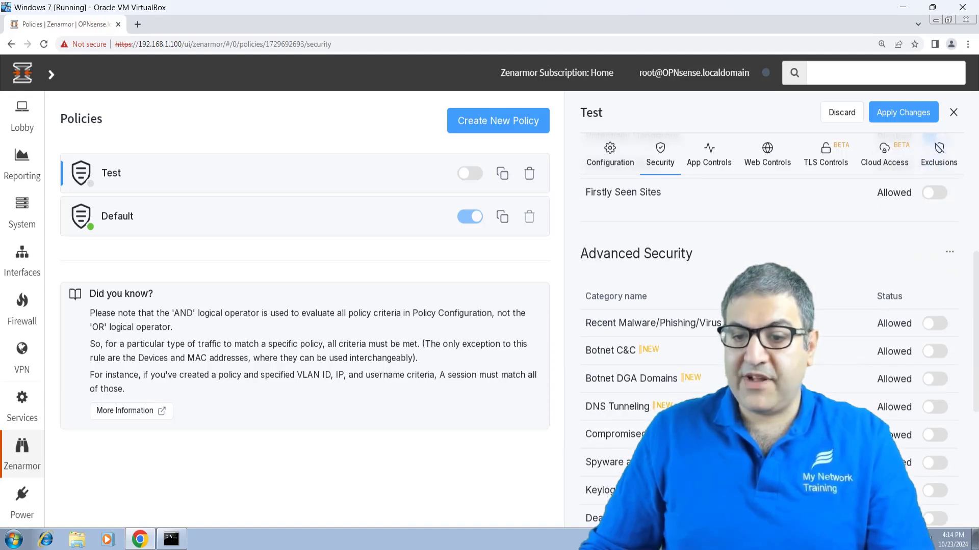
{"action": "scroll", "coordinate": [789, 265], "scroll_direction": "down", "scroll_amount": 3}
{"action": "scroll", "coordinate": [682, 357], "scroll_direction": "down", "scroll_amount": 2}
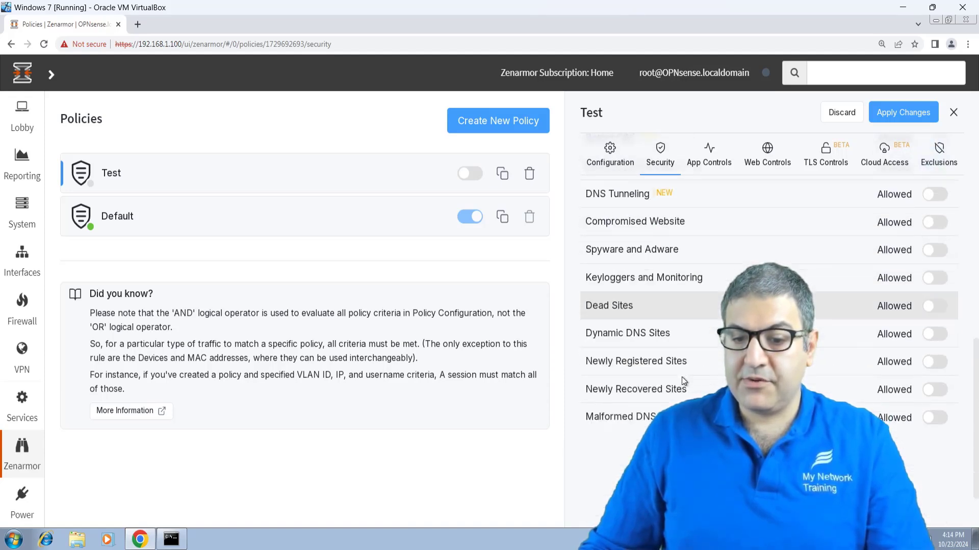
{"action": "scroll", "coordinate": [665, 387], "scroll_direction": "down", "scroll_amount": 1}
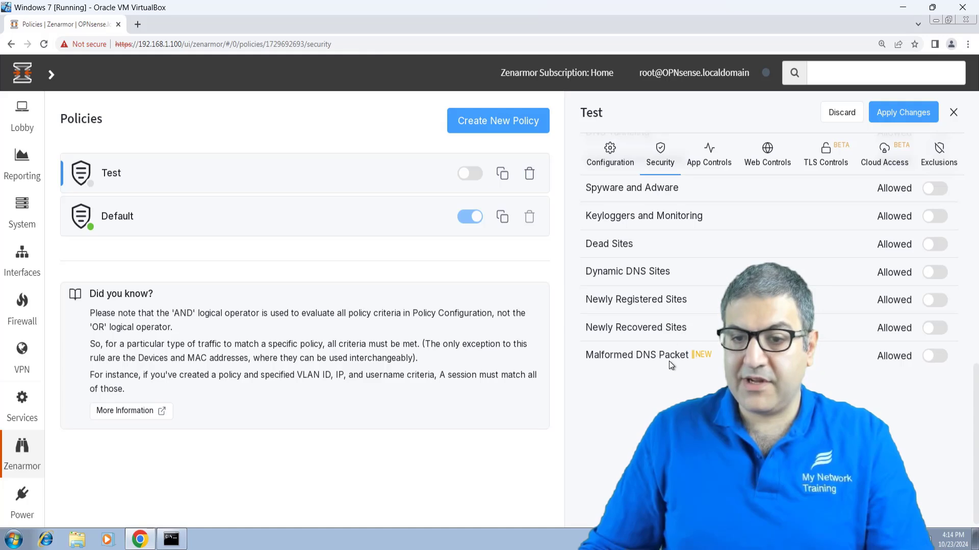
{"action": "scroll", "coordinate": [713, 155], "scroll_direction": "up", "scroll_amount": 5}
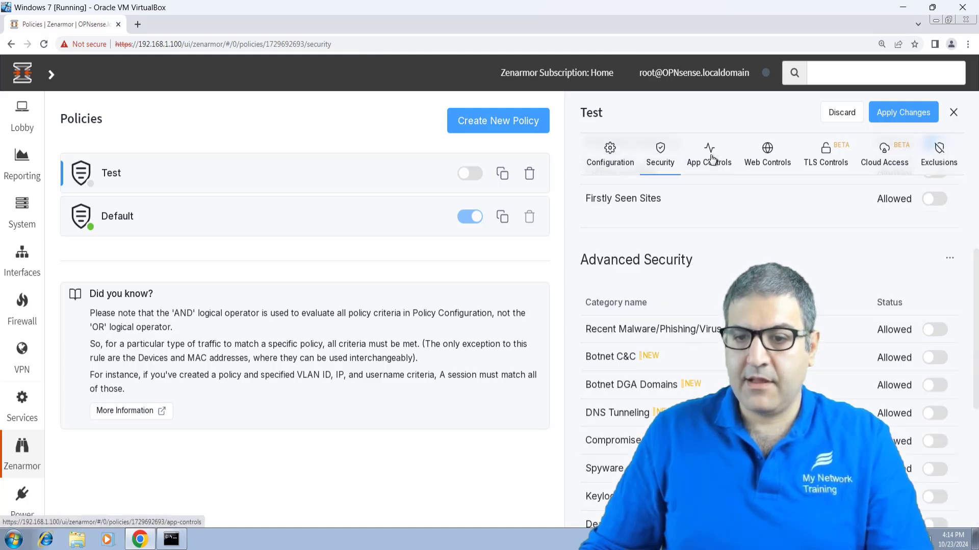
{"action": "left_click", "coordinate": [723, 157]}
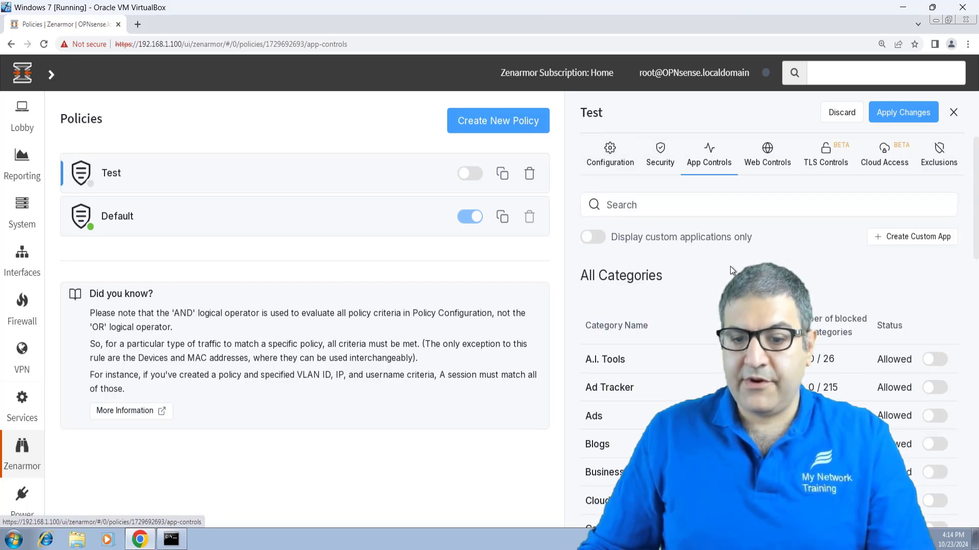
Step: Load facebook.com in a new Chrome tab to confirm its login page still appears
{"action": "left_click", "coordinate": [137, 24]}
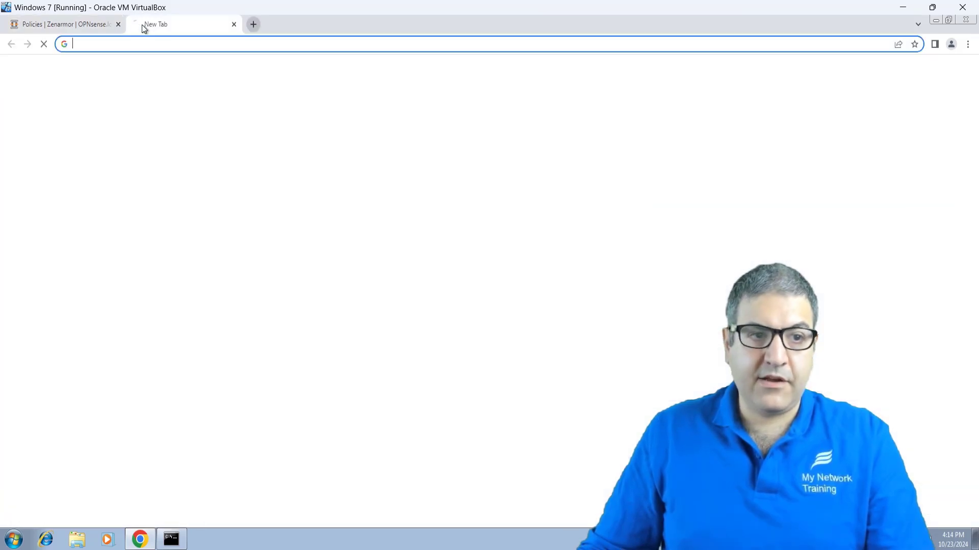
{"action": "type", "text": "fac"}
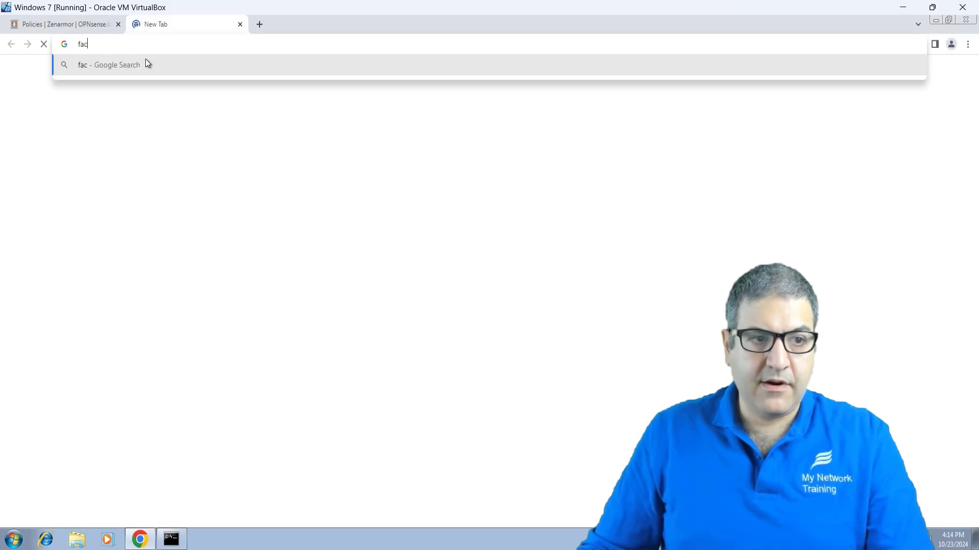
{"action": "type", "text": "ebook"}
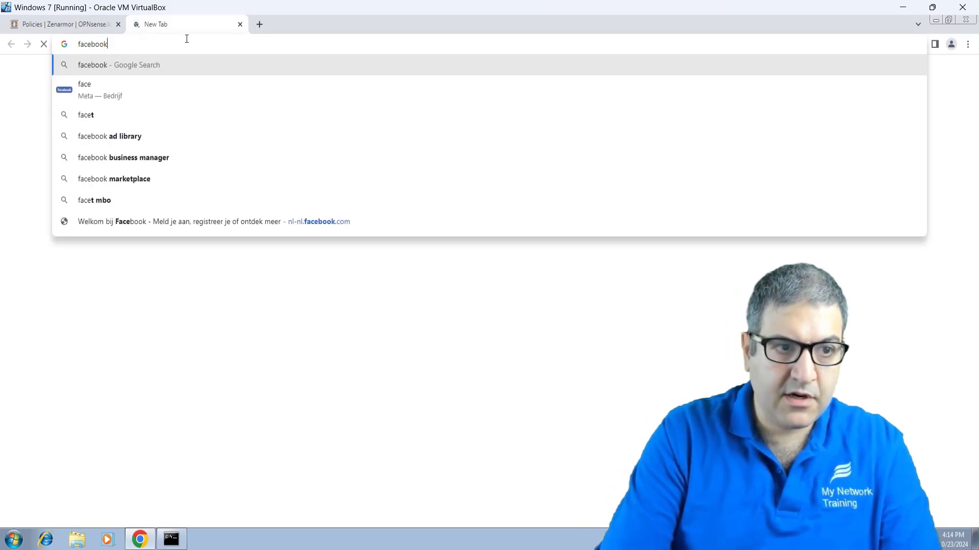
{"action": "type", "text": ".com"}
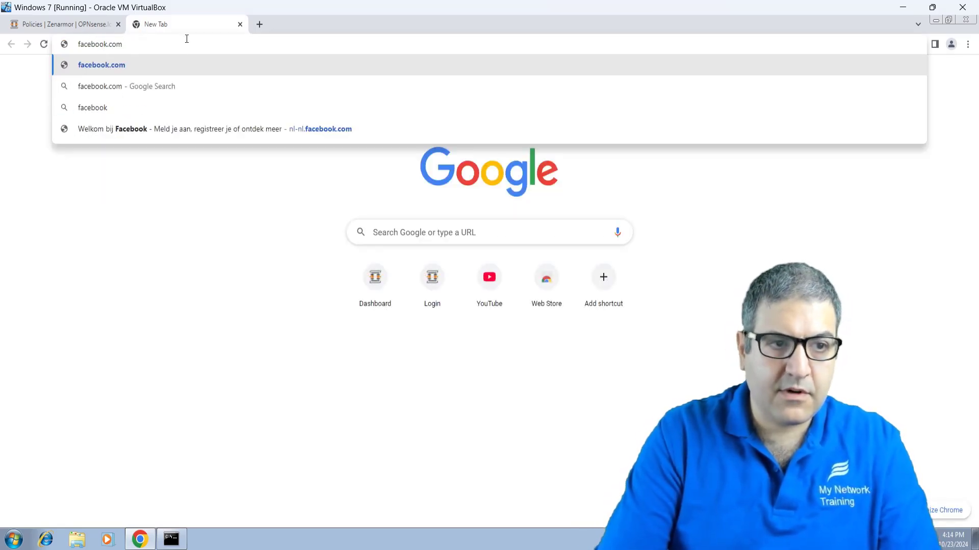
{"action": "key", "text": "Return"}
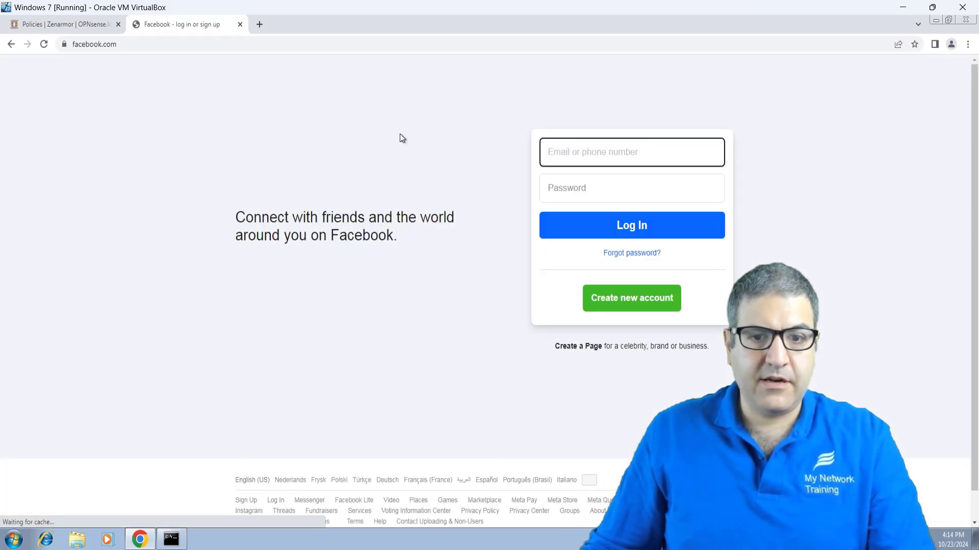
{"action": "left_click", "coordinate": [240, 24]}
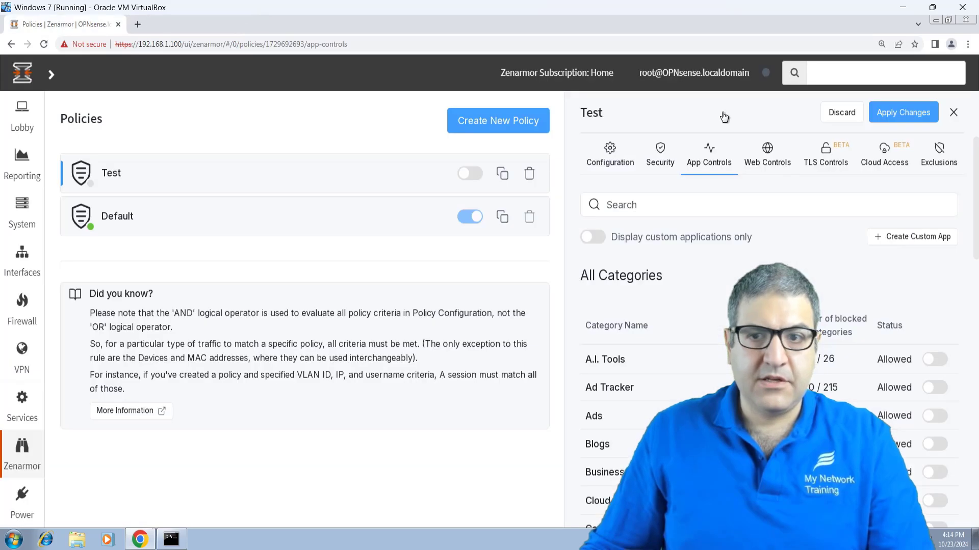
{"action": "scroll", "coordinate": [764, 275], "scroll_direction": "down", "scroll_amount": 3}
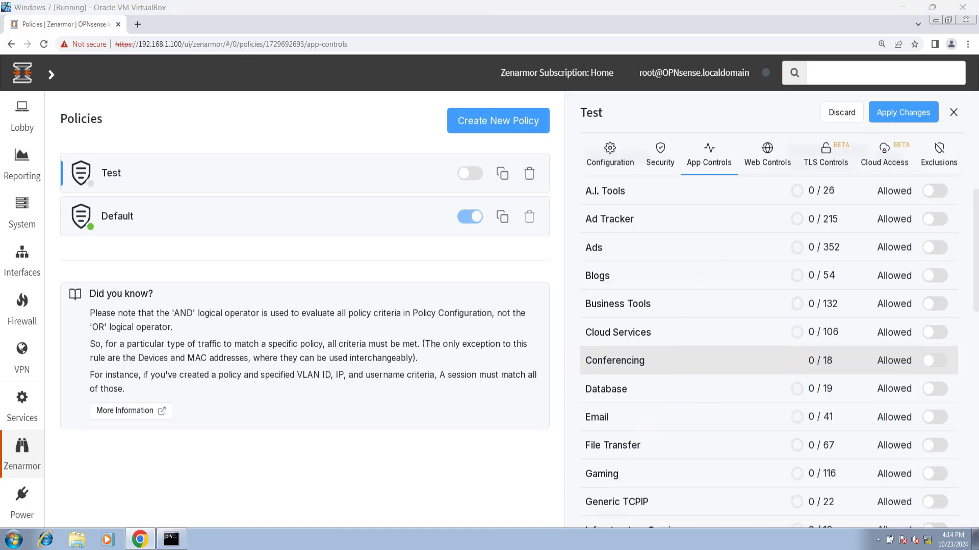
{"action": "scroll", "coordinate": [788, 304], "scroll_direction": "down", "scroll_amount": 3}
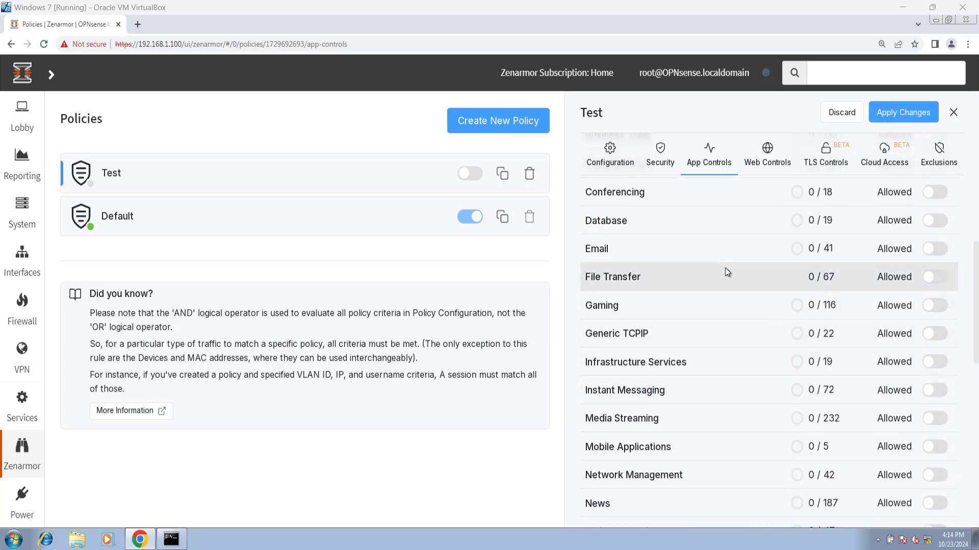
{"action": "scroll", "coordinate": [714, 338], "scroll_direction": "down", "scroll_amount": 5}
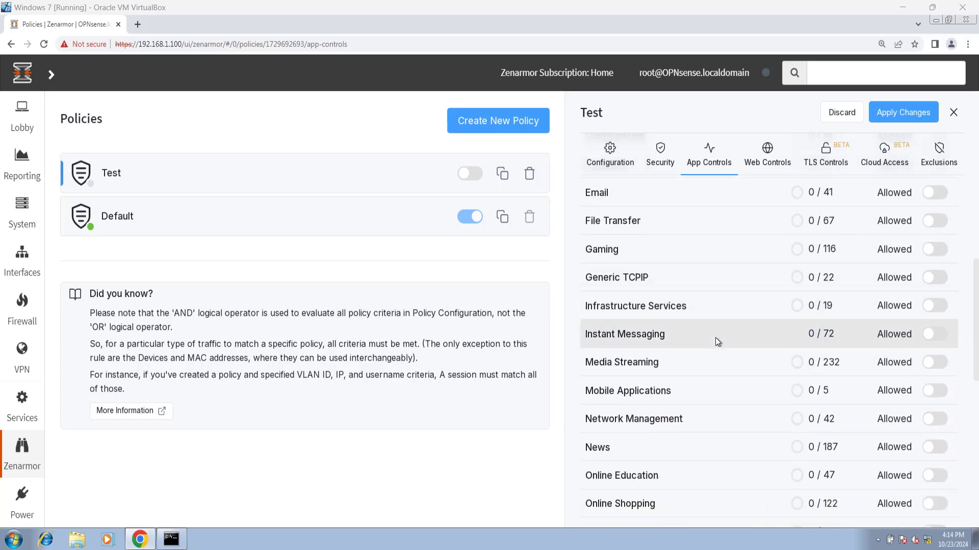
{"action": "scroll", "coordinate": [716, 352], "scroll_direction": "down", "scroll_amount": 5}
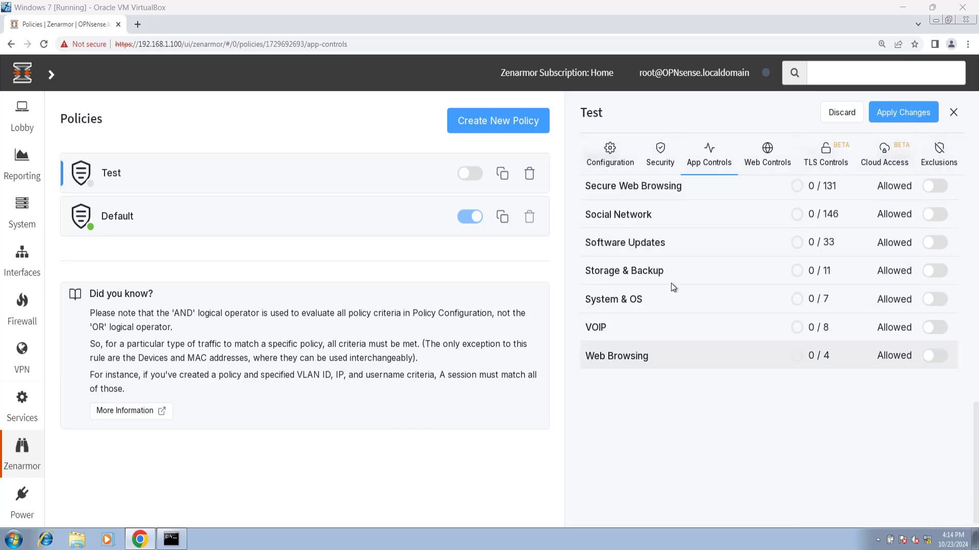
Step: In Social Network, block Facebook, Facebook Apps, Events, Friends, Message, Mobile and Notes
{"action": "left_click", "coordinate": [631, 215]}
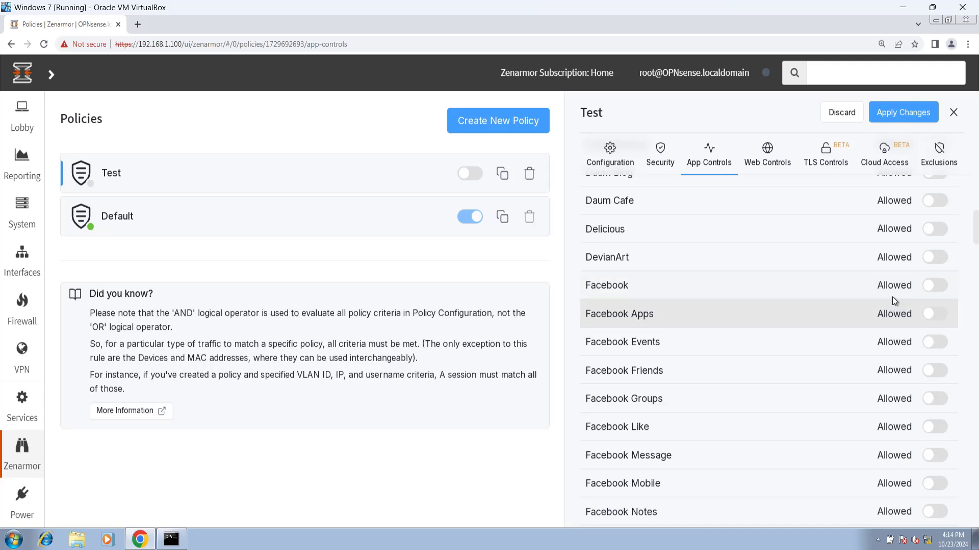
{"action": "left_click", "coordinate": [935, 286]}
{"action": "left_click", "coordinate": [940, 315]}
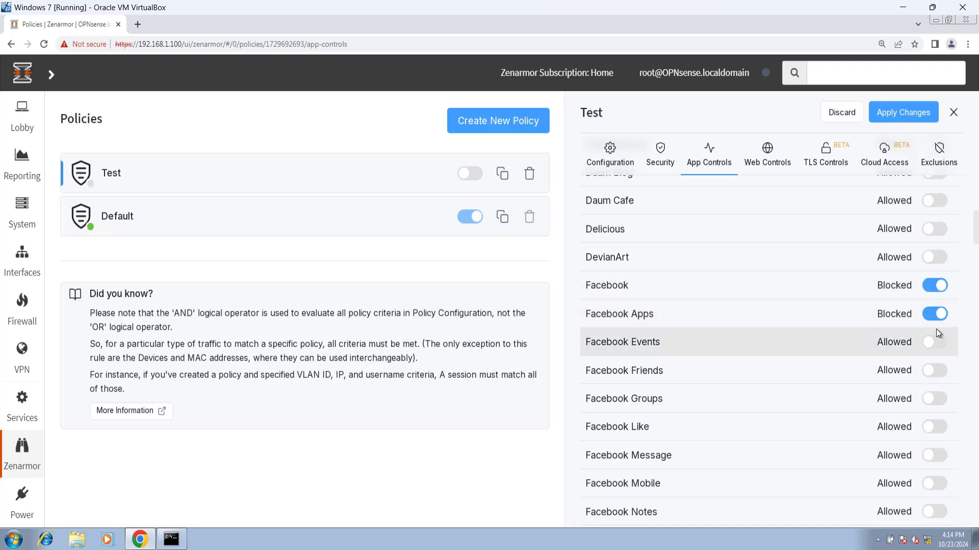
{"action": "left_click", "coordinate": [936, 343]}
{"action": "left_click", "coordinate": [939, 376]}
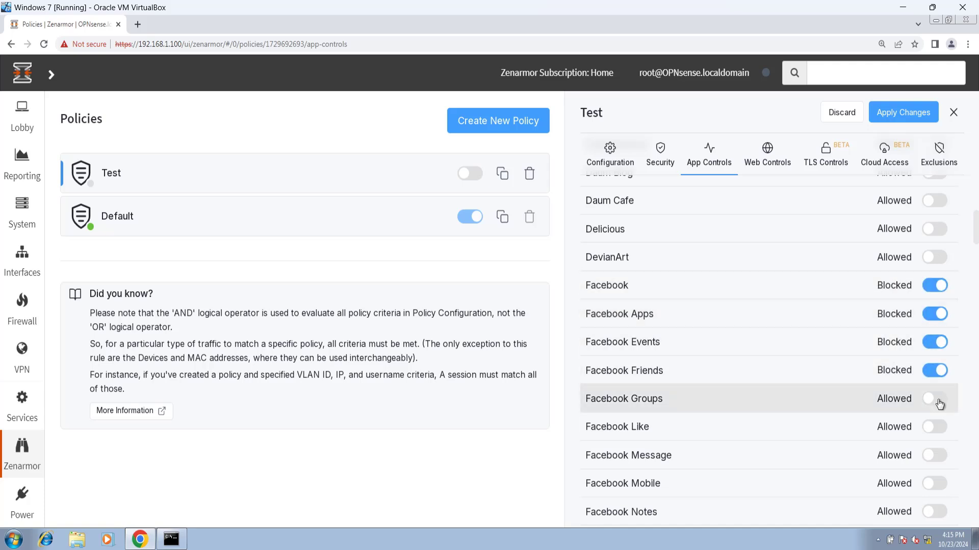
{"action": "left_click", "coordinate": [937, 455]}
{"action": "left_click", "coordinate": [937, 487]}
{"action": "left_click", "coordinate": [938, 513]}
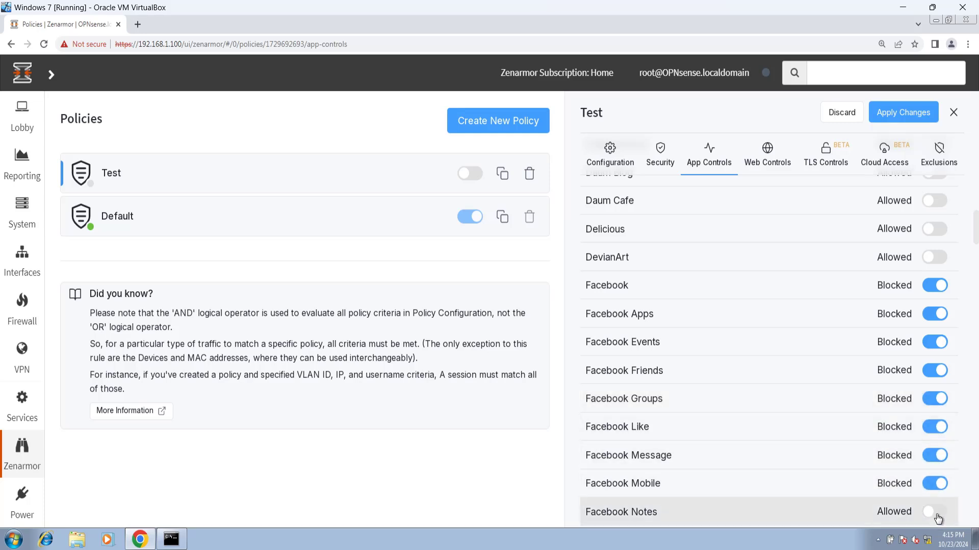
Step: Block Facebook Notification, Photos and Videos, Sports, Utilities, video chat, facebook.comment and Flickr
{"action": "scroll", "coordinate": [832, 376], "scroll_direction": "down", "scroll_amount": 2}
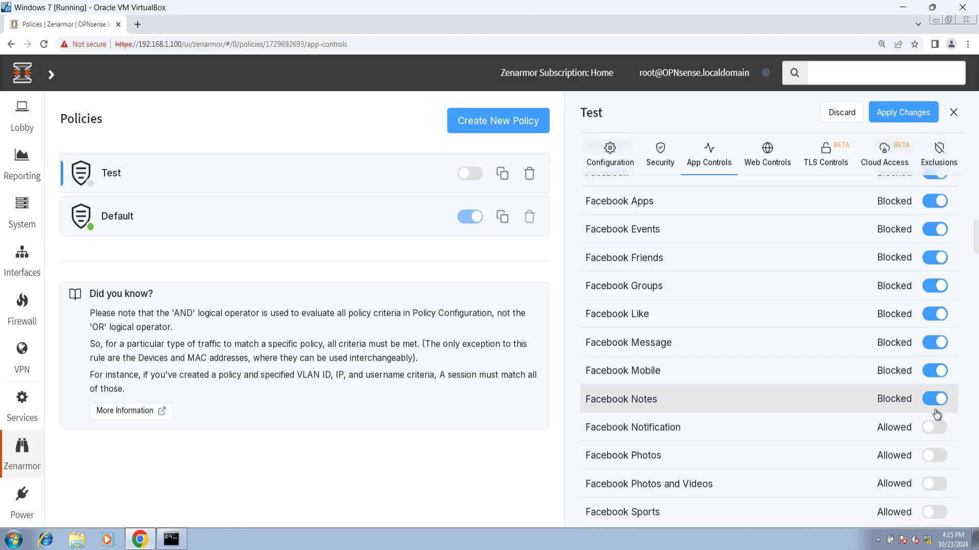
{"action": "scroll", "coordinate": [941, 400], "scroll_direction": "down", "scroll_amount": 2}
{"action": "left_click", "coordinate": [937, 316]}
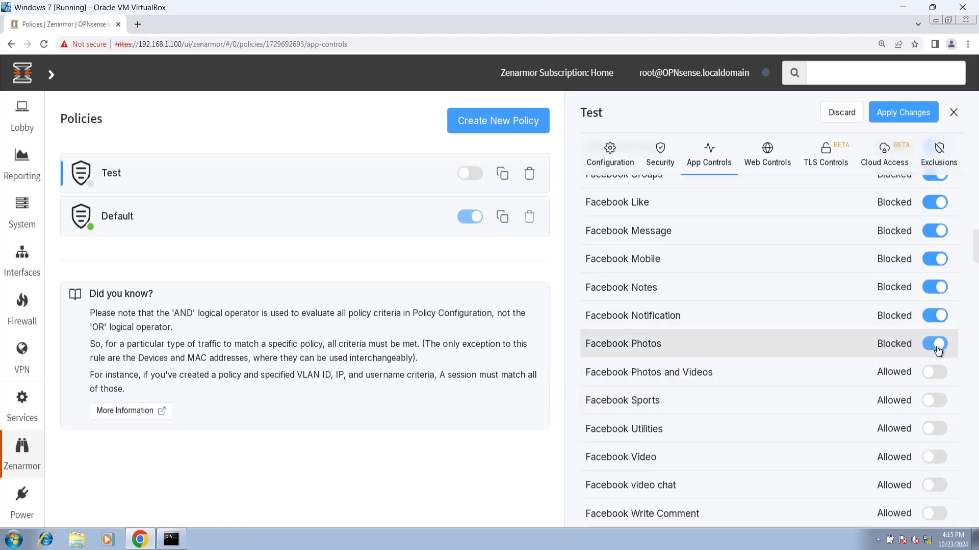
{"action": "left_click", "coordinate": [938, 377]}
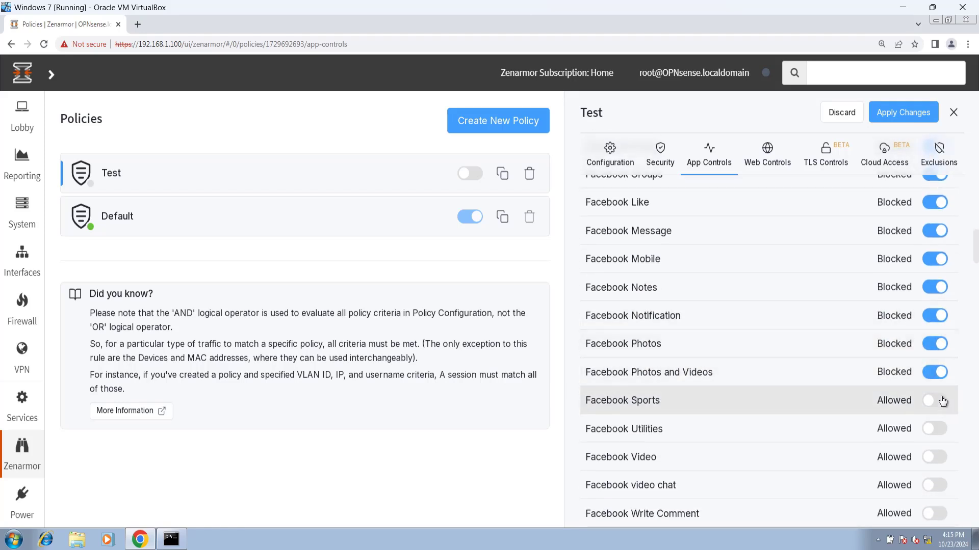
{"action": "left_click", "coordinate": [942, 401]}
{"action": "scroll", "coordinate": [933, 388], "scroll_direction": "down", "scroll_amount": 2}
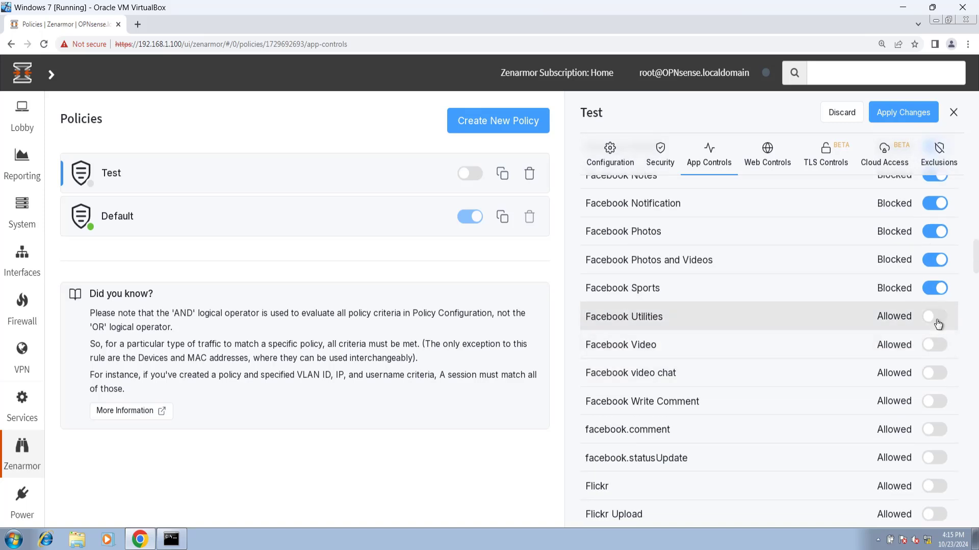
{"action": "left_click", "coordinate": [938, 317]}
{"action": "left_click", "coordinate": [938, 373]}
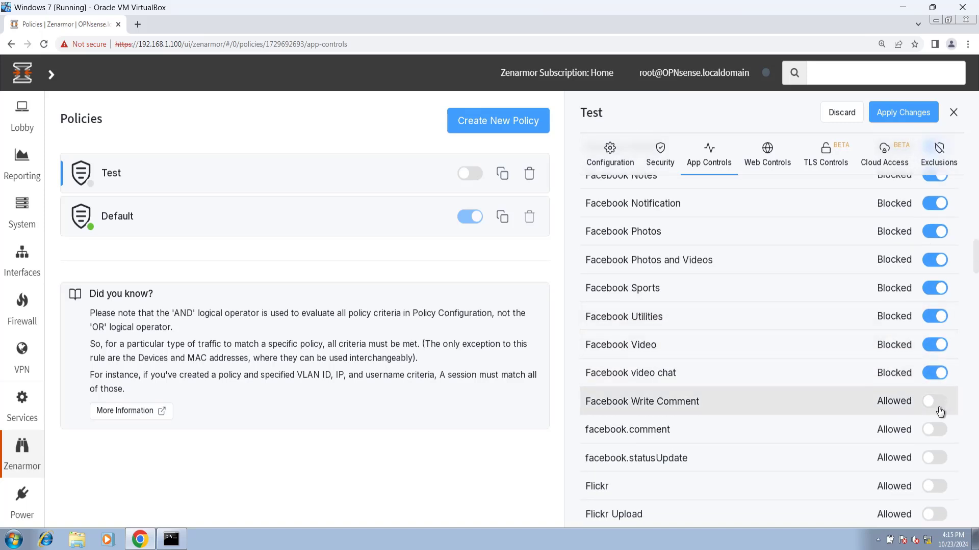
{"action": "left_click", "coordinate": [939, 429]}
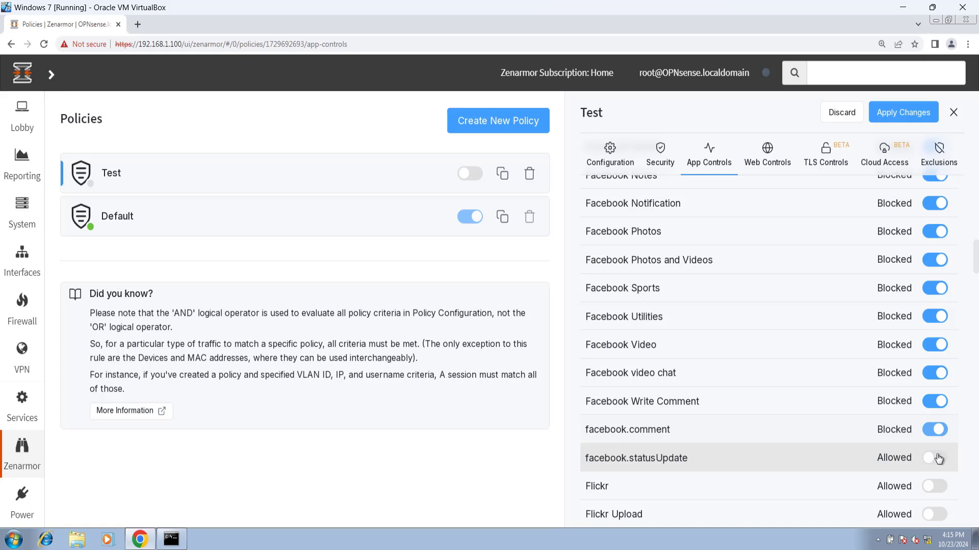
{"action": "left_click", "coordinate": [942, 486]}
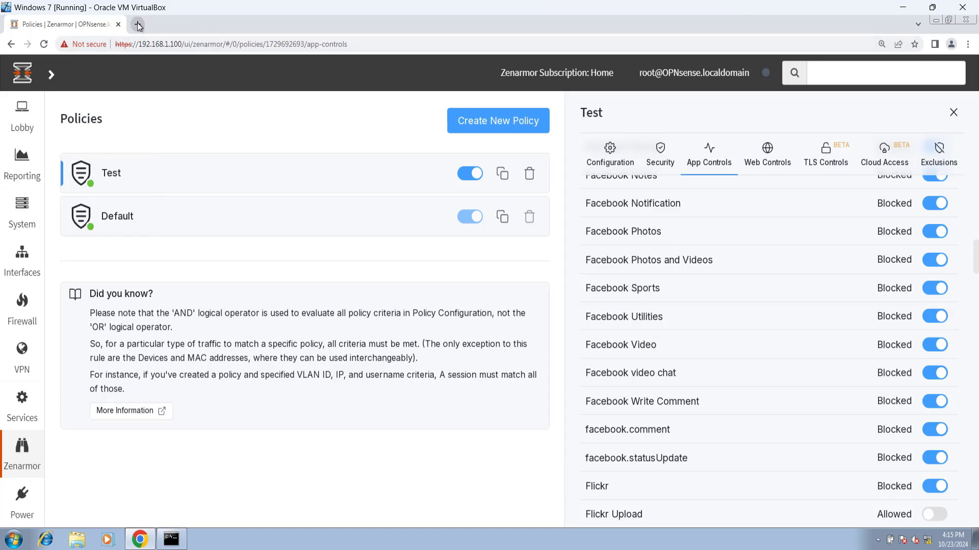
Step: Try facebook.com in Internet Explorer, see the page cannot be displayed, then close the browser
{"action": "left_click", "coordinate": [51, 546]}
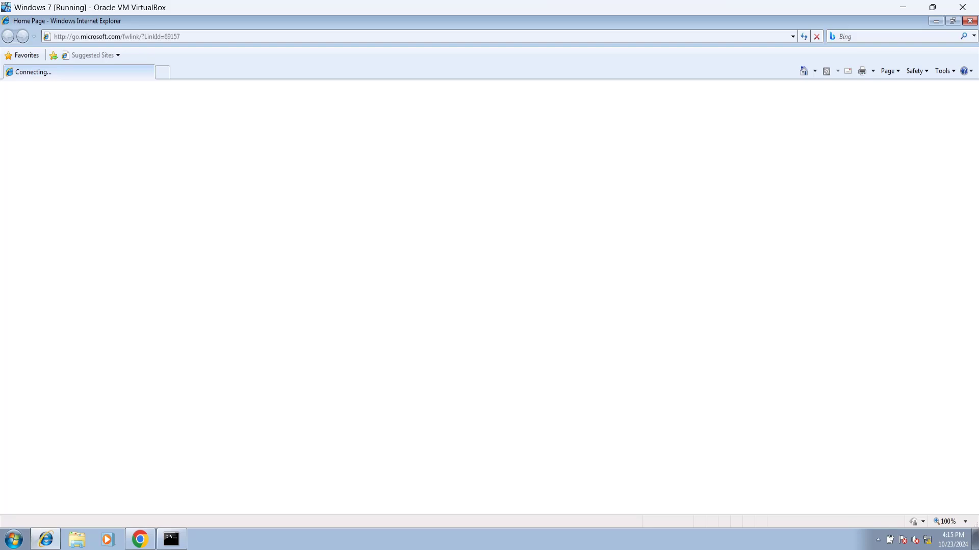
{"action": "left_click", "coordinate": [213, 36]}
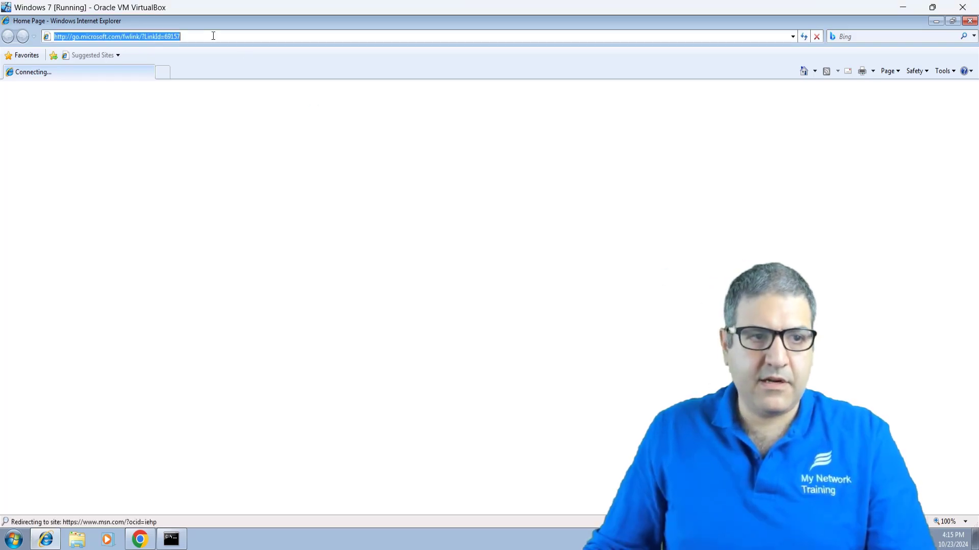
{"action": "type", "text": "face"}
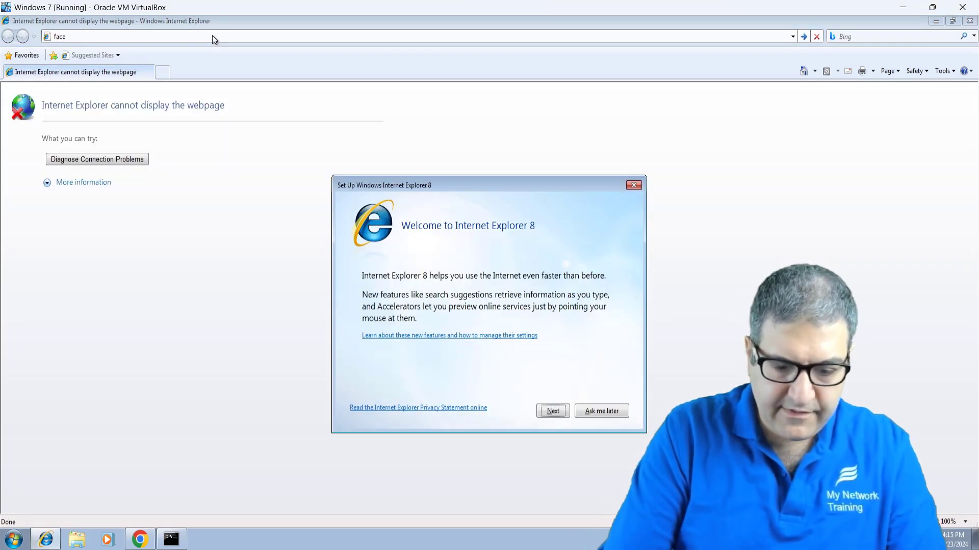
{"action": "left_click", "coordinate": [614, 414]}
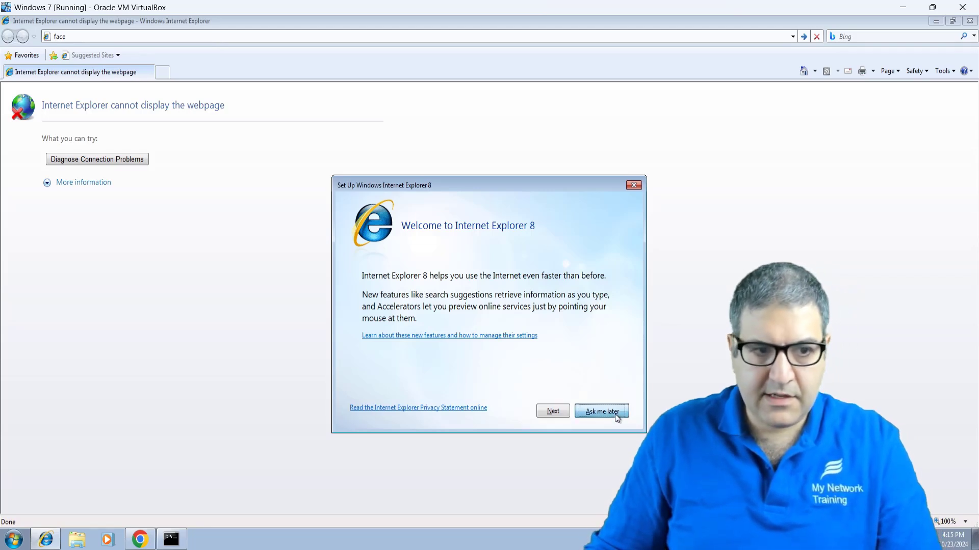
{"action": "type", "text": "f"}
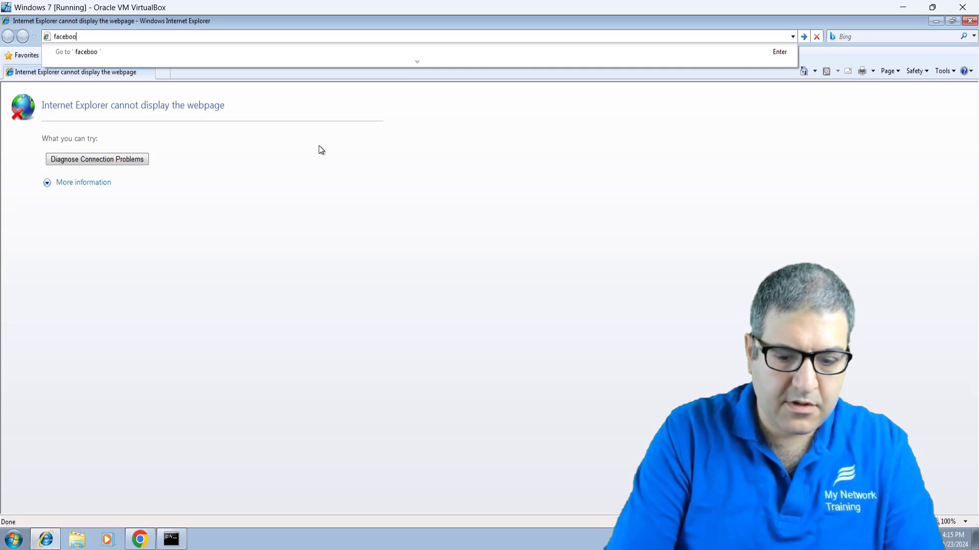
{"action": "key", "text": "Return"}
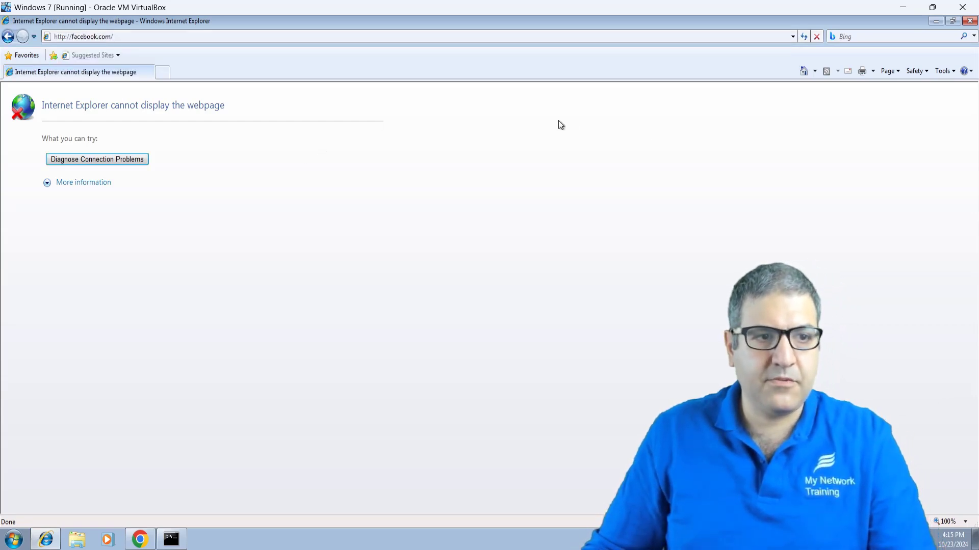
{"action": "left_click", "coordinate": [968, 21]}
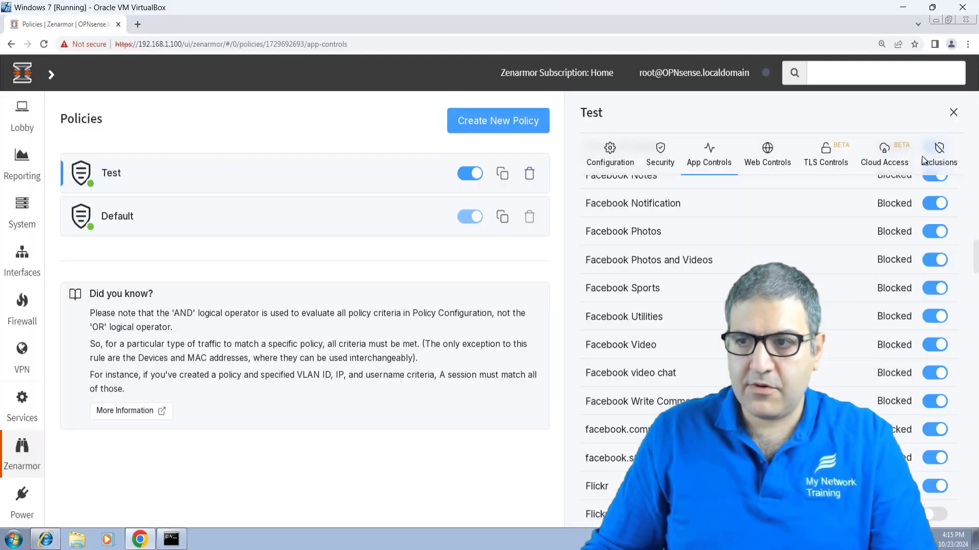
Step: Load facebook.com in a new Chrome tab, see ERR_CONNECTION_CLOSED, and return to Zenarmor policies
{"action": "left_click", "coordinate": [138, 25]}
{"action": "type", "text": "facebook.com"}
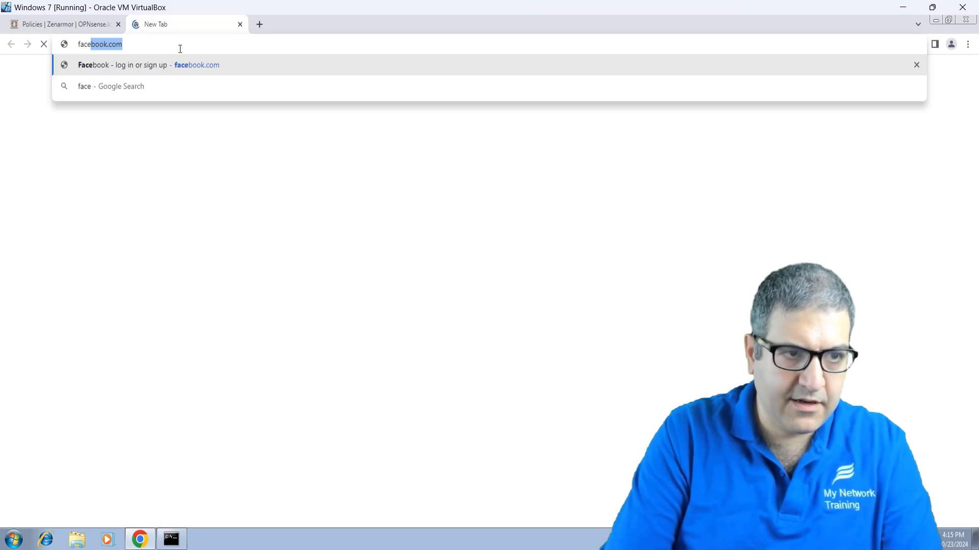
{"action": "key", "text": "Return"}
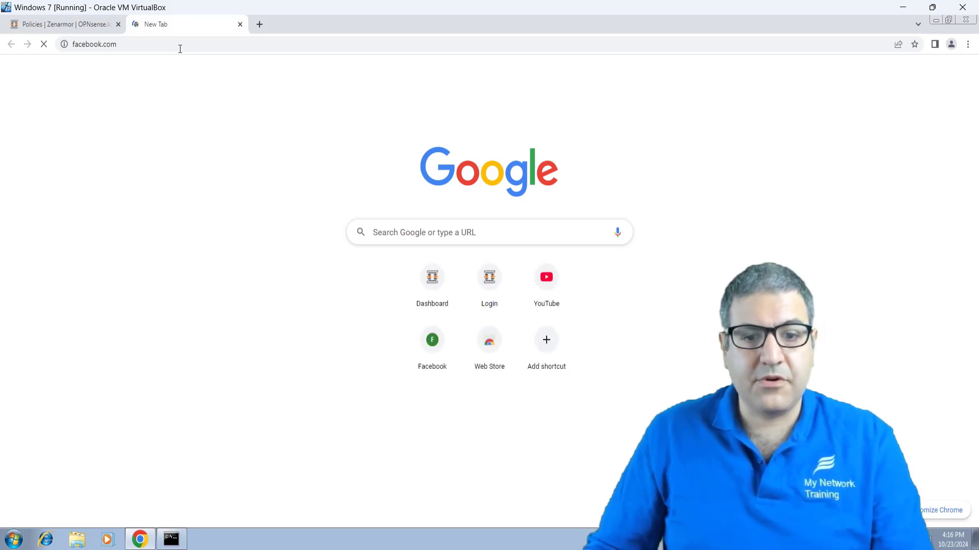
{"action": "left_click", "coordinate": [59, 26]}
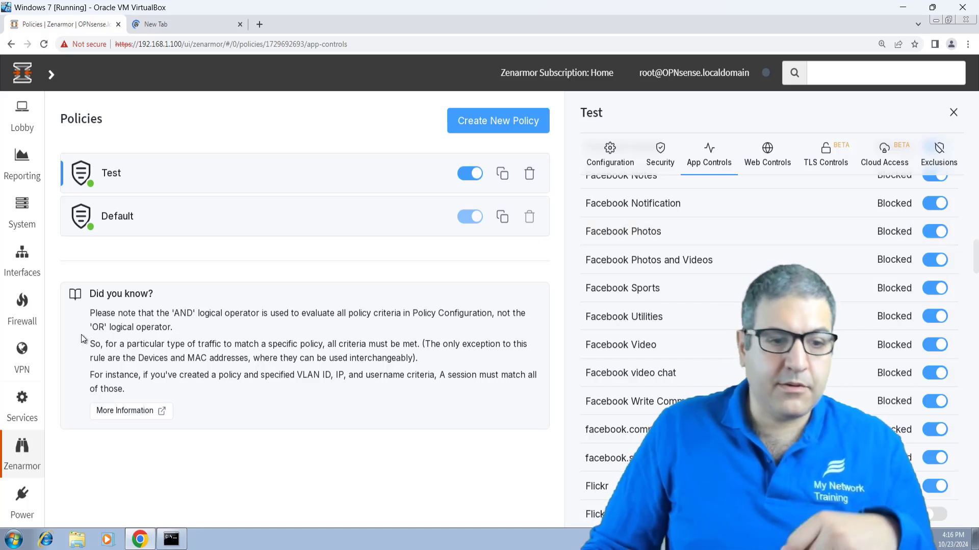
{"action": "left_click_drag", "start_coordinate": [170, 314], "coordinate": [199, 313]}
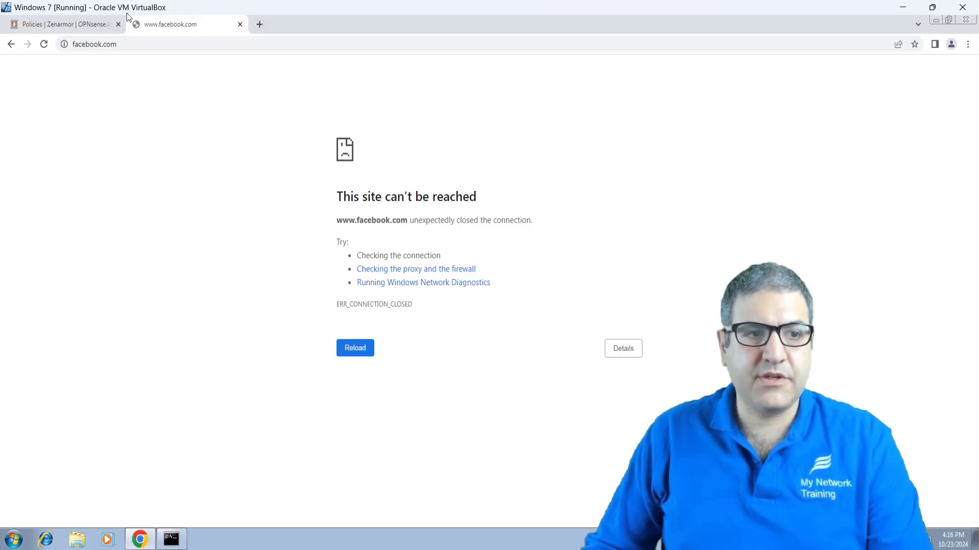
{"action": "left_click", "coordinate": [76, 23]}
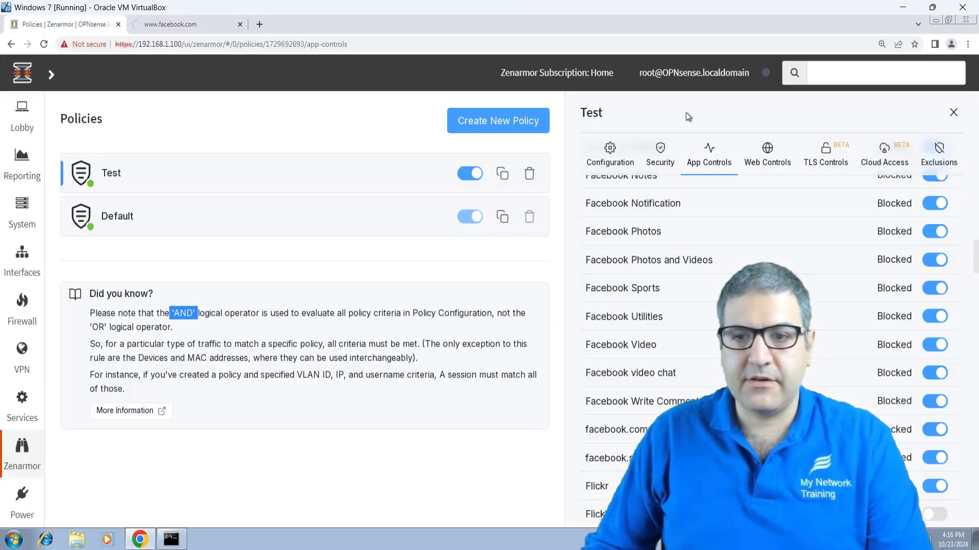
Step: Expand the Test policy's Category Based Controls: Permissive profile with every web category Allowed
{"action": "left_click", "coordinate": [774, 156]}
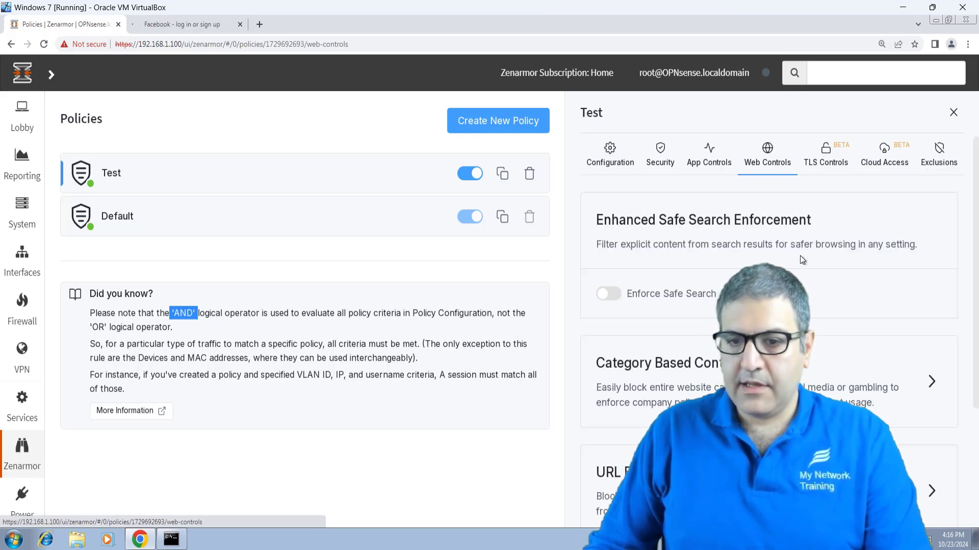
{"action": "scroll", "coordinate": [811, 240], "scroll_direction": "down", "scroll_amount": 1}
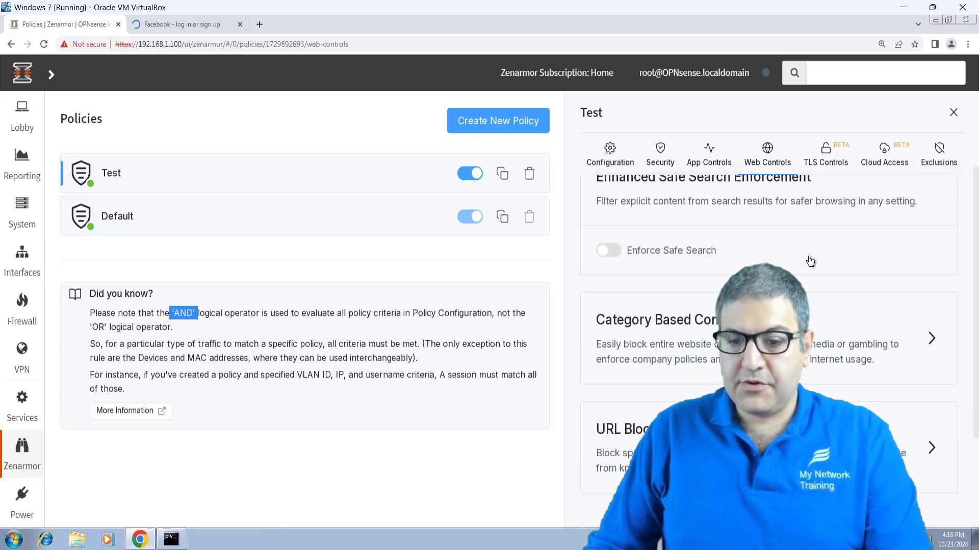
{"action": "left_click", "coordinate": [846, 325]}
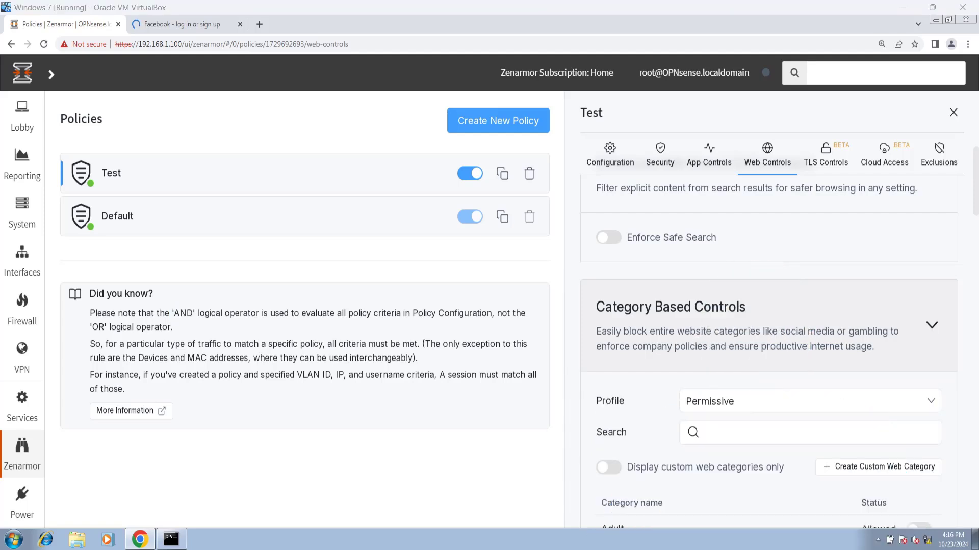
{"action": "scroll", "coordinate": [785, 336], "scroll_direction": "down", "scroll_amount": 4}
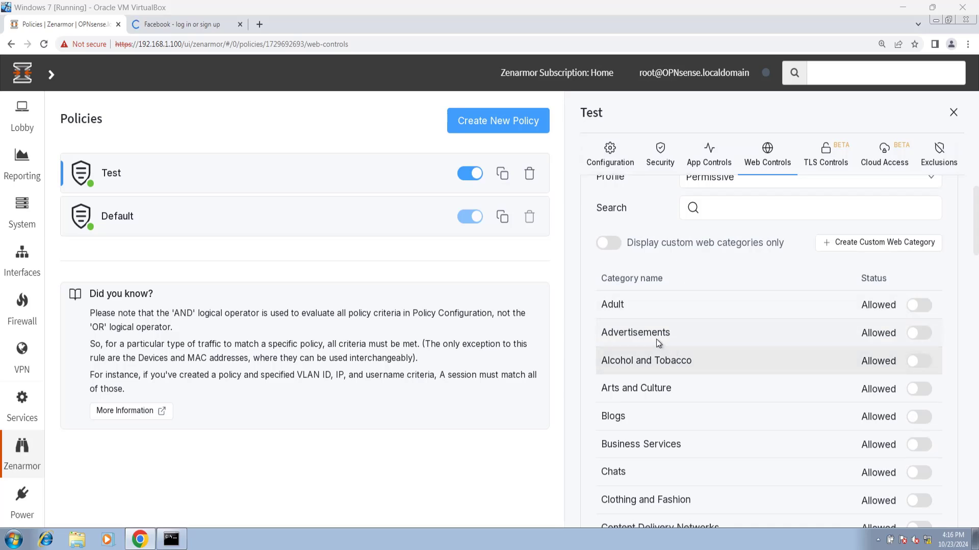
{"action": "scroll", "coordinate": [634, 382], "scroll_direction": "down", "scroll_amount": 1}
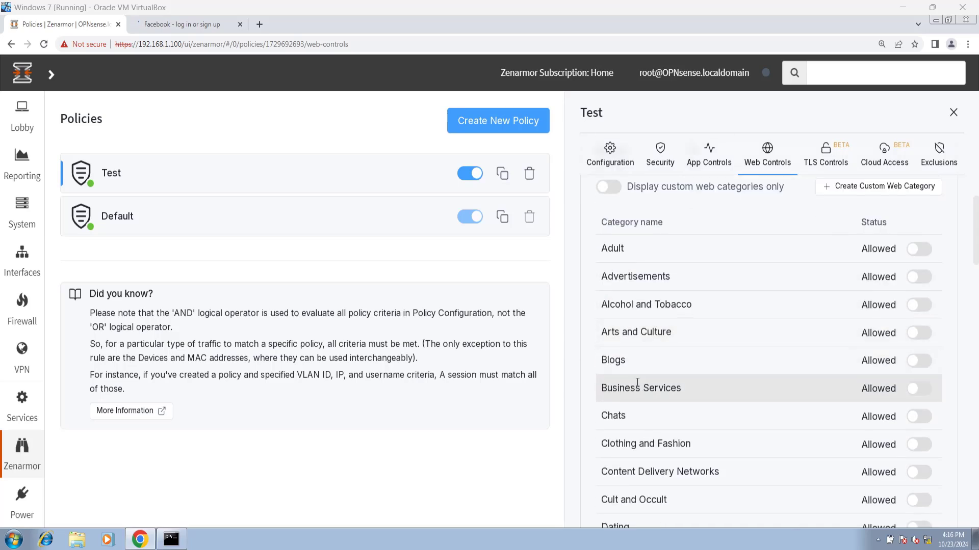
{"action": "scroll", "coordinate": [637, 383], "scroll_direction": "down", "scroll_amount": 6}
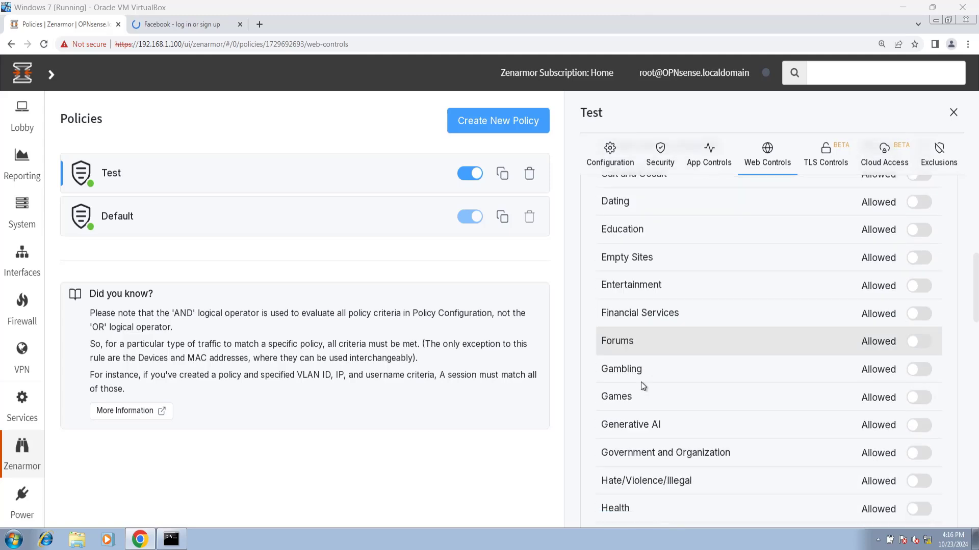
{"action": "scroll", "coordinate": [642, 383], "scroll_direction": "down", "scroll_amount": 20}
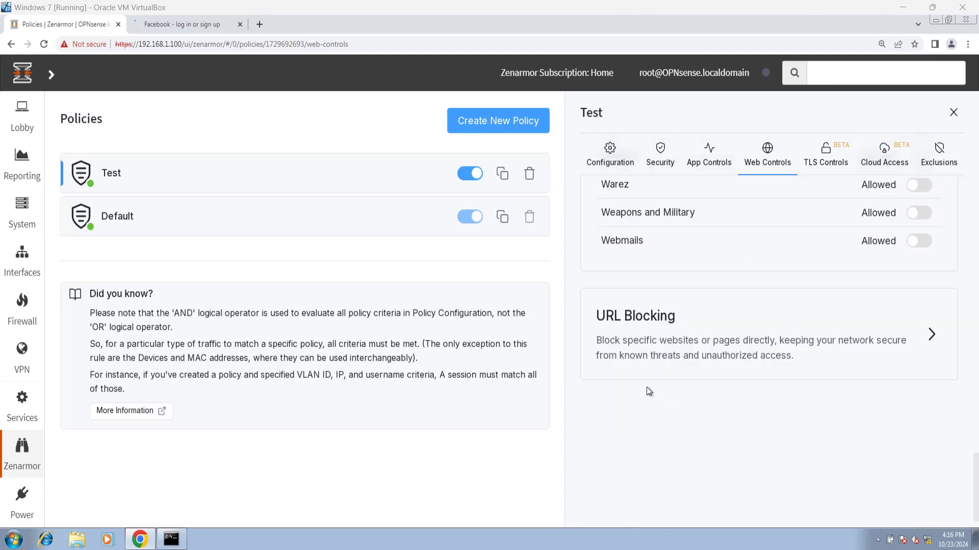
{"action": "scroll", "coordinate": [646, 387], "scroll_direction": "up", "scroll_amount": 7}
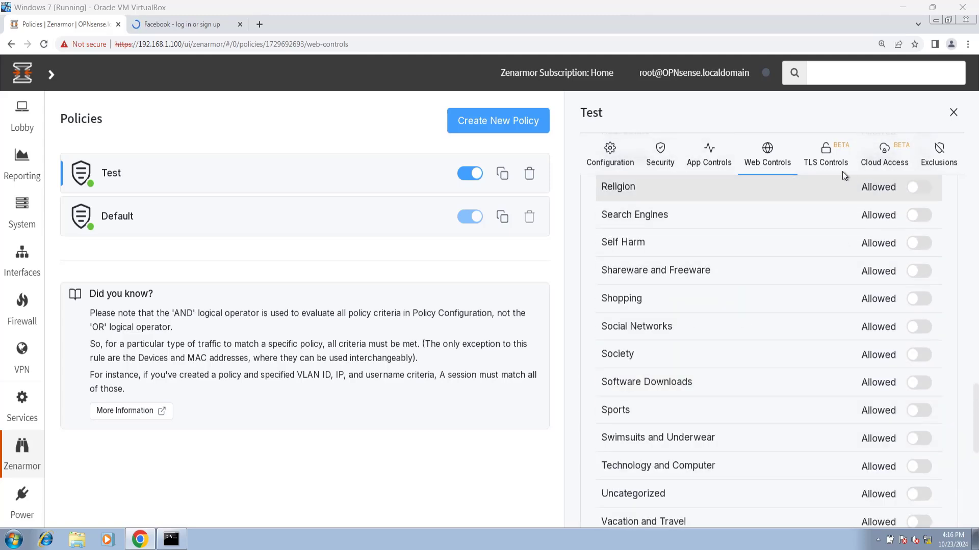
Step: Step through the Test policy's TLS Controls and Cloud Access settings to the empty All Exclusions list
{"action": "left_click", "coordinate": [838, 157]}
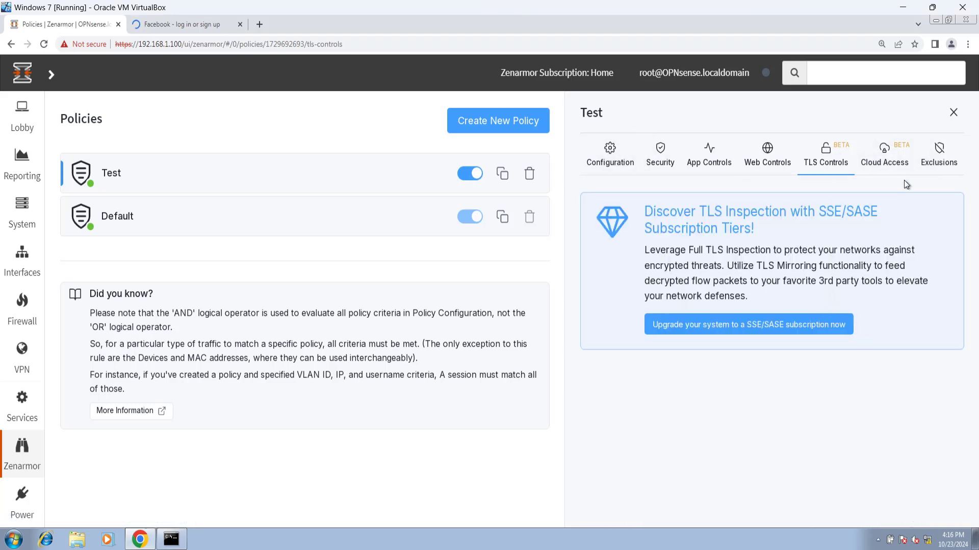
{"action": "left_click", "coordinate": [882, 148]}
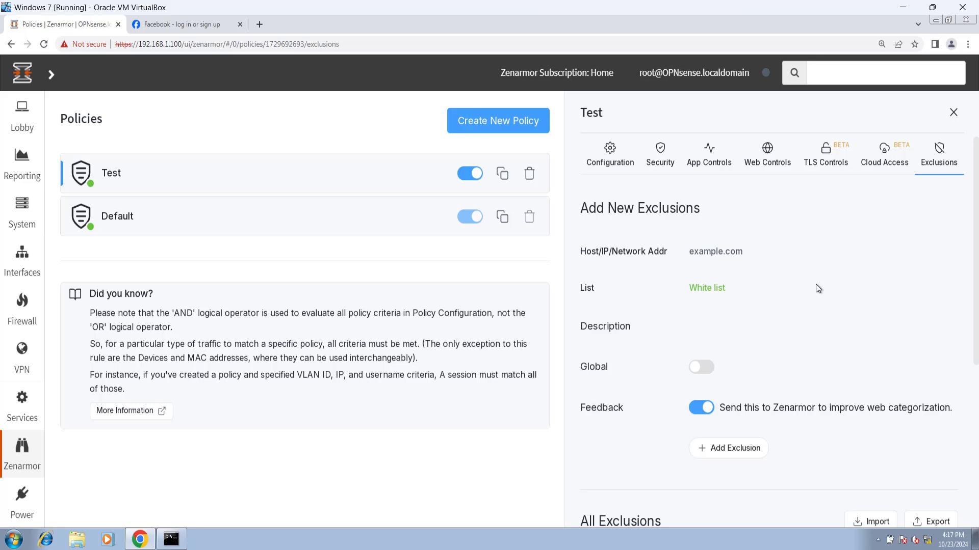
{"action": "scroll", "coordinate": [815, 288], "scroll_direction": "down", "scroll_amount": 2}
{"action": "scroll", "coordinate": [816, 284], "scroll_direction": "down", "scroll_amount": 2}
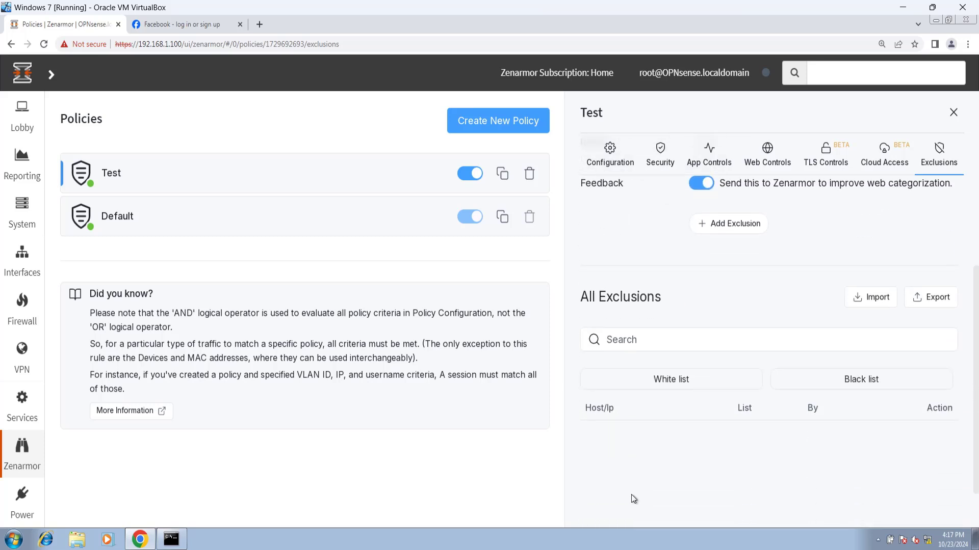